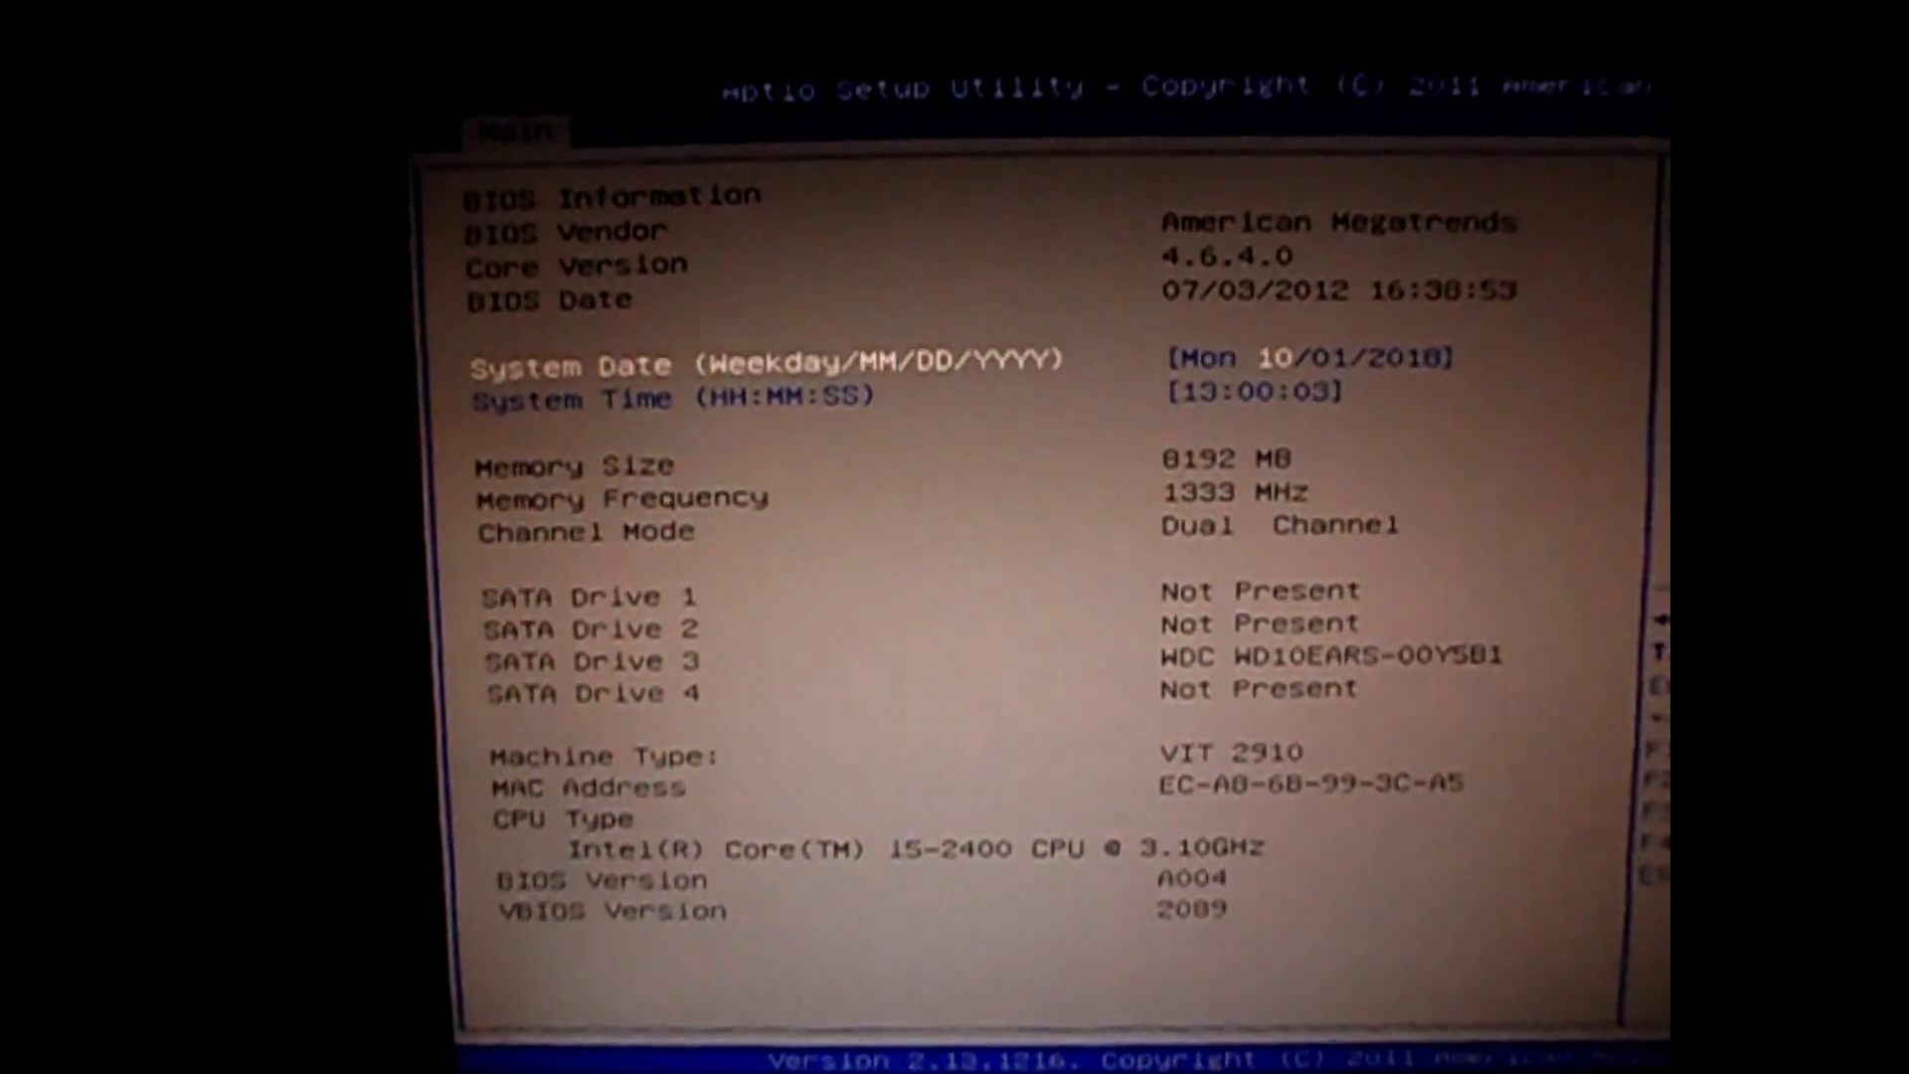
- Enable Intel Virtualization Technology in the BIOS CPU Setup and return to the Advanced settings list
{"action": "key", "text": "Right"}
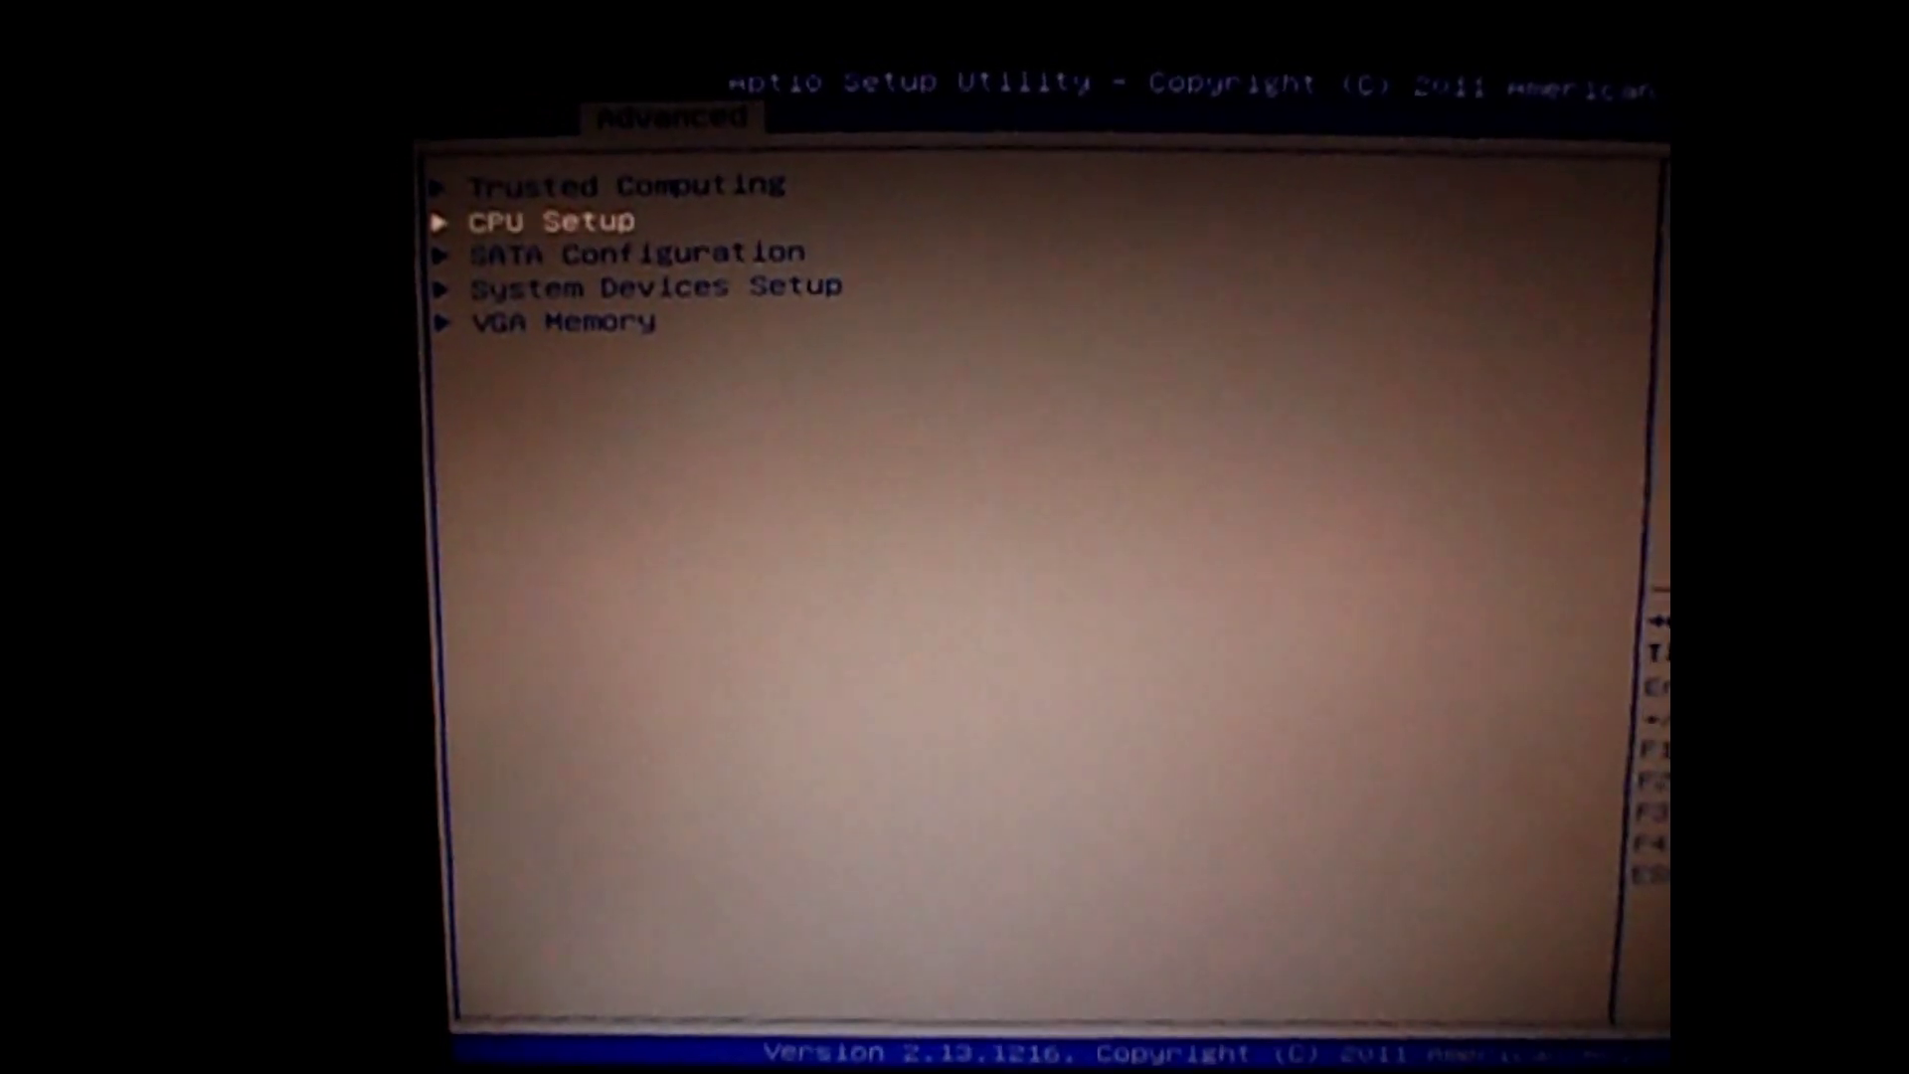
{"action": "key", "text": "Down"}
{"action": "key", "text": "Up"}
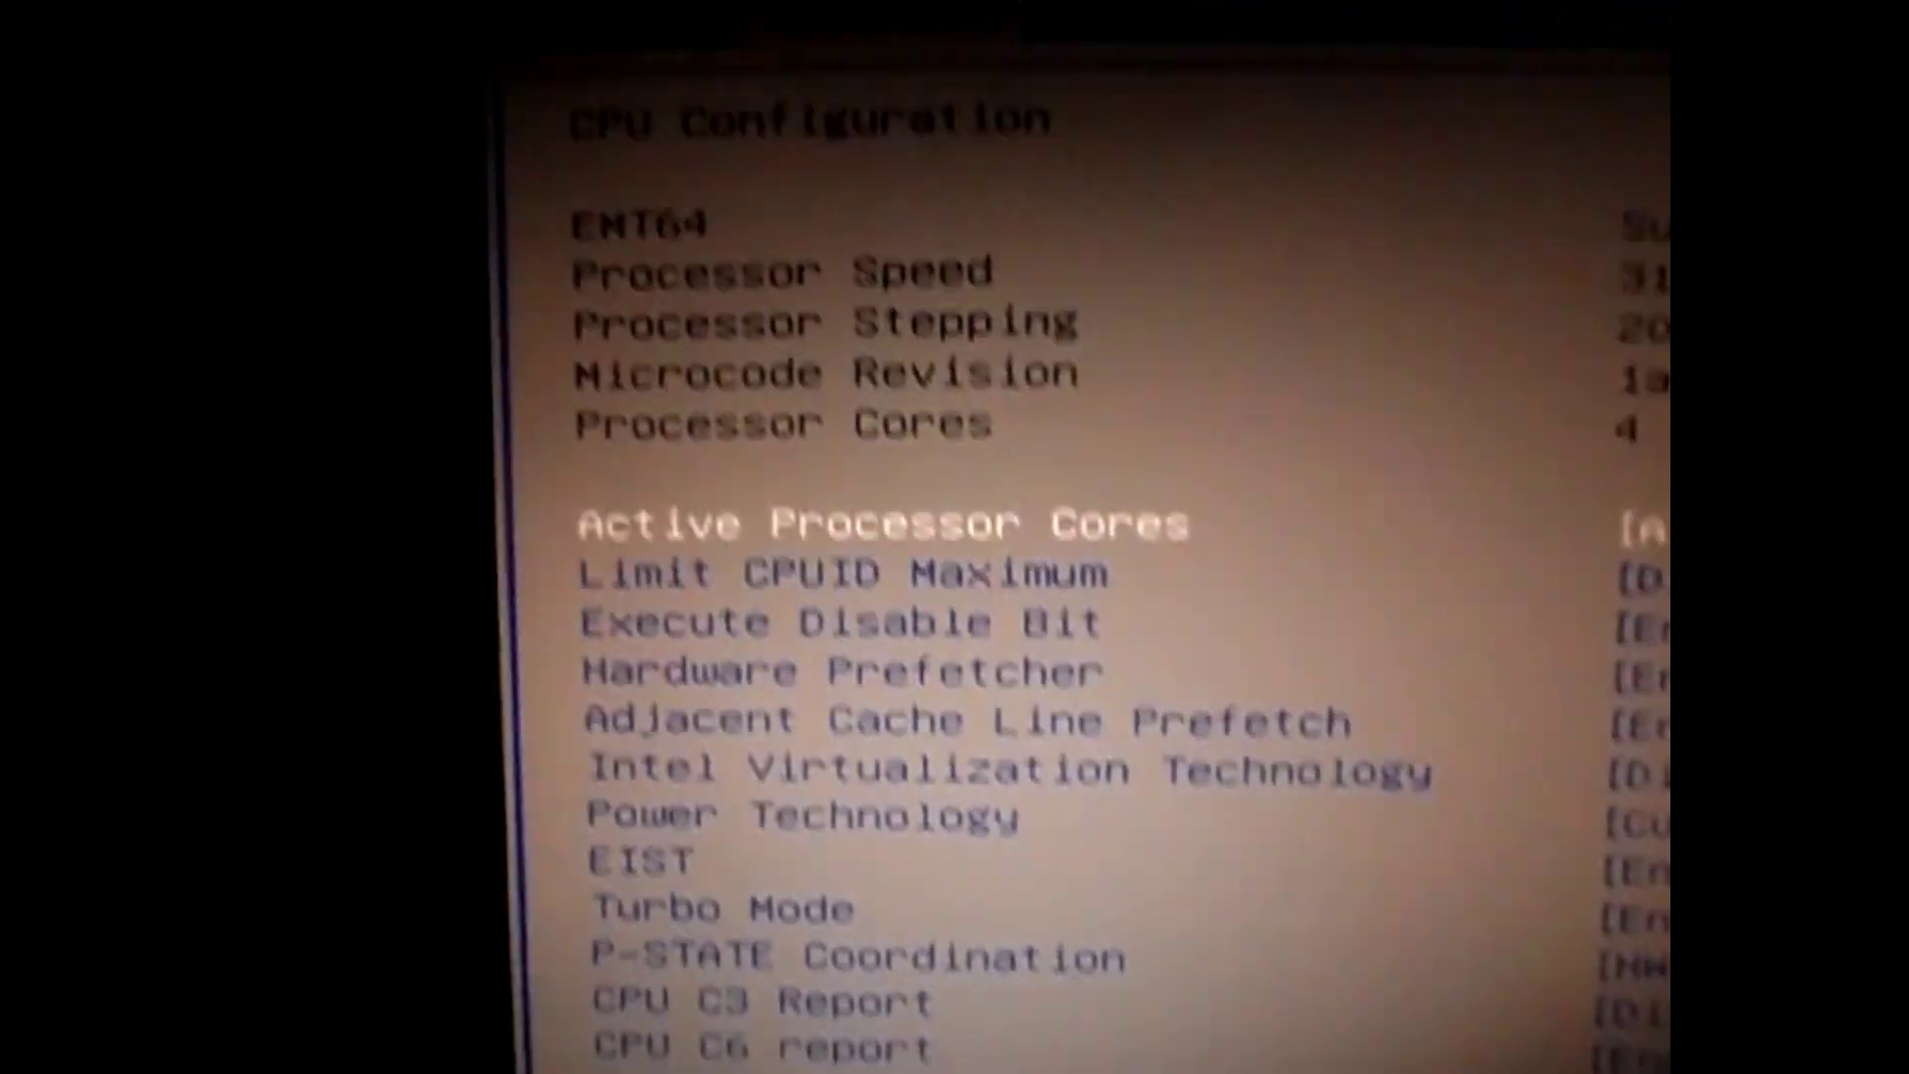
{"action": "key", "text": "Down"}
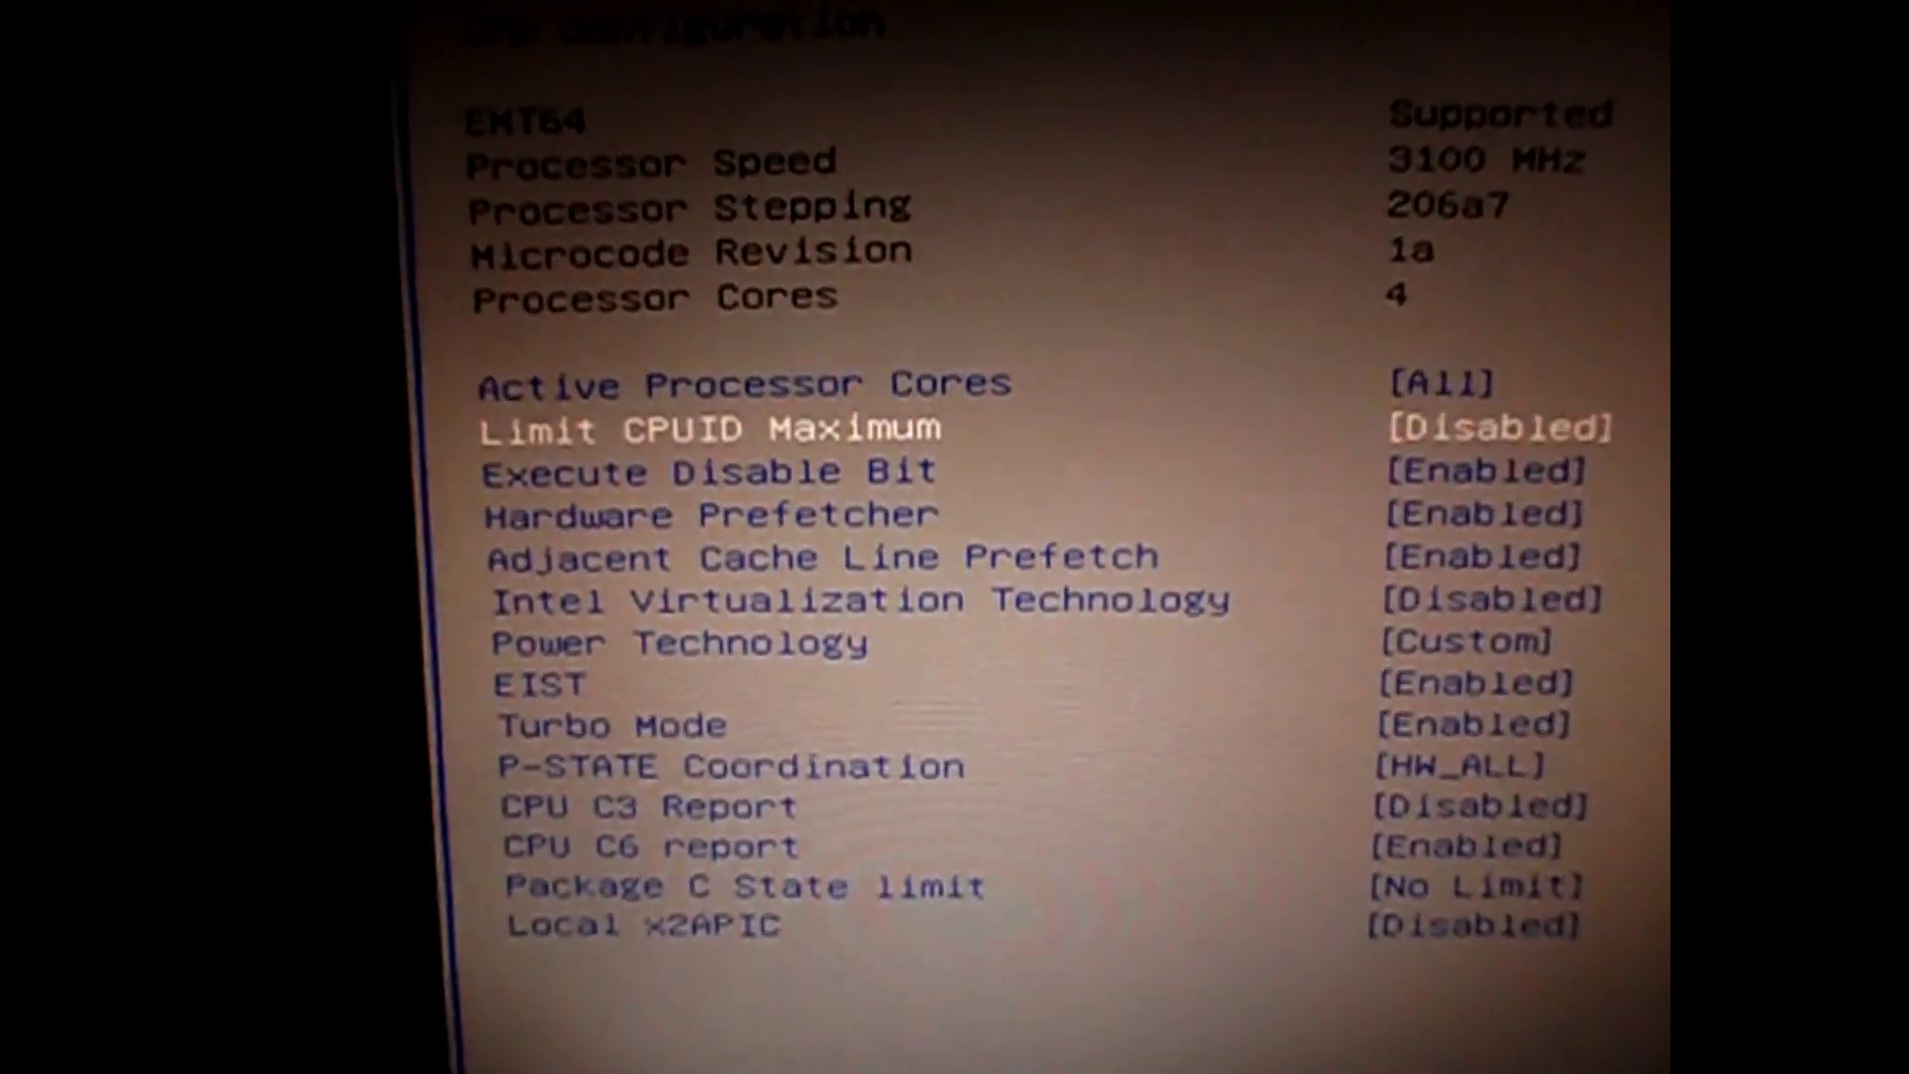
{"action": "key", "text": "Down"}
{"action": "key", "text": "Down"}
{"action": "key", "text": "Down"}
{"action": "key", "text": "Down"}
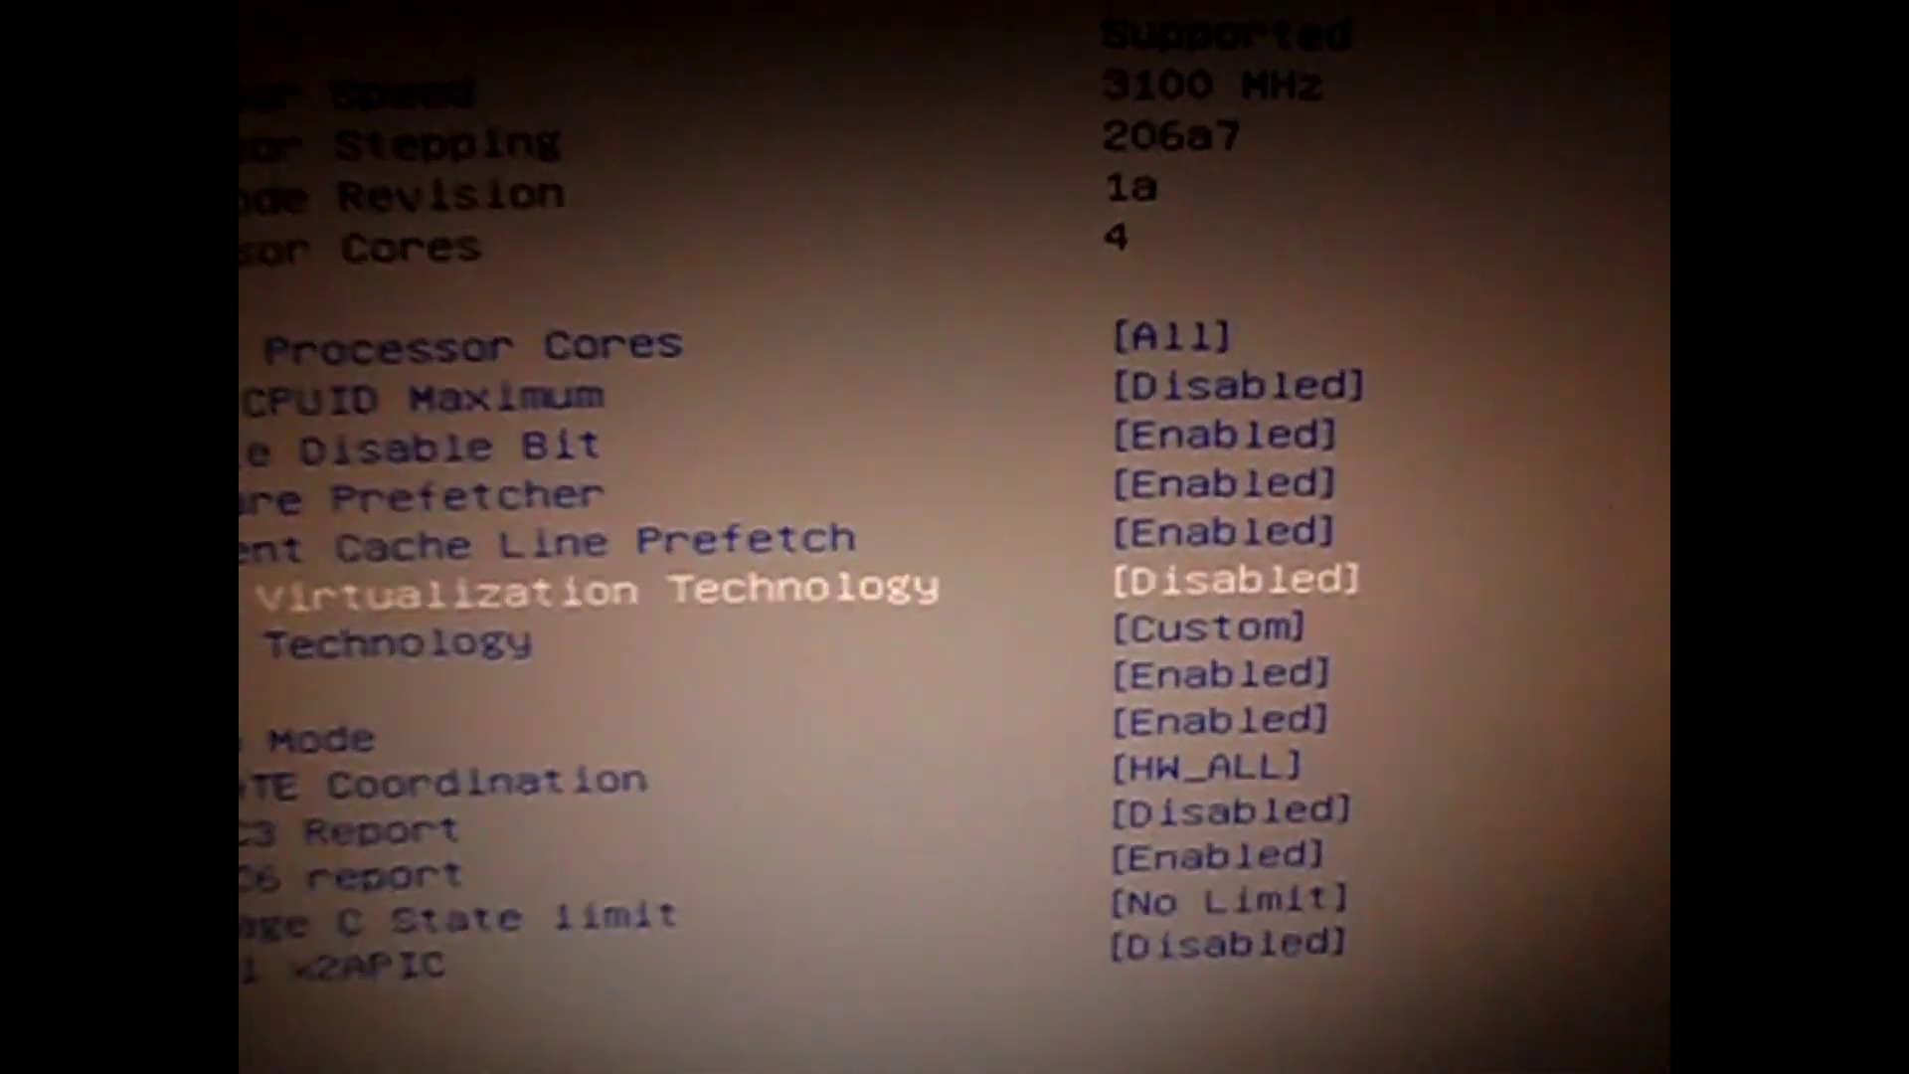
{"action": "key", "text": "Return"}
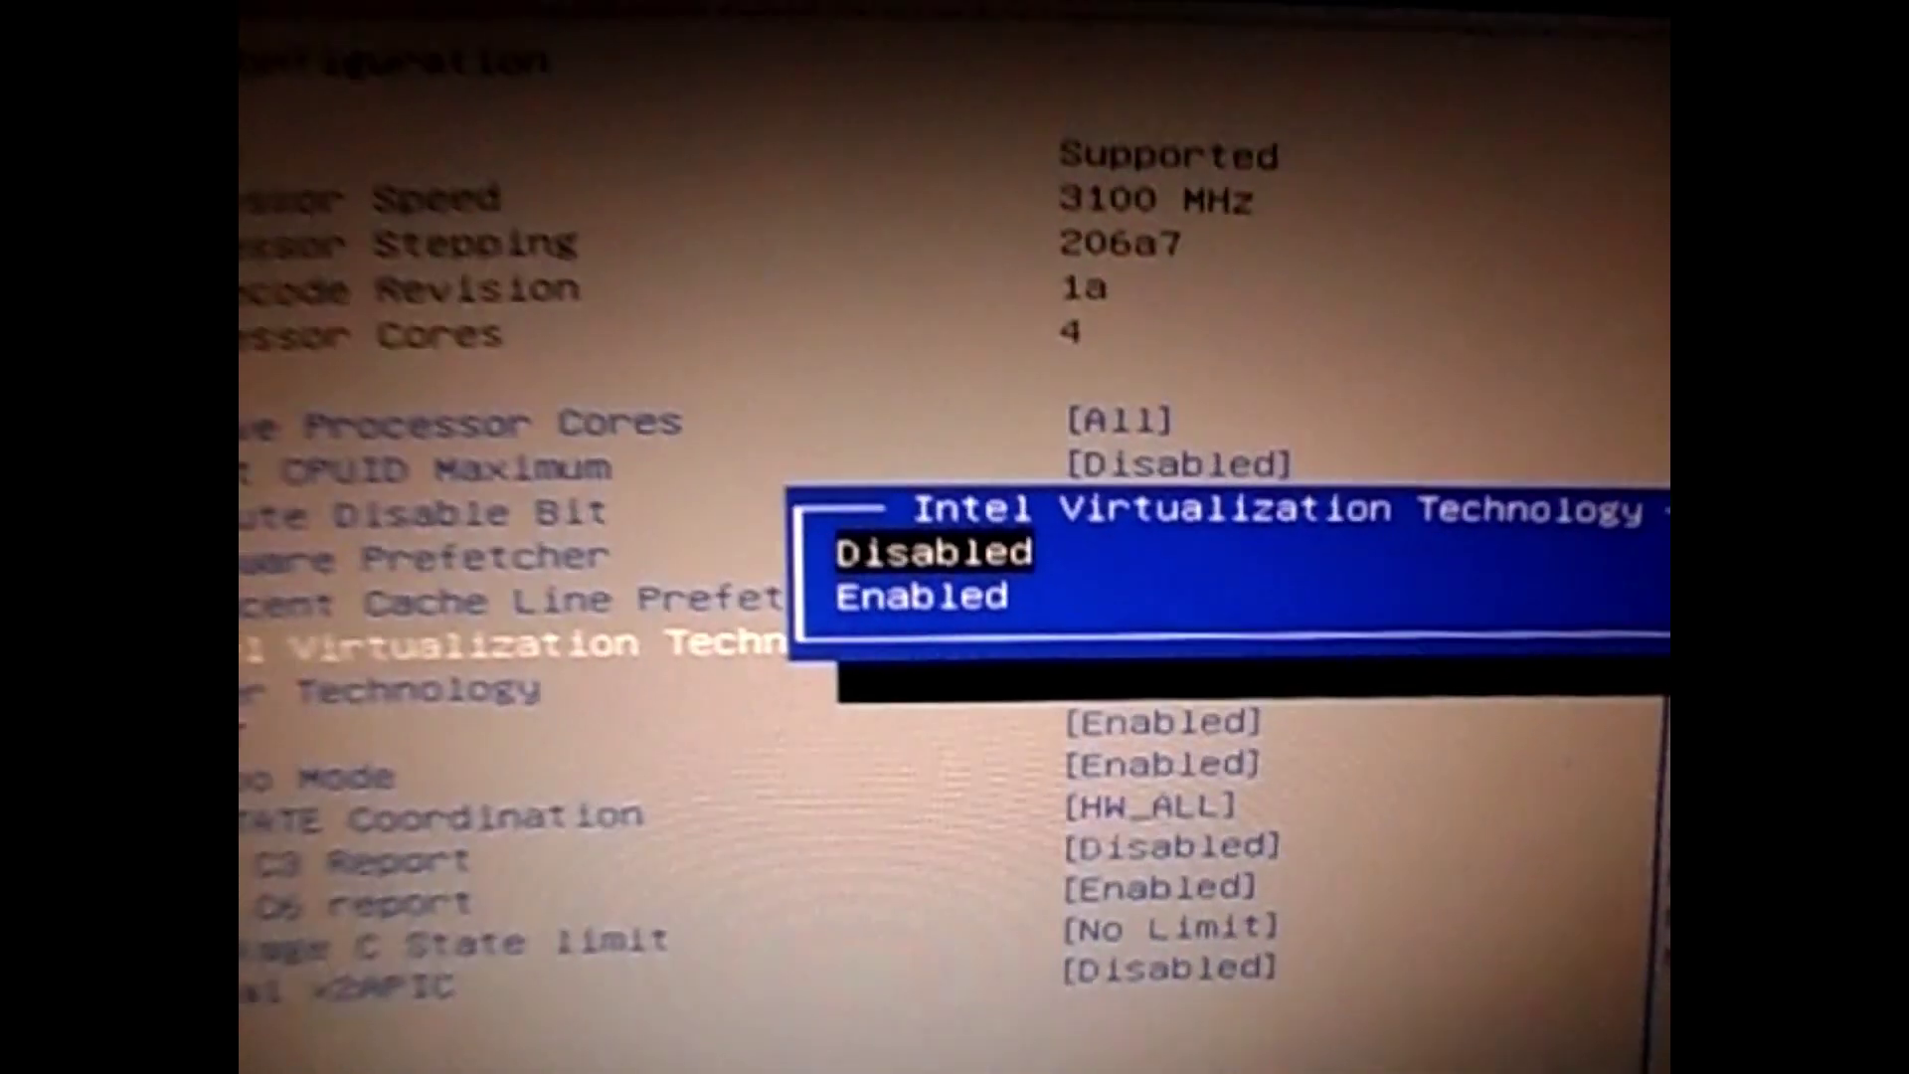
{"action": "key", "text": "Down"}
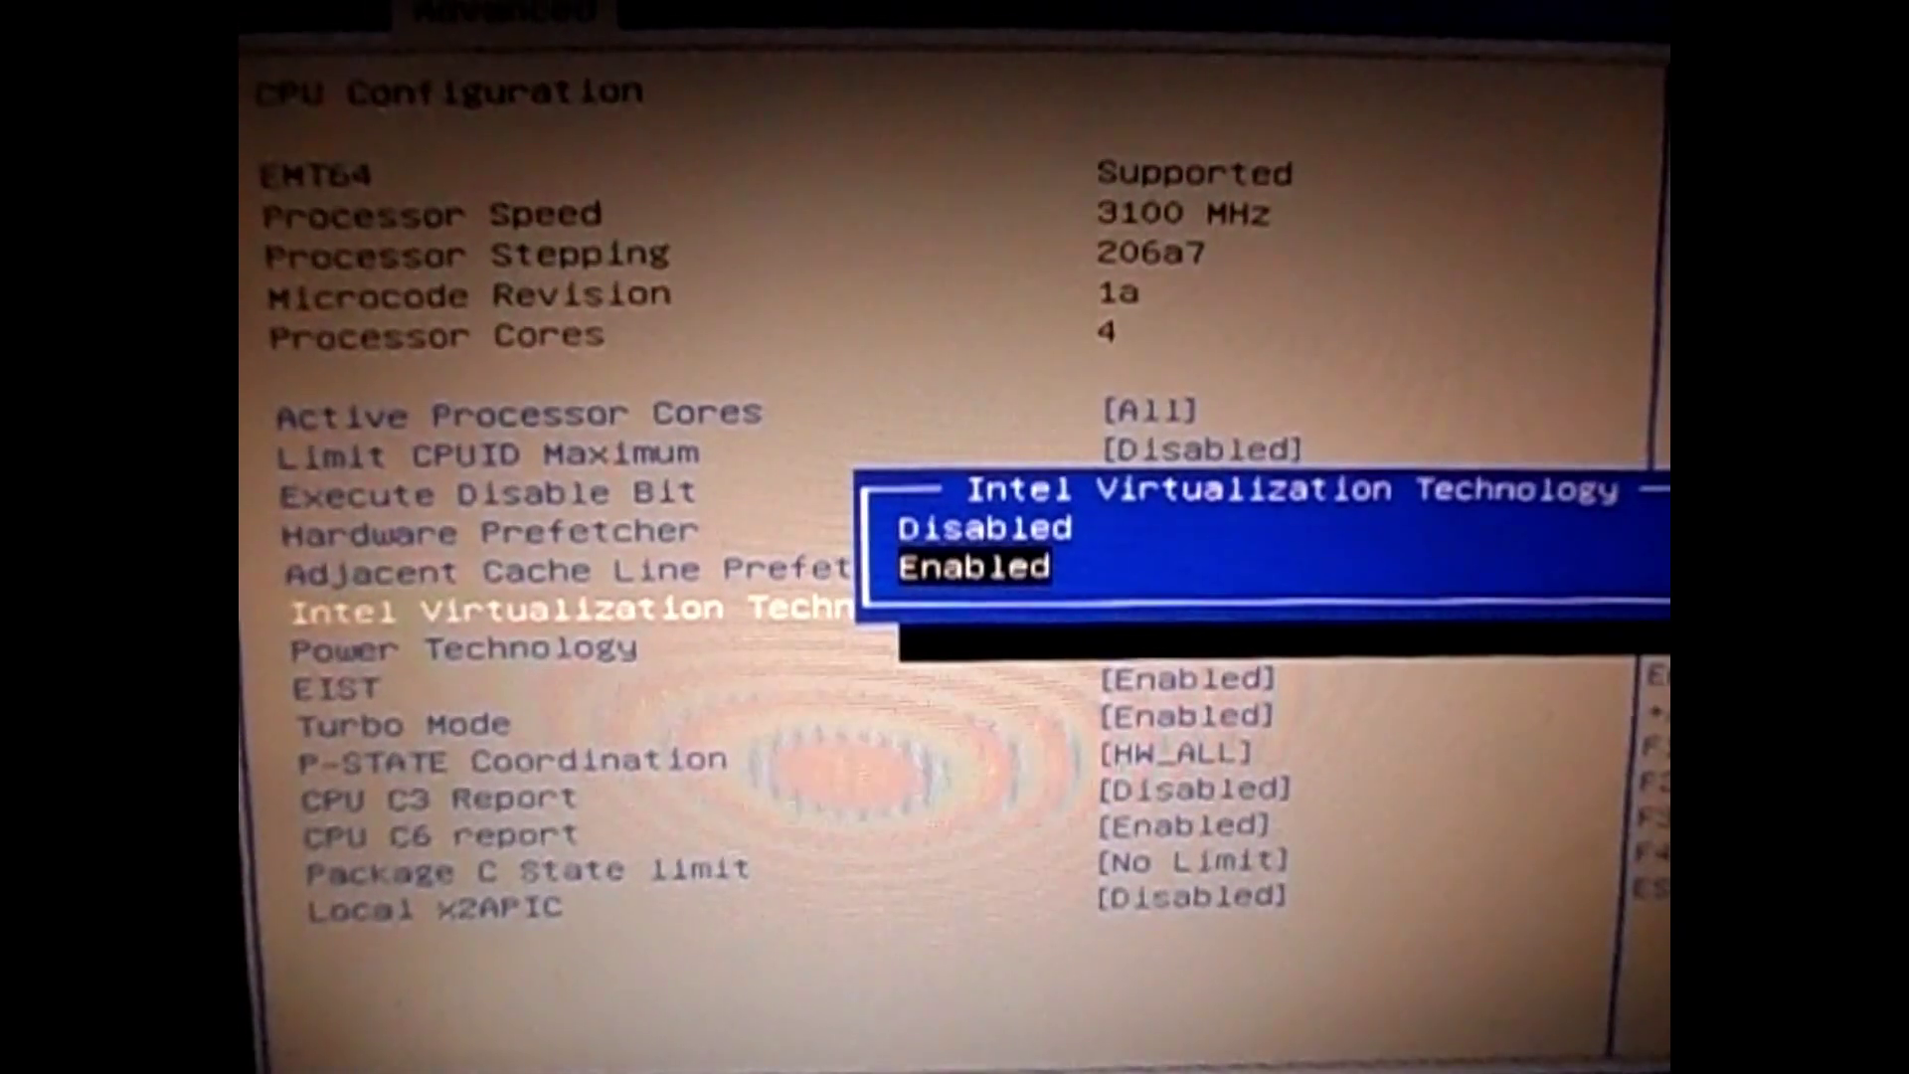
{"action": "key", "text": "Return"}
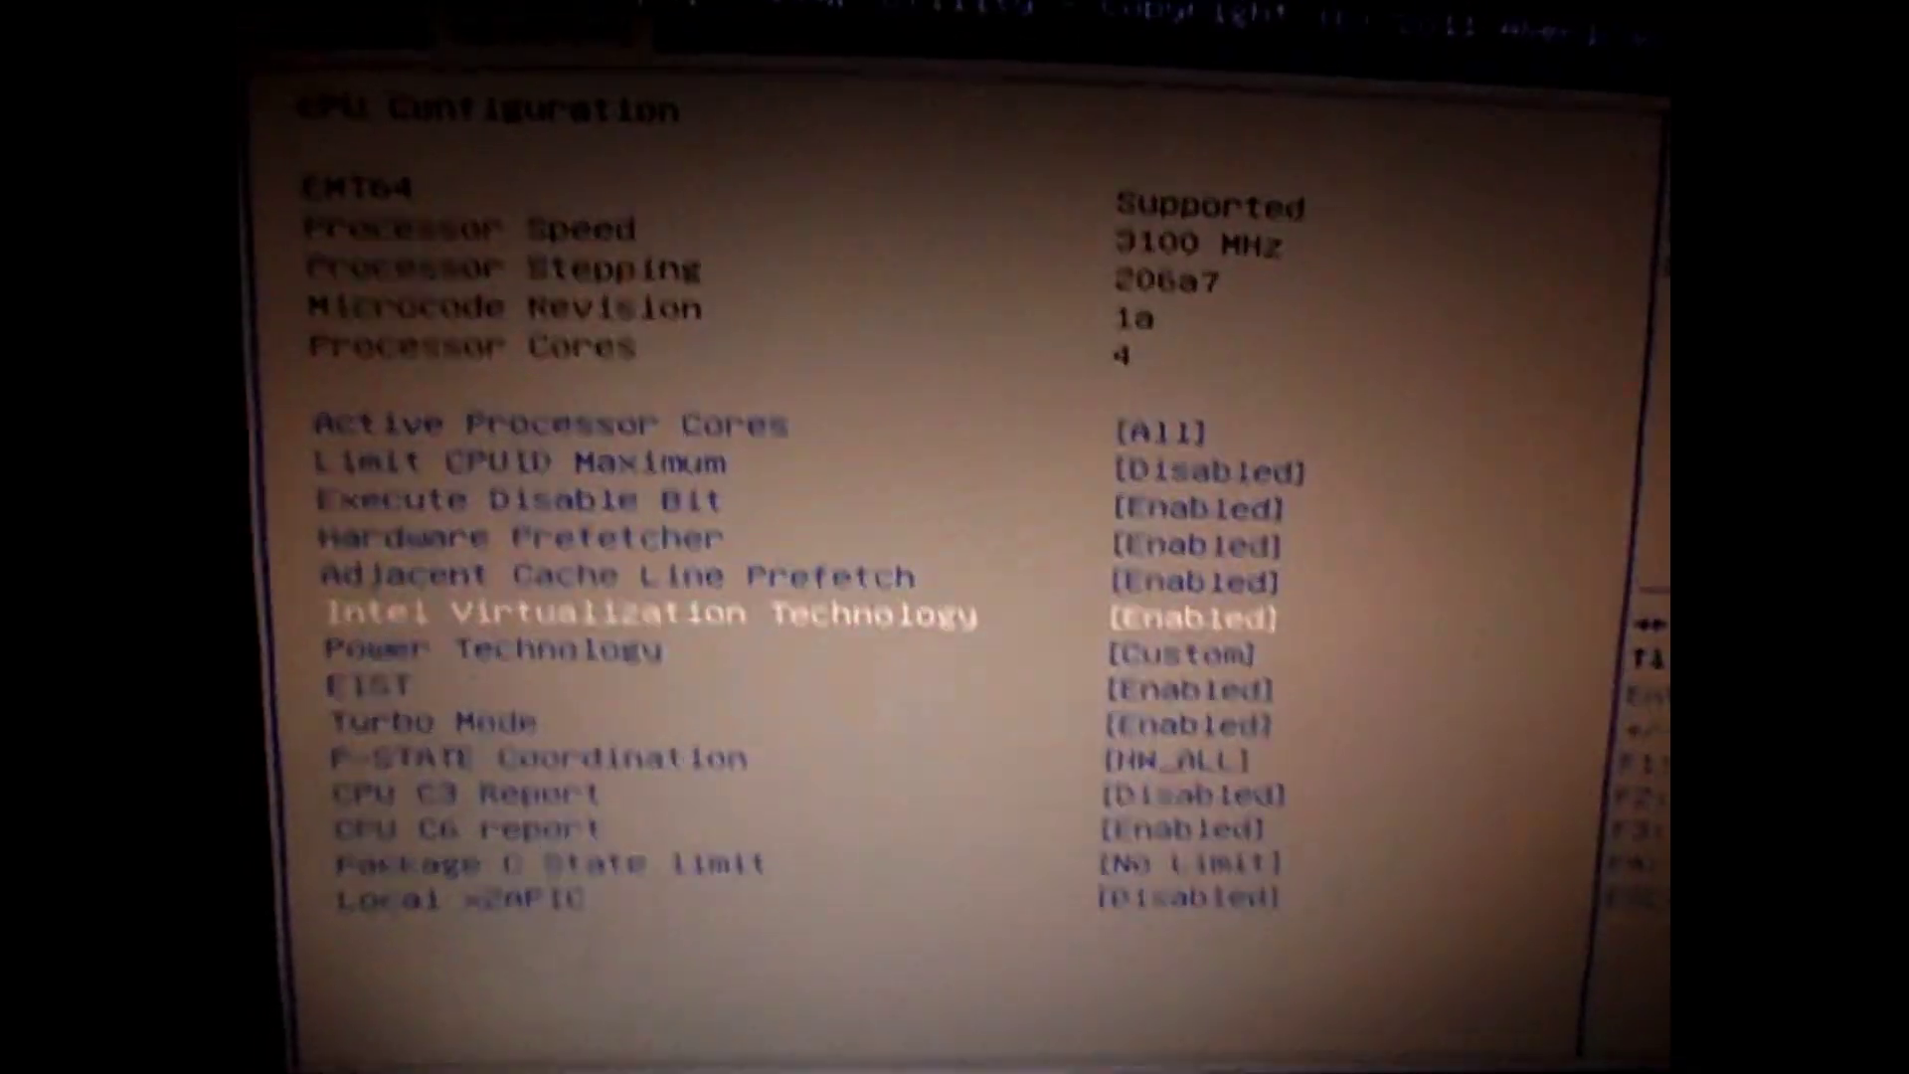
{"action": "key", "text": "Escape"}
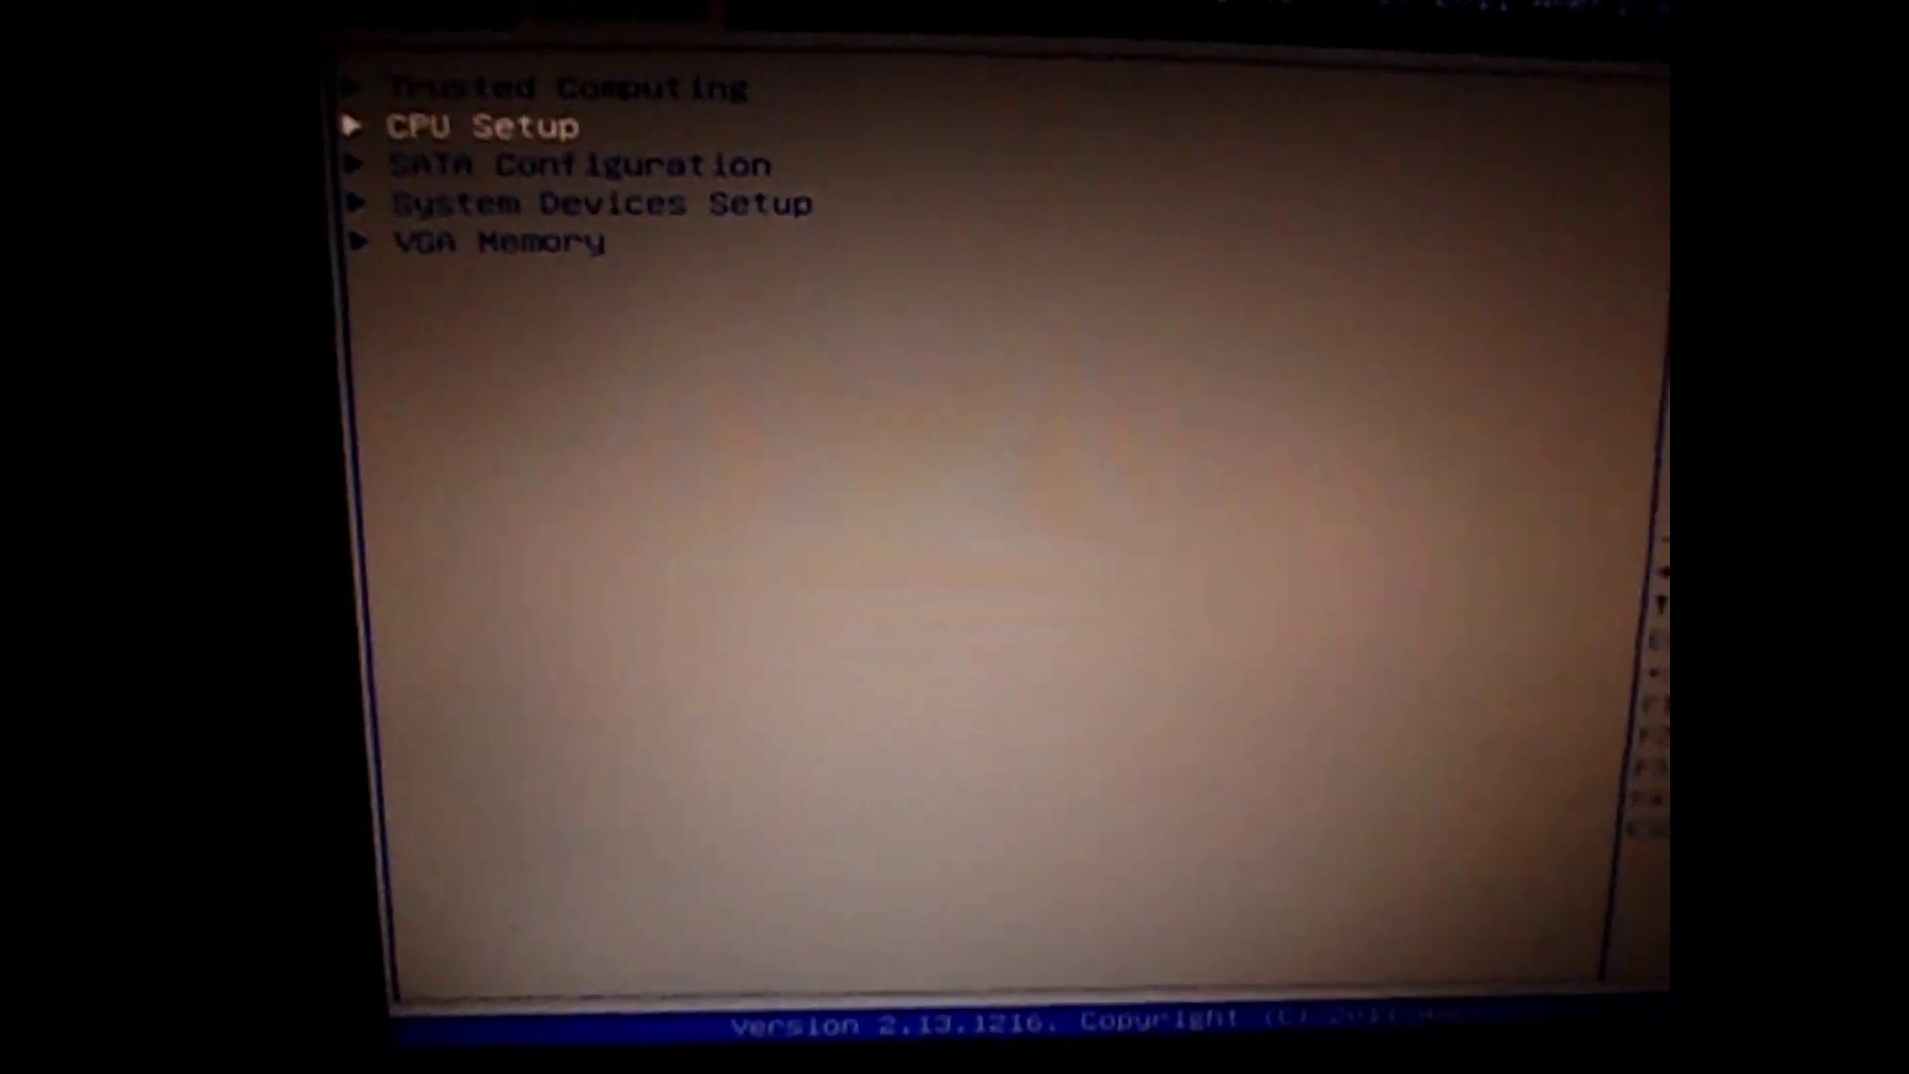
- Save the BIOS changes and exit, confirming the reset
{"action": "key", "text": "Right"}
{"action": "key", "text": "Right"}
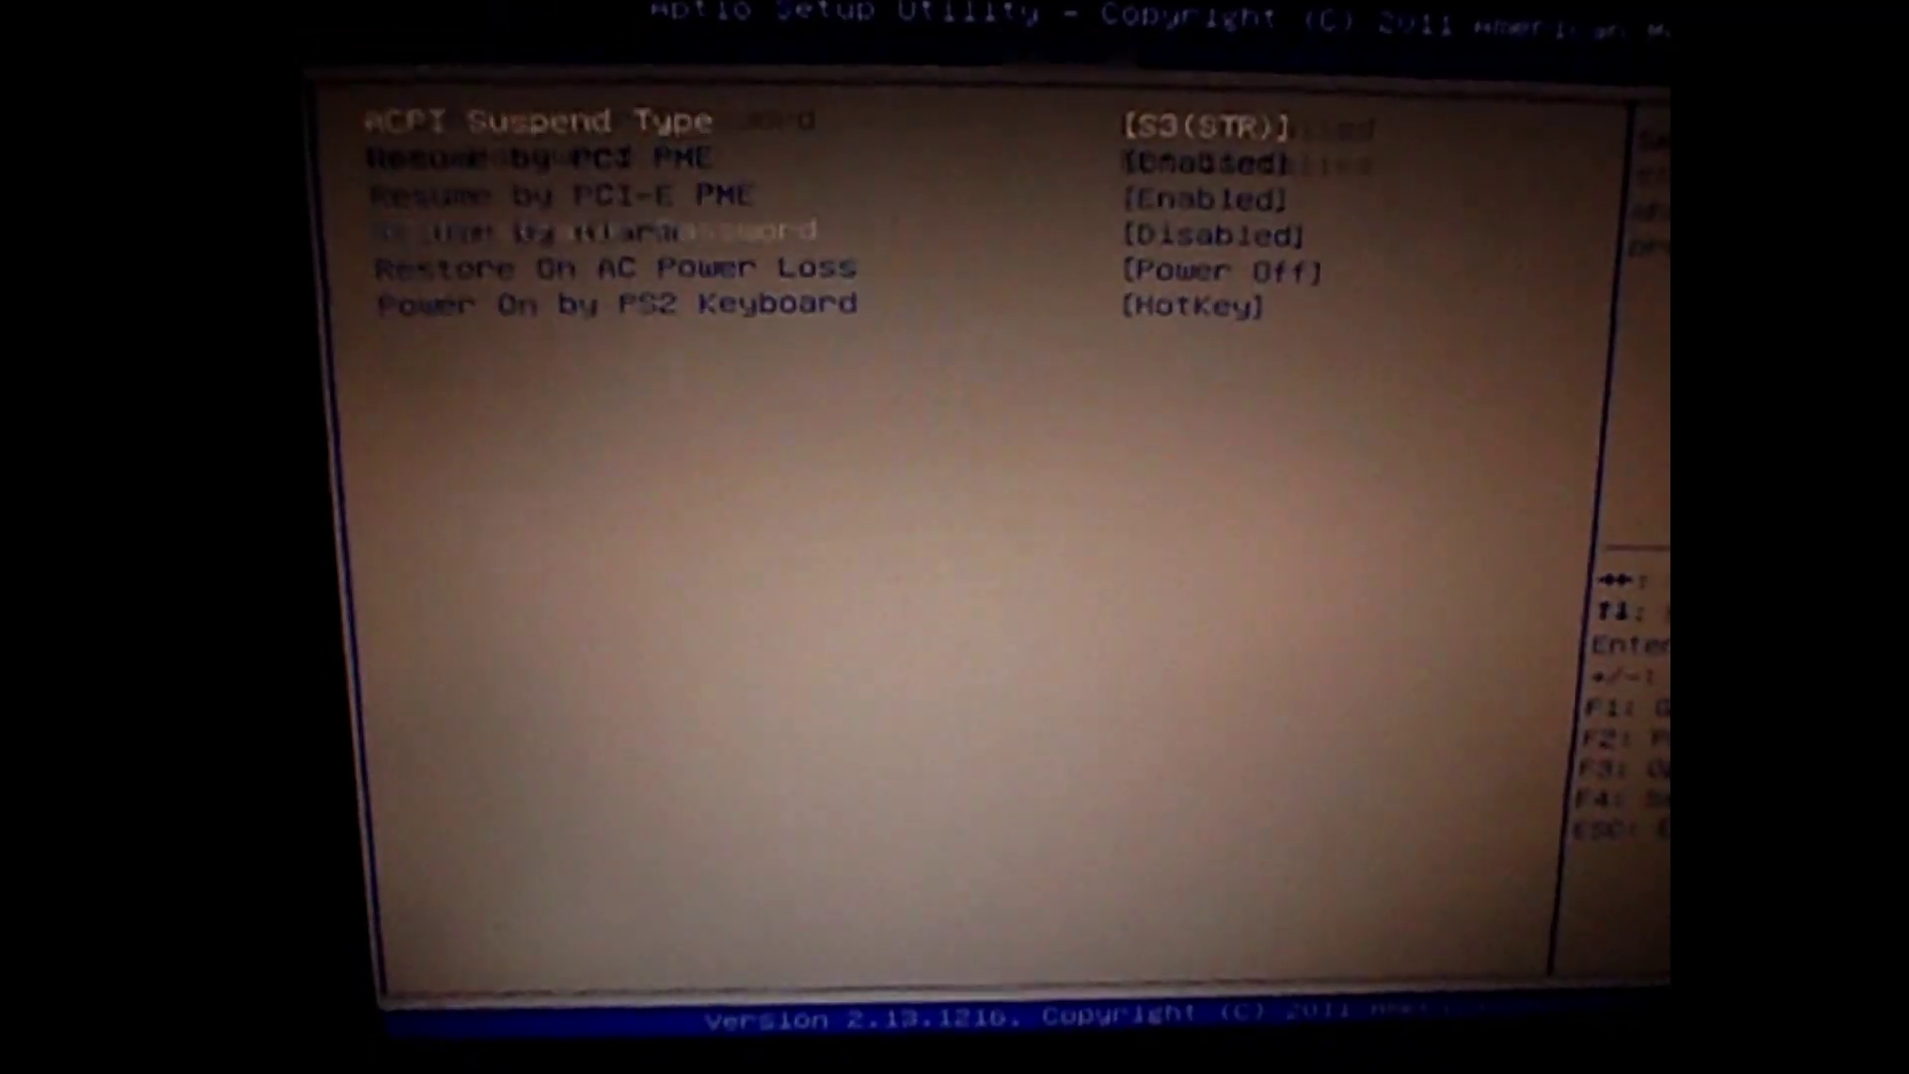
{"action": "key", "text": "Right"}
{"action": "key", "text": "Right"}
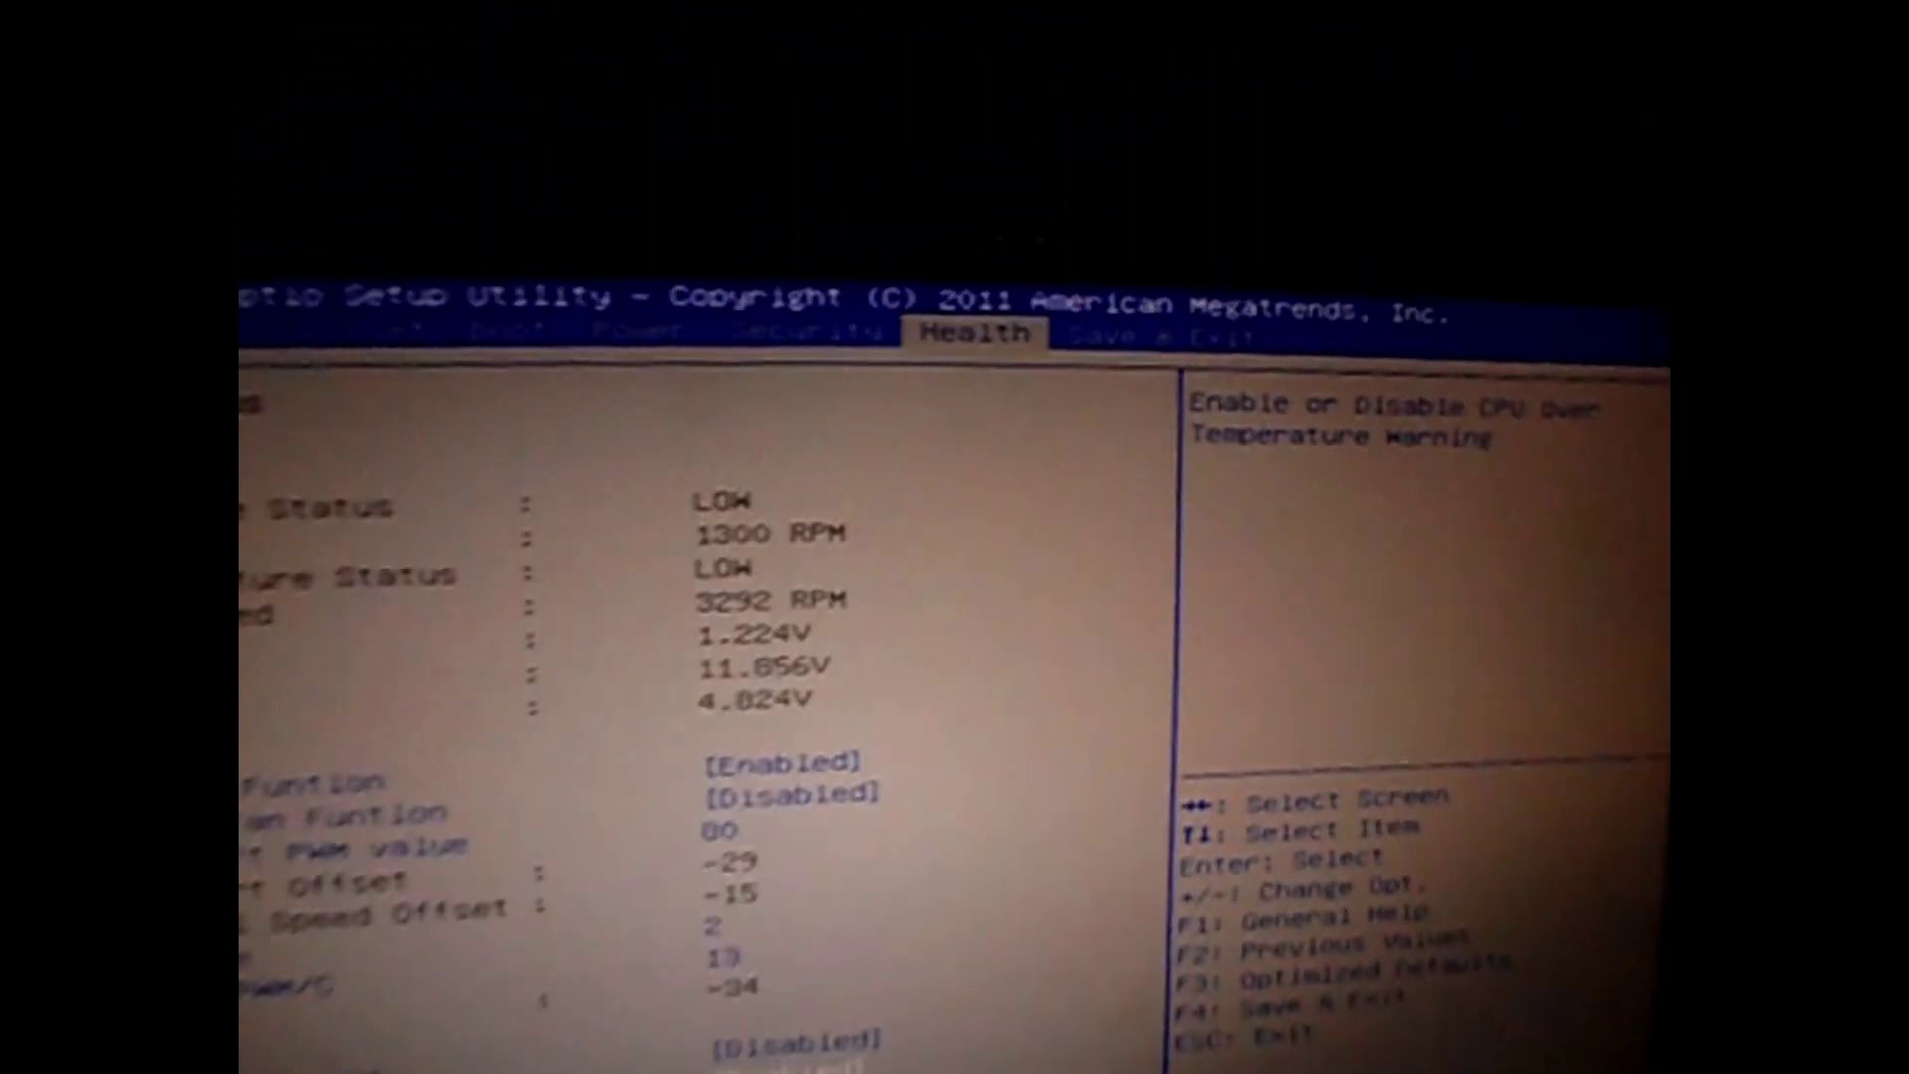
{"action": "key", "text": "Right"}
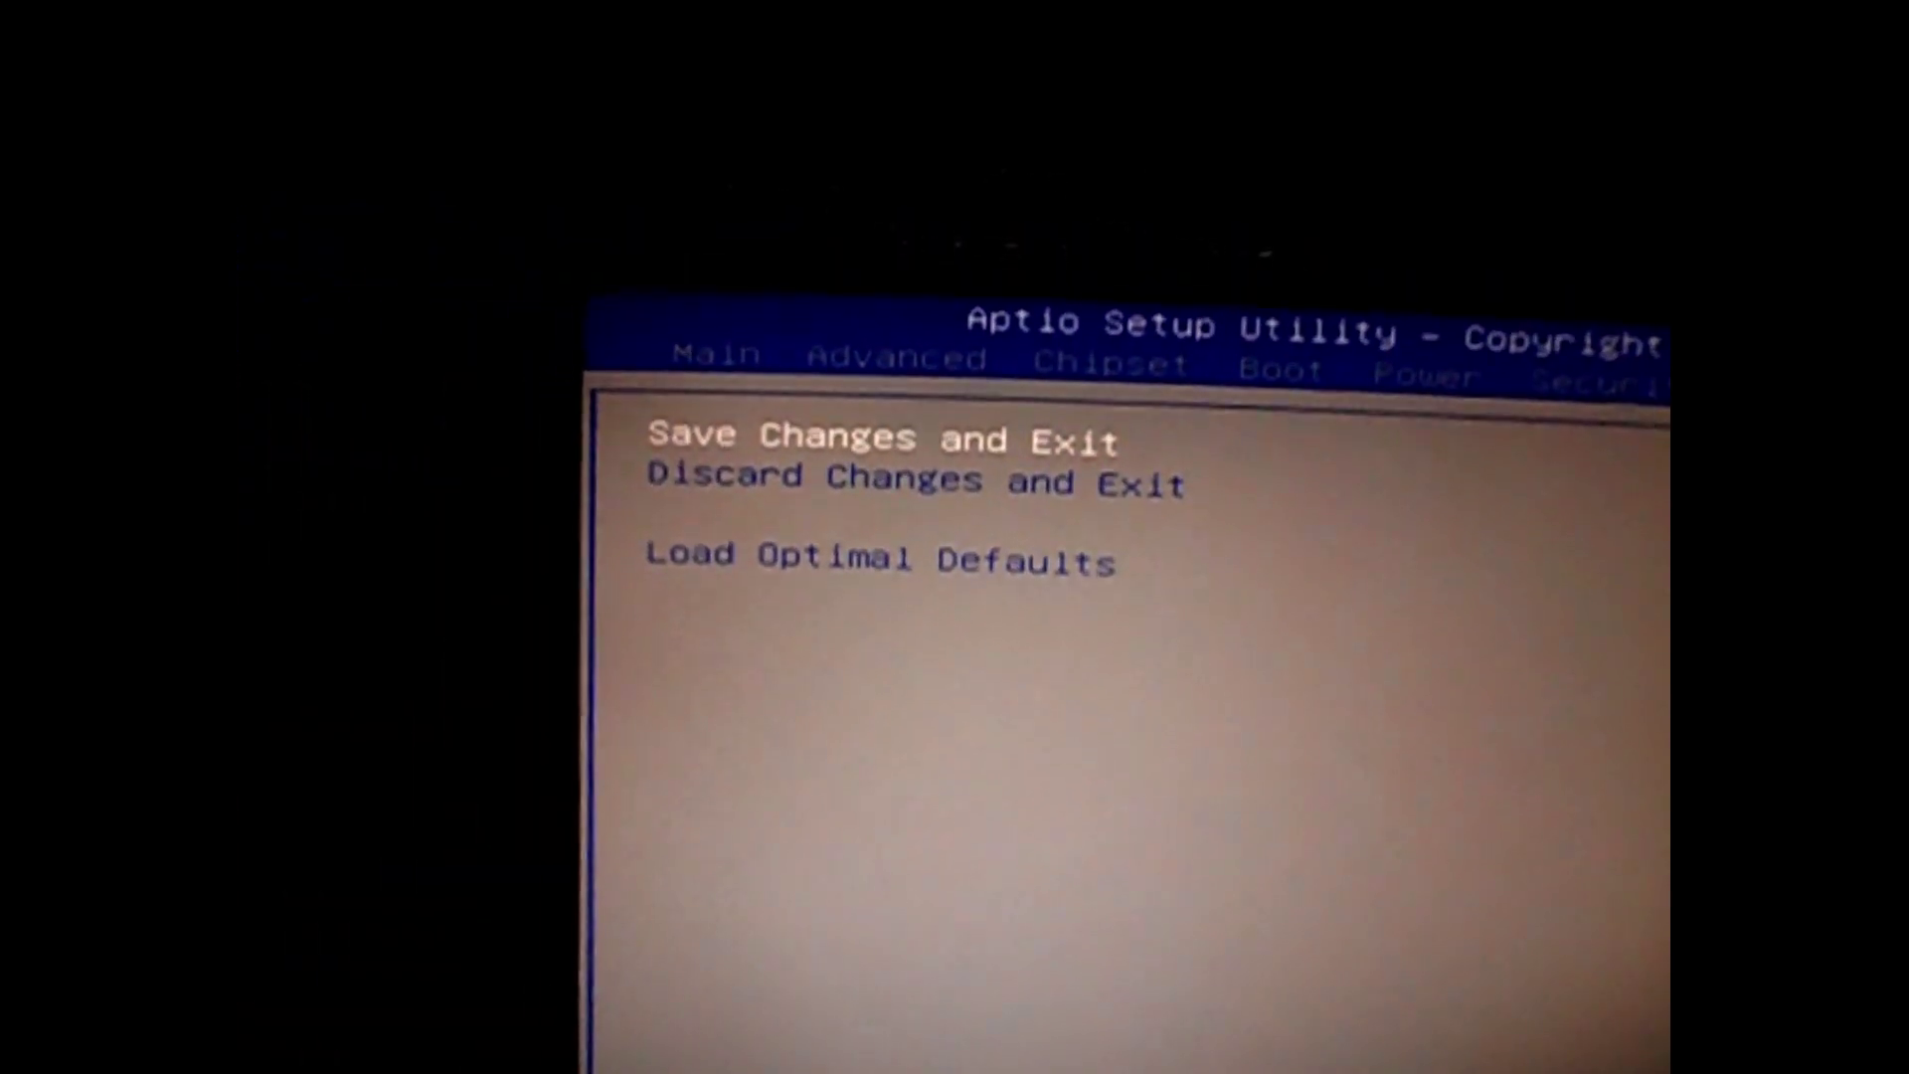
{"action": "key", "text": "Return"}
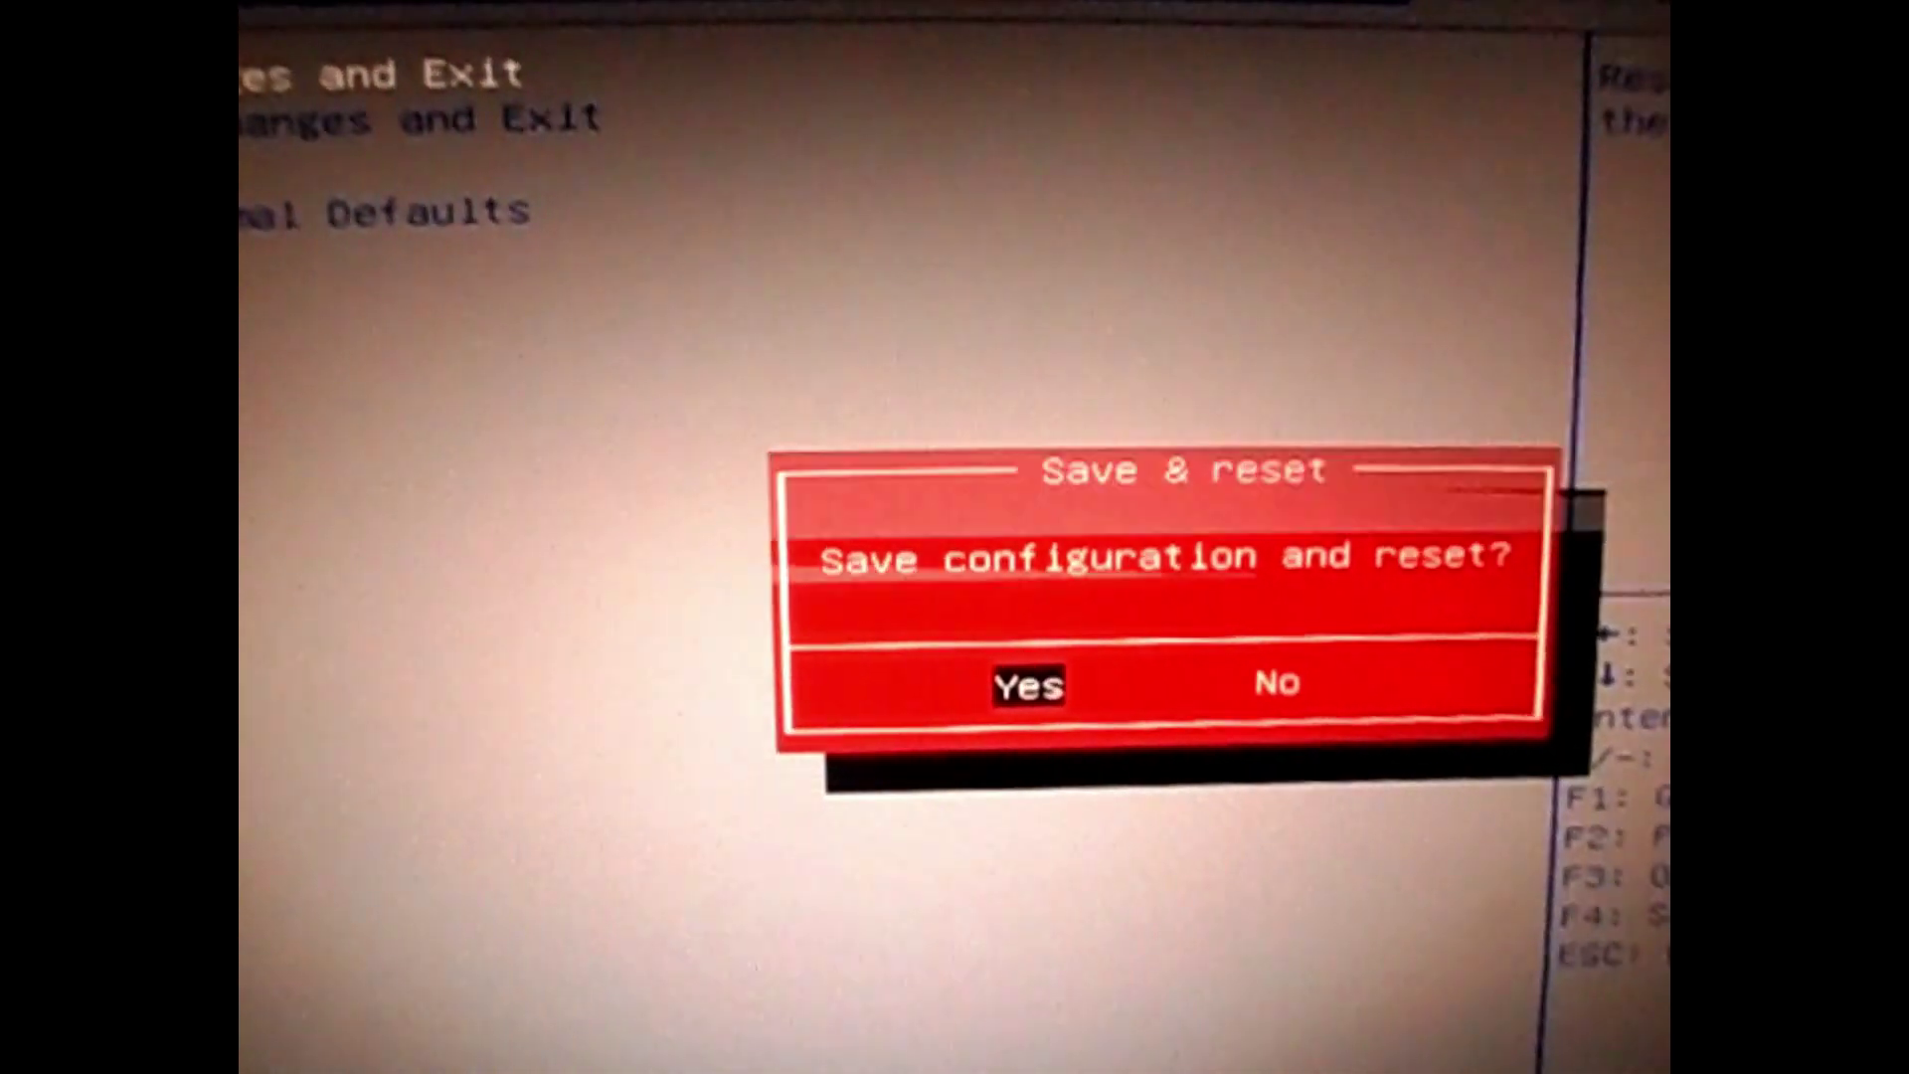
{"action": "key", "text": "Return"}
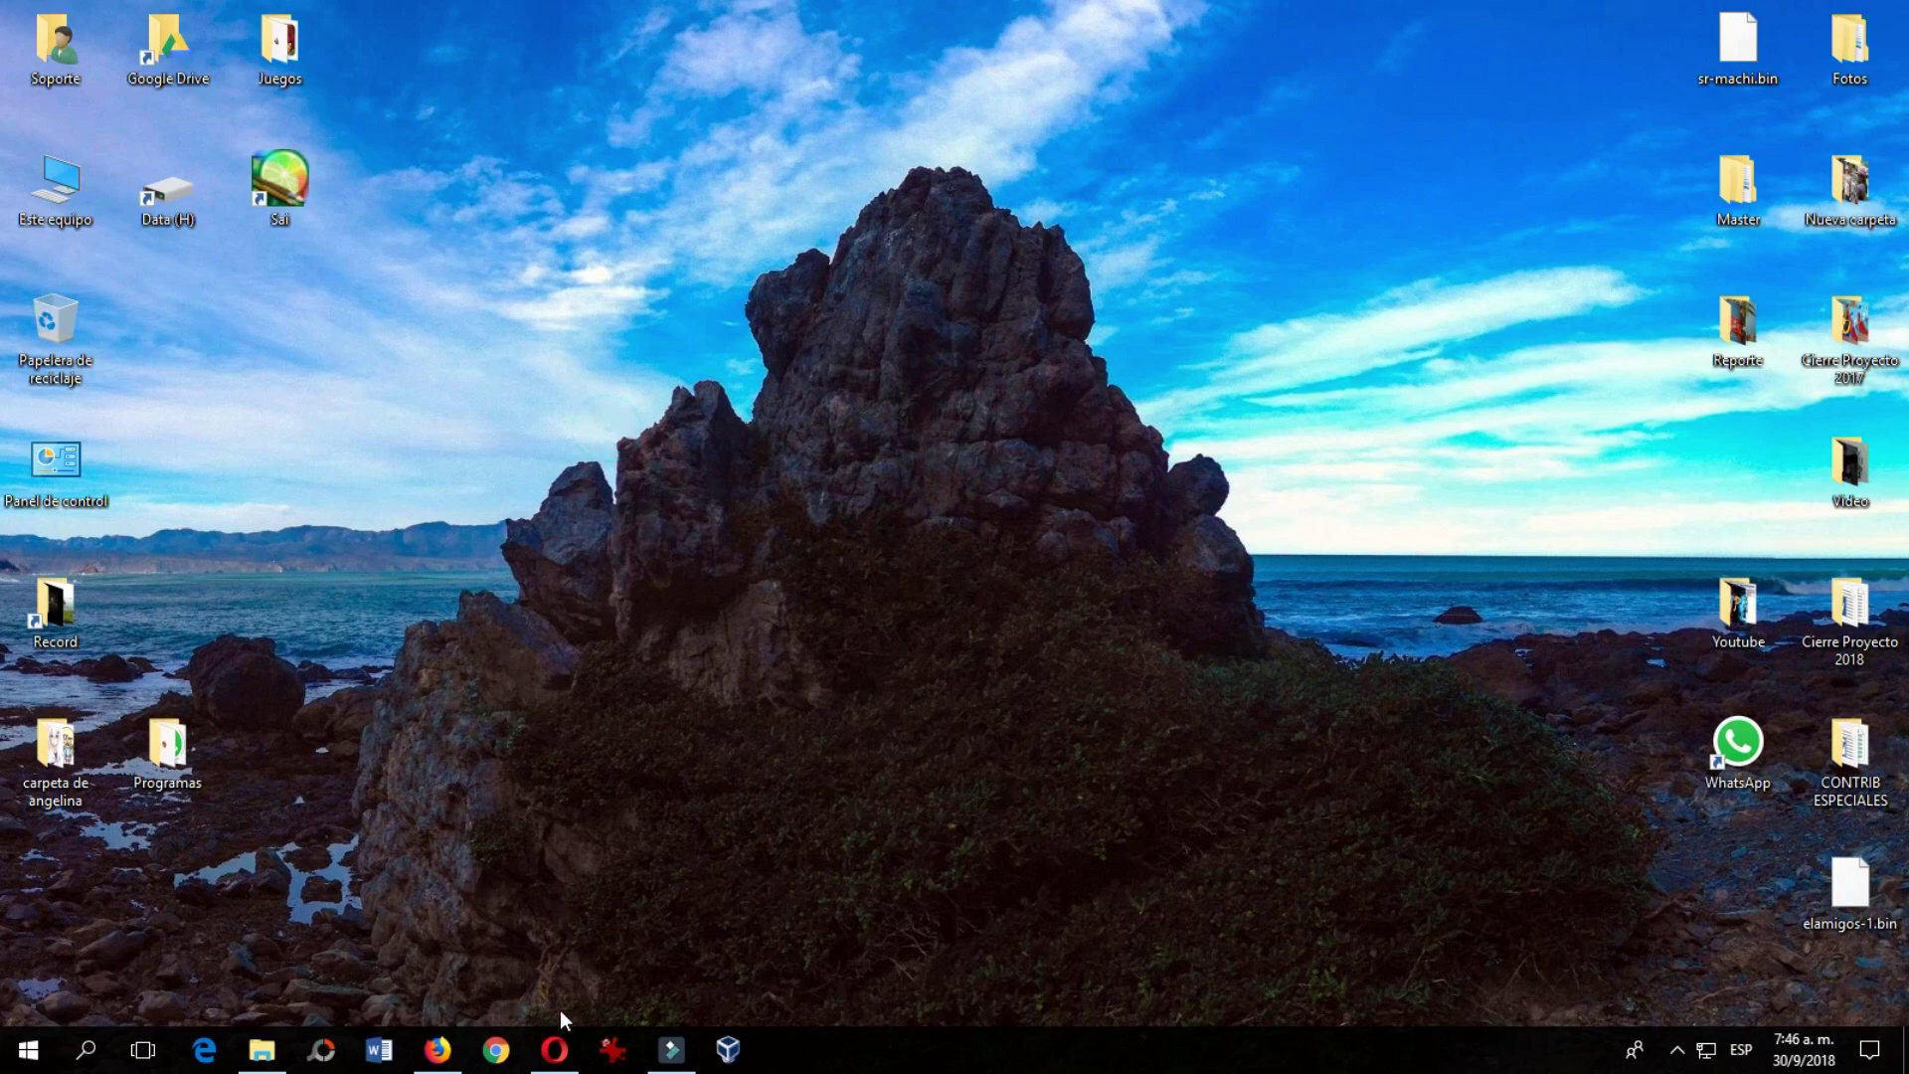
- Switch to the Opera browser and open the Downloads page of virtualbox.org
{"action": "left_click", "coordinate": [554, 1050]}
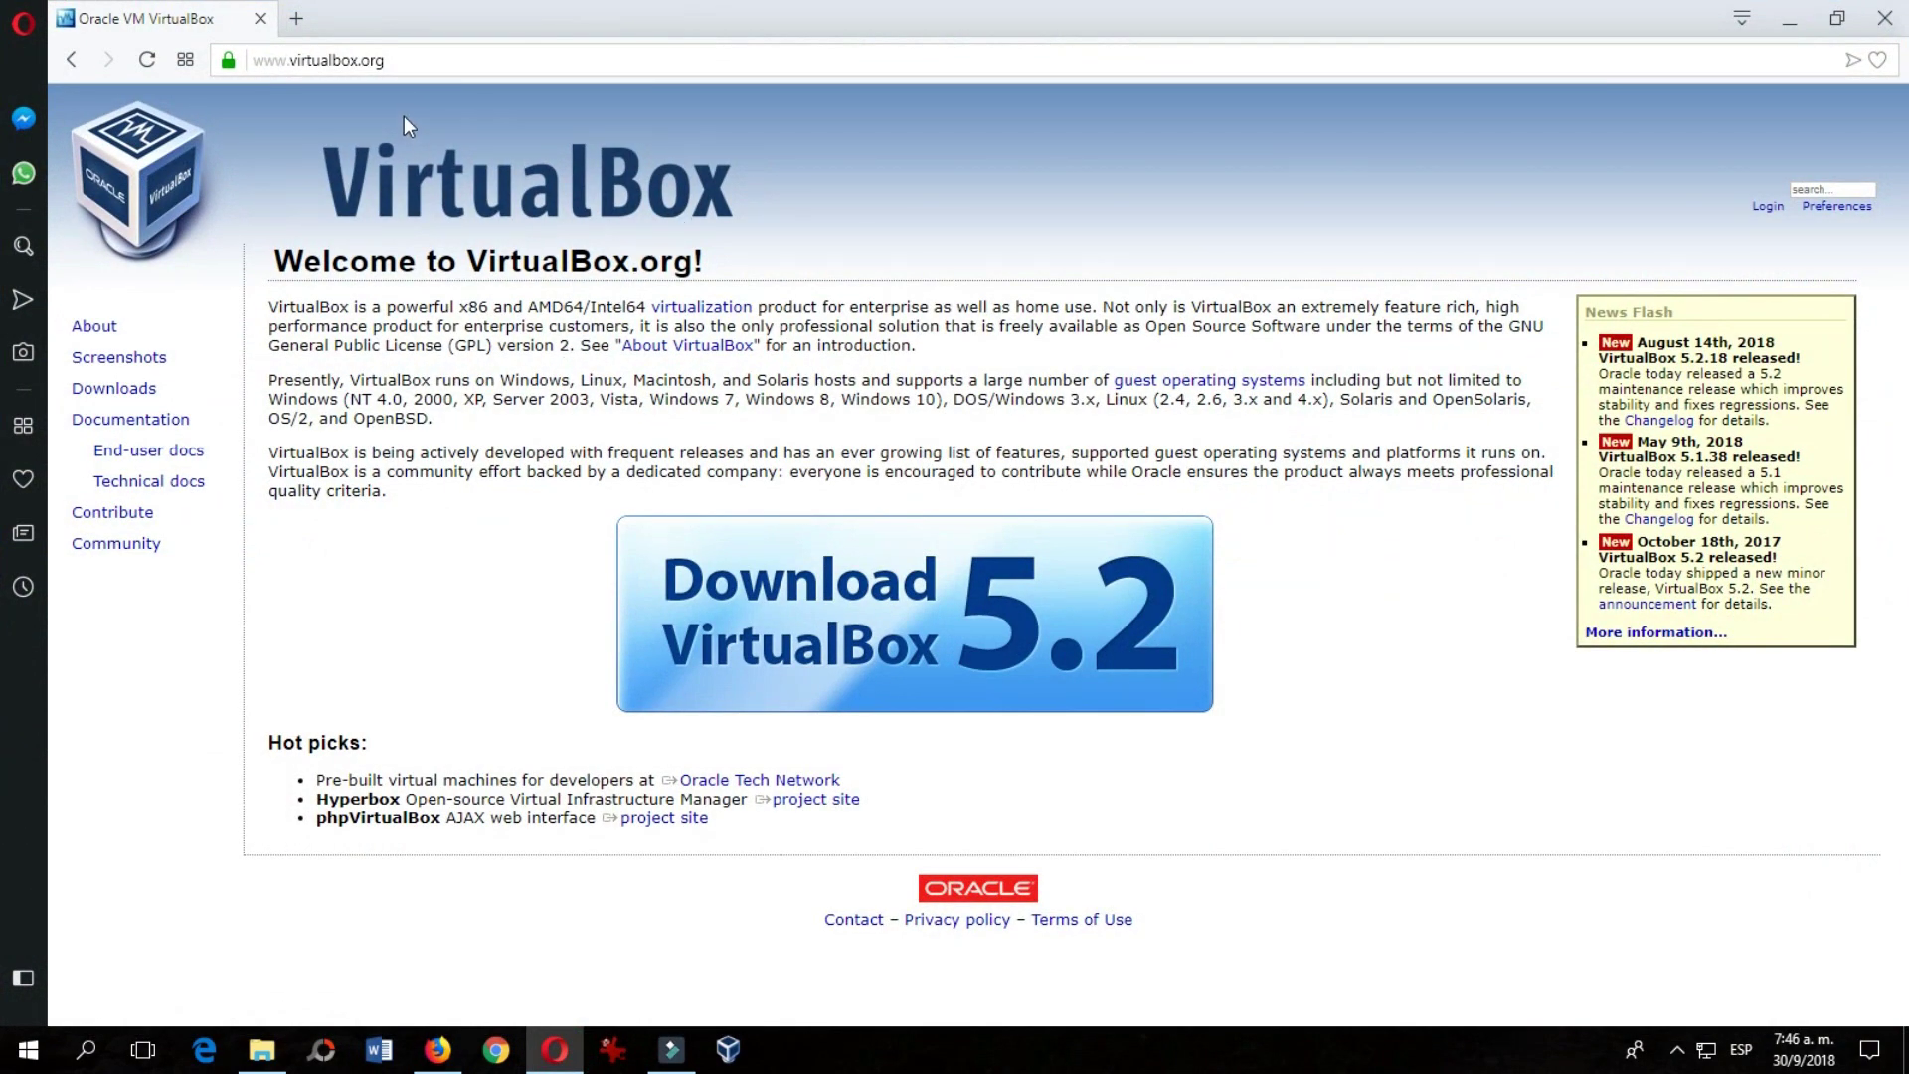
{"action": "left_click", "coordinate": [390, 60]}
{"action": "left_click", "coordinate": [118, 394]}
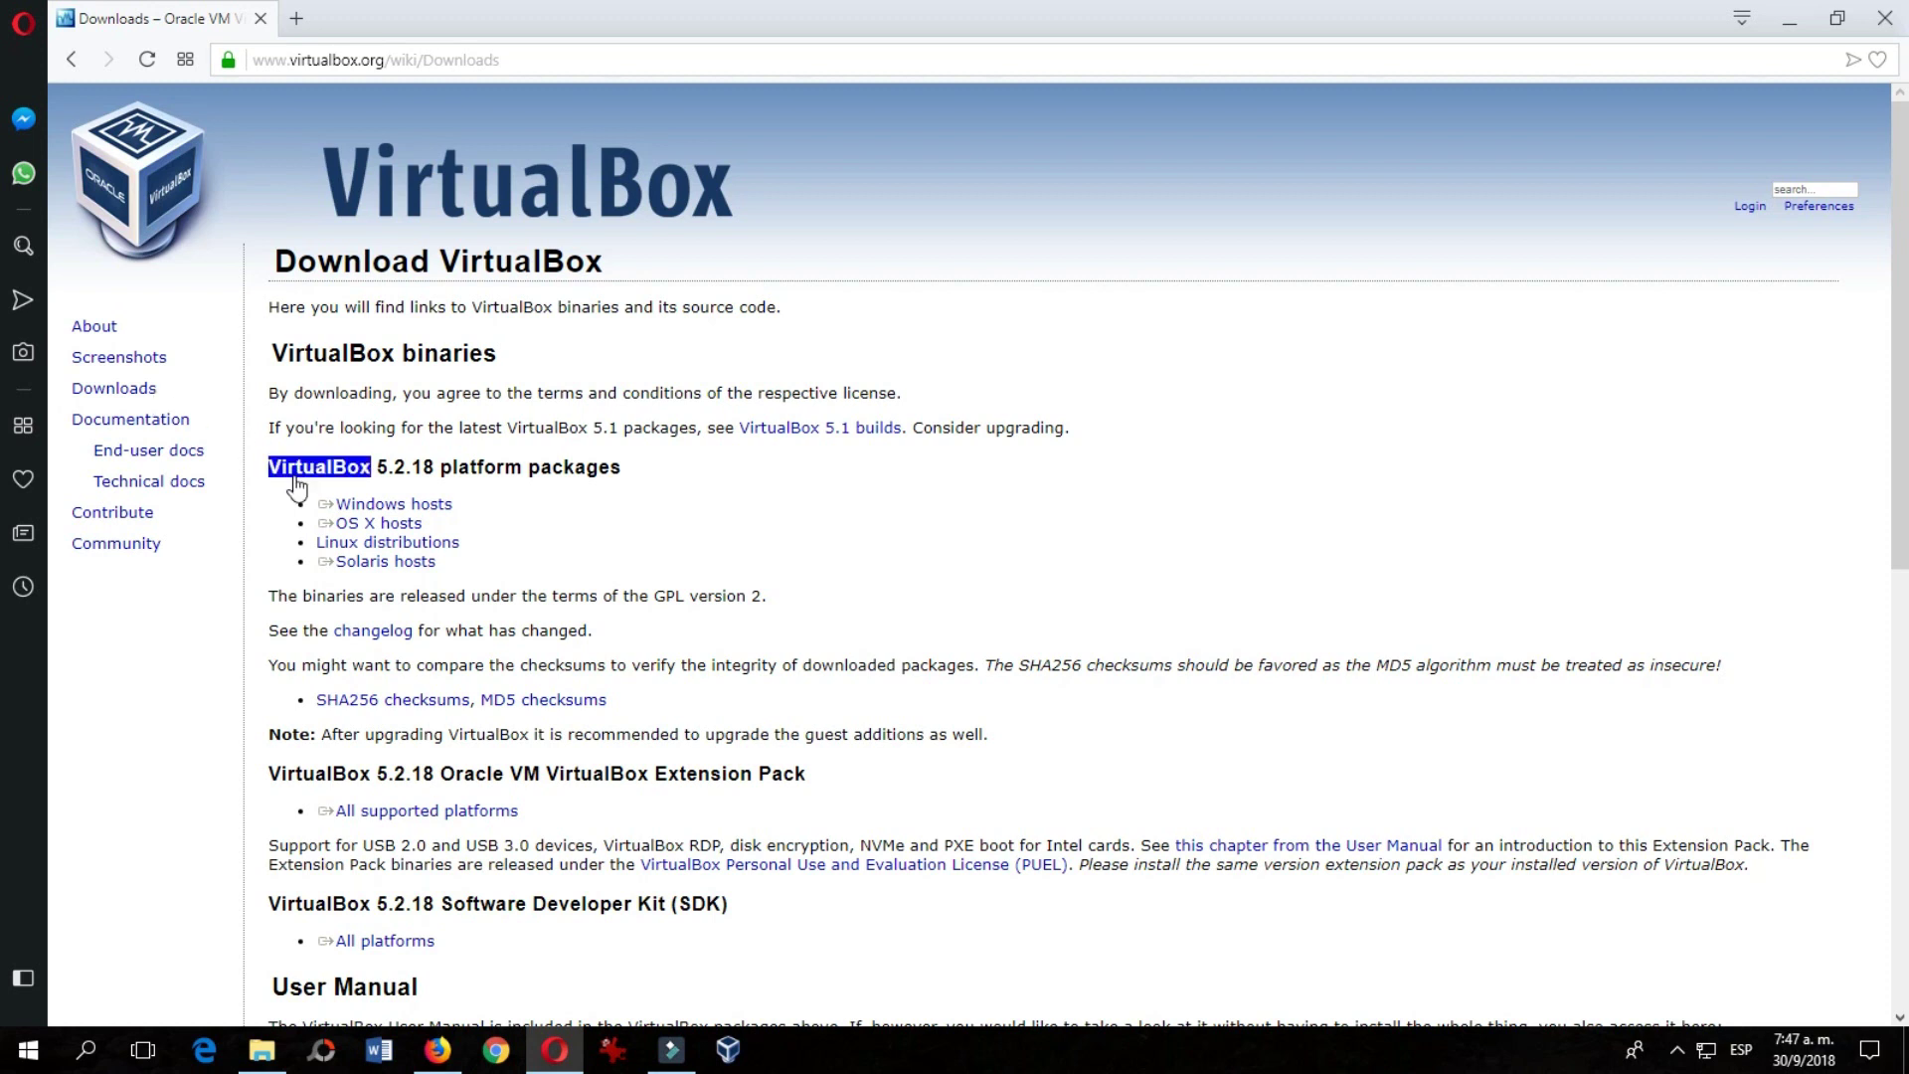
- Request the VirtualBox 5.2.18 installer download for Windows hosts and dismiss the save prompt
{"action": "left_click", "coordinate": [435, 507]}
{"action": "left_click", "coordinate": [436, 508]}
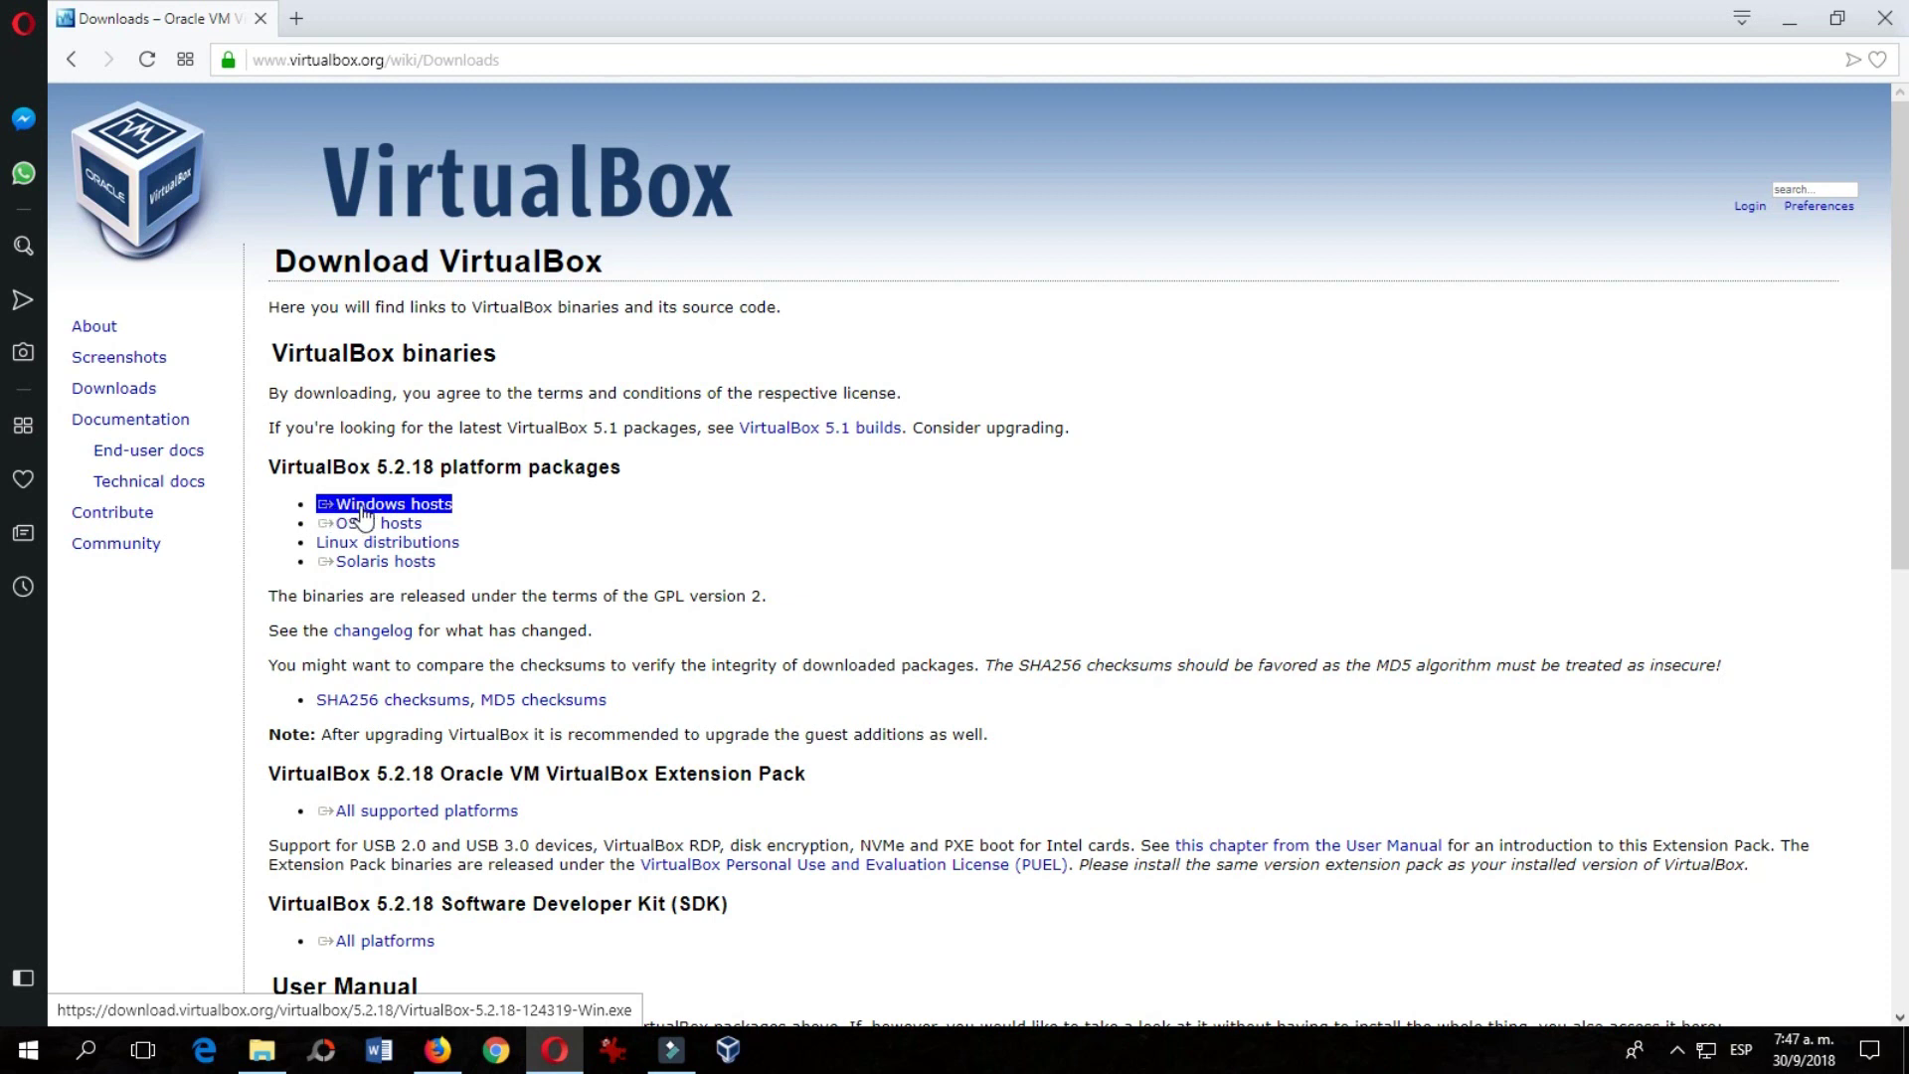
{"action": "left_click_drag", "start_coordinate": [376, 466], "coordinate": [434, 465]}
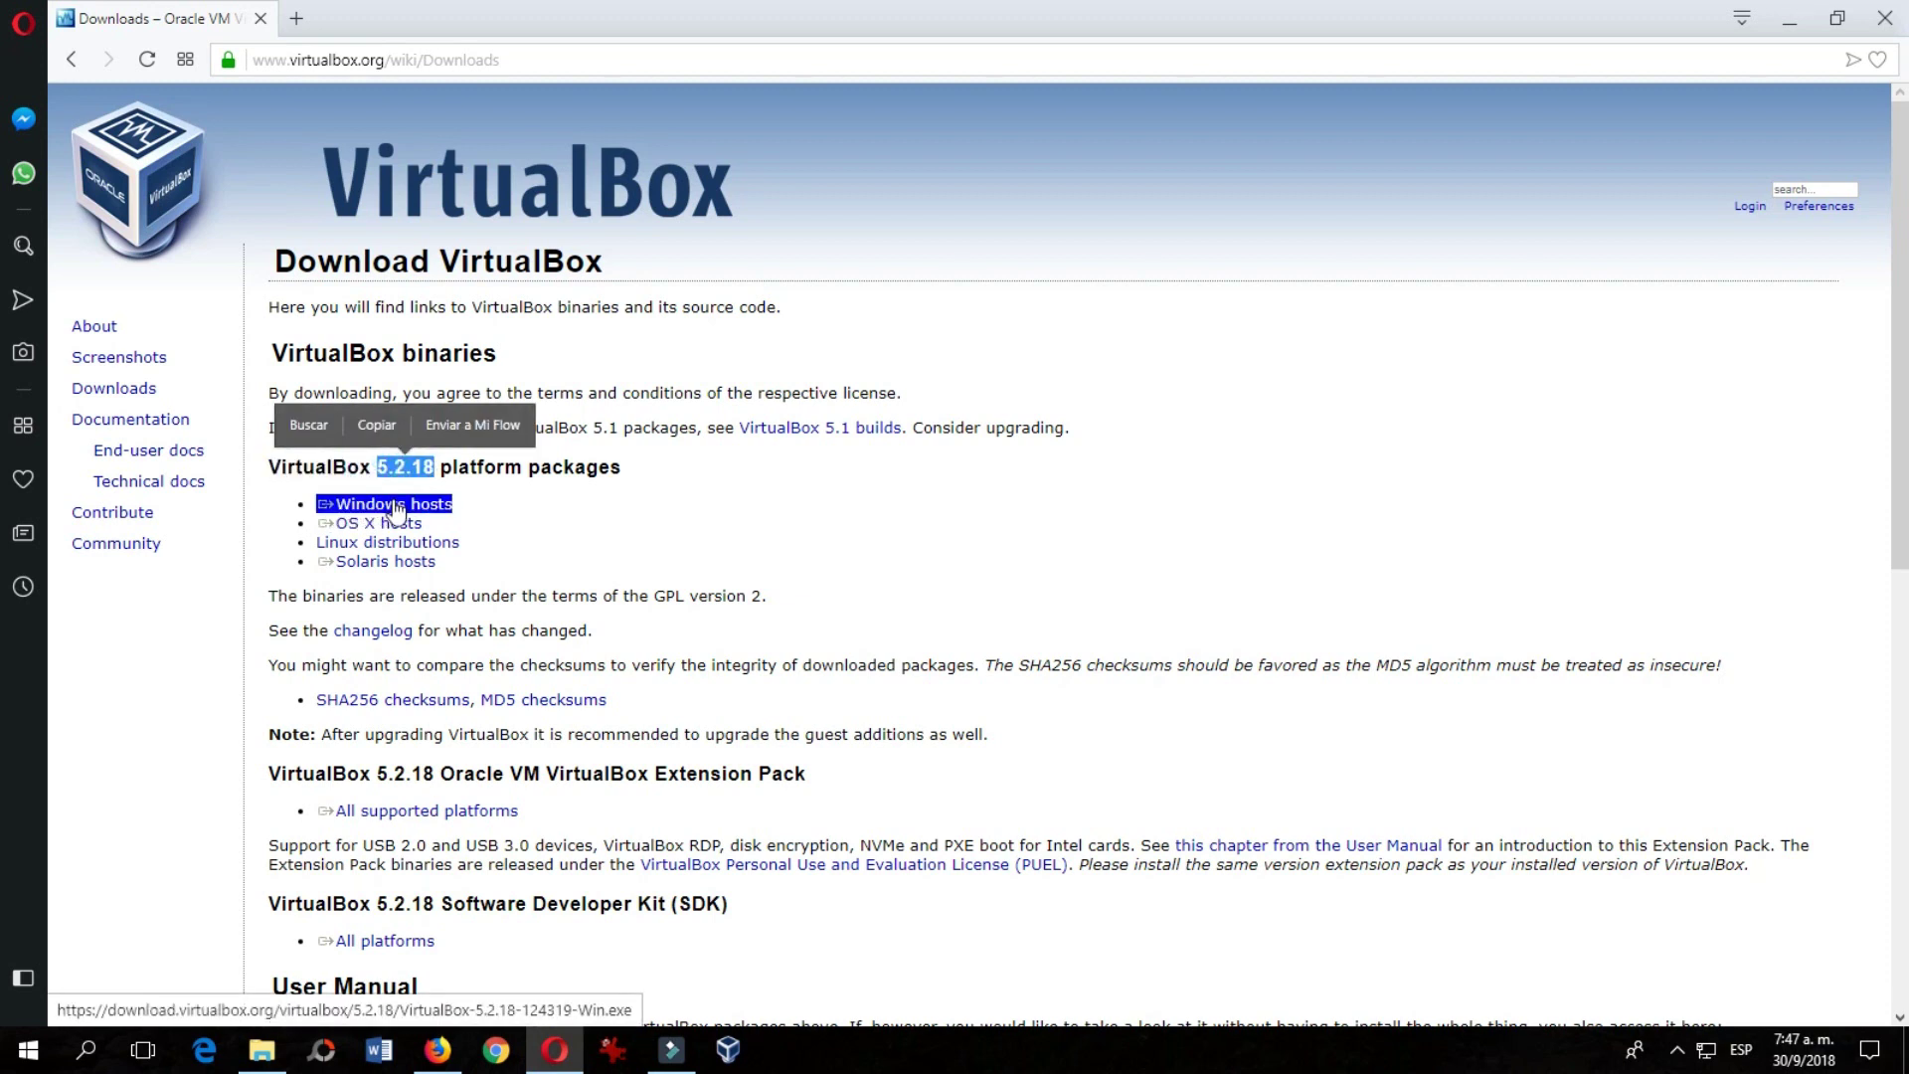
{"action": "left_click", "coordinate": [744, 495]}
{"action": "left_click", "coordinate": [437, 507]}
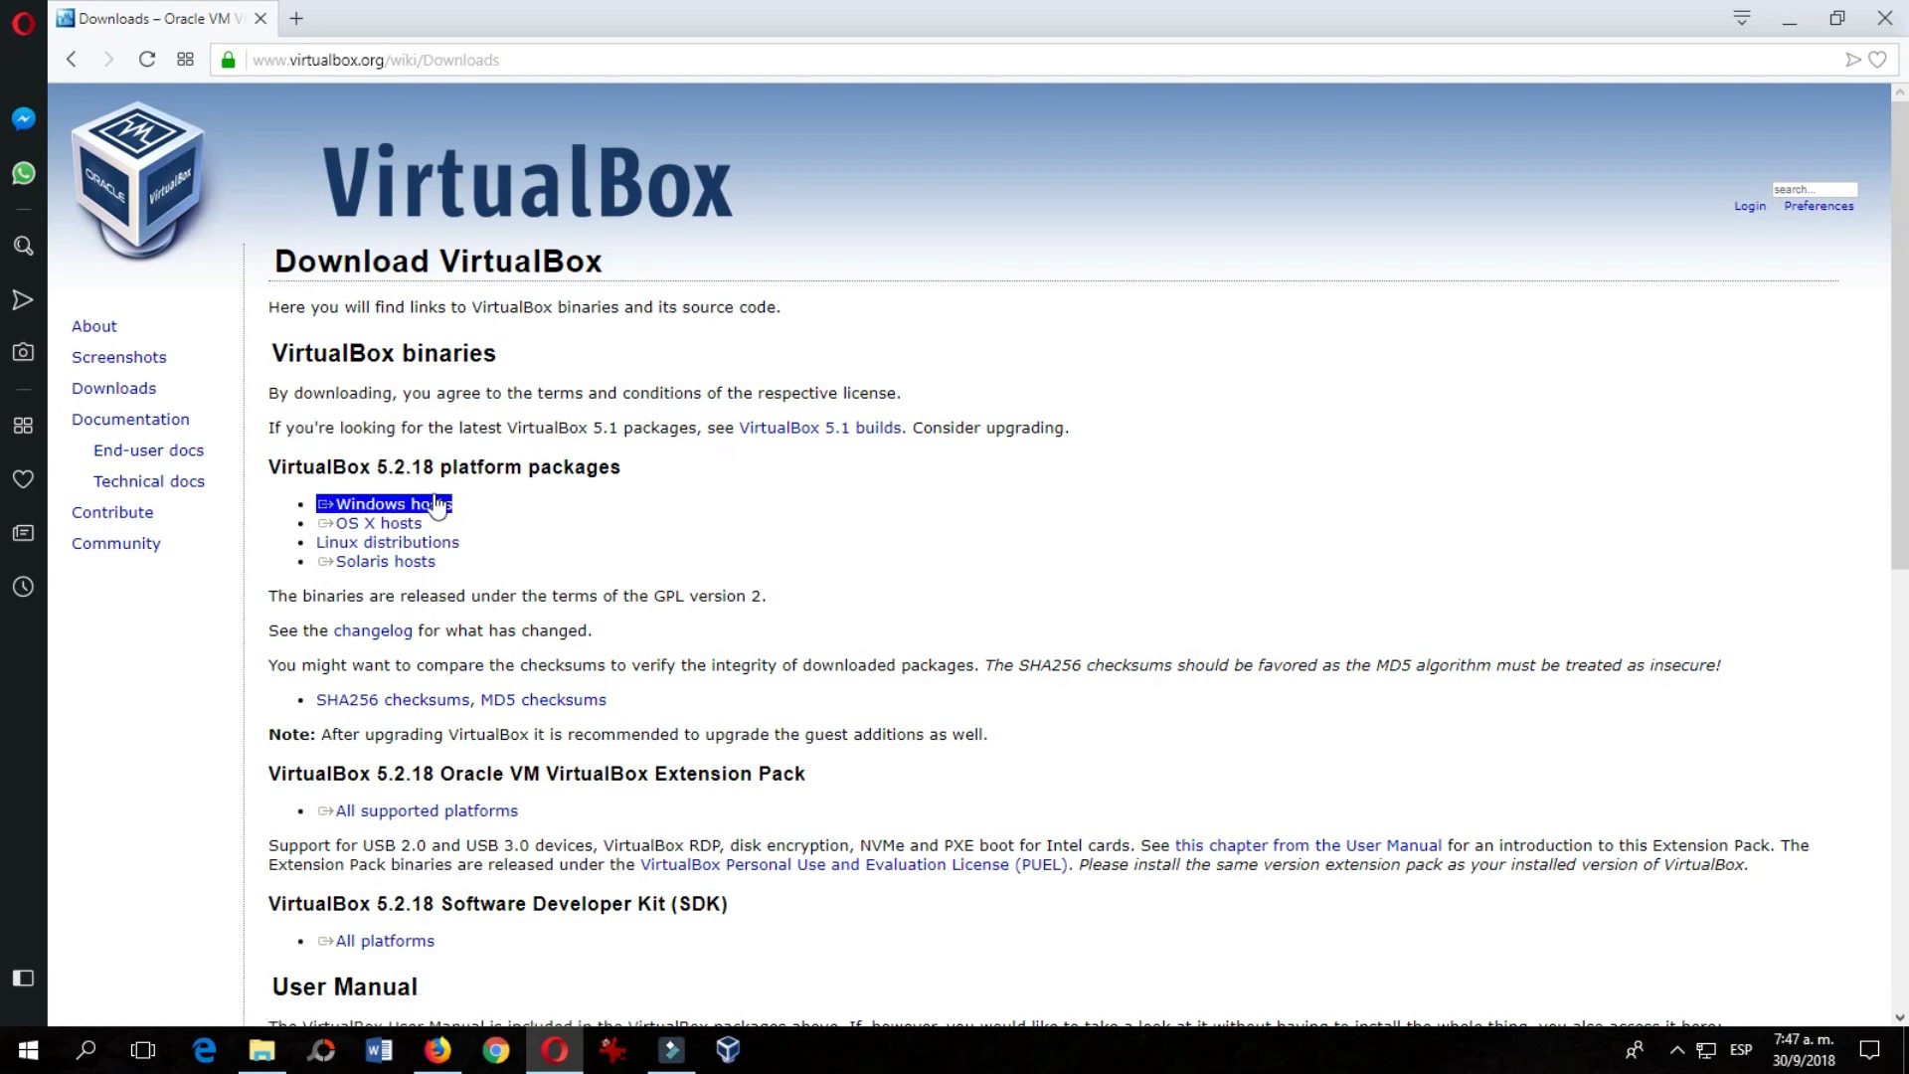
{"action": "left_click", "coordinate": [397, 505]}
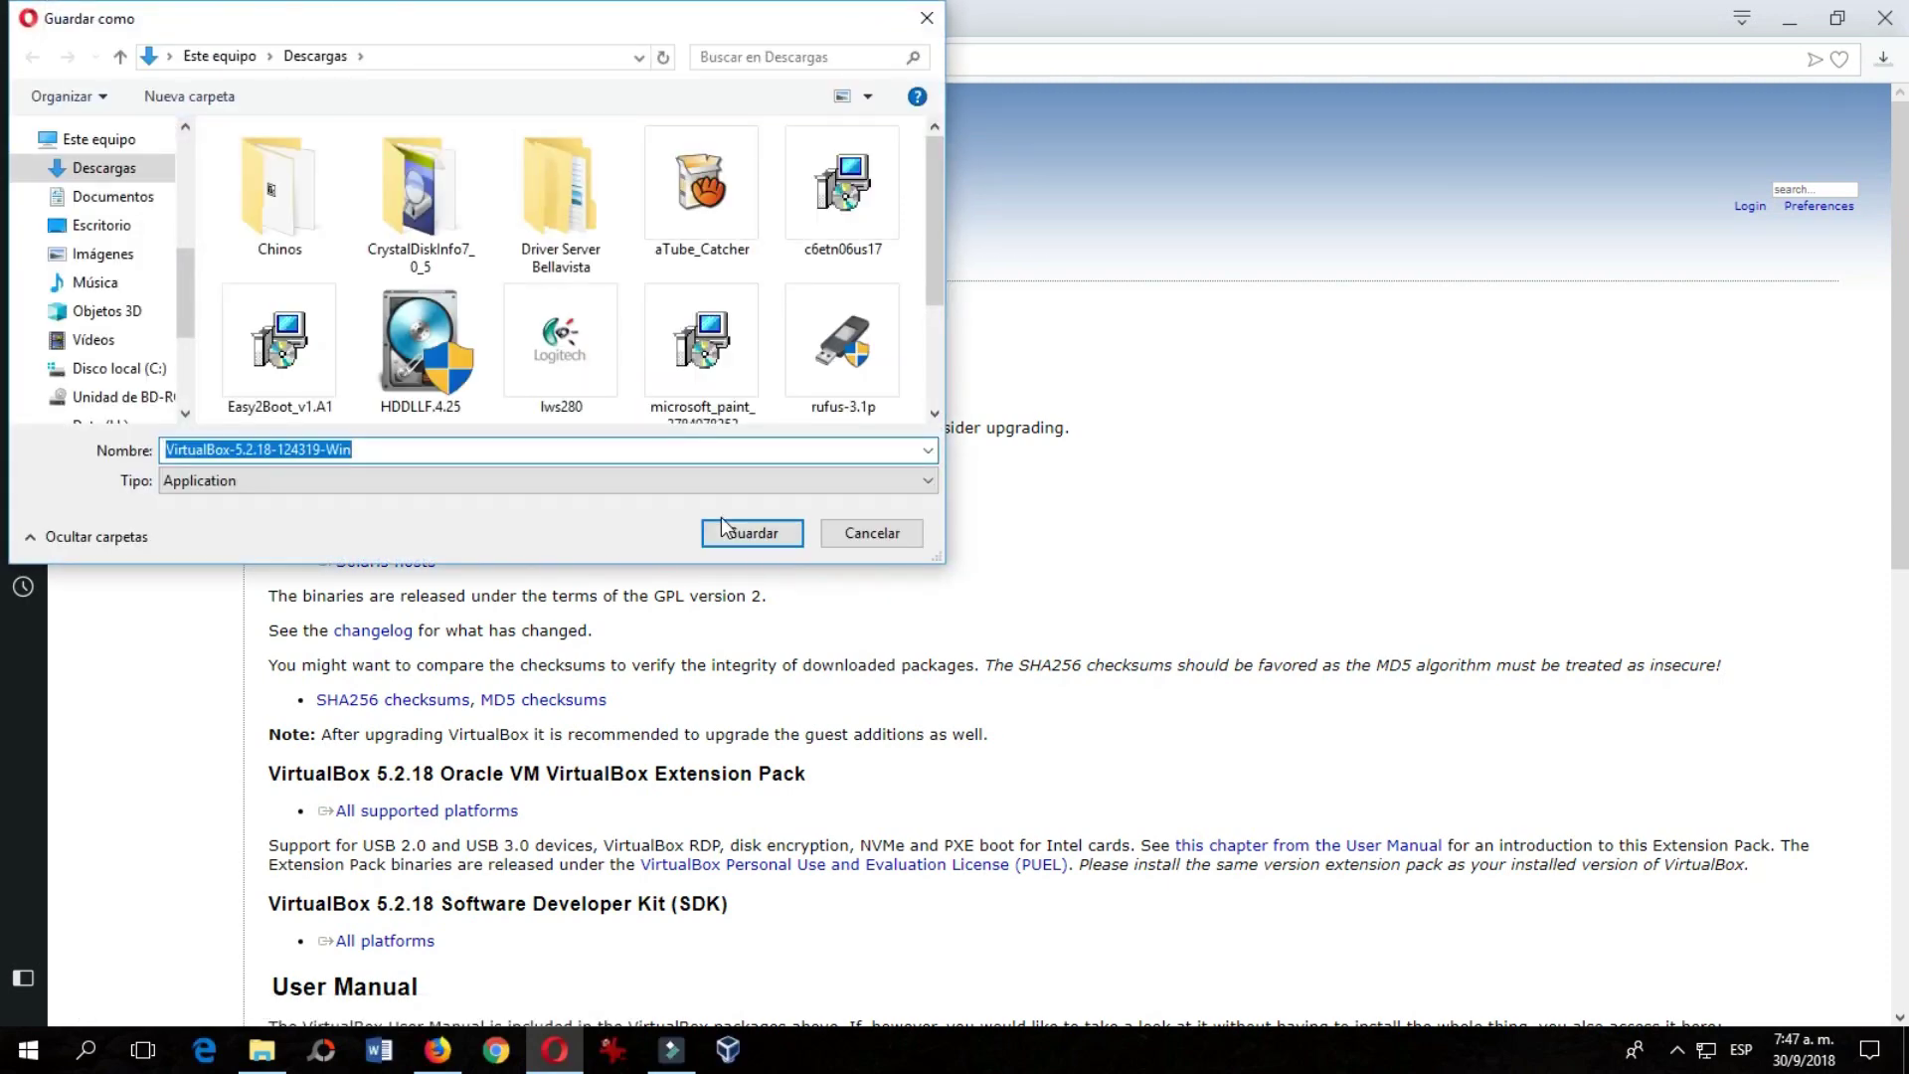
{"action": "left_click_drag", "start_coordinate": [476, 12], "coordinate": [962, 176]}
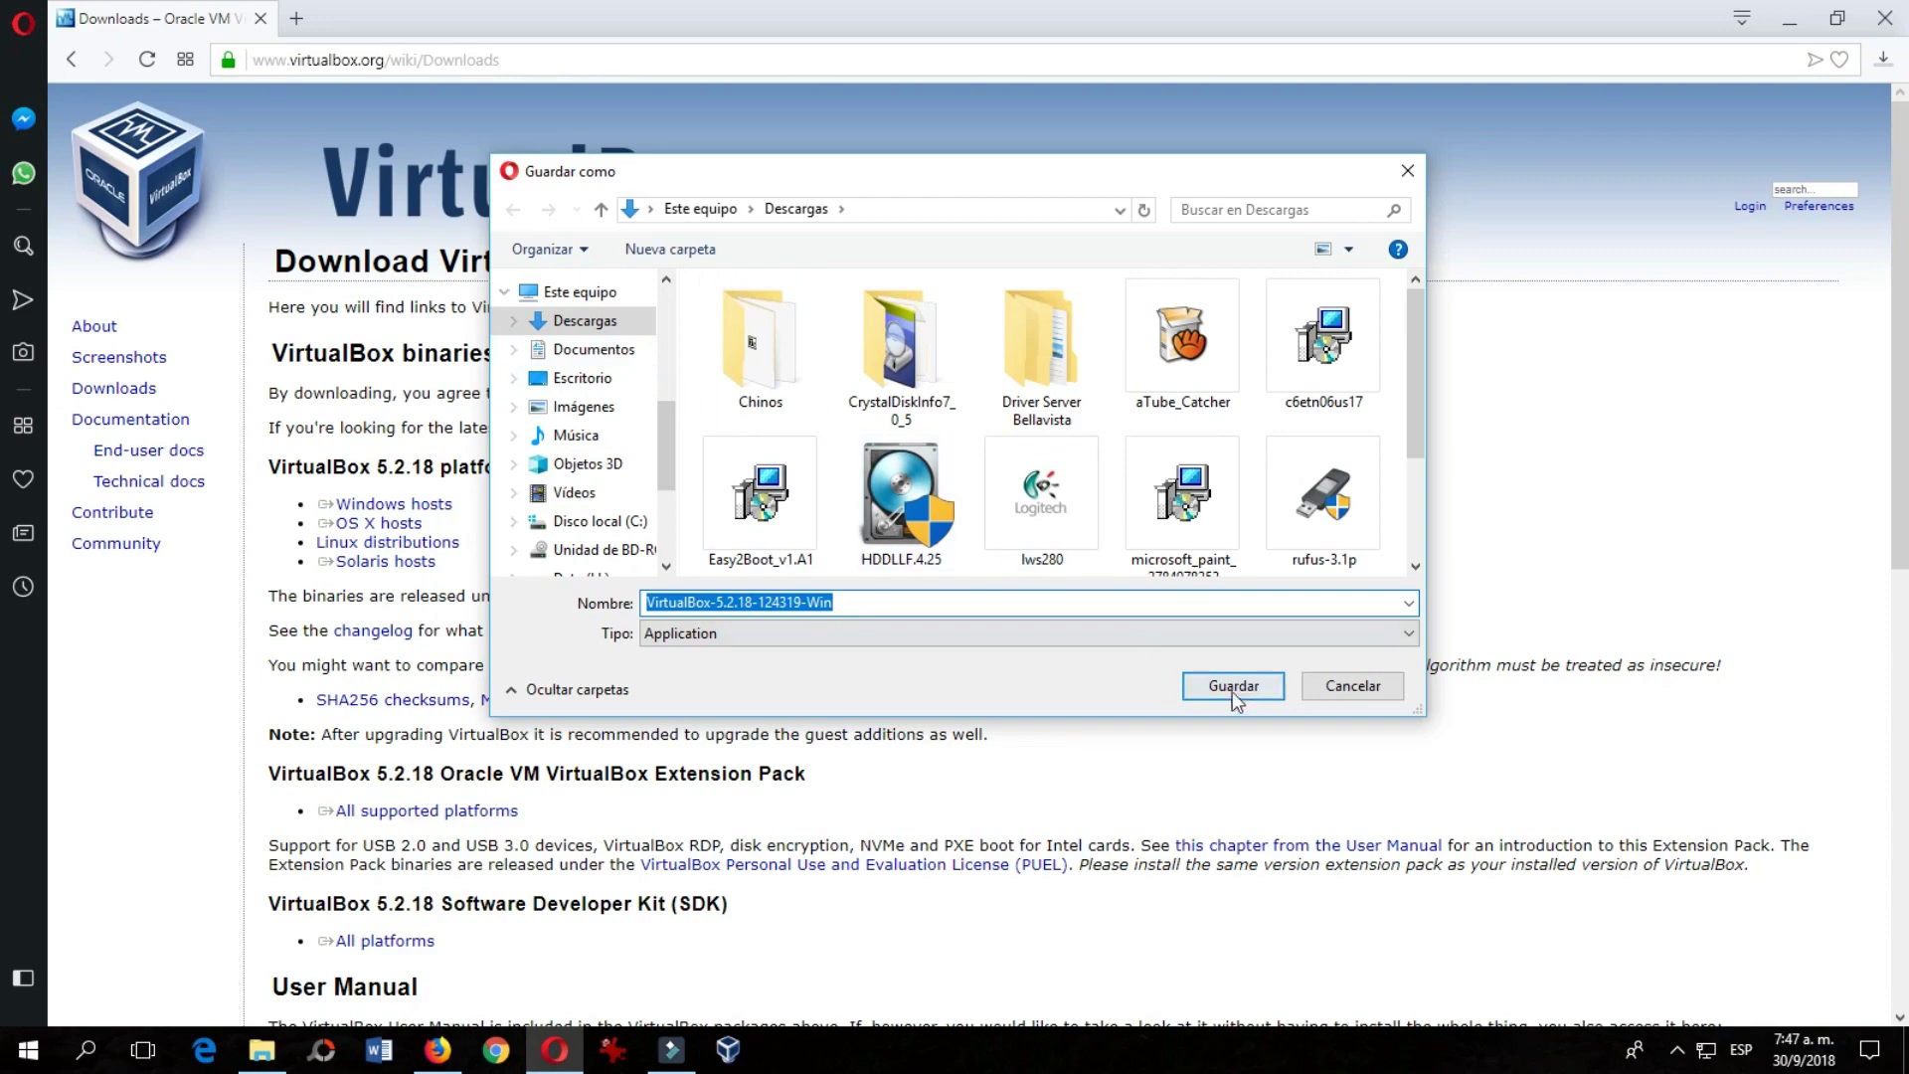
{"action": "left_click", "coordinate": [1335, 690]}
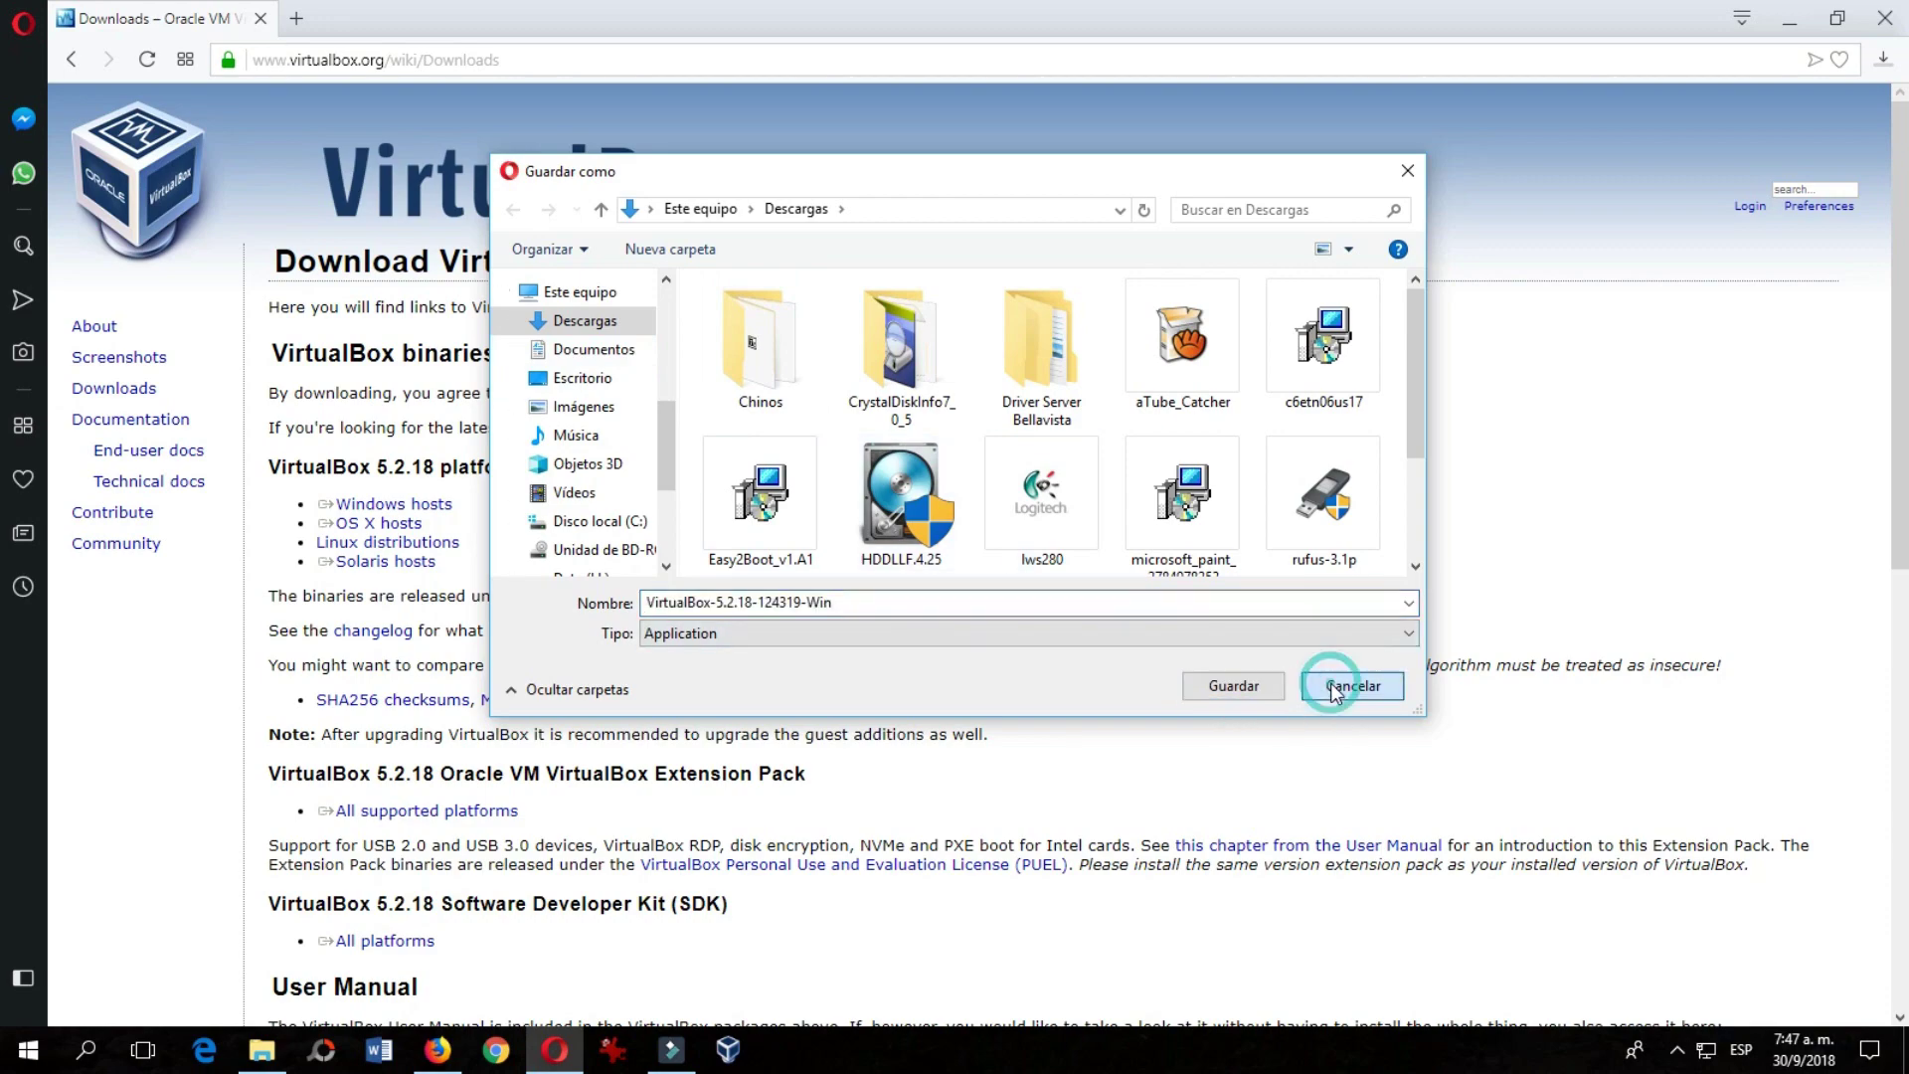
{"action": "left_click", "coordinate": [1336, 689]}
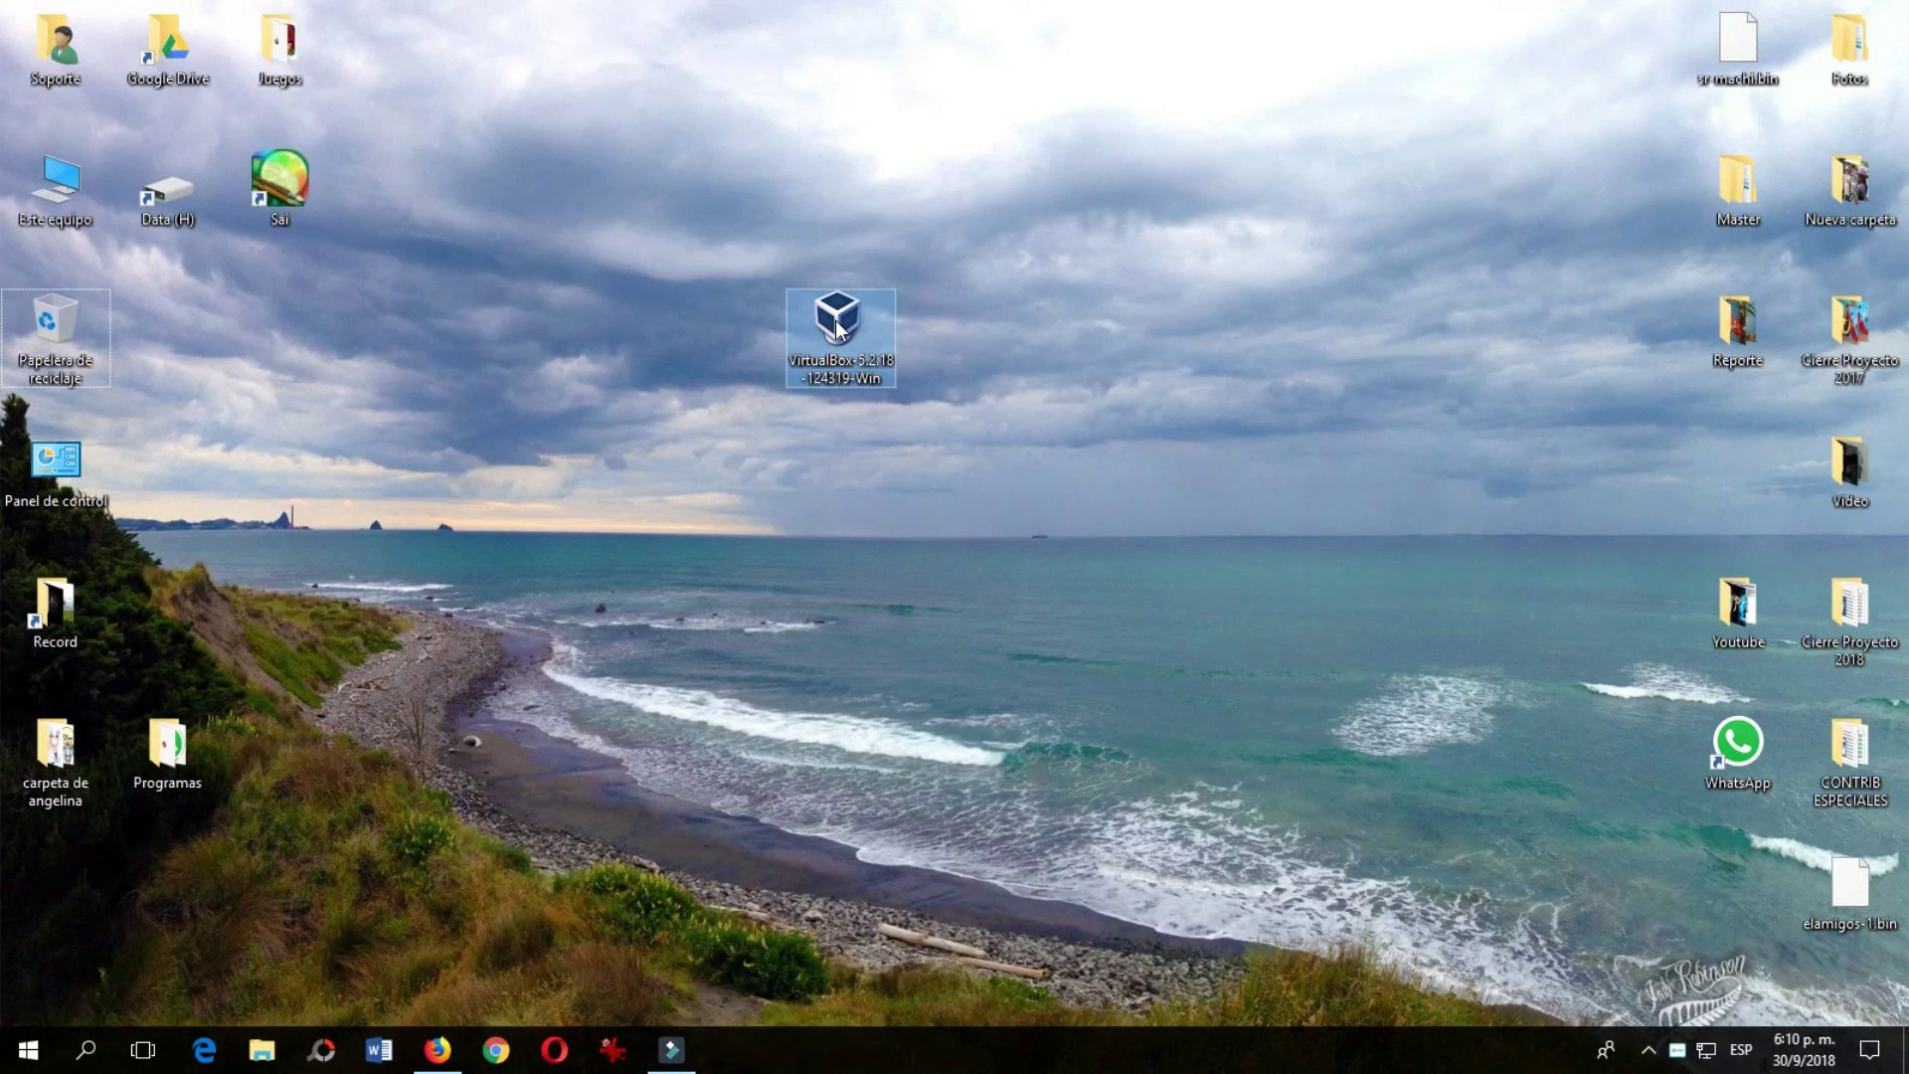
- Run the VirtualBox-5.2.18-124319-Win installer from the desktop and advance past the setup wizard's welcome page
{"action": "double_click", "coordinate": [839, 320]}
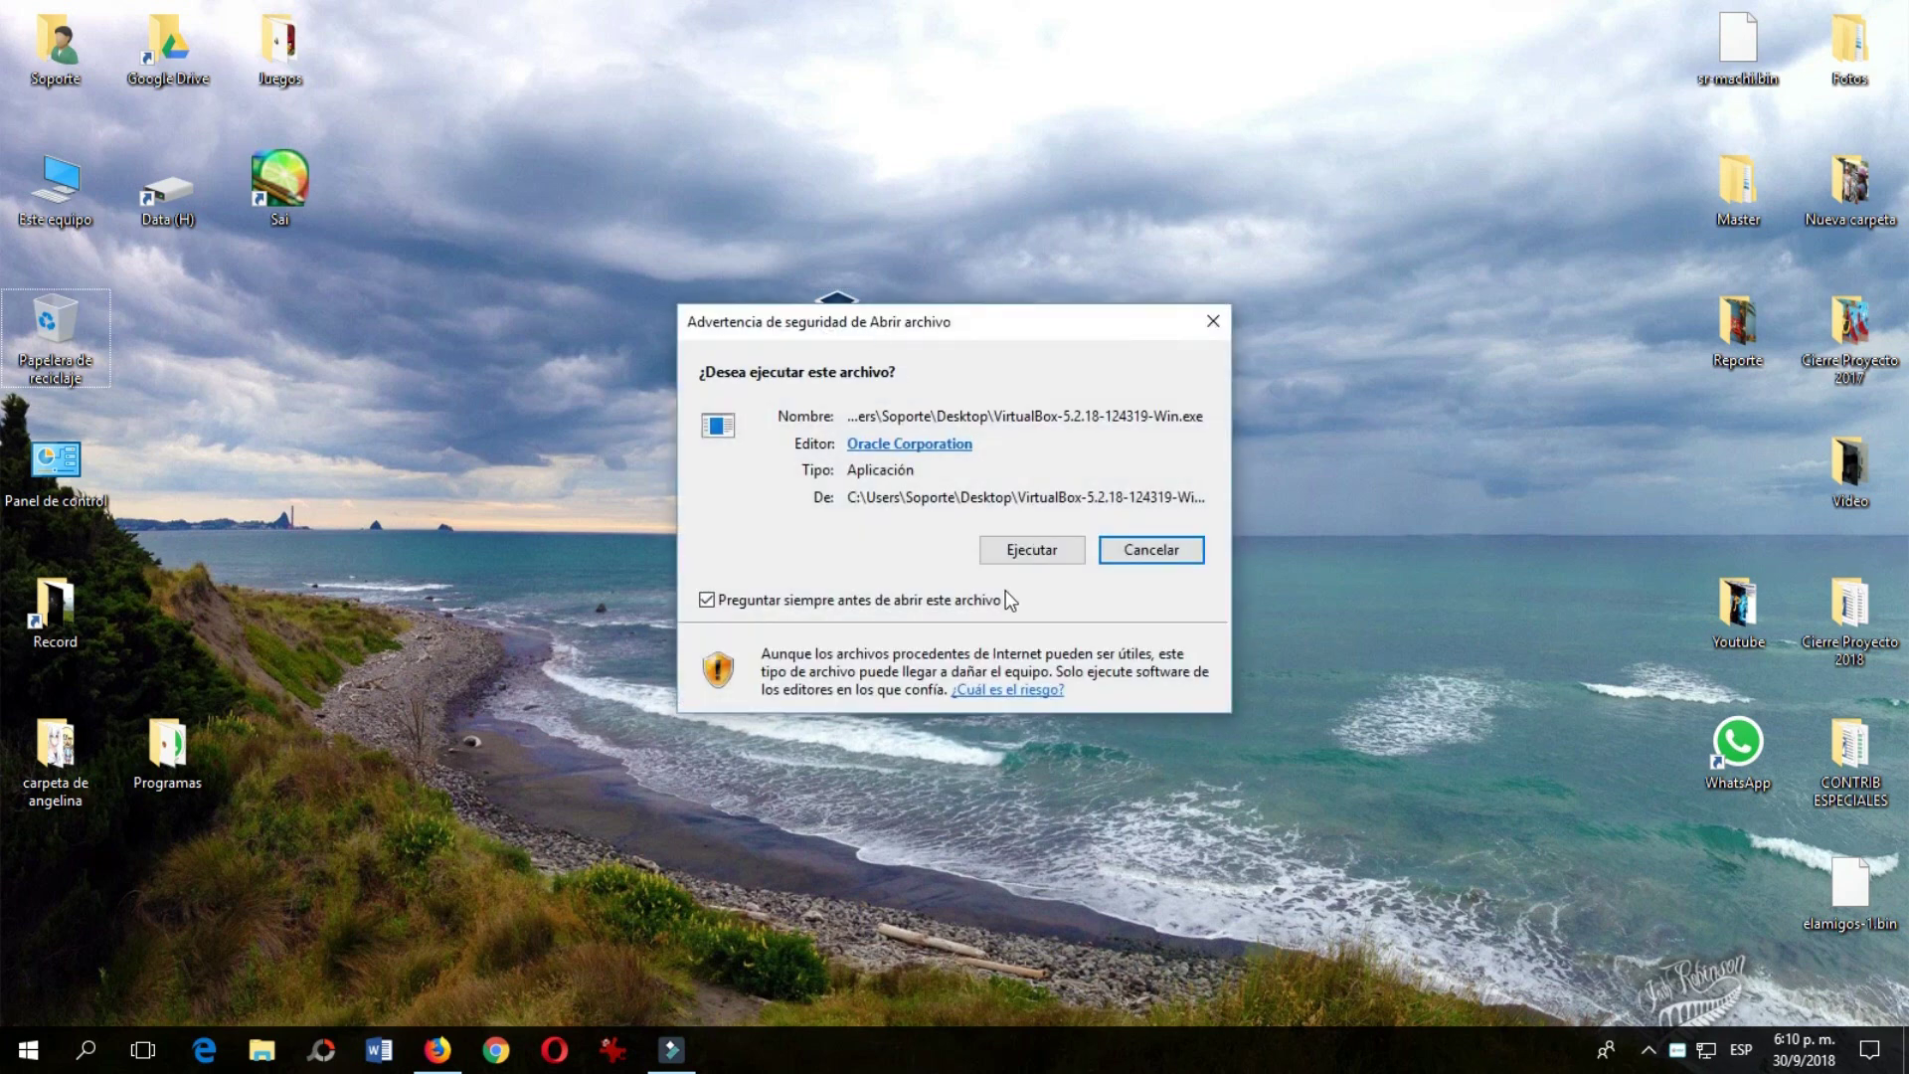
{"action": "left_click", "coordinate": [1029, 554]}
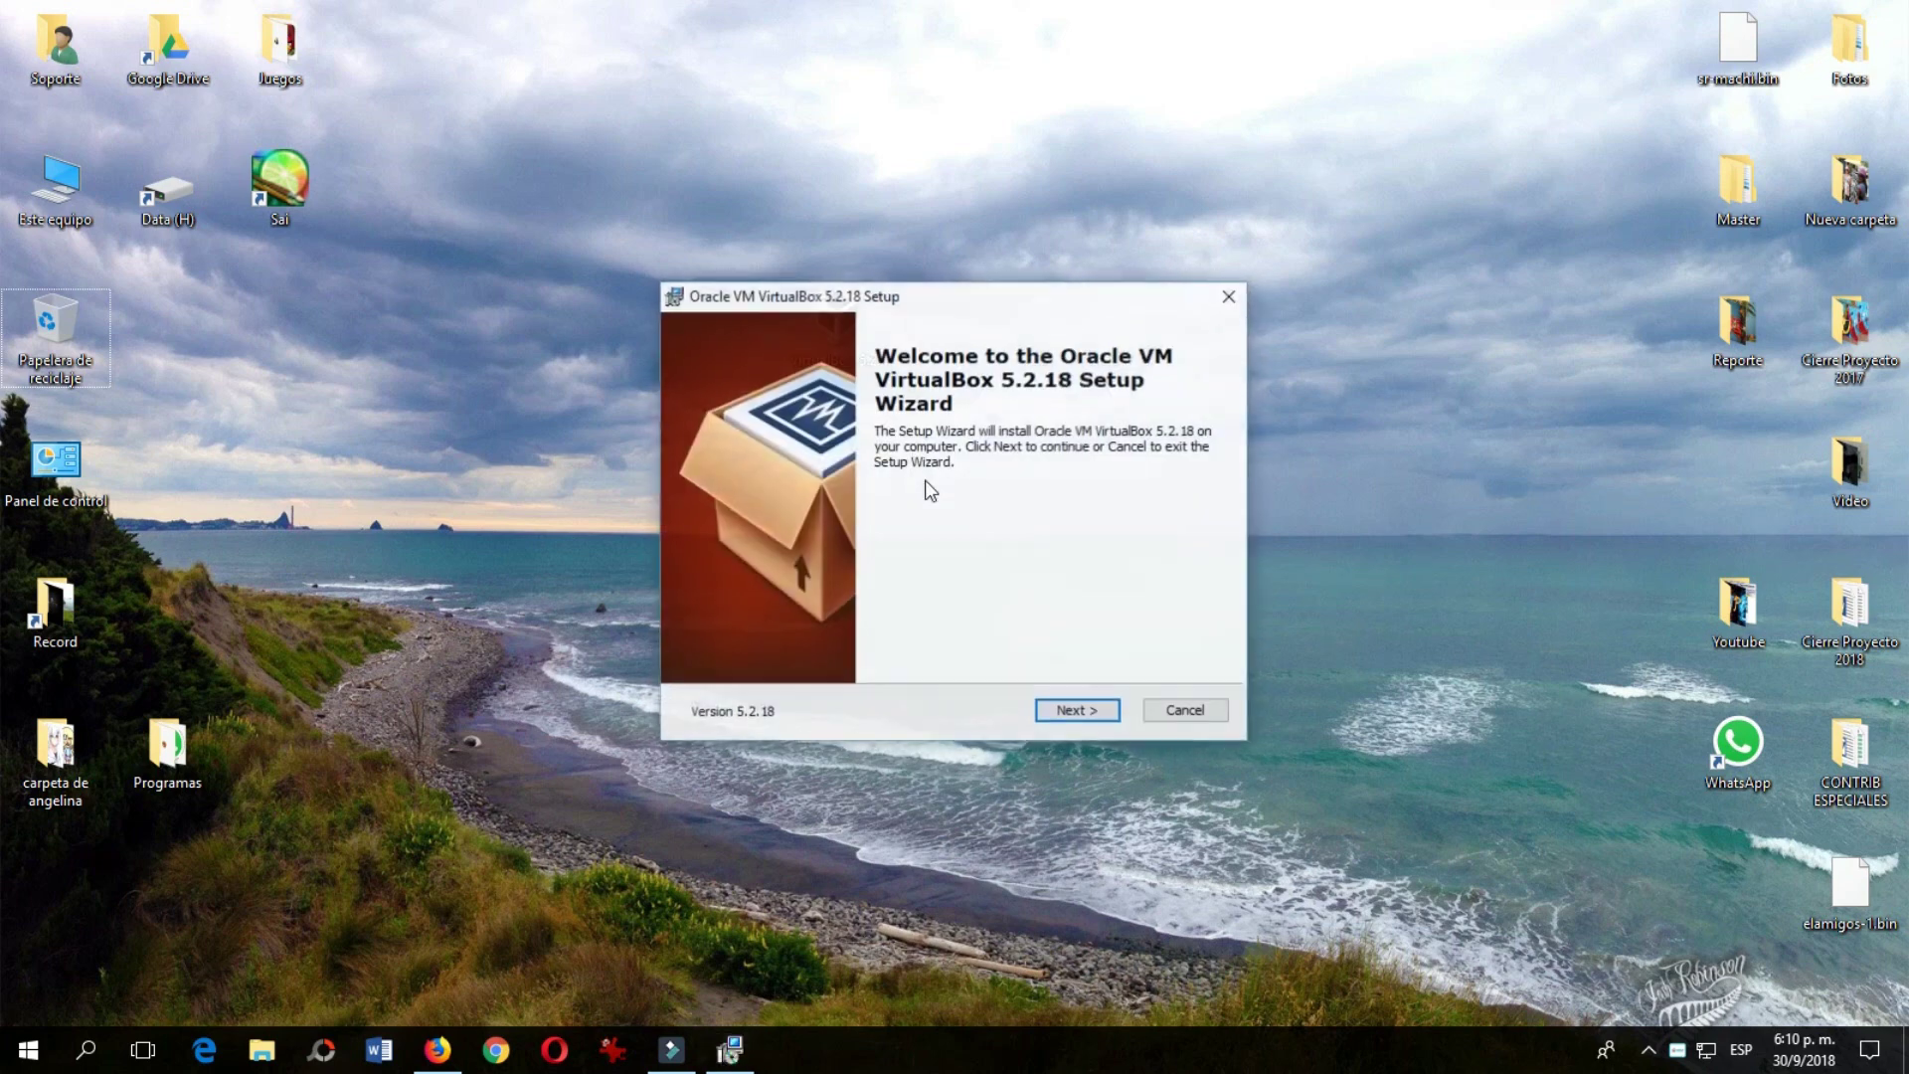
{"action": "left_click_drag", "start_coordinate": [974, 303], "coordinate": [771, 100]}
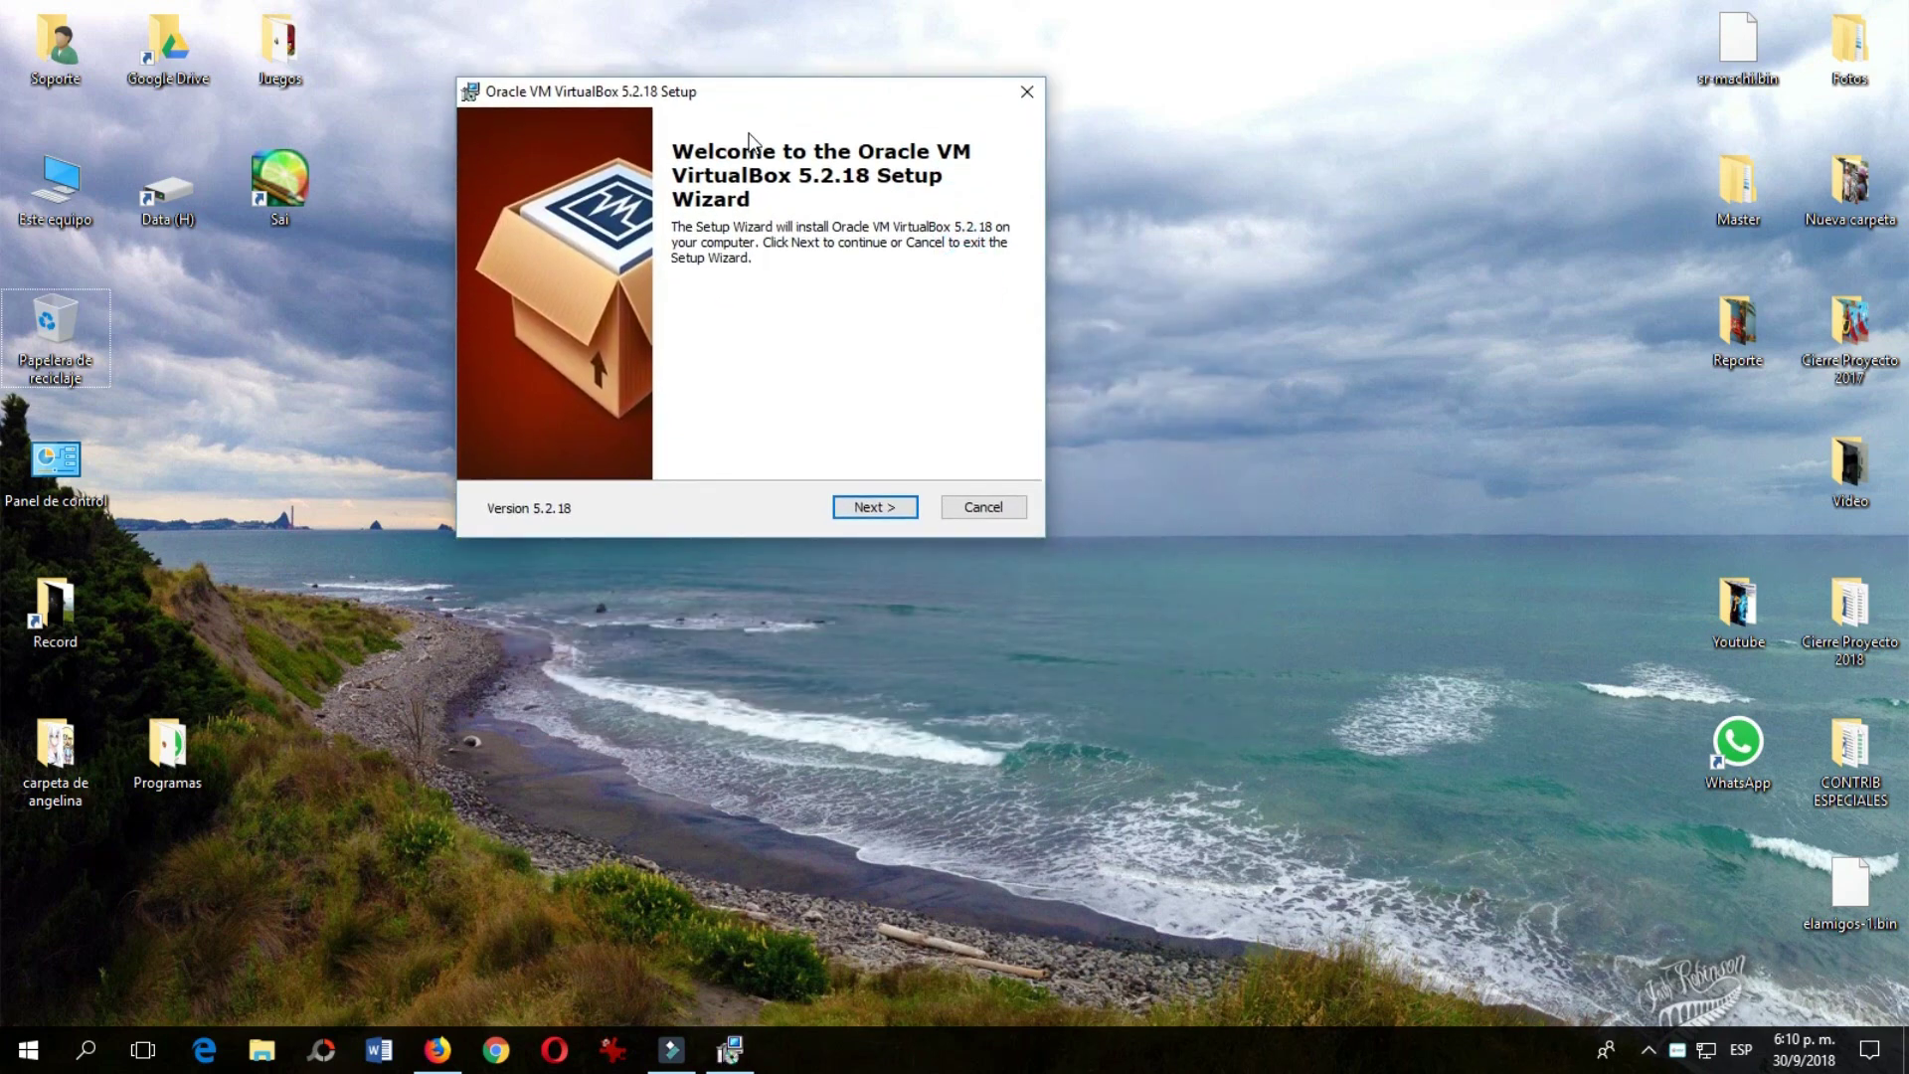
{"action": "left_click", "coordinate": [875, 508]}
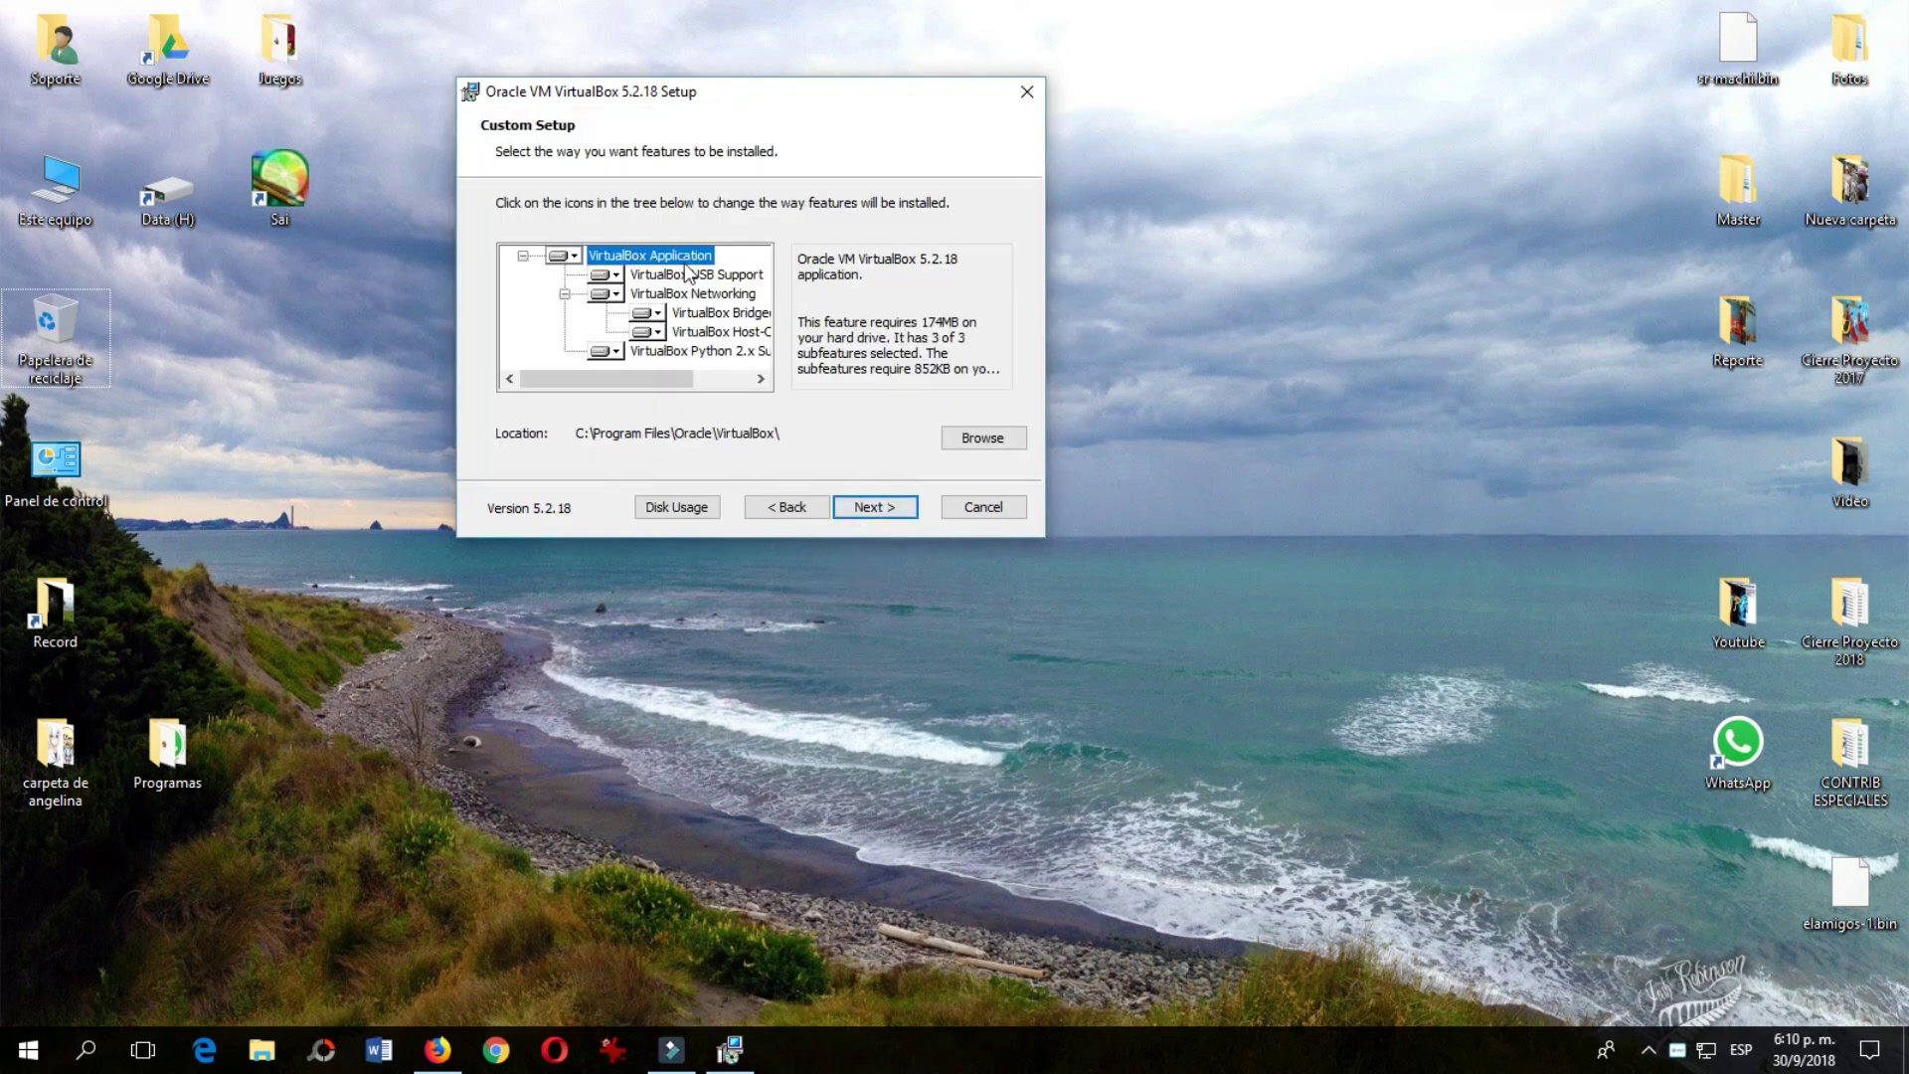
- Accept the default features and install location, keeping the start menu, desktop, Quick Launch and file association options enabled
{"action": "mouse_move", "coordinate": [620, 384]}
{"action": "left_mouse_down"}
{"action": "mouse_move", "coordinate": [674, 392]}
{"action": "mouse_move", "coordinate": [603, 408]}
{"action": "mouse_move", "coordinate": [627, 374]}
{"action": "left_mouse_up"}
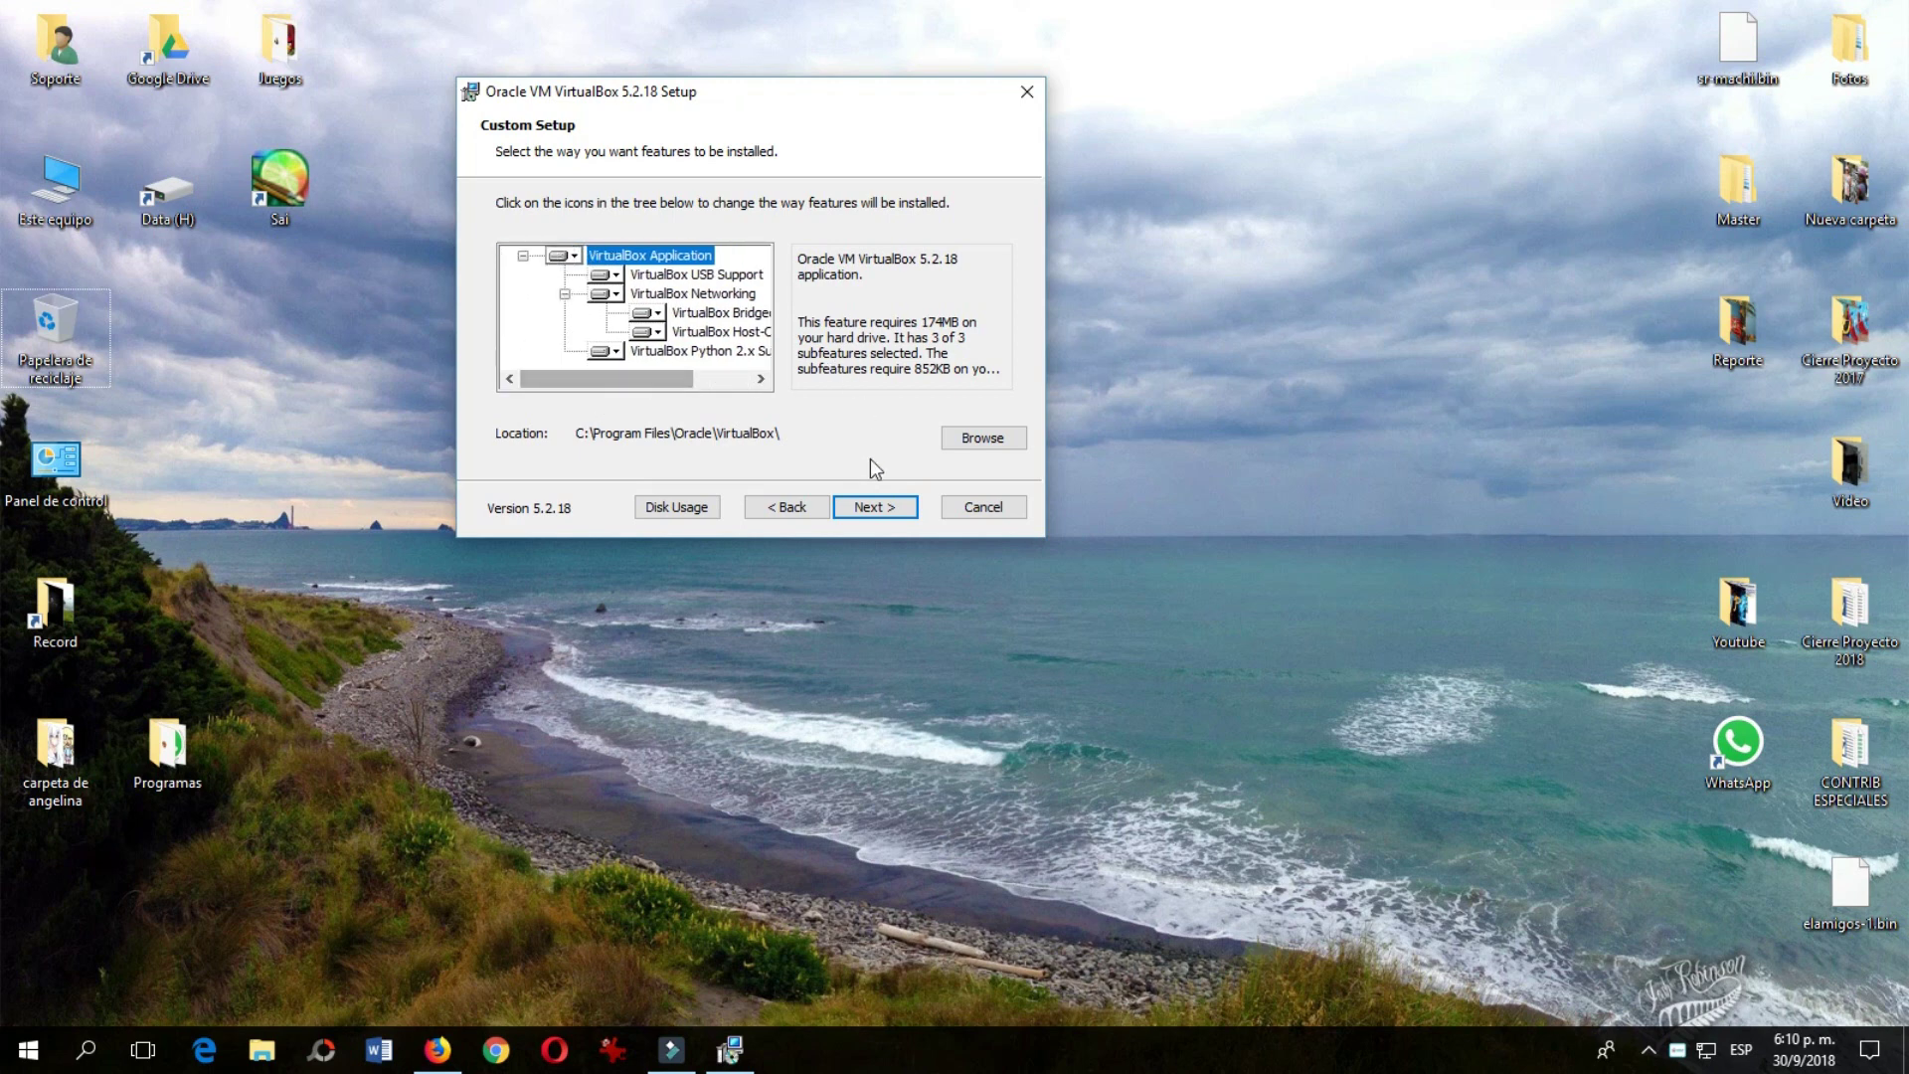
{"action": "left_click", "coordinate": [878, 509]}
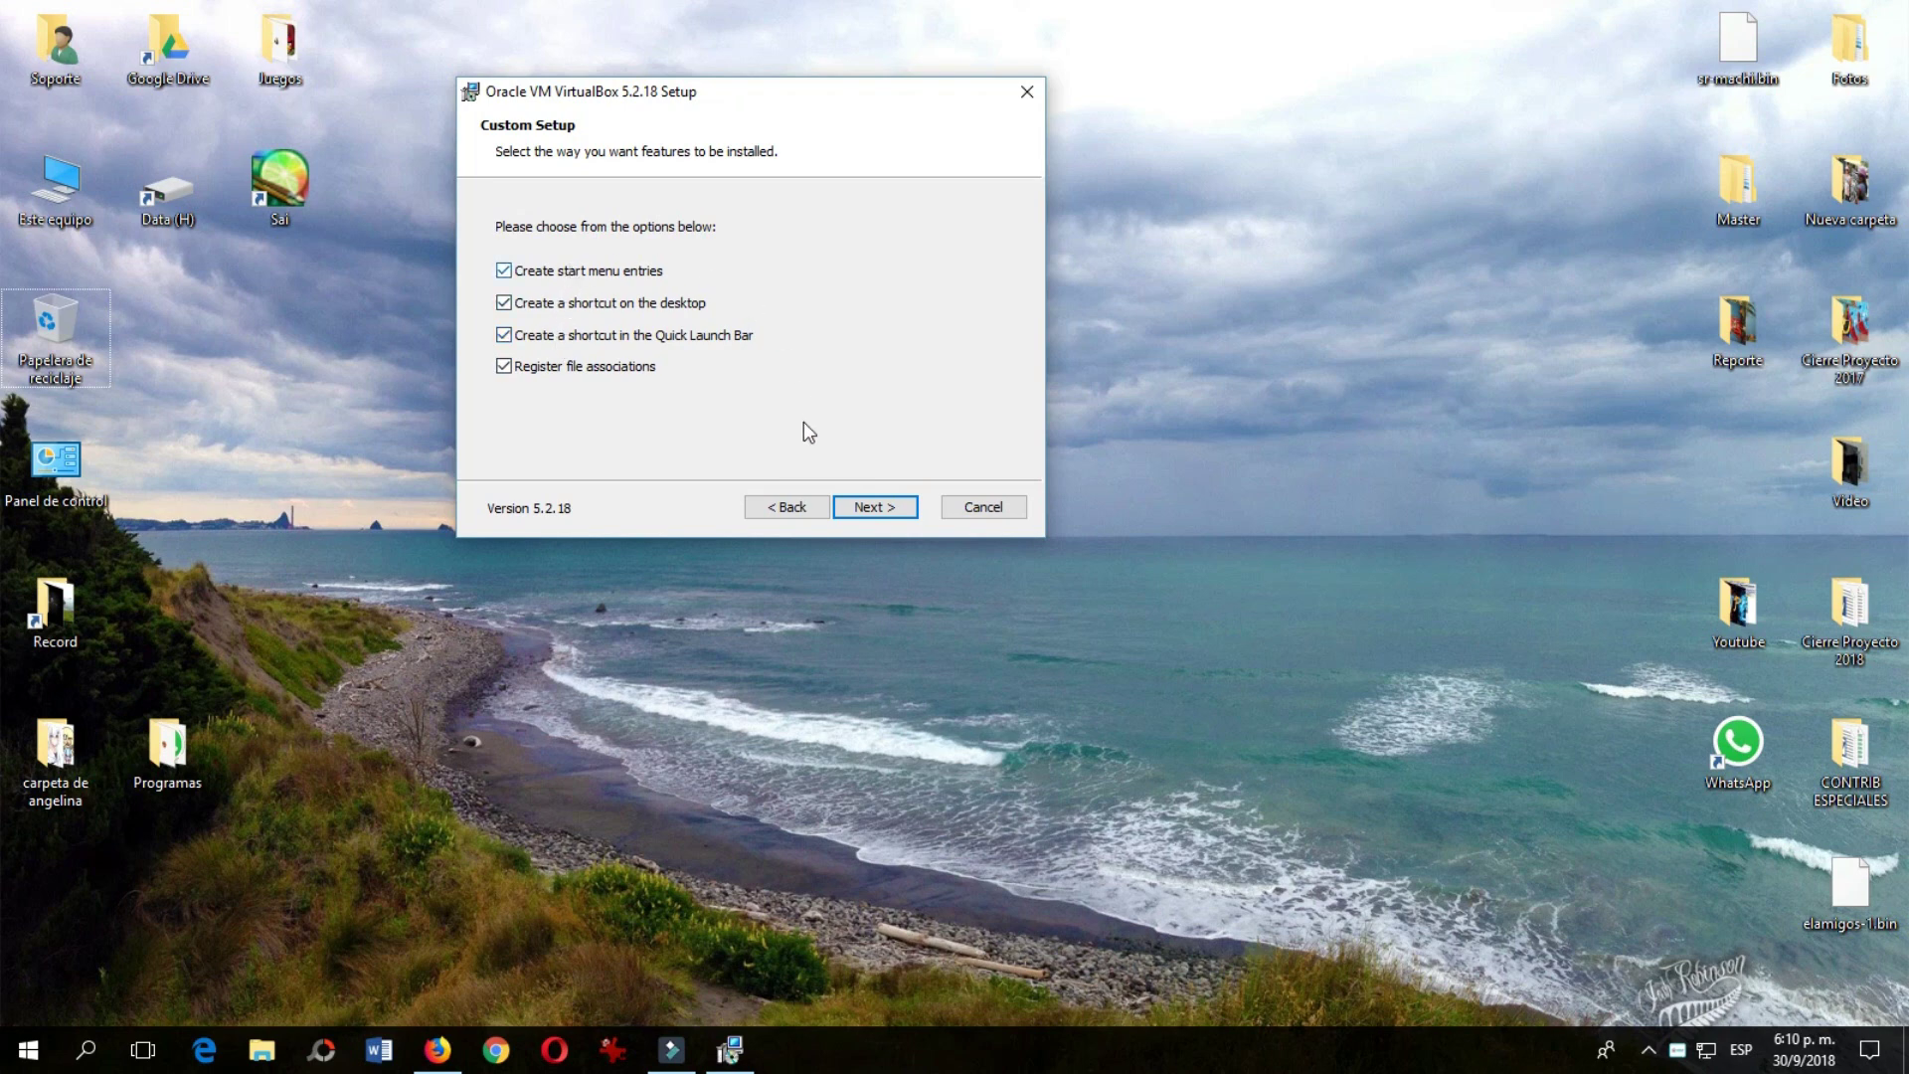
{"action": "left_click", "coordinate": [892, 507]}
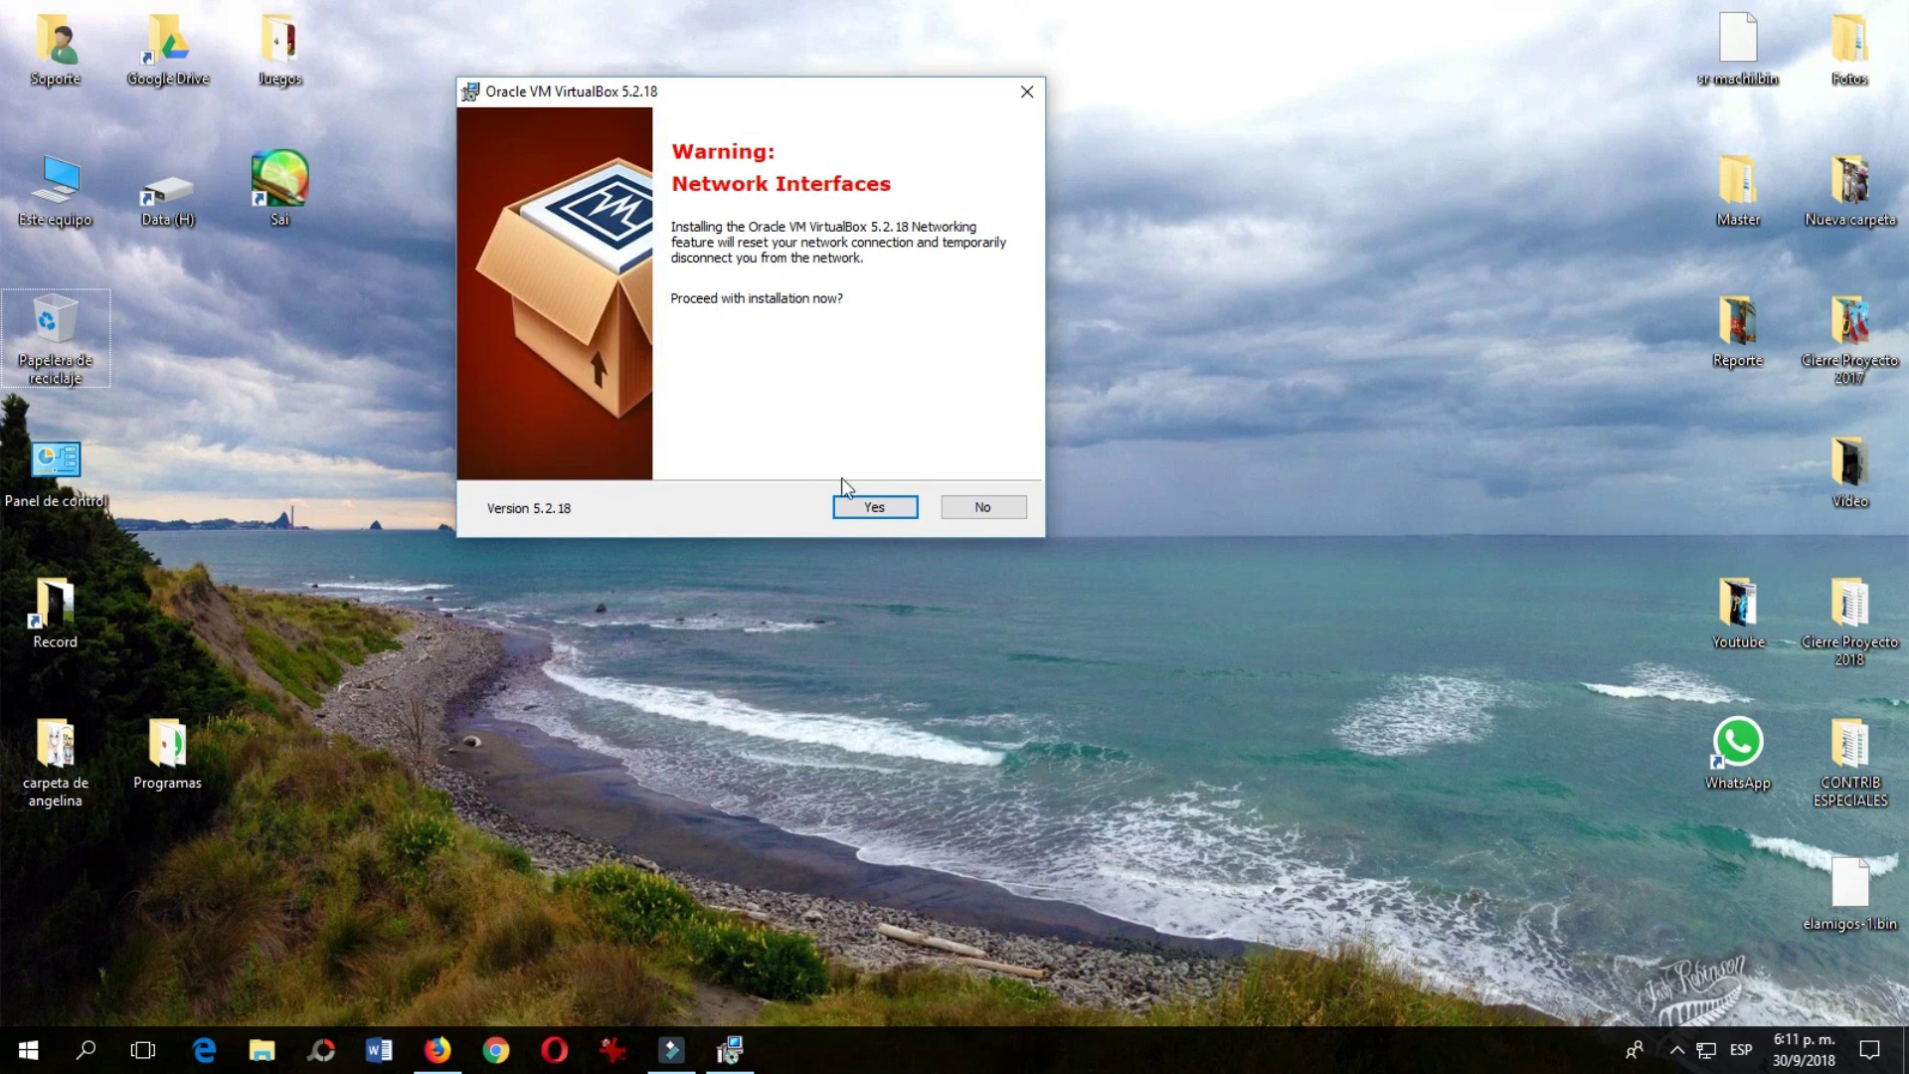
- Accept the network interfaces warning and install VirtualBox 5.2.18, finishing with the start-after-installation option cleared
{"action": "left_click", "coordinate": [888, 509]}
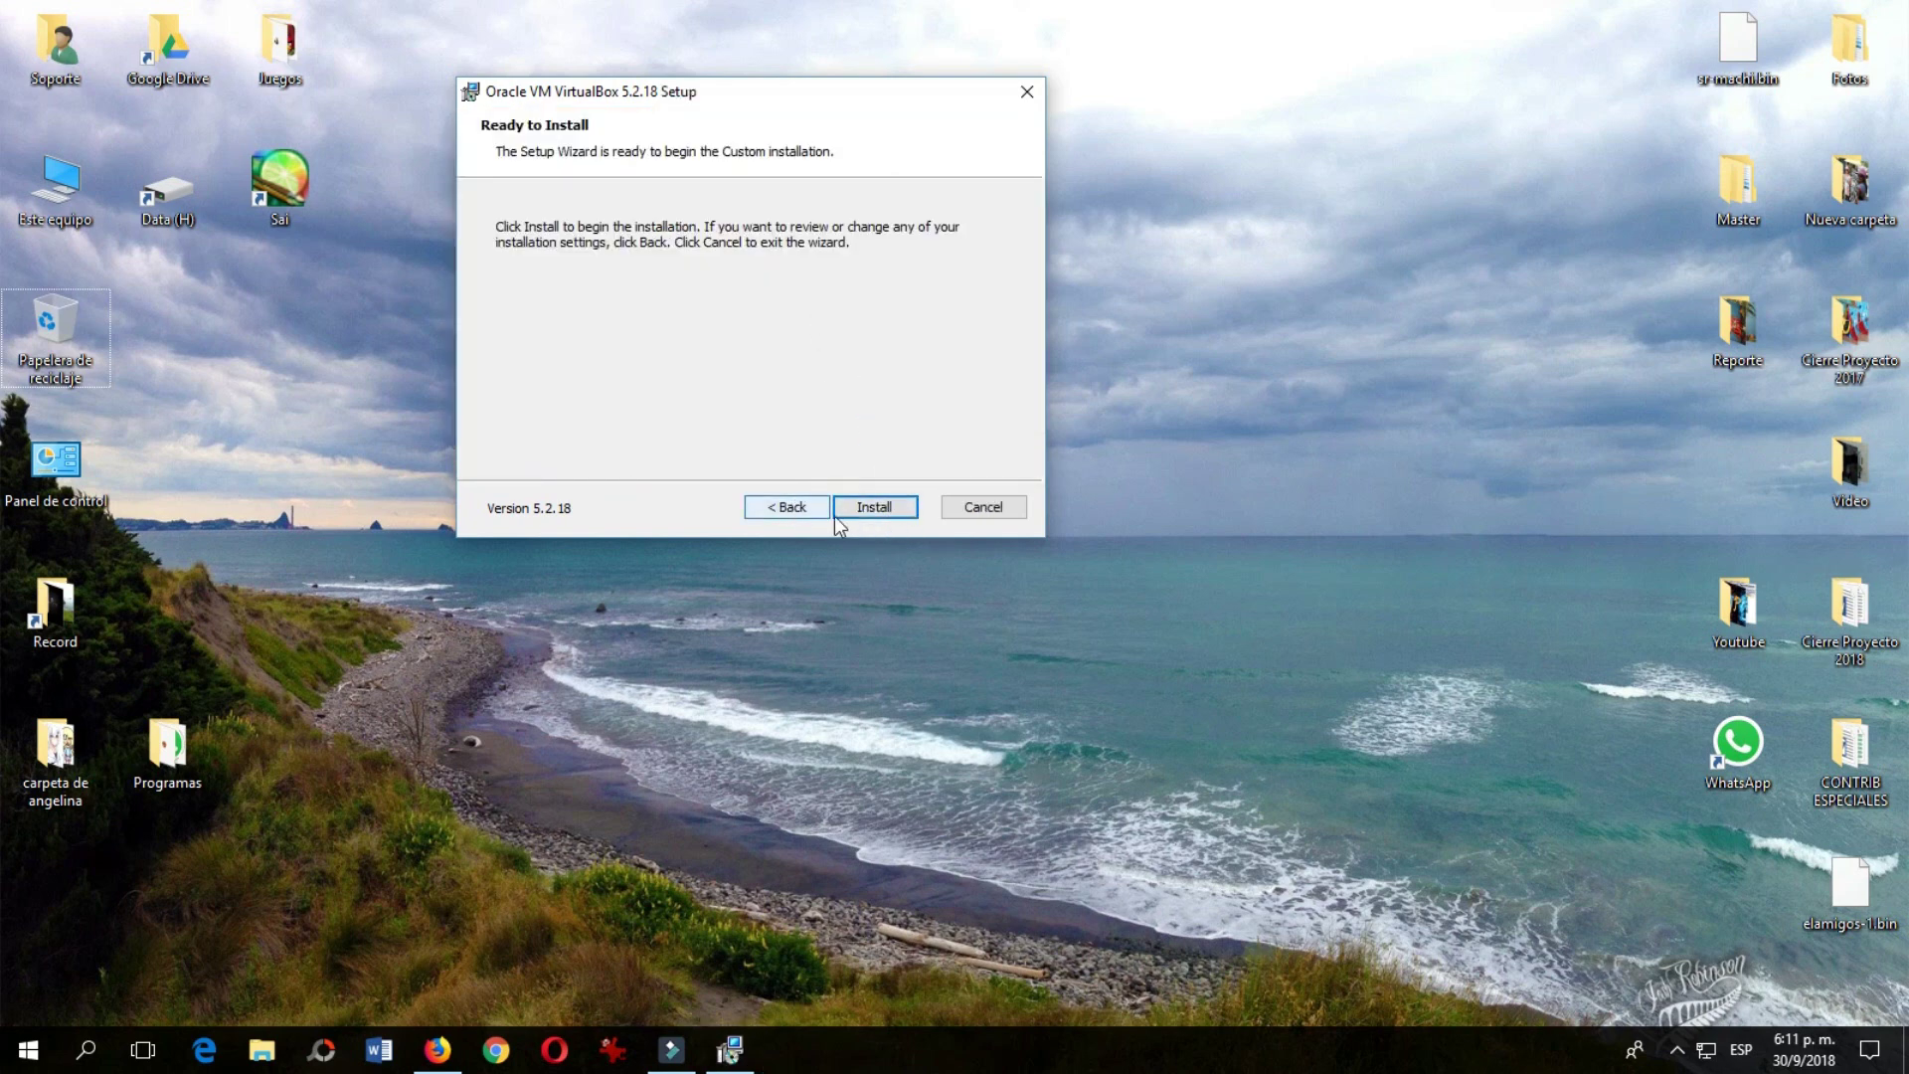
{"action": "left_click", "coordinate": [863, 507]}
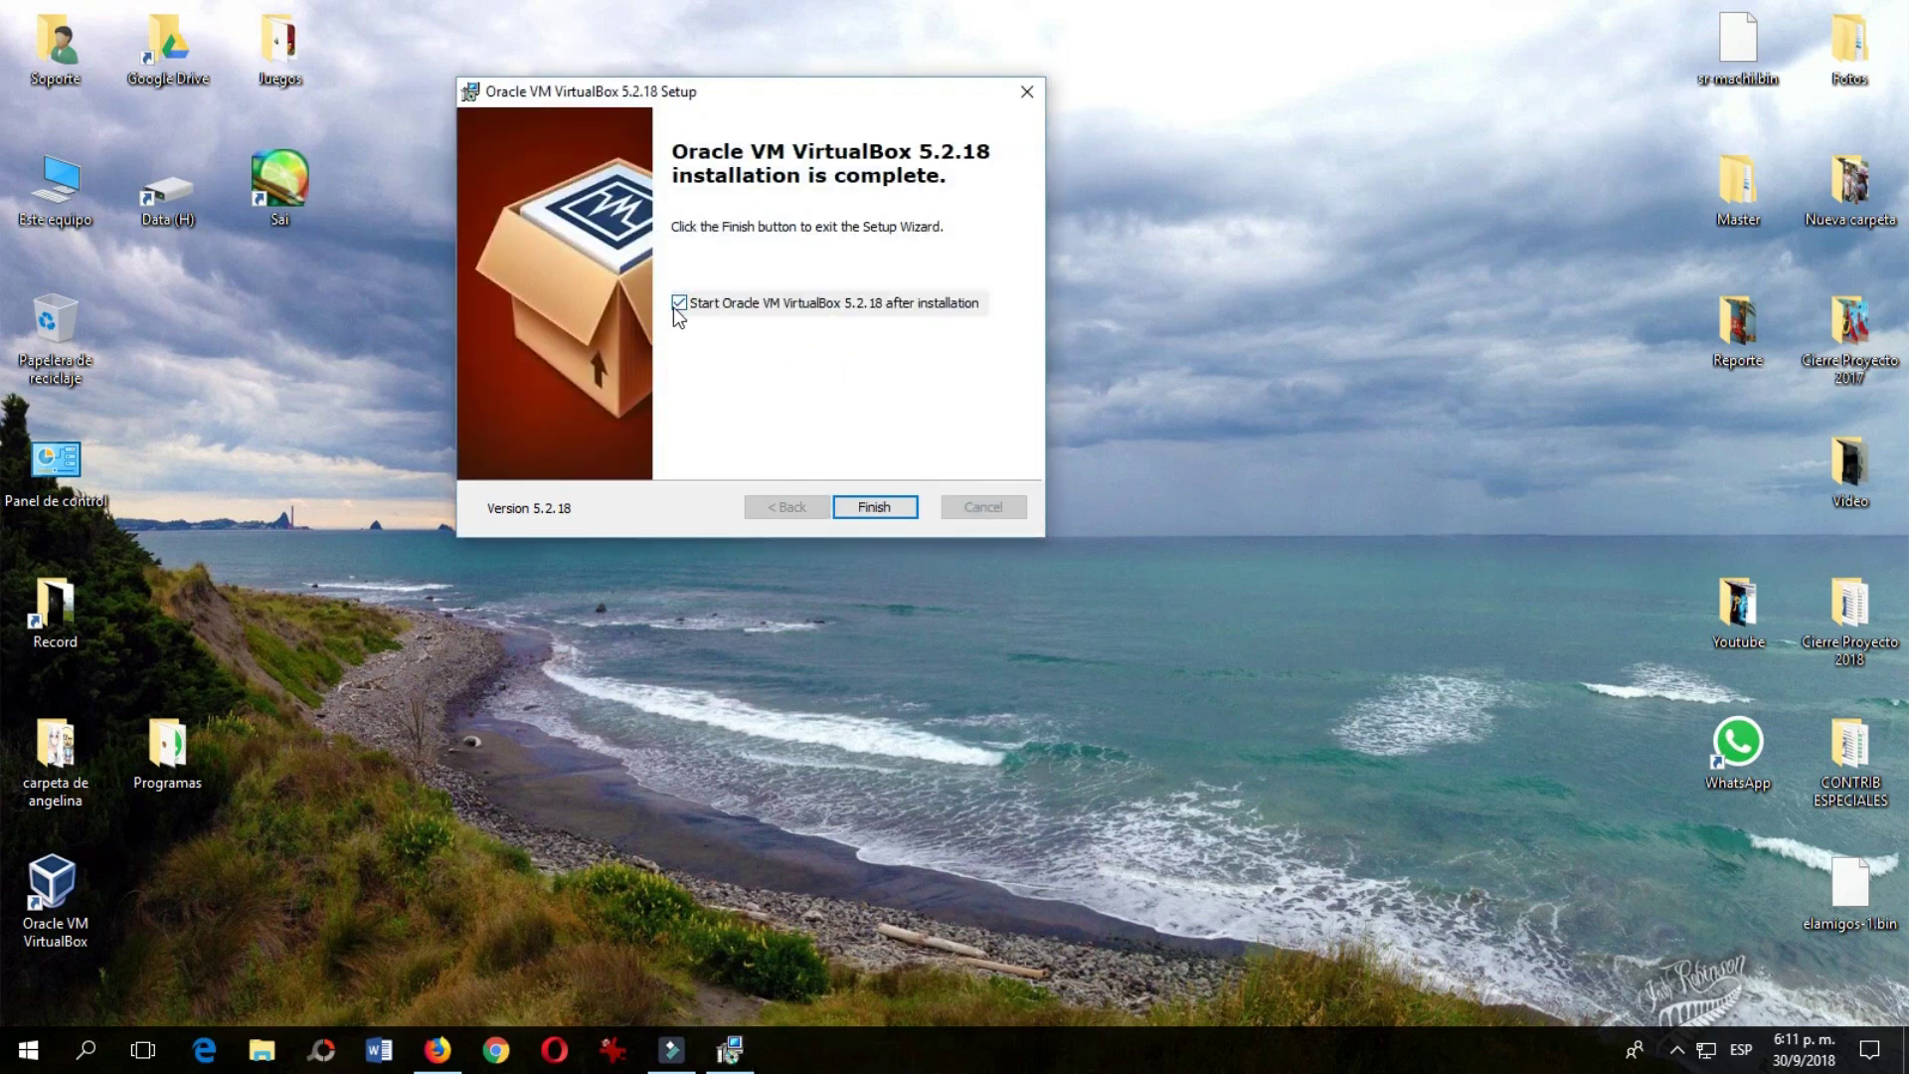
{"action": "left_click", "coordinate": [675, 307]}
{"action": "left_click", "coordinate": [873, 507]}
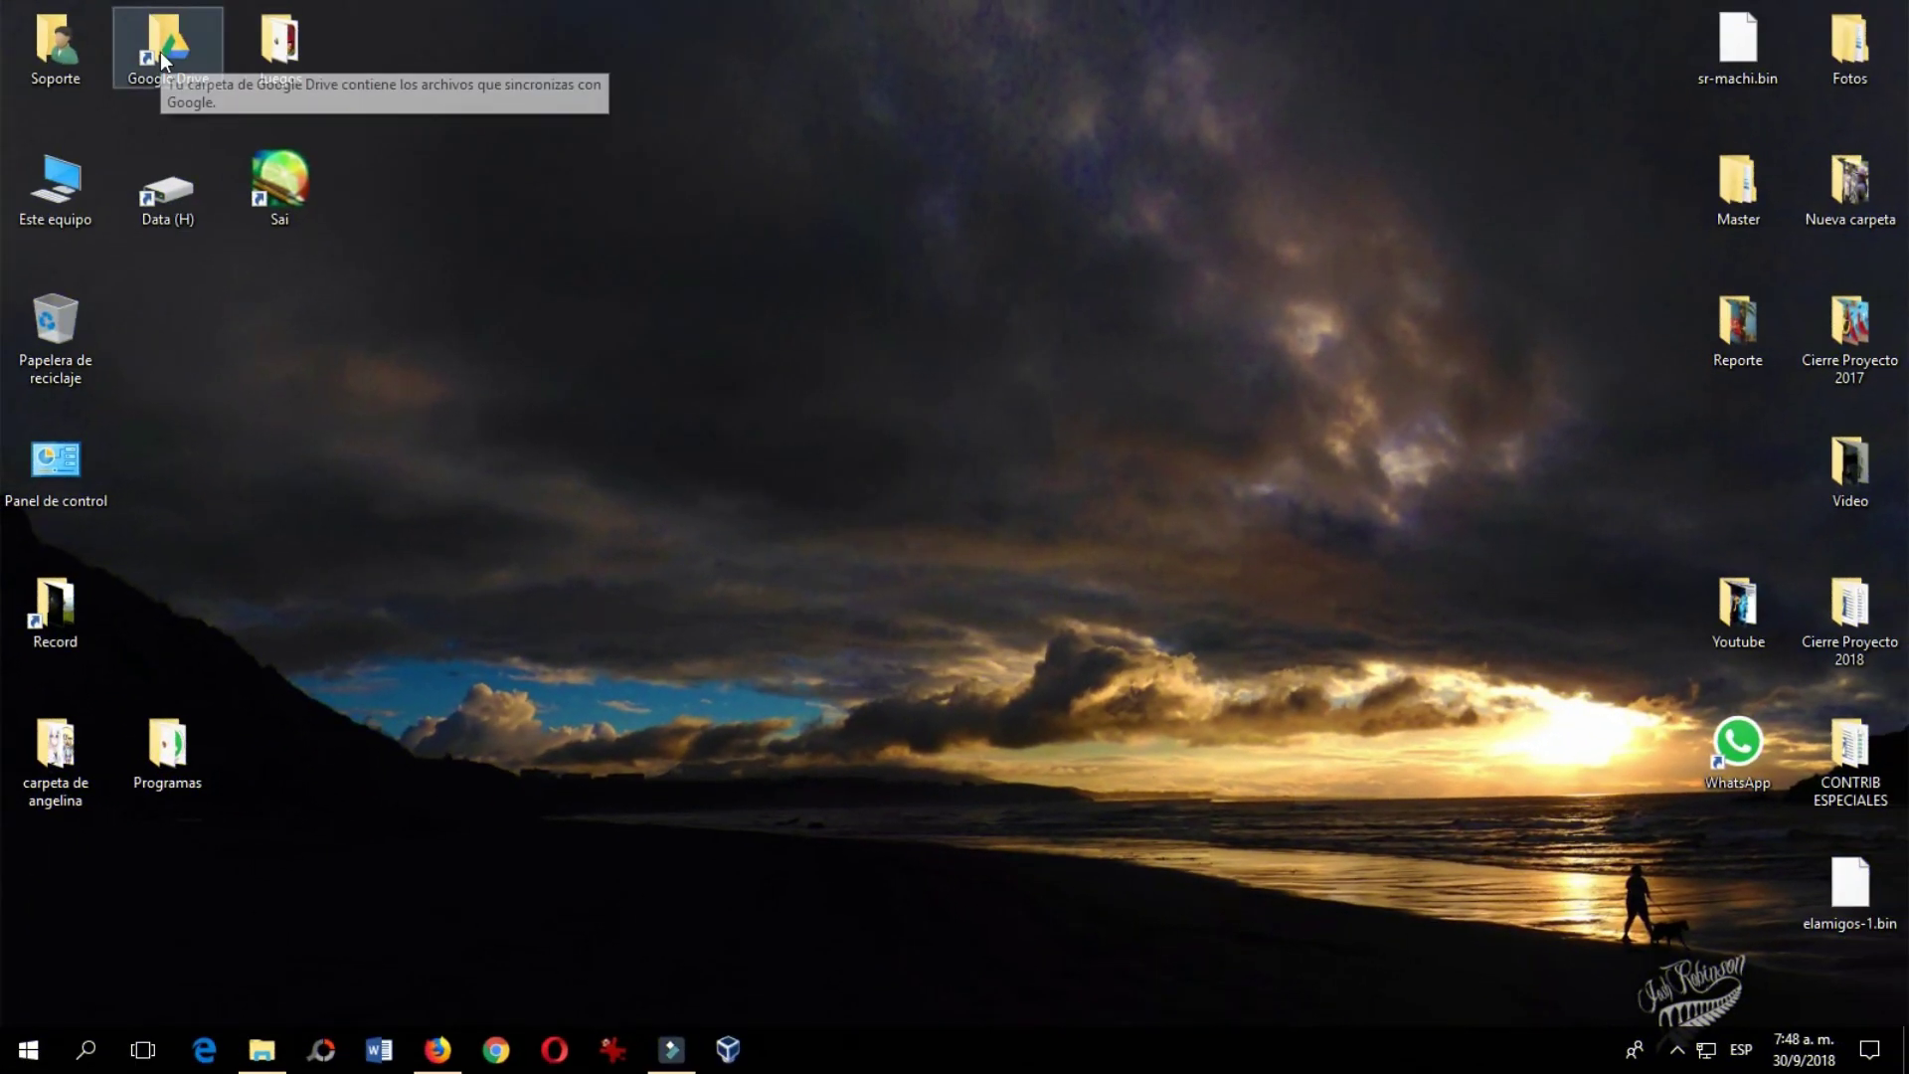
- Open the Aplicaciones\Windows\W10 folder on the Data (H:) drive and select the 64-bit Spanish Windows 10 Pro ISO
{"action": "double_click", "coordinate": [170, 196]}
{"action": "double_click", "coordinate": [268, 258]}
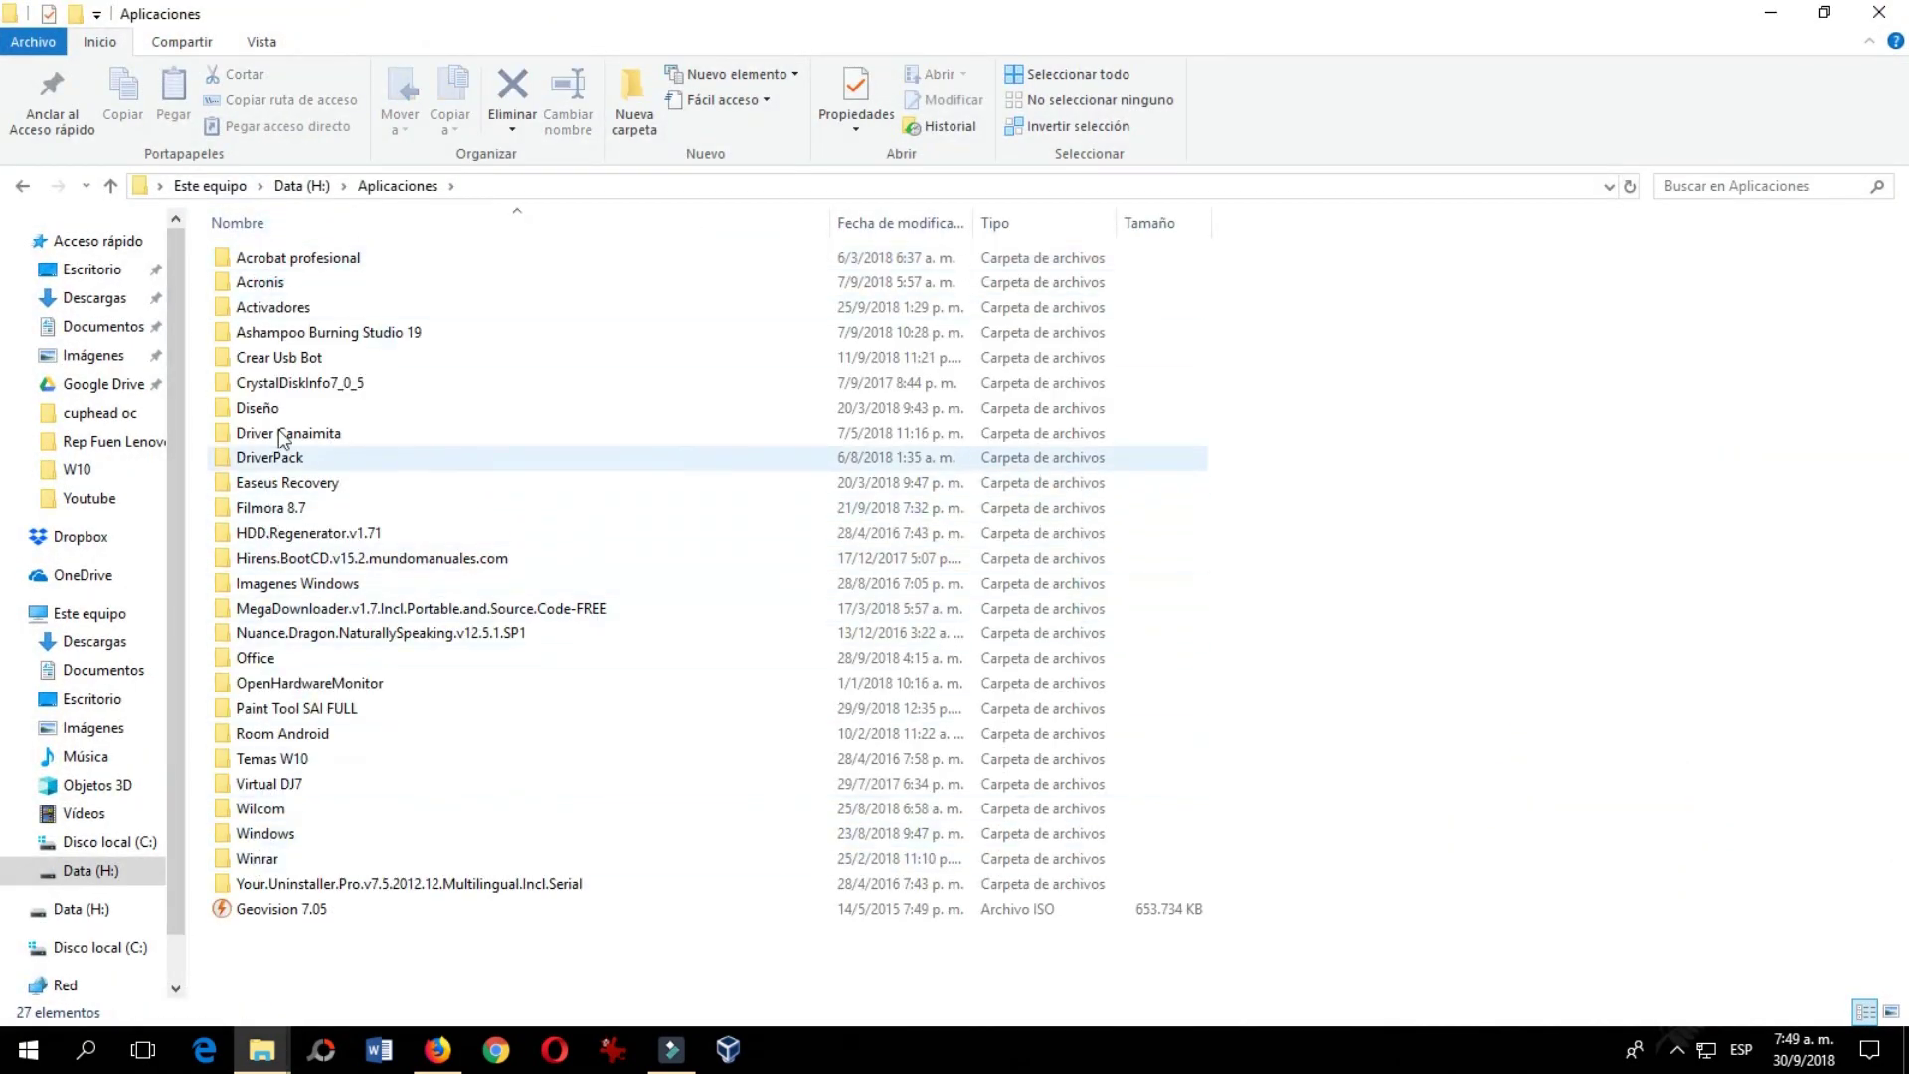
{"action": "double_click", "coordinate": [260, 834]}
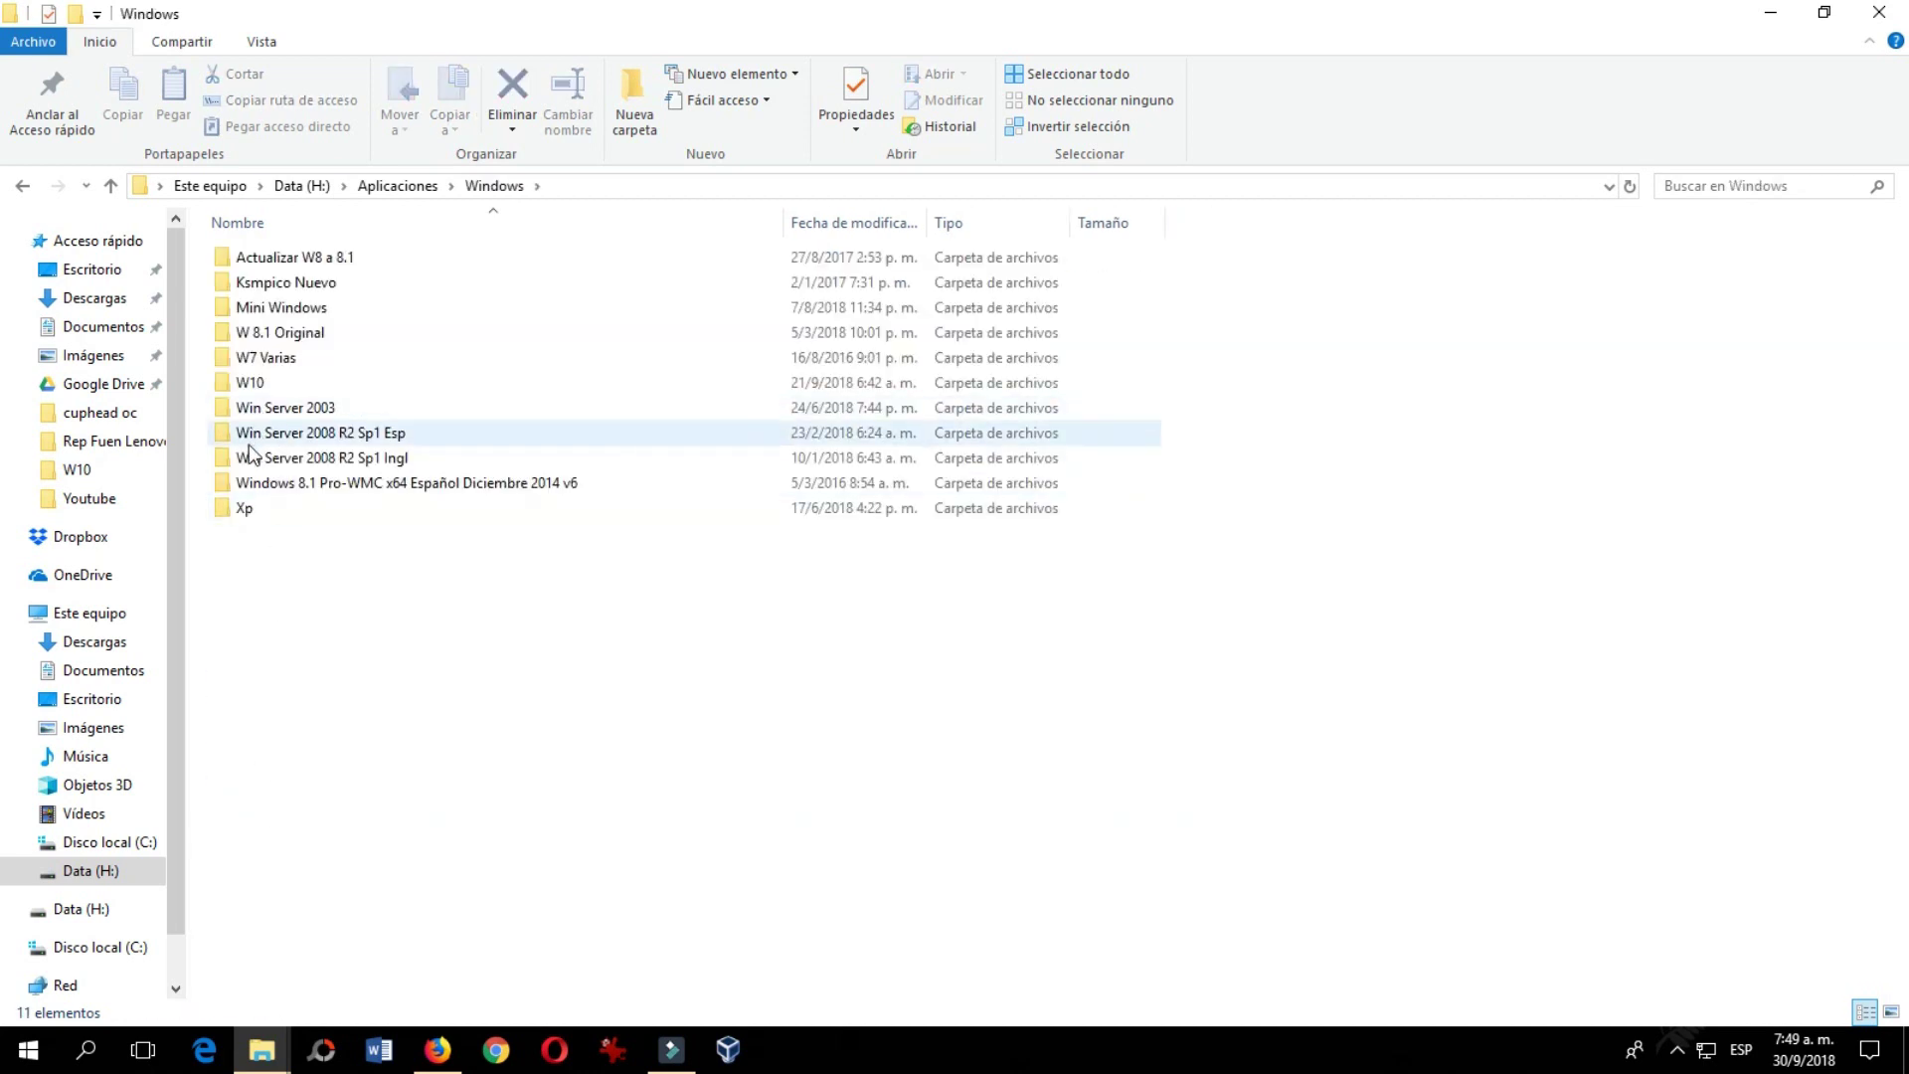
{"action": "double_click", "coordinate": [251, 380]}
{"action": "left_click", "coordinate": [251, 370]}
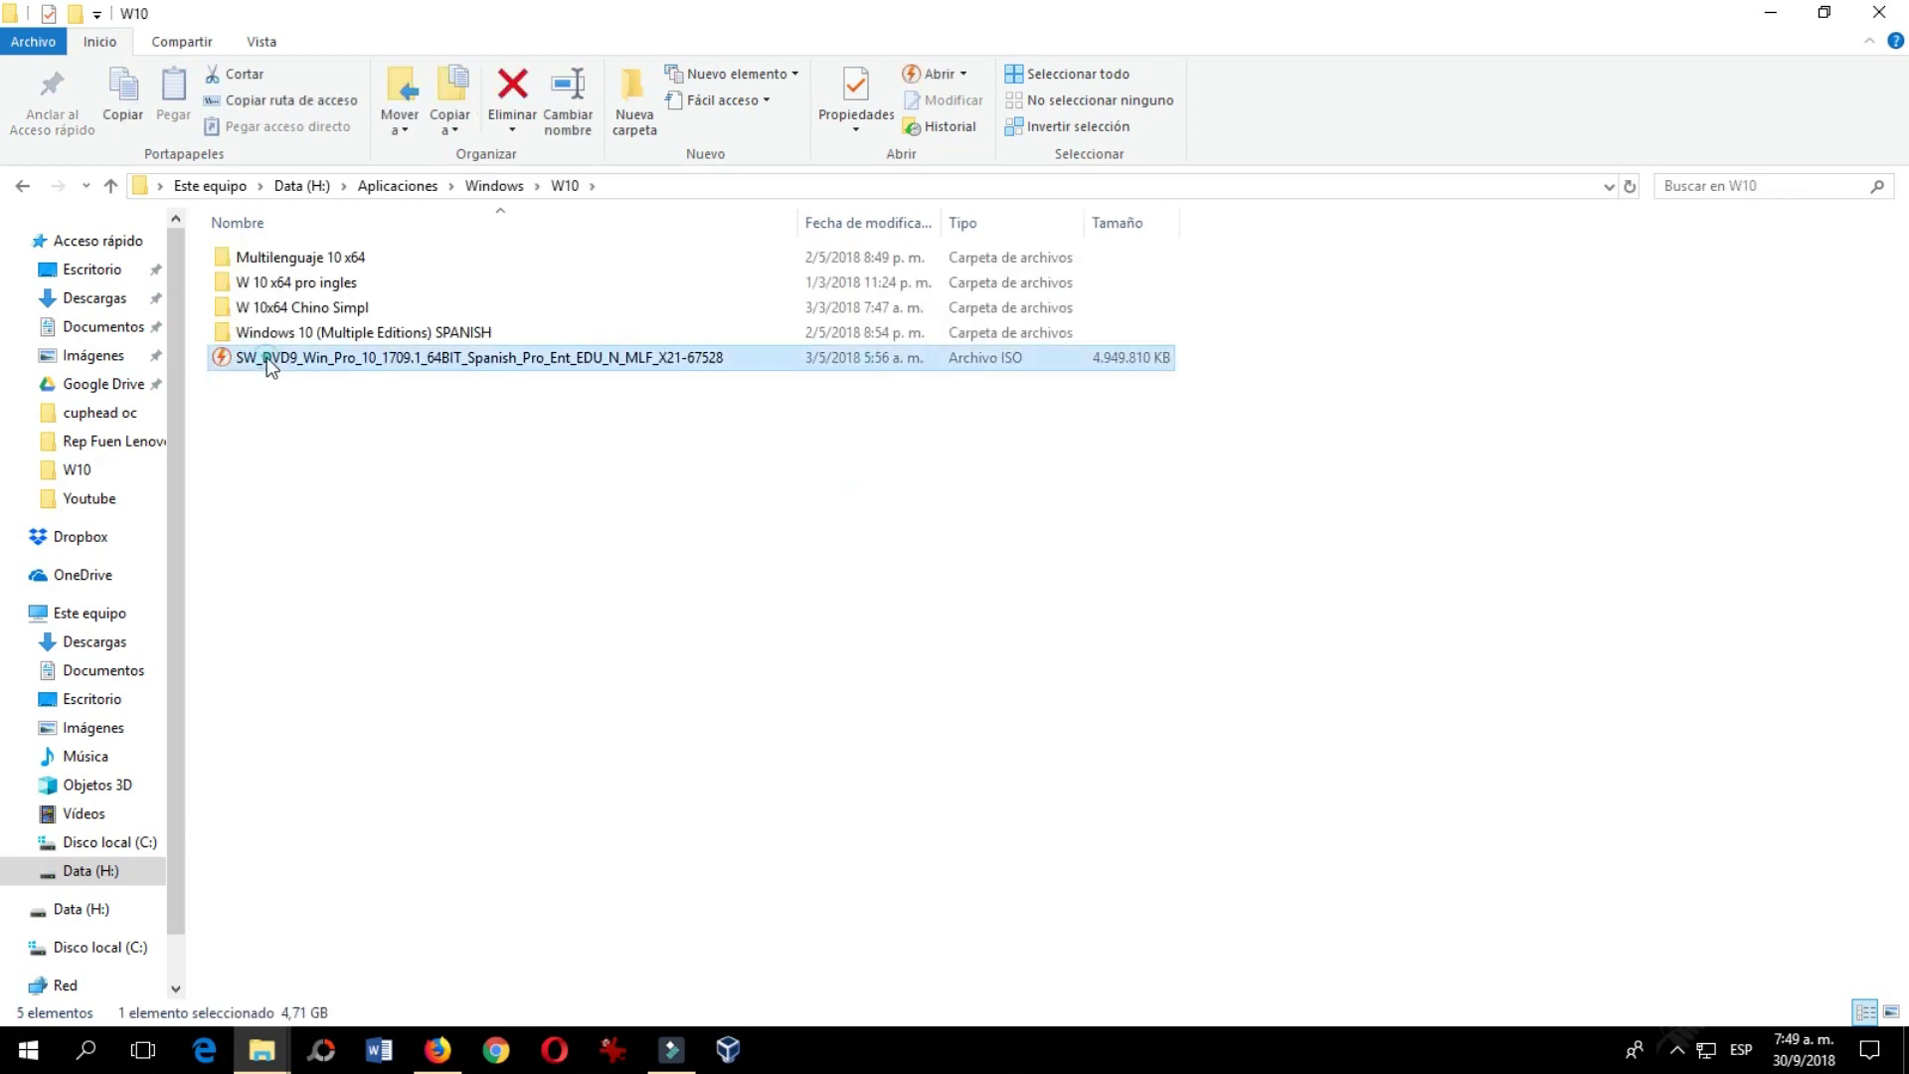
- Open the 64-bit Spanish Windows 10 Pro ISO to examine its contents and drive path, and close the File Explorer windows
{"action": "right_click", "coordinate": [266, 362]}
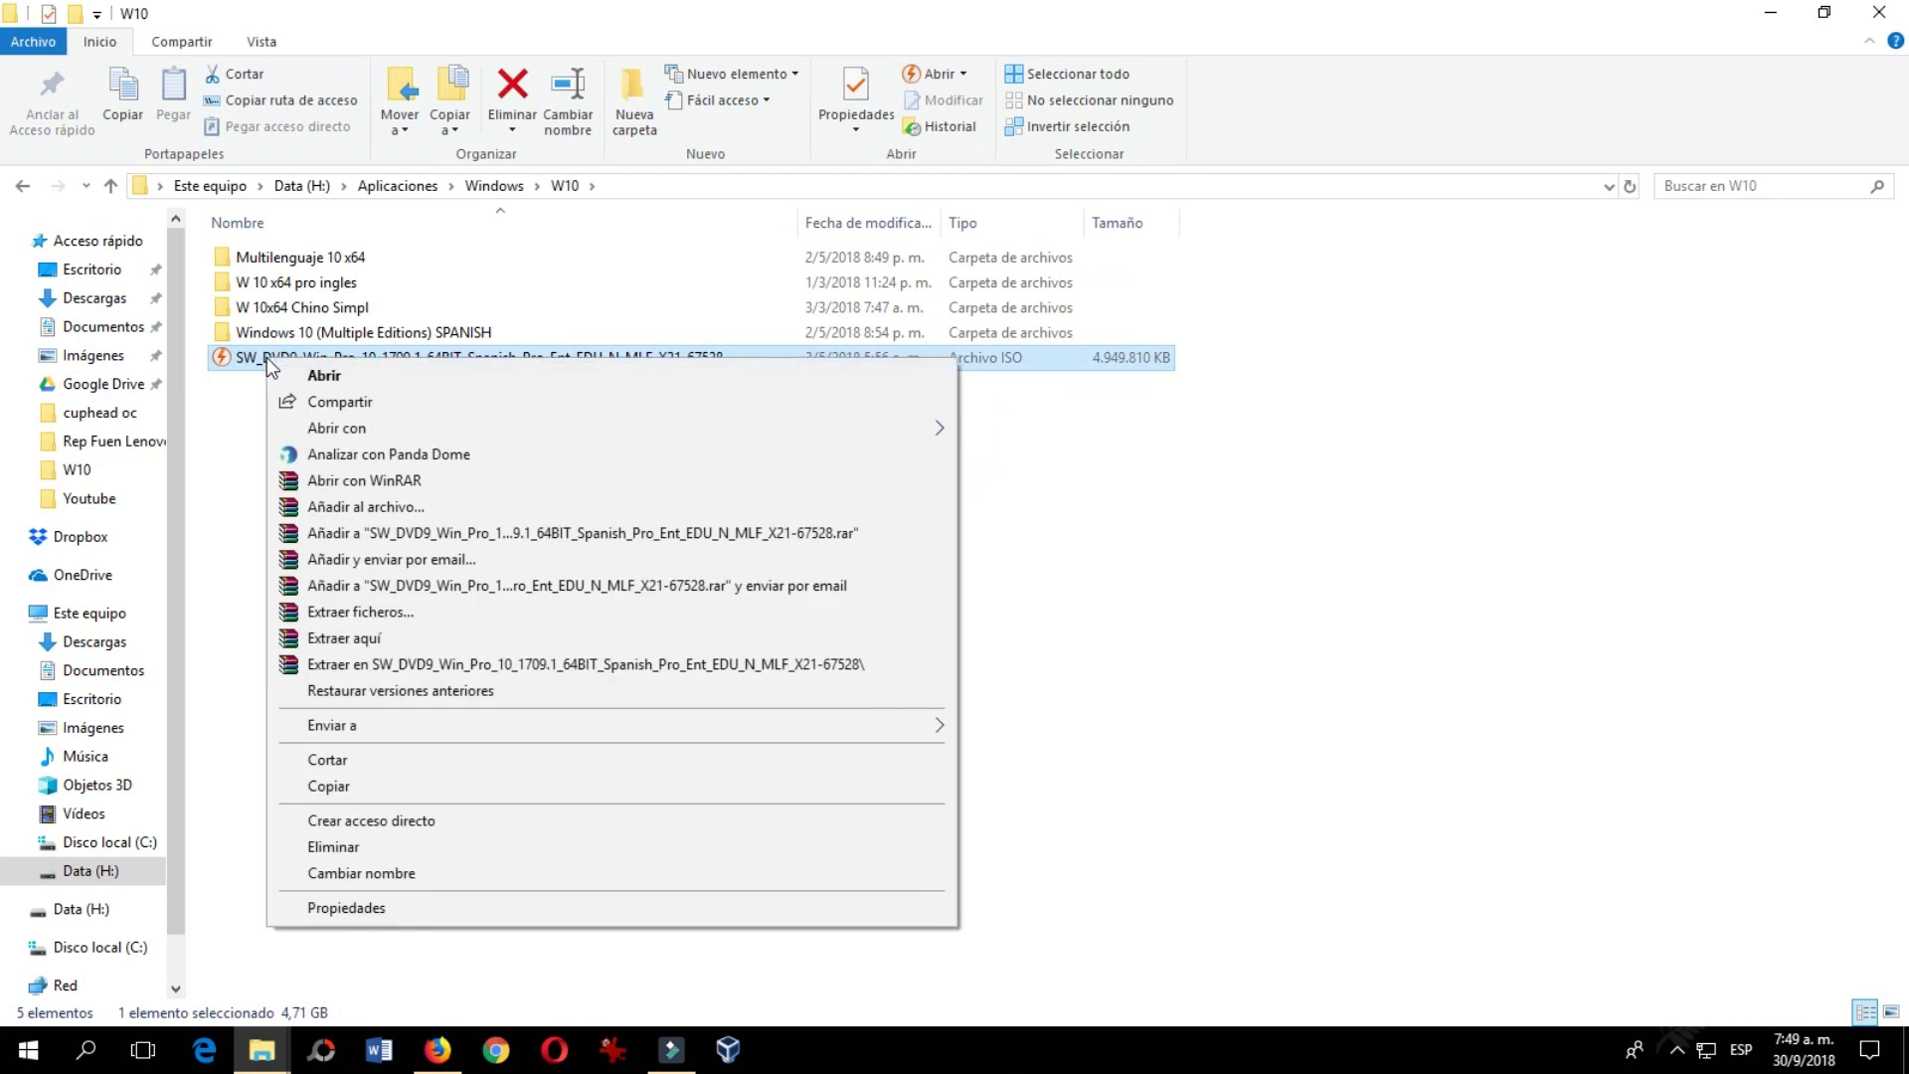
{"action": "left_click", "coordinate": [328, 377]}
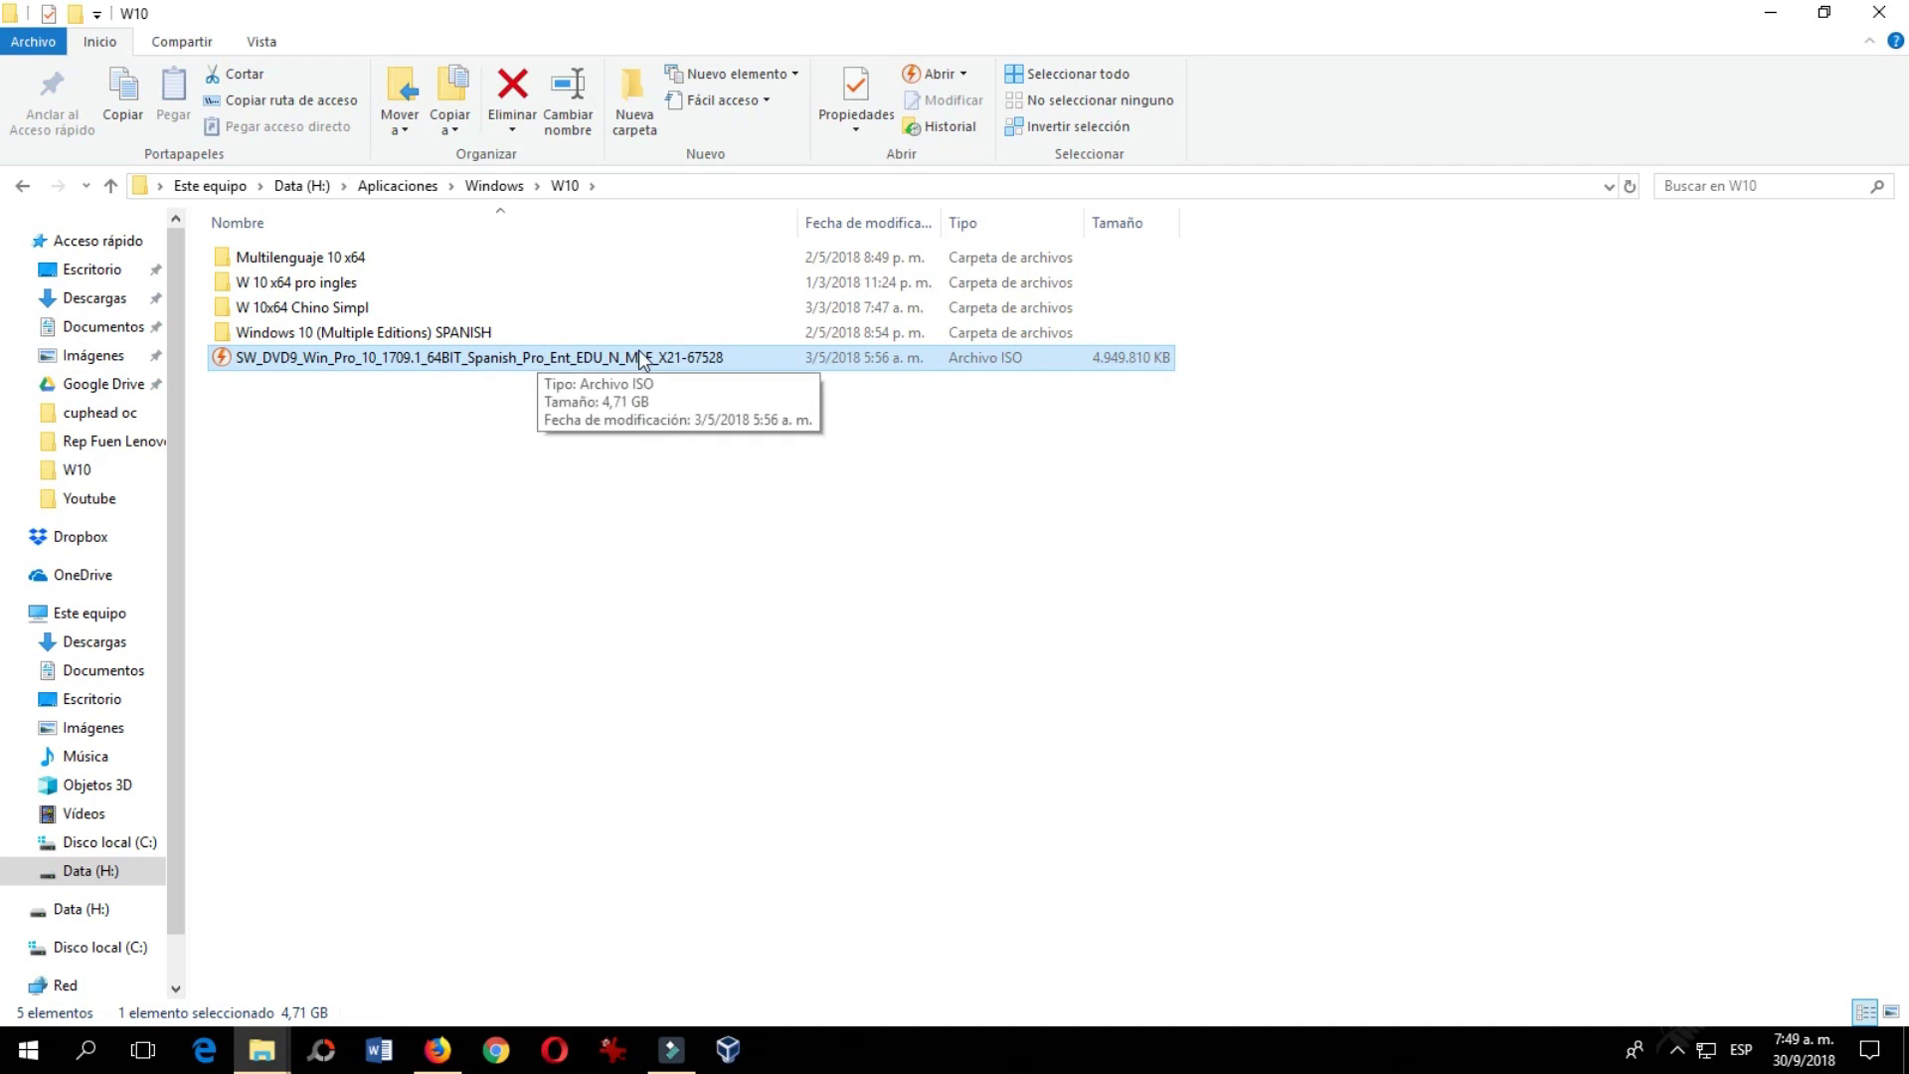
{"action": "right_click", "coordinate": [360, 361]}
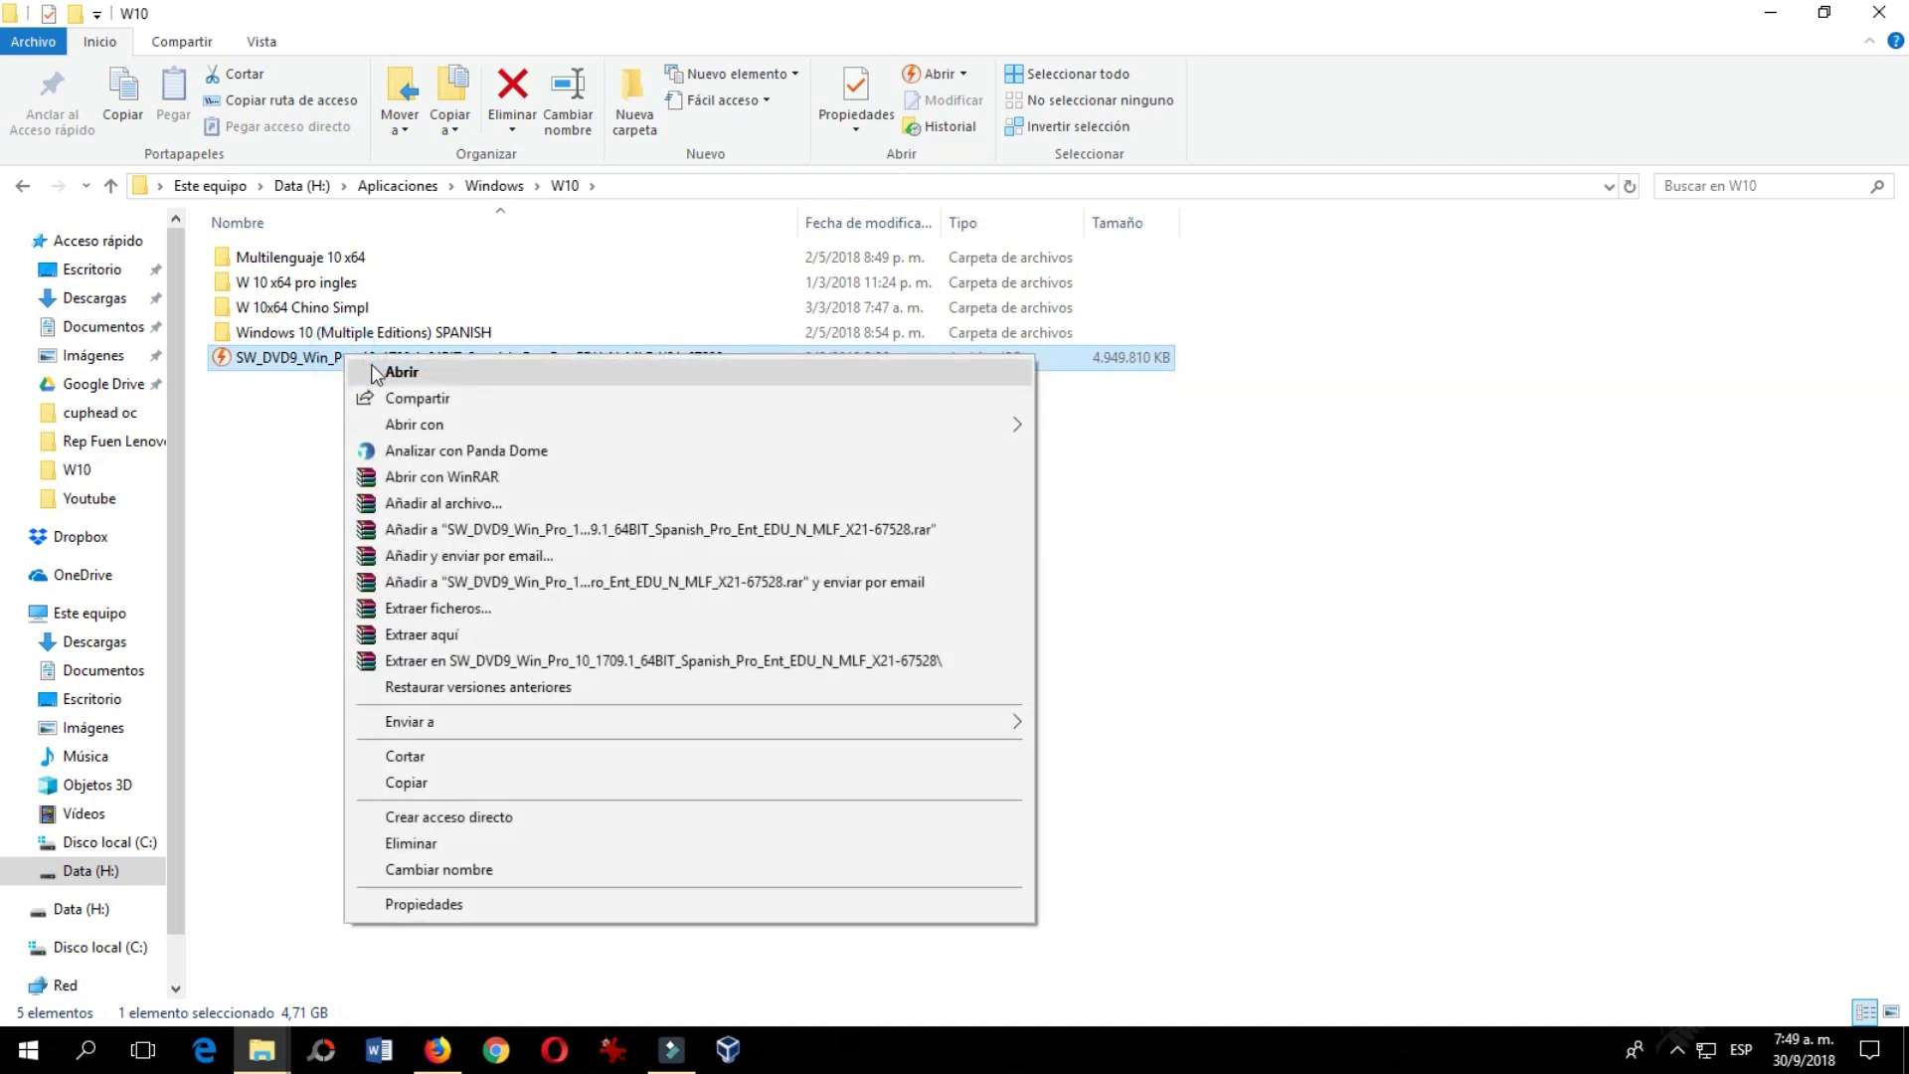
{"action": "left_click", "coordinate": [383, 371]}
{"action": "left_click", "coordinate": [1004, 550]}
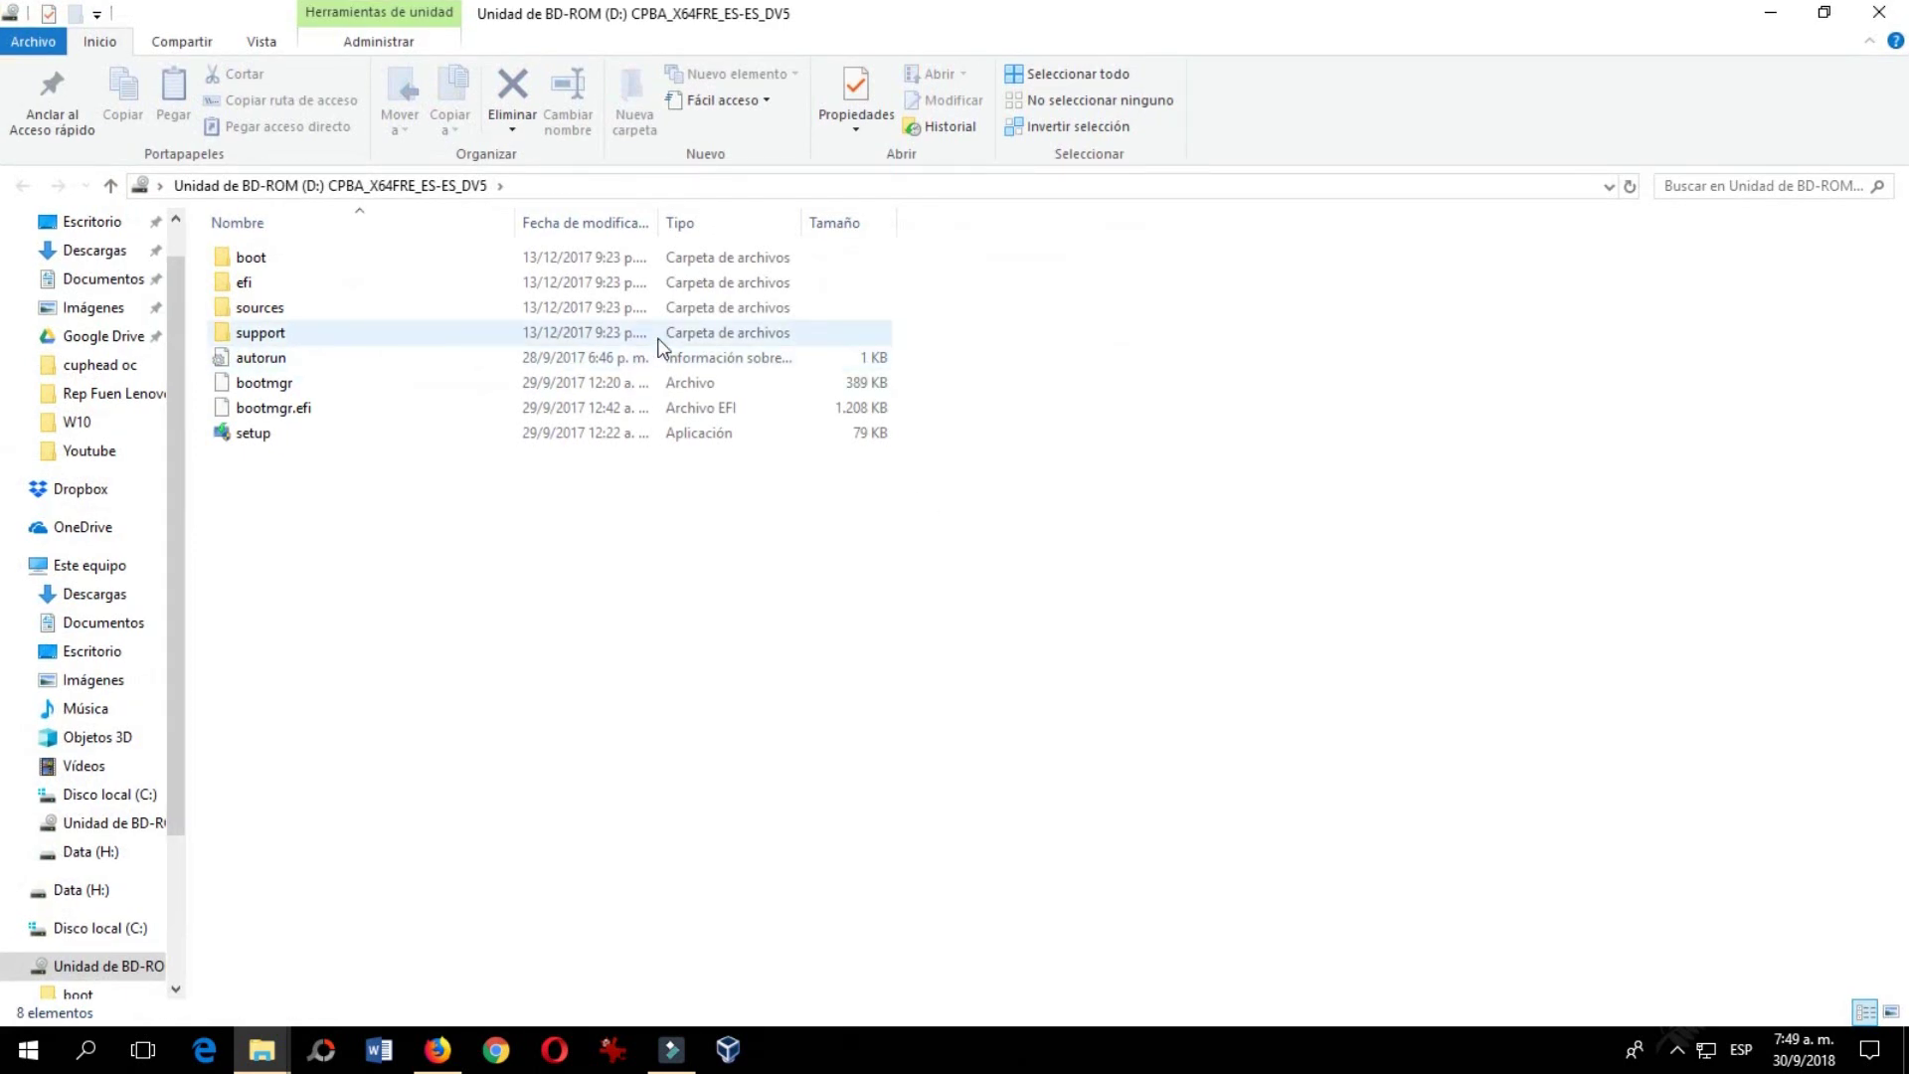
{"action": "left_click", "coordinate": [567, 185]}
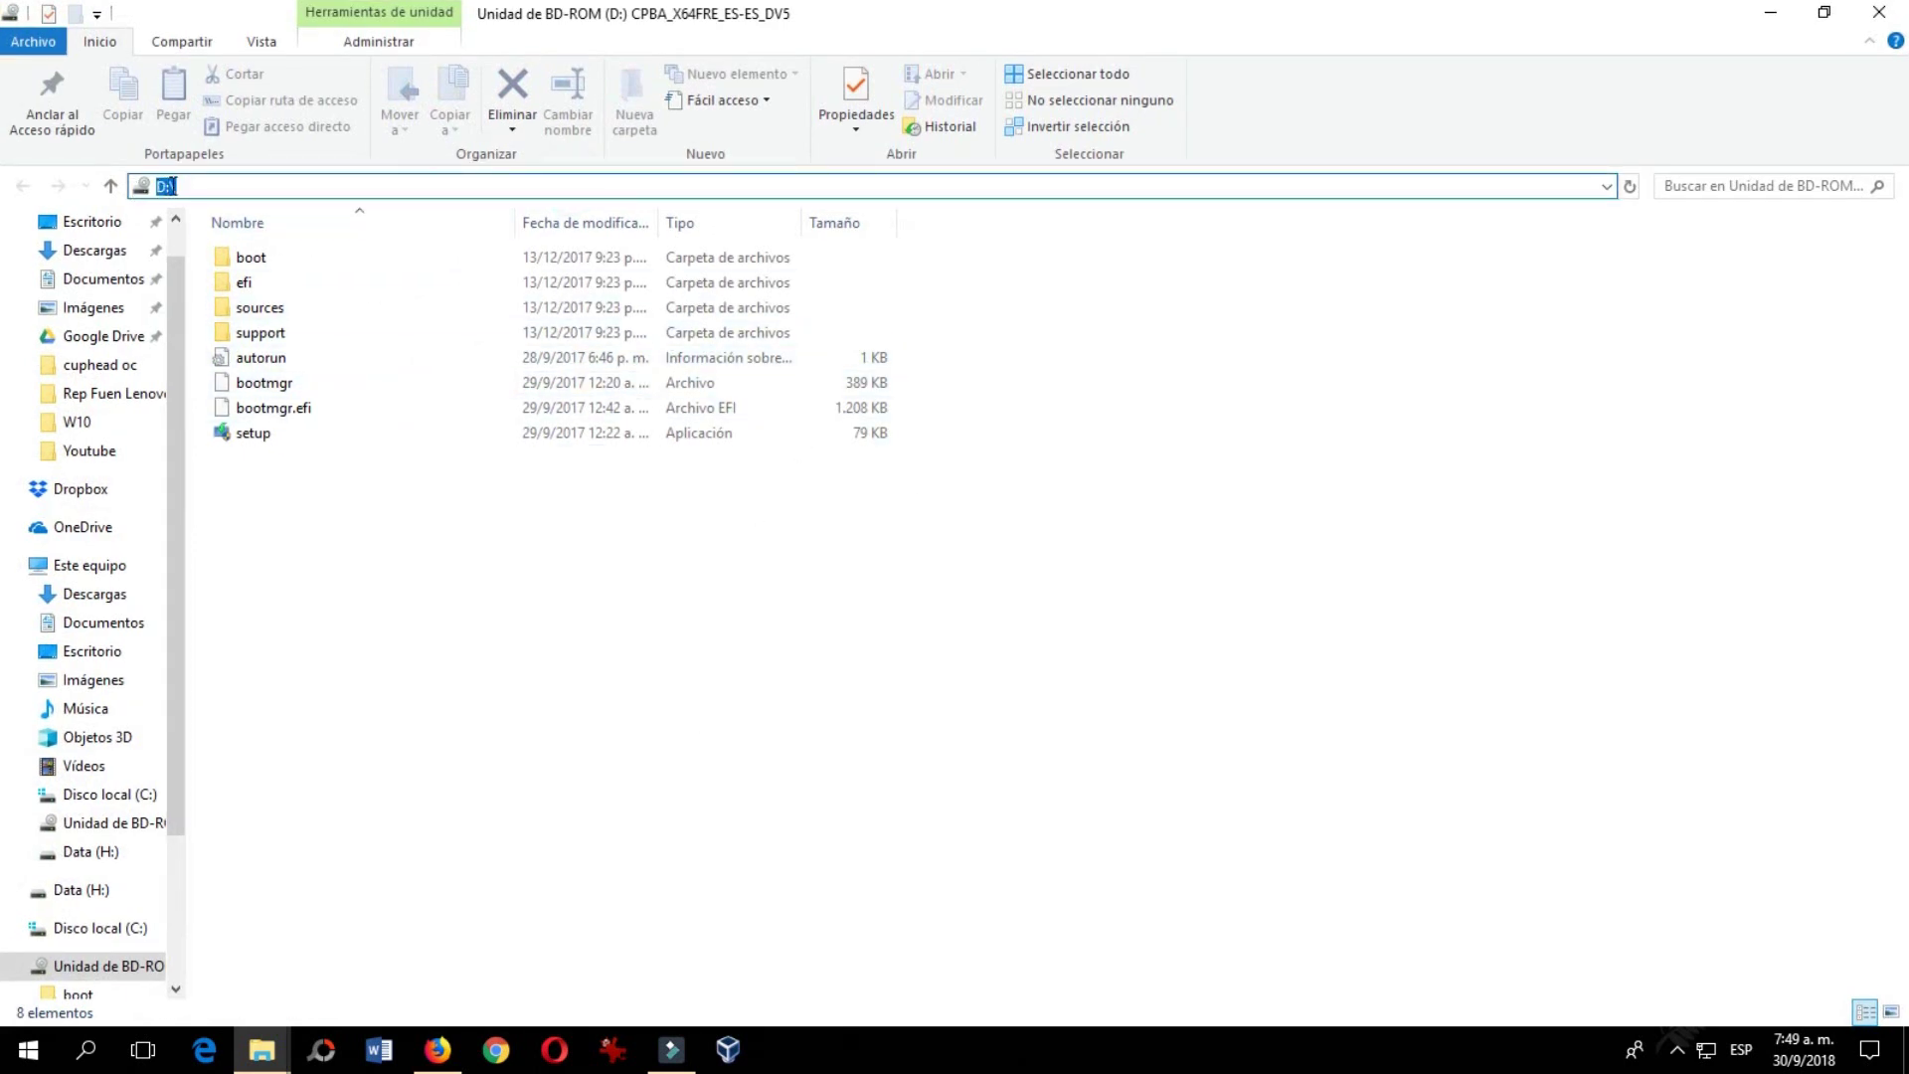
{"action": "left_click", "coordinate": [1879, 12]}
{"action": "left_click", "coordinate": [1880, 12]}
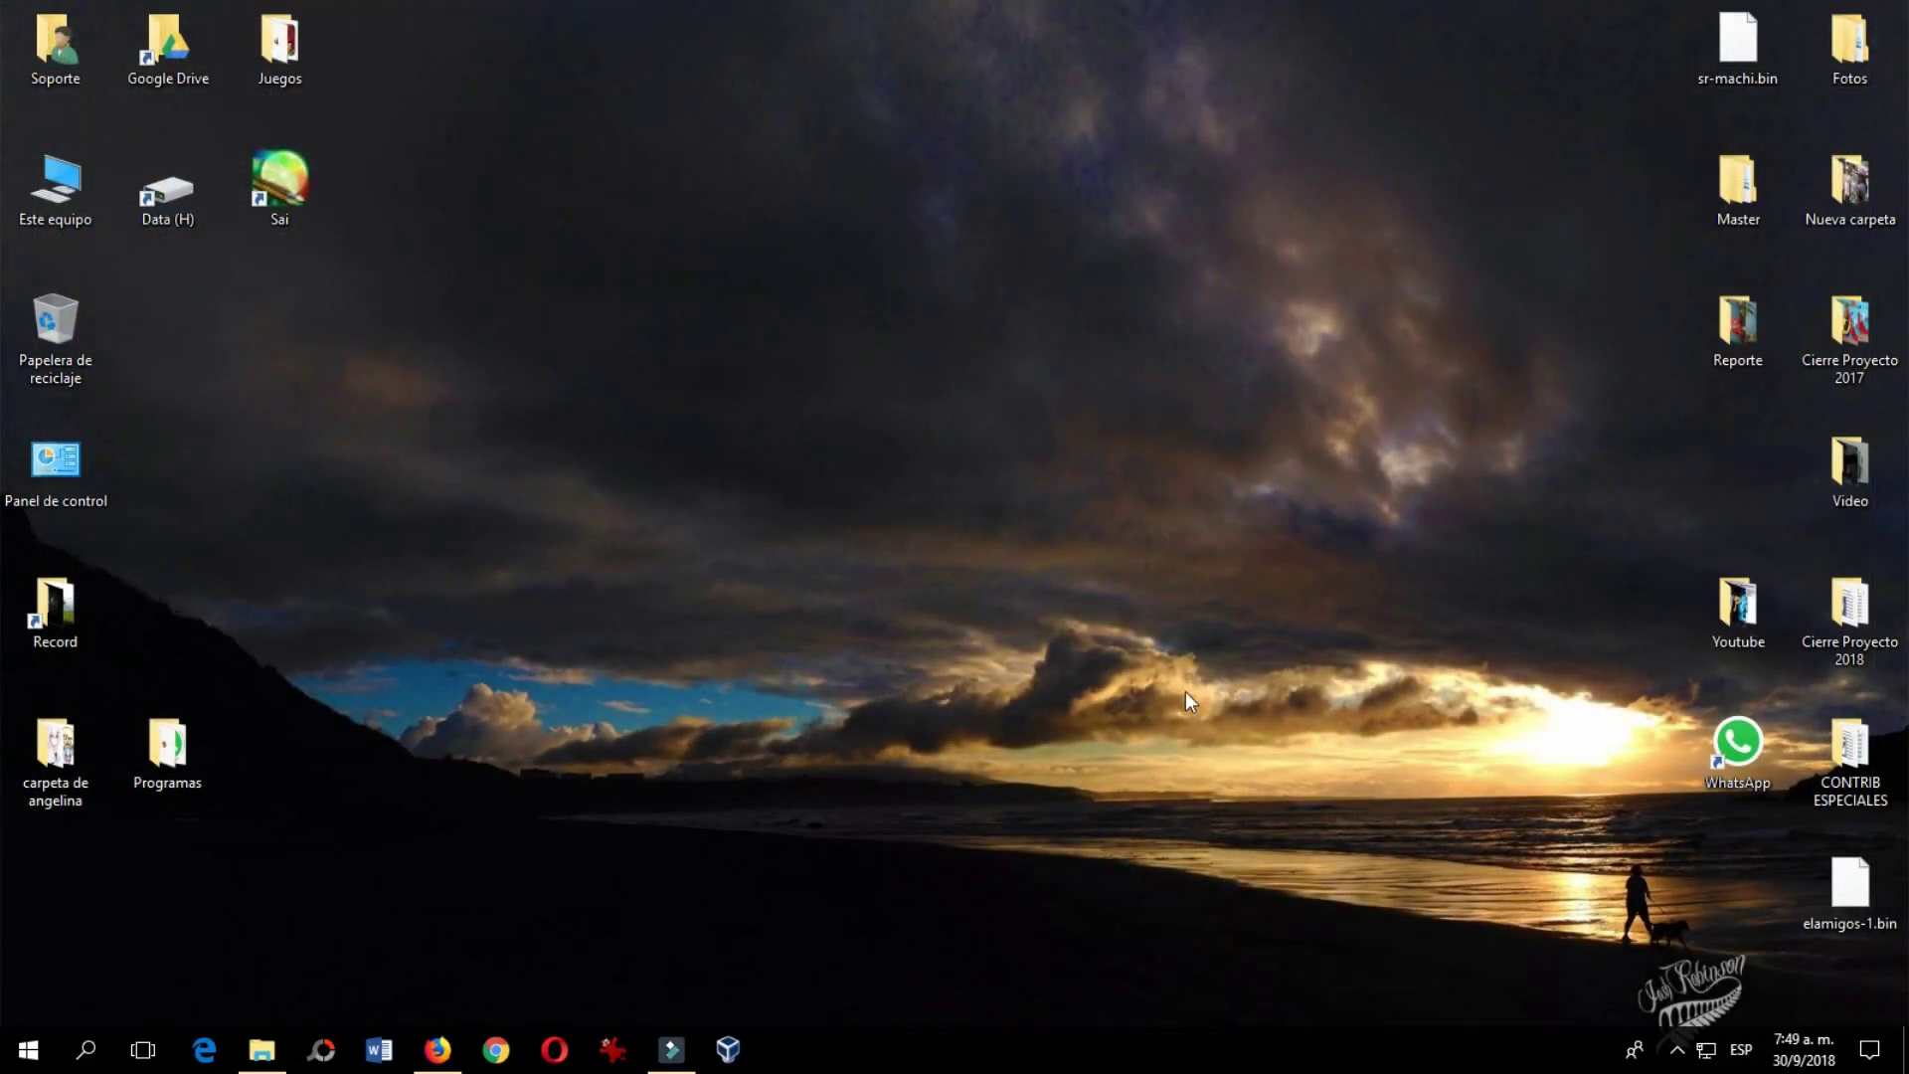
- Open Oracle VM VirtualBox maximized and start creating a new virtual machine named Windows 10 64
{"action": "left_click", "coordinate": [727, 1050]}
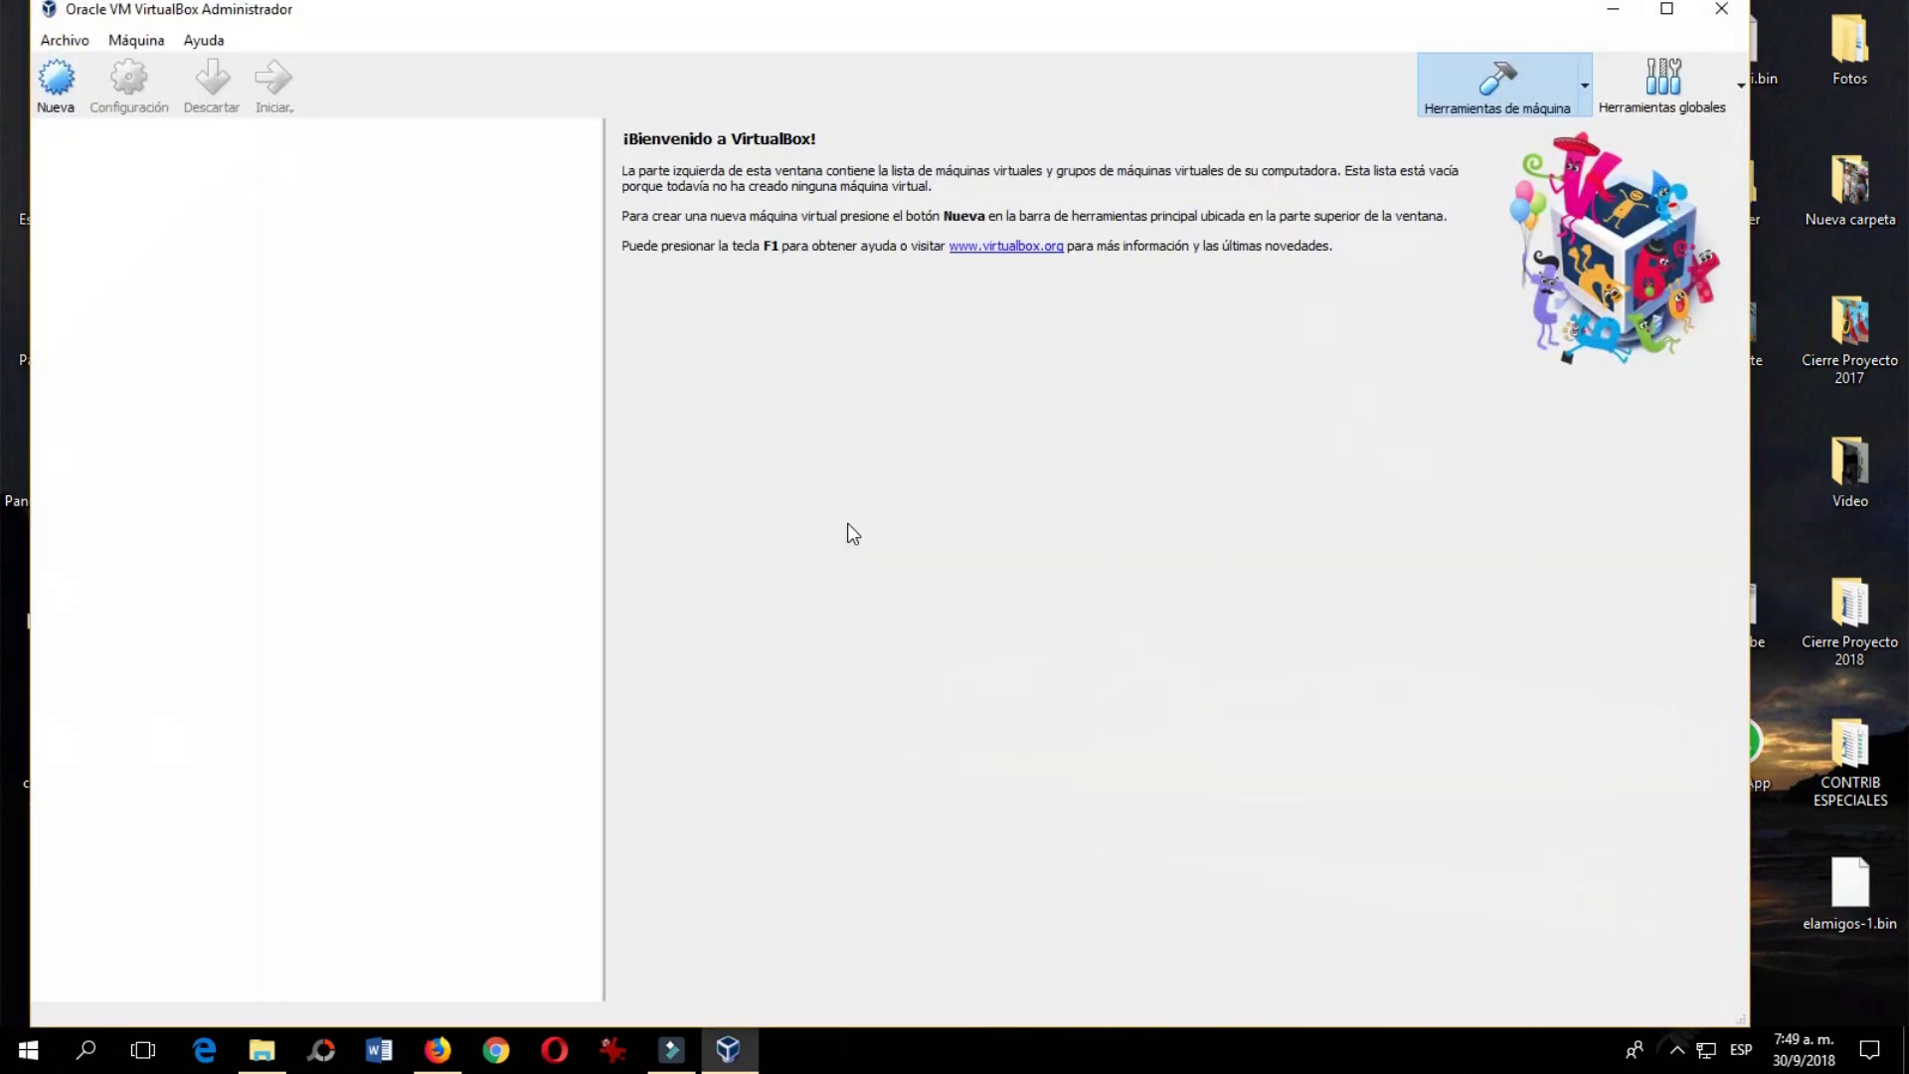
{"action": "left_click", "coordinate": [1667, 9]}
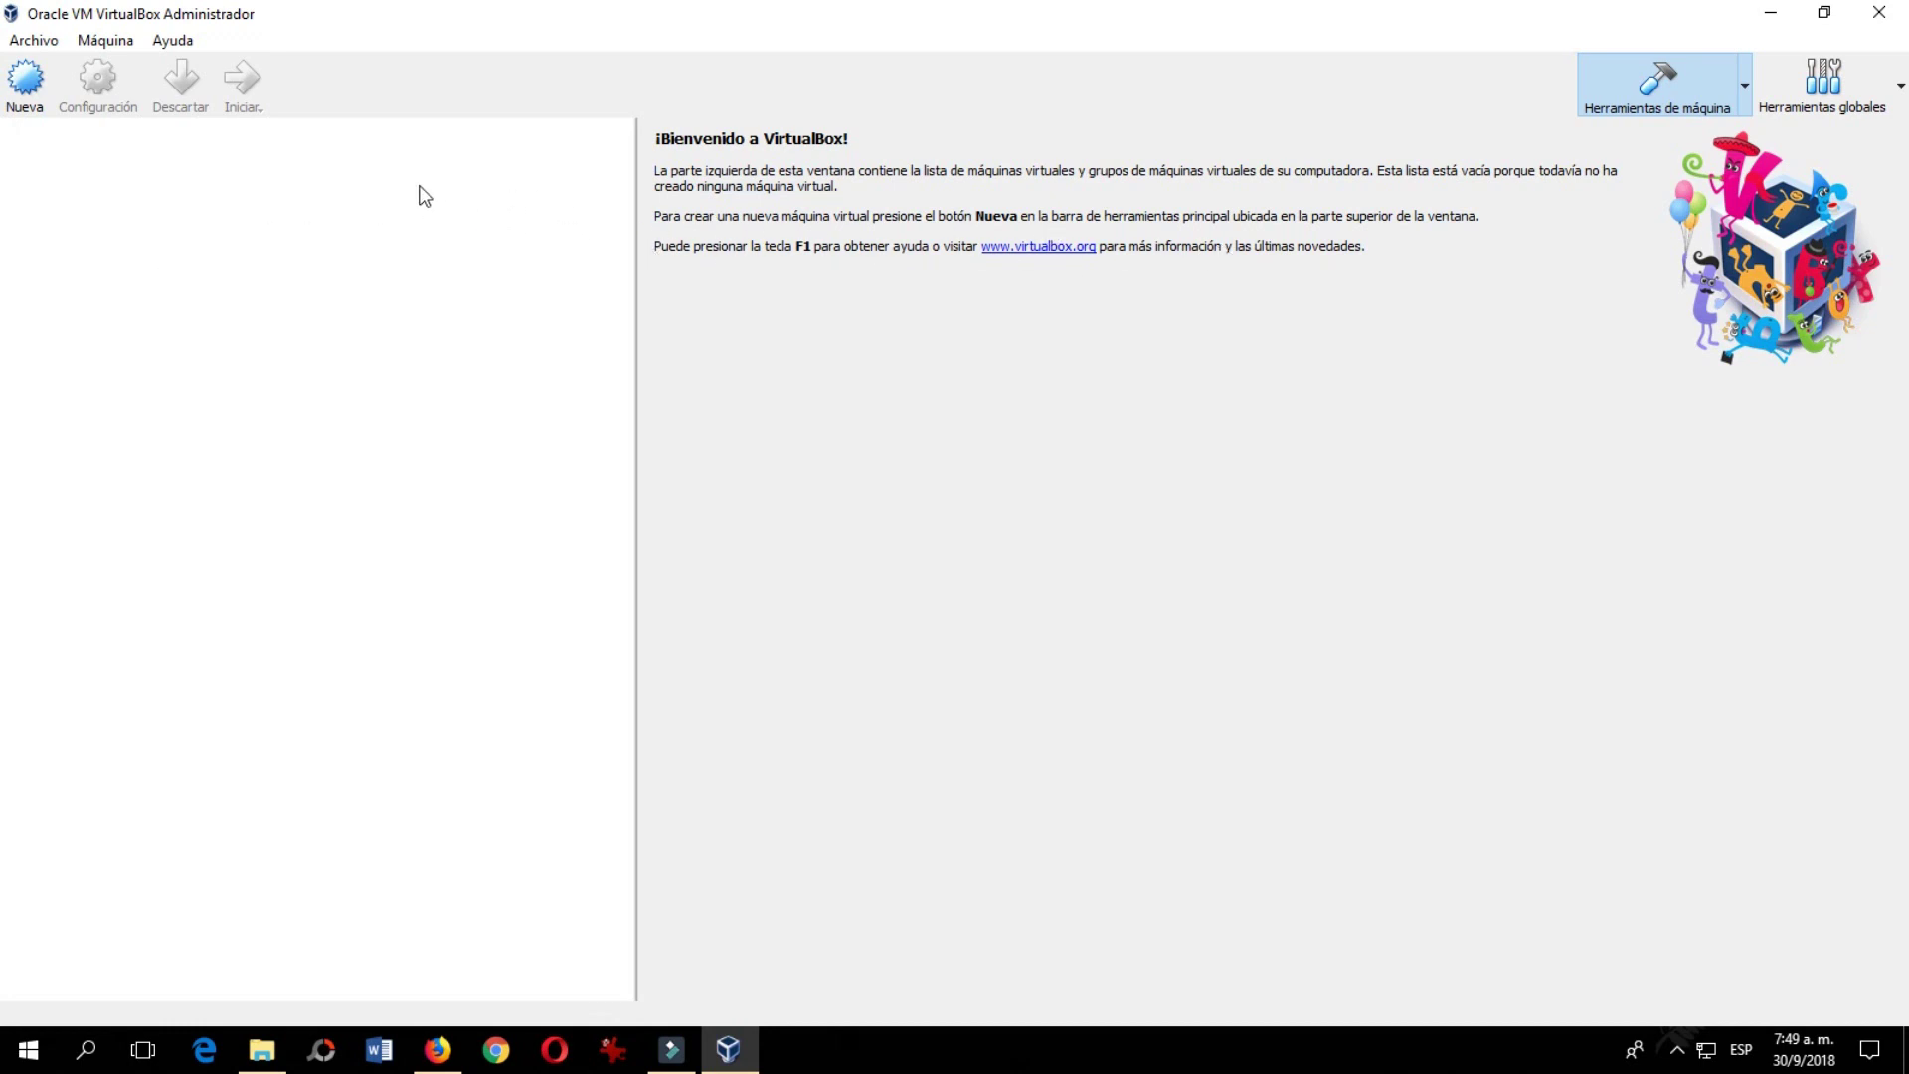
{"action": "left_click", "coordinate": [27, 79]}
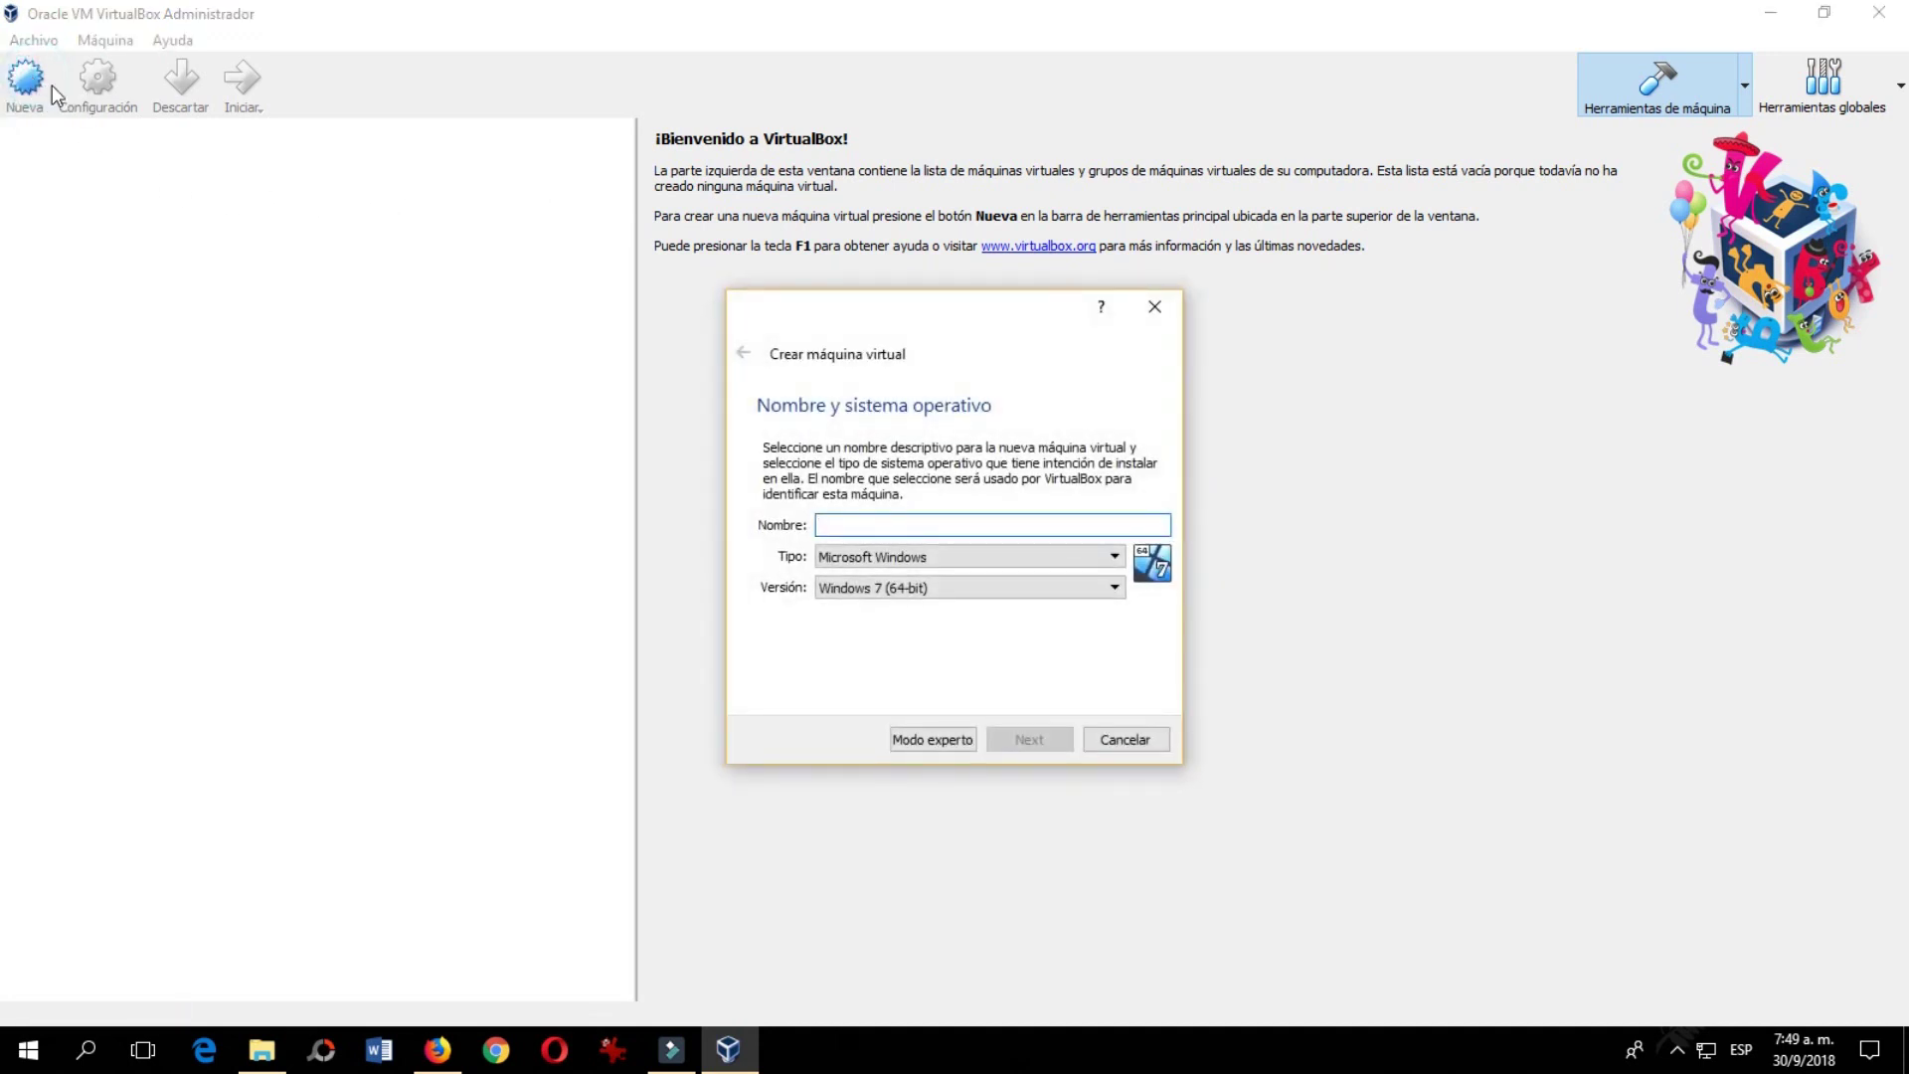
{"action": "left_click_drag", "start_coordinate": [822, 318], "coordinate": [609, 188]}
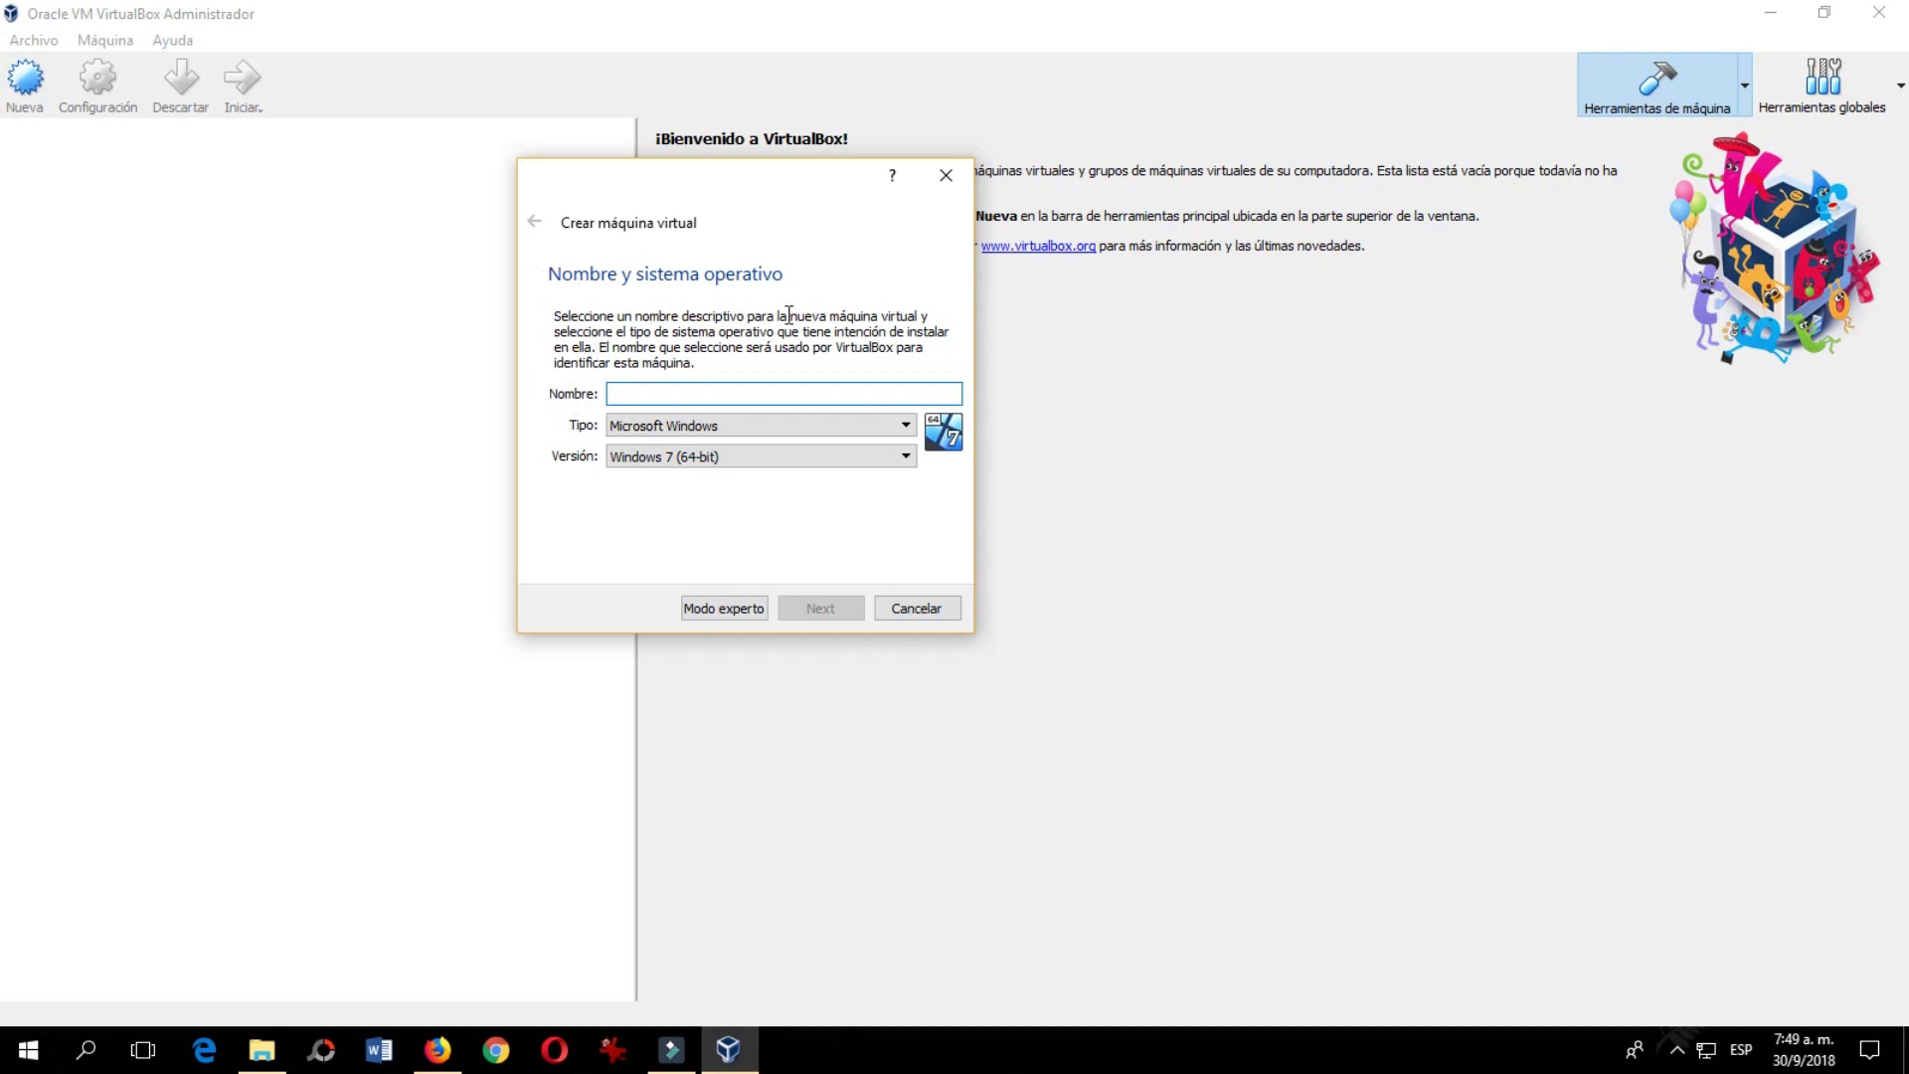
{"action": "type", "text": "Windows"}
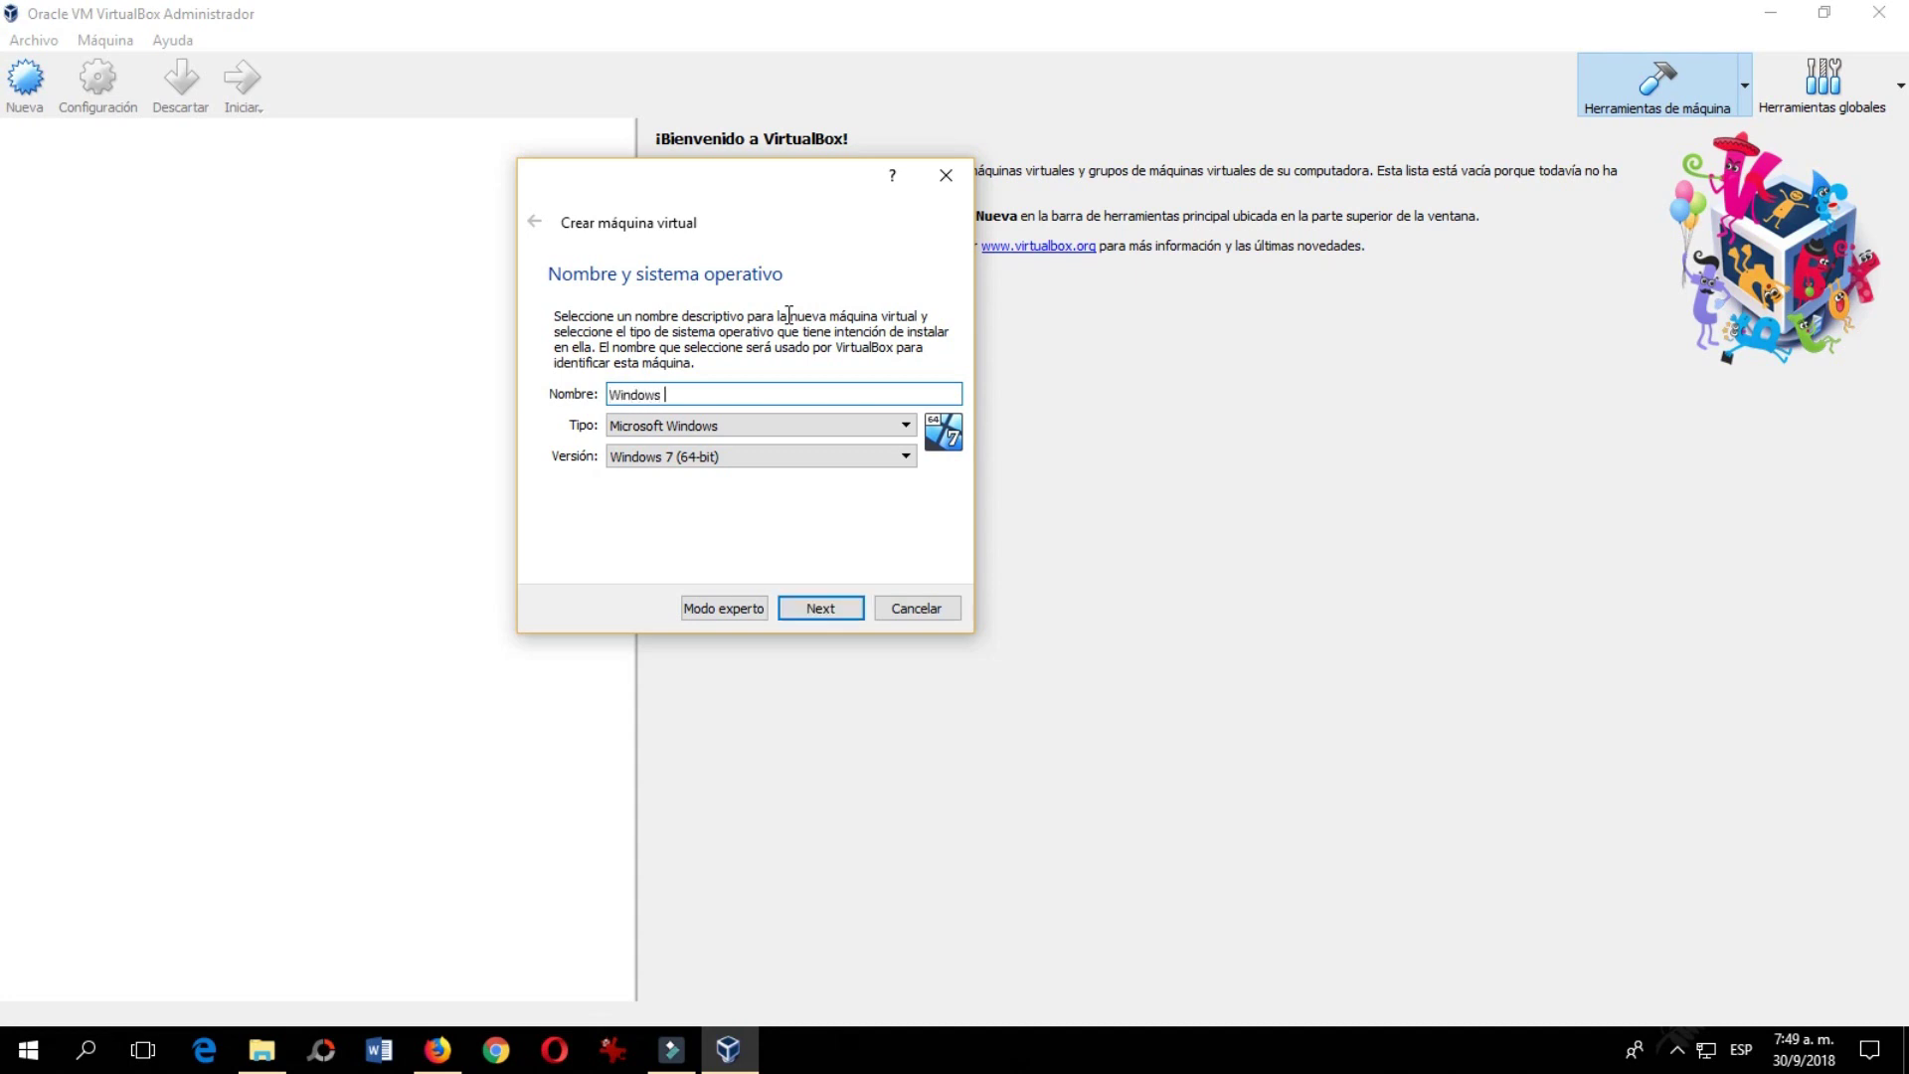
{"action": "type", "text": " 10 64"}
- Review the operating system types and versions, keep Microsoft Windows and Windows 10 (64-bit), and continue to the memory settings
{"action": "left_click", "coordinate": [851, 422]}
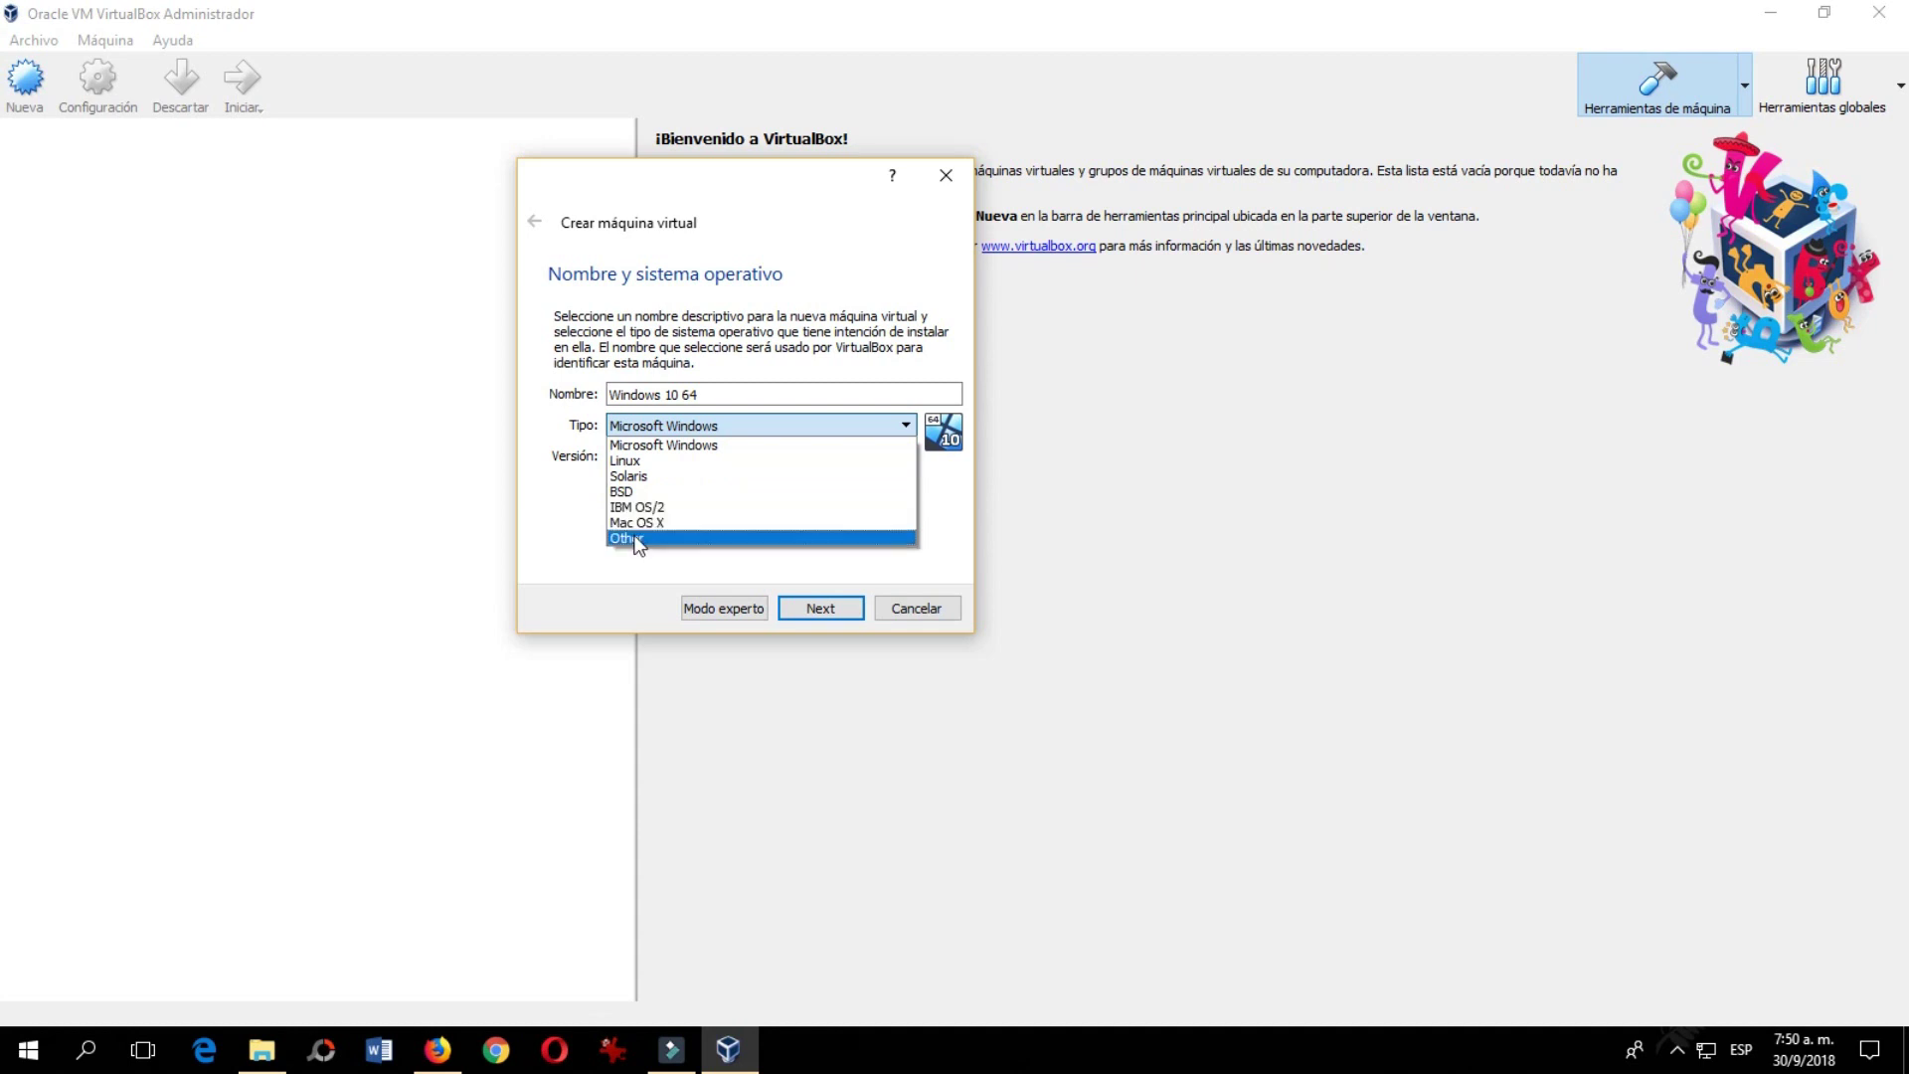
{"action": "left_click", "coordinate": [553, 410]}
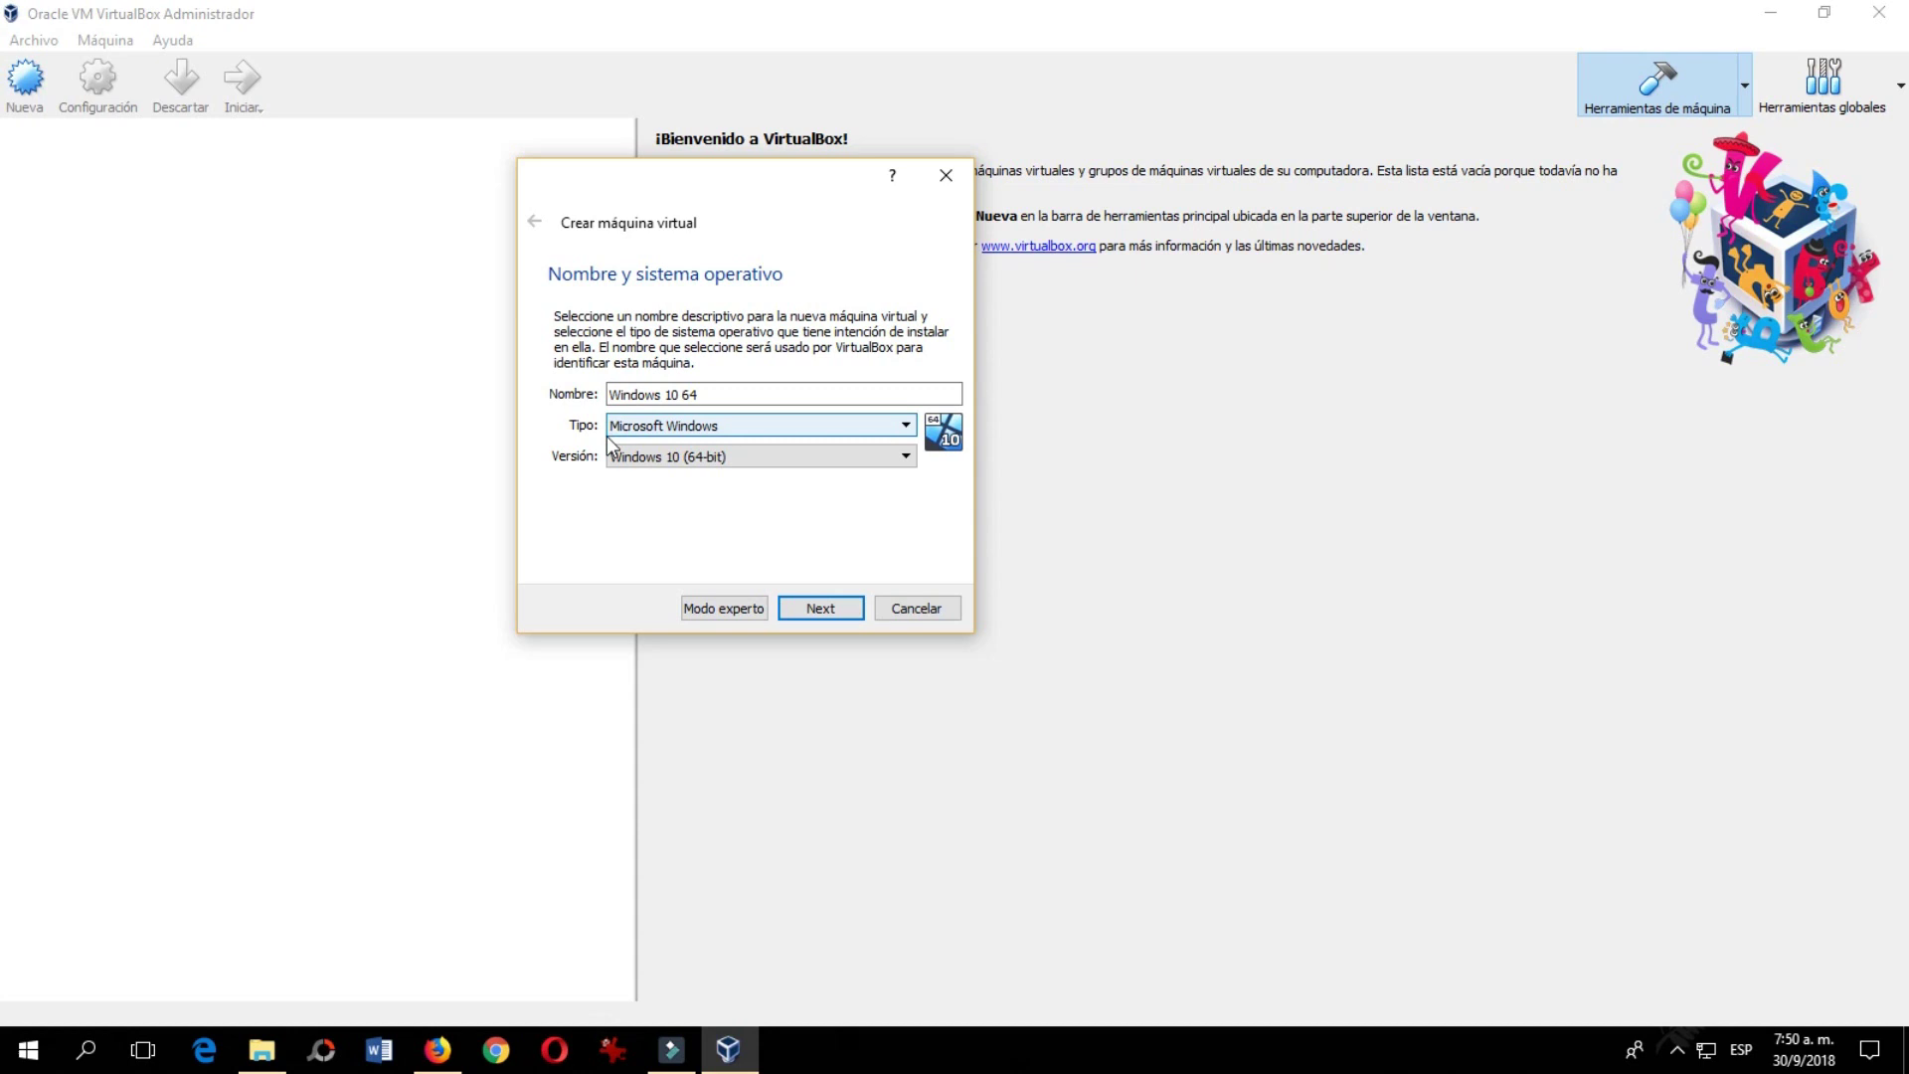
{"action": "left_click", "coordinate": [707, 455]}
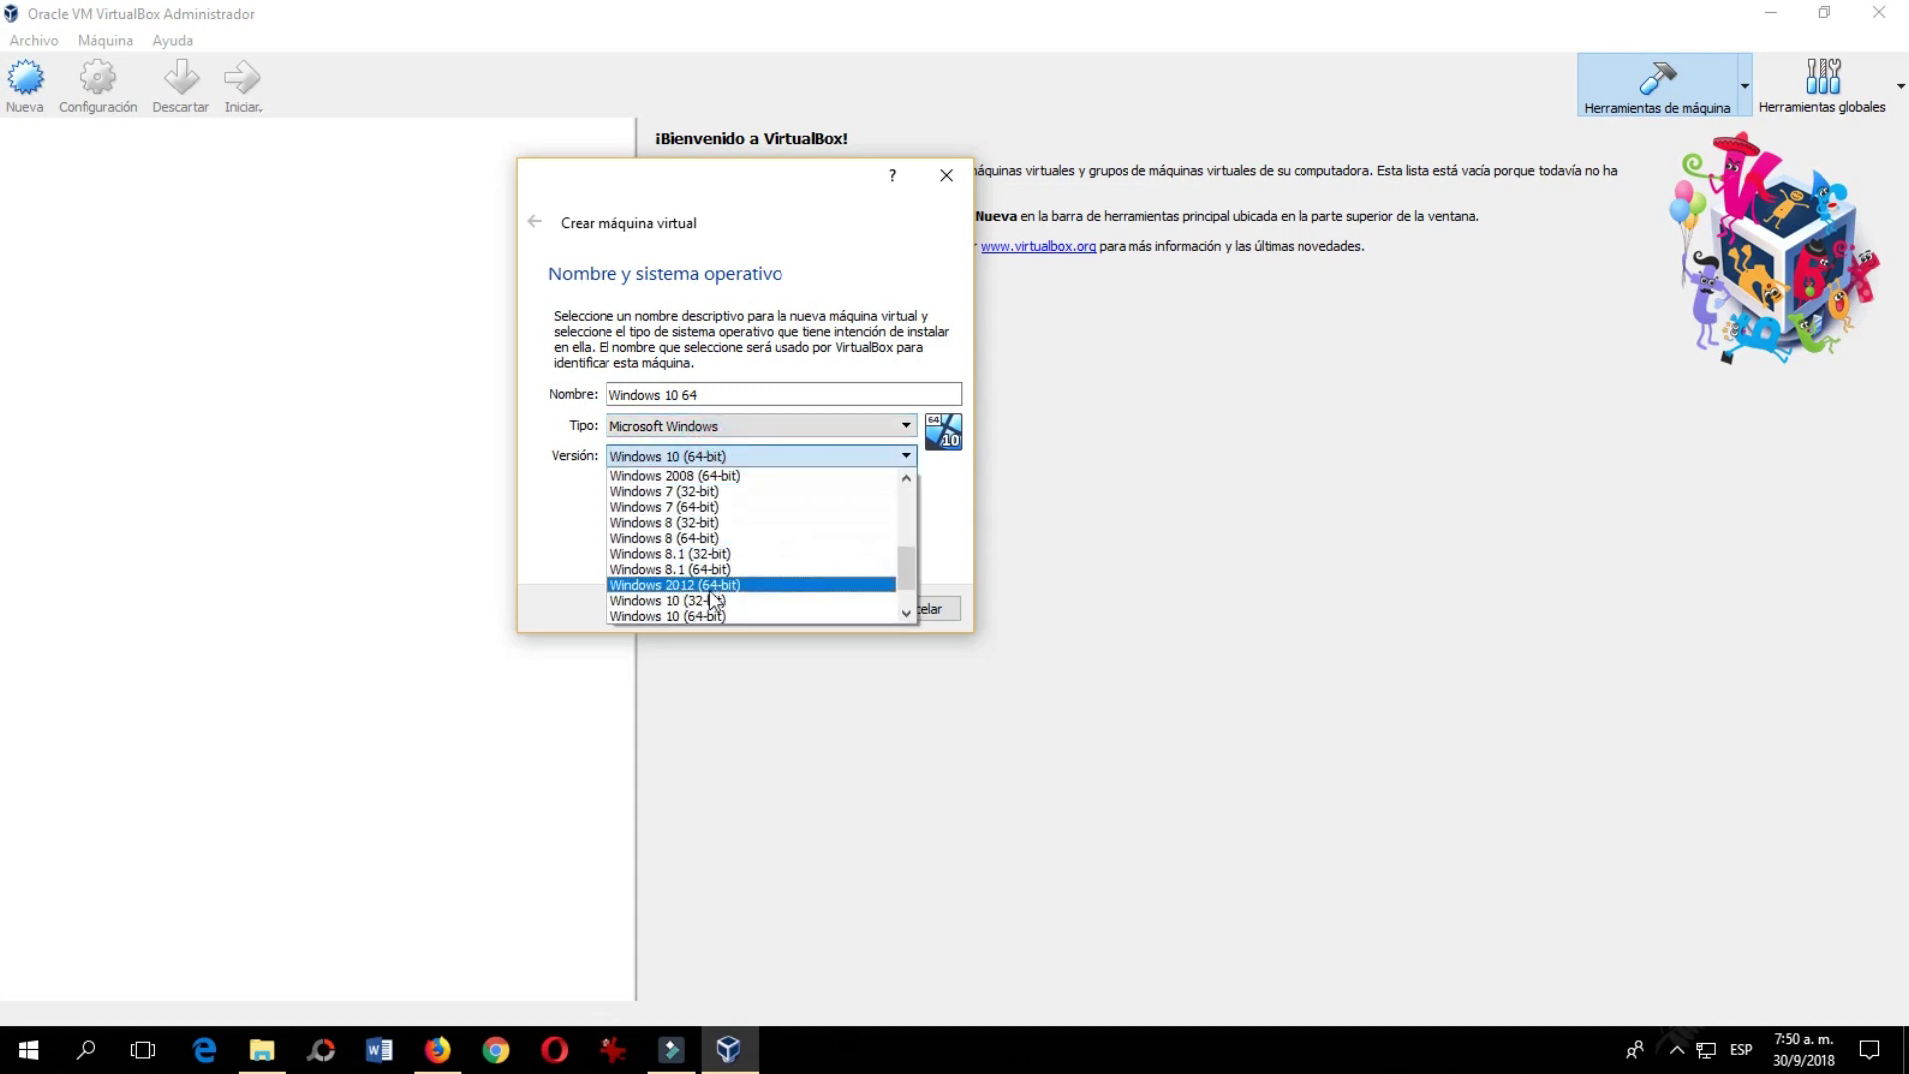
{"action": "scroll", "coordinate": [711, 614], "scroll_direction": "up", "scroll_amount": 5}
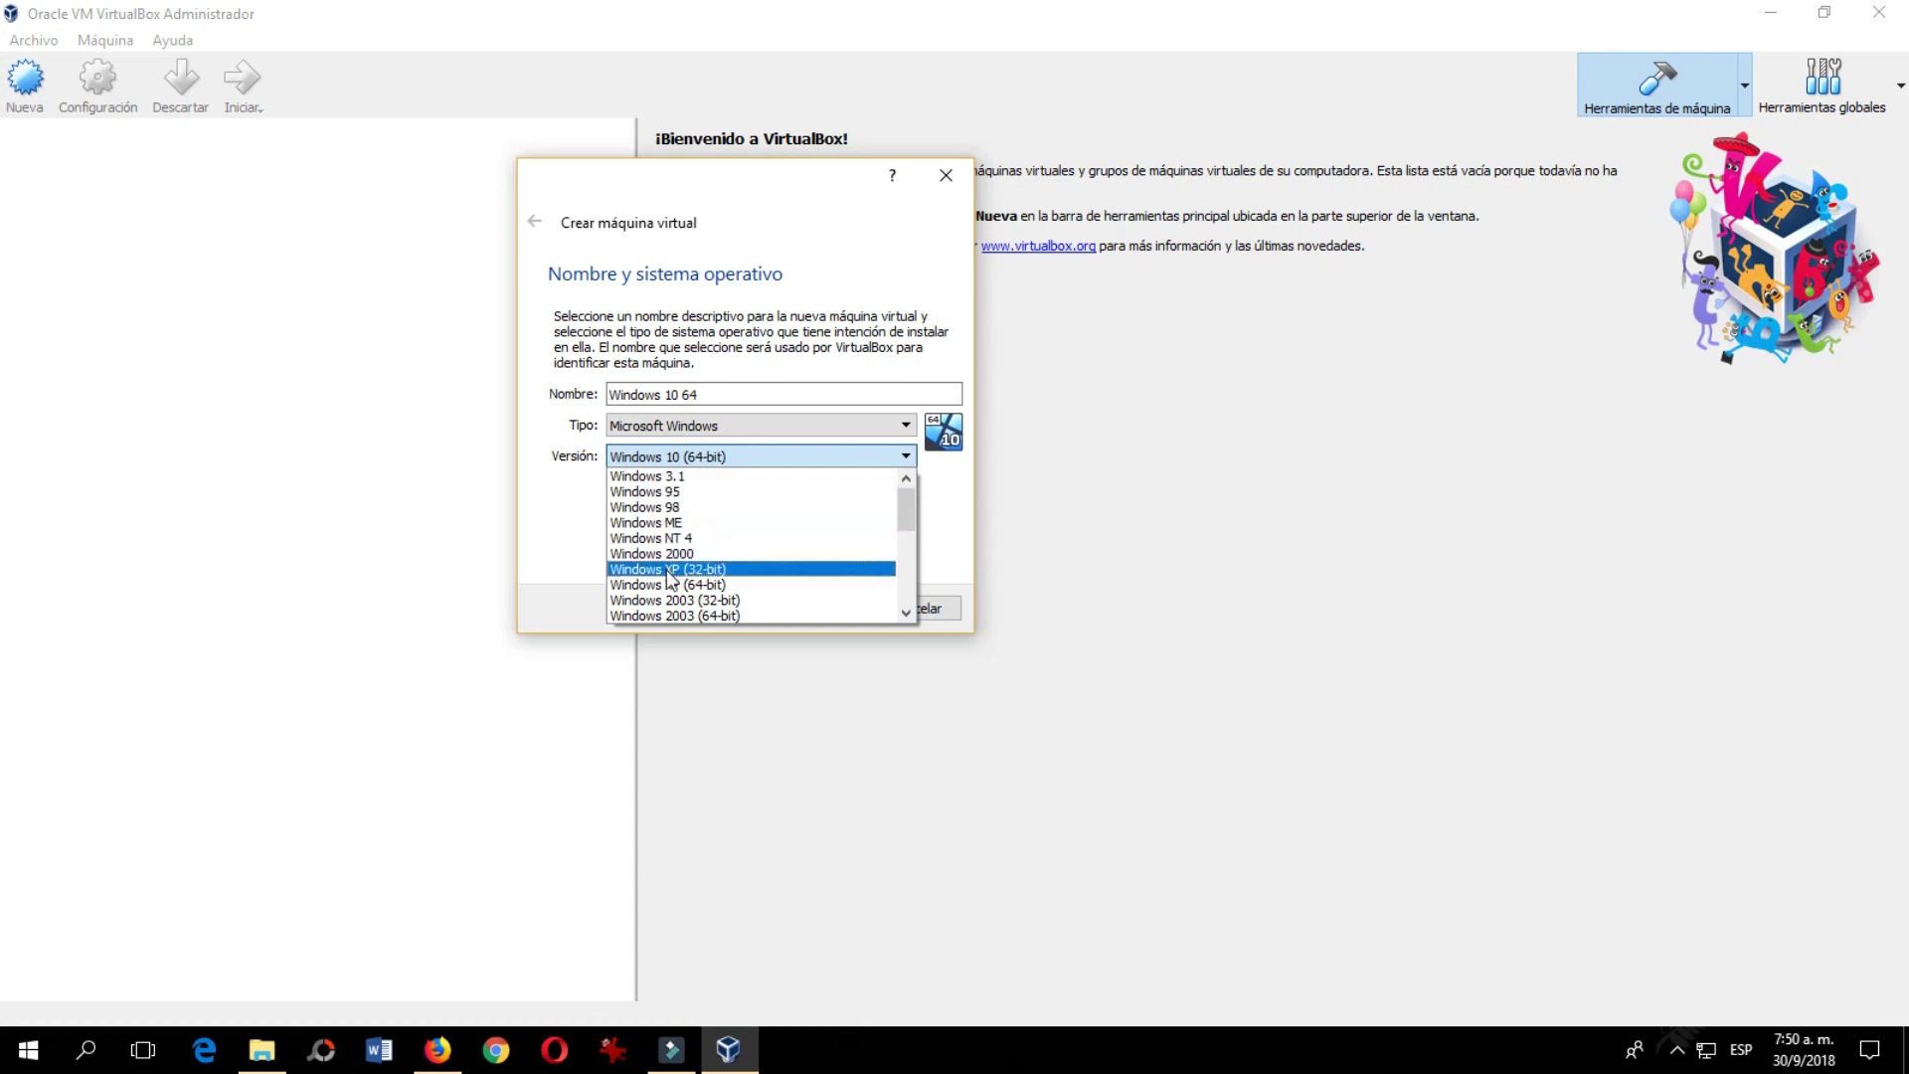
{"action": "scroll", "coordinate": [665, 594], "scroll_direction": "down", "scroll_amount": 3}
{"action": "scroll", "coordinate": [665, 594], "scroll_direction": "down", "scroll_amount": 2}
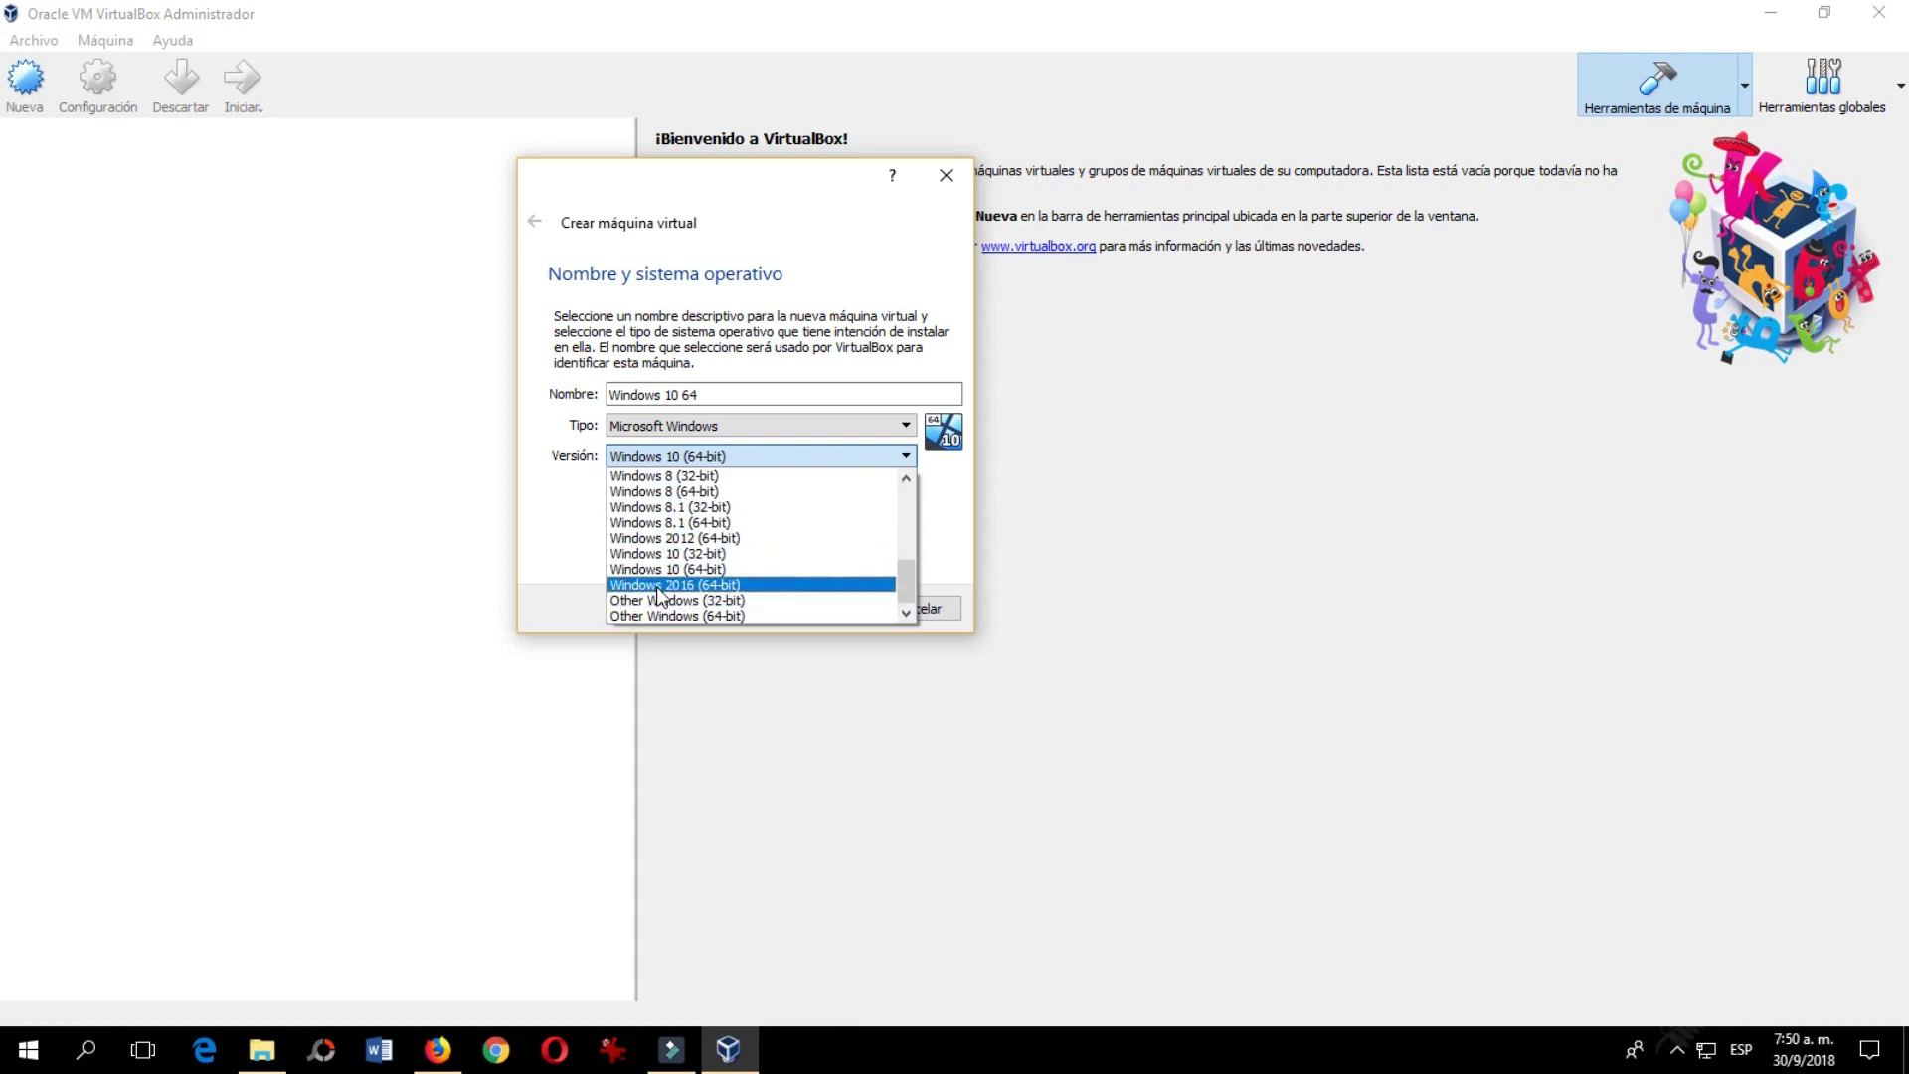
{"action": "left_click", "coordinate": [553, 474]}
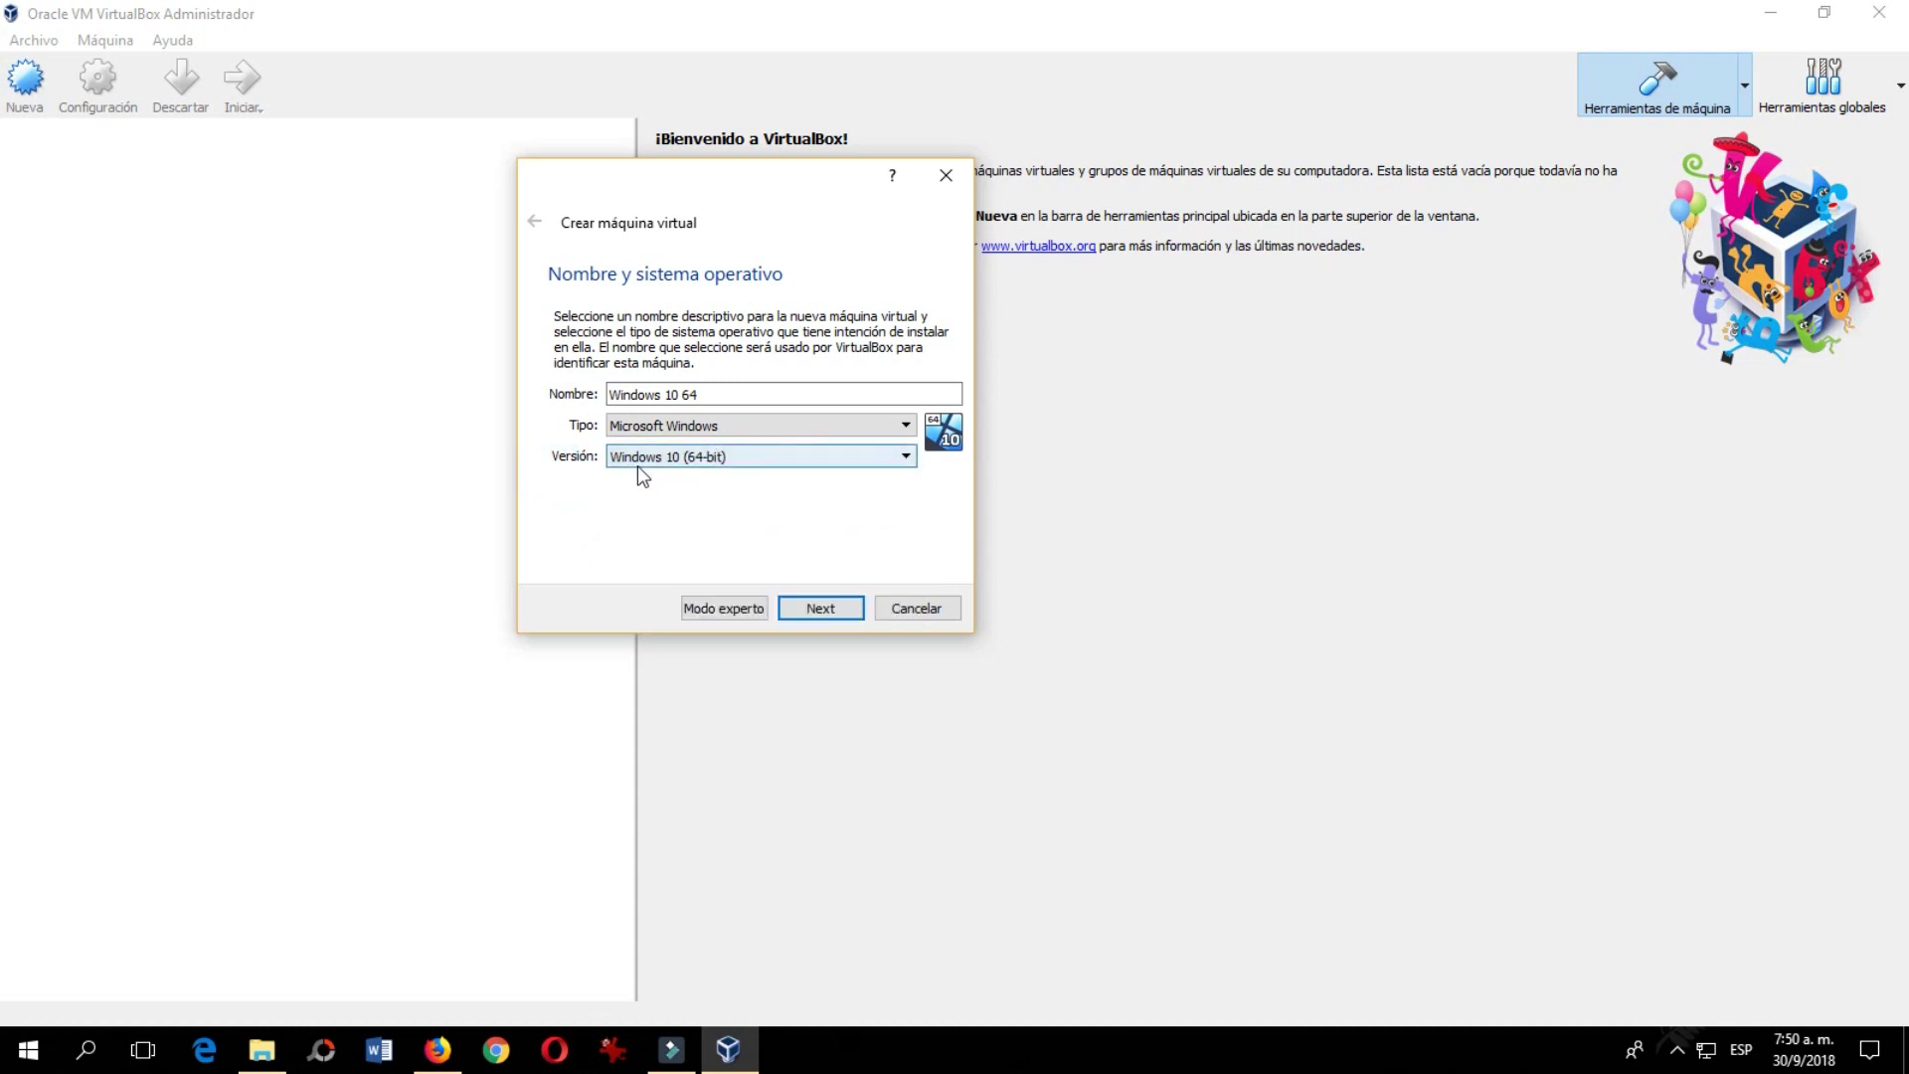
{"action": "left_click", "coordinate": [827, 611]}
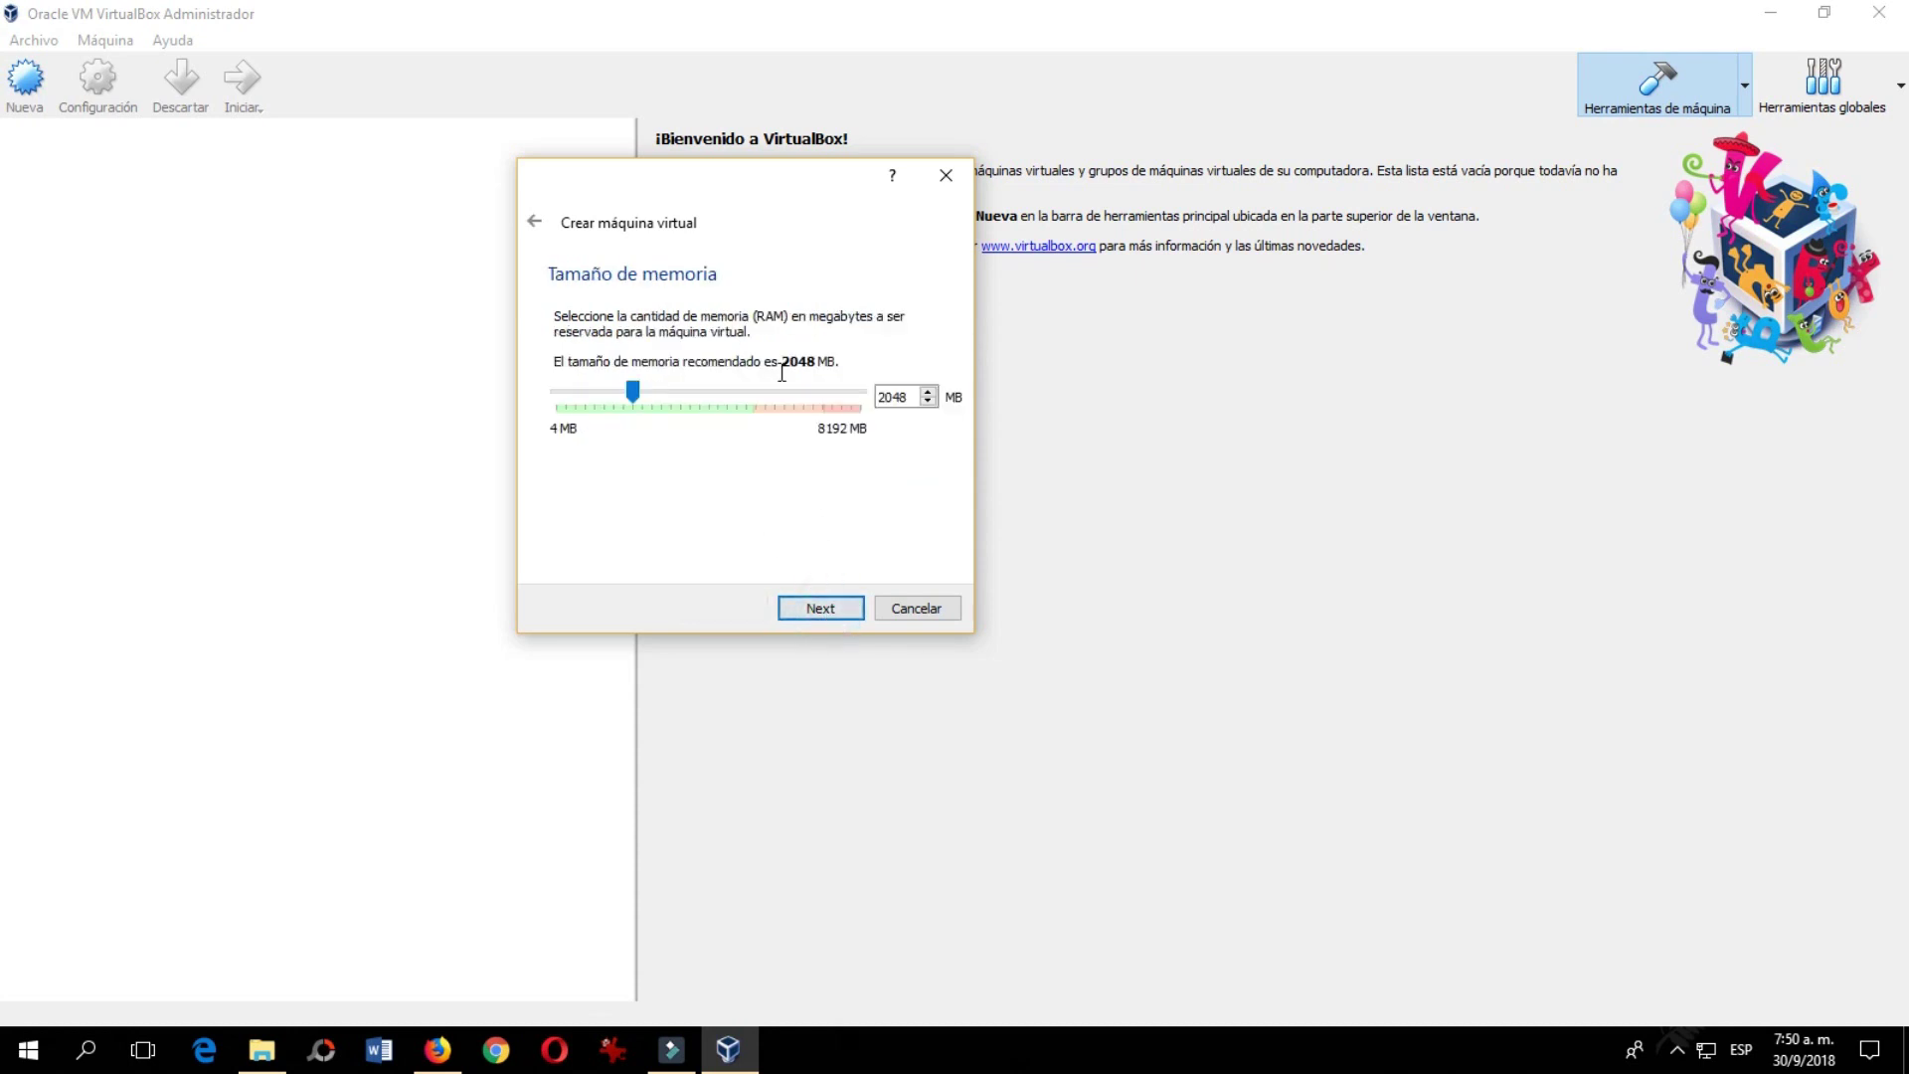
- Accept the recommended 2048 MB of RAM for the virtual machine and continue to the hard disk settings
{"action": "left_click_drag", "start_coordinate": [716, 187], "coordinate": [569, 98]}
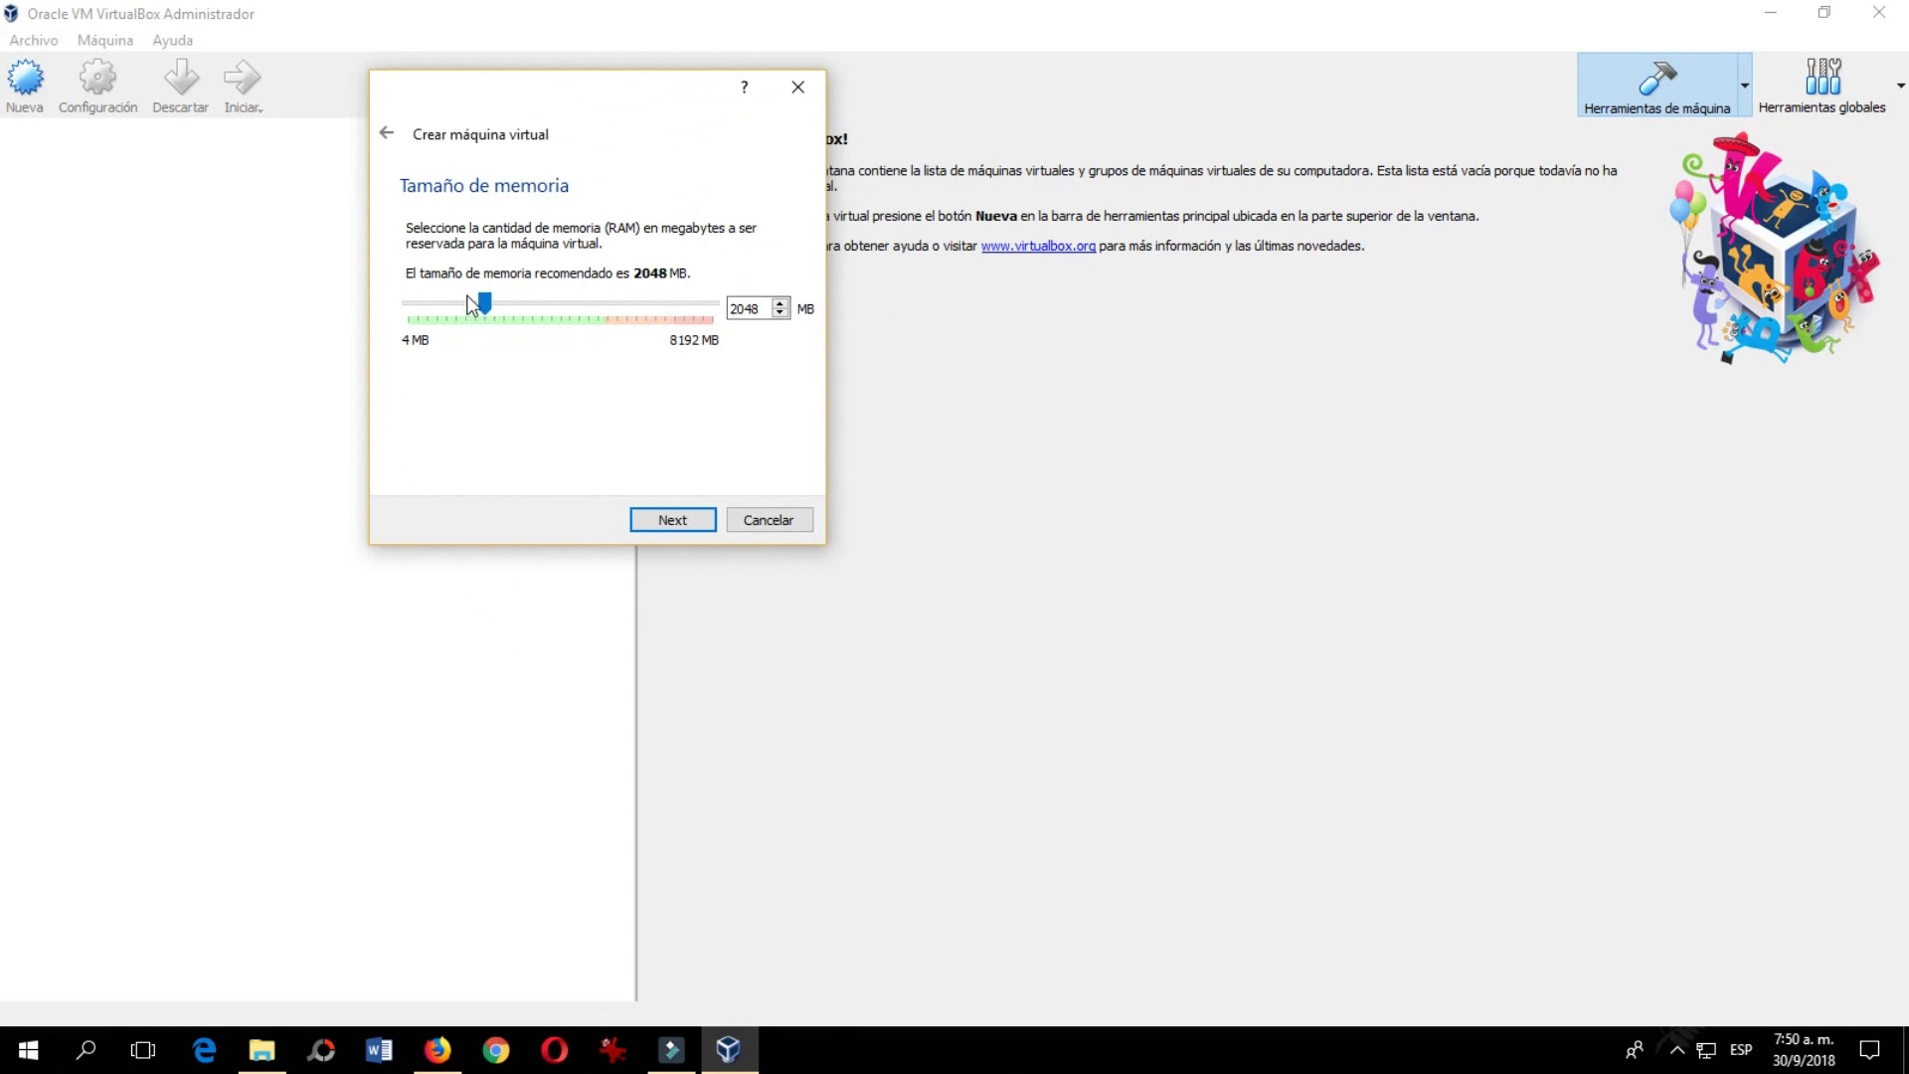
{"action": "left_click", "coordinate": [635, 277]}
{"action": "left_click", "coordinate": [662, 516]}
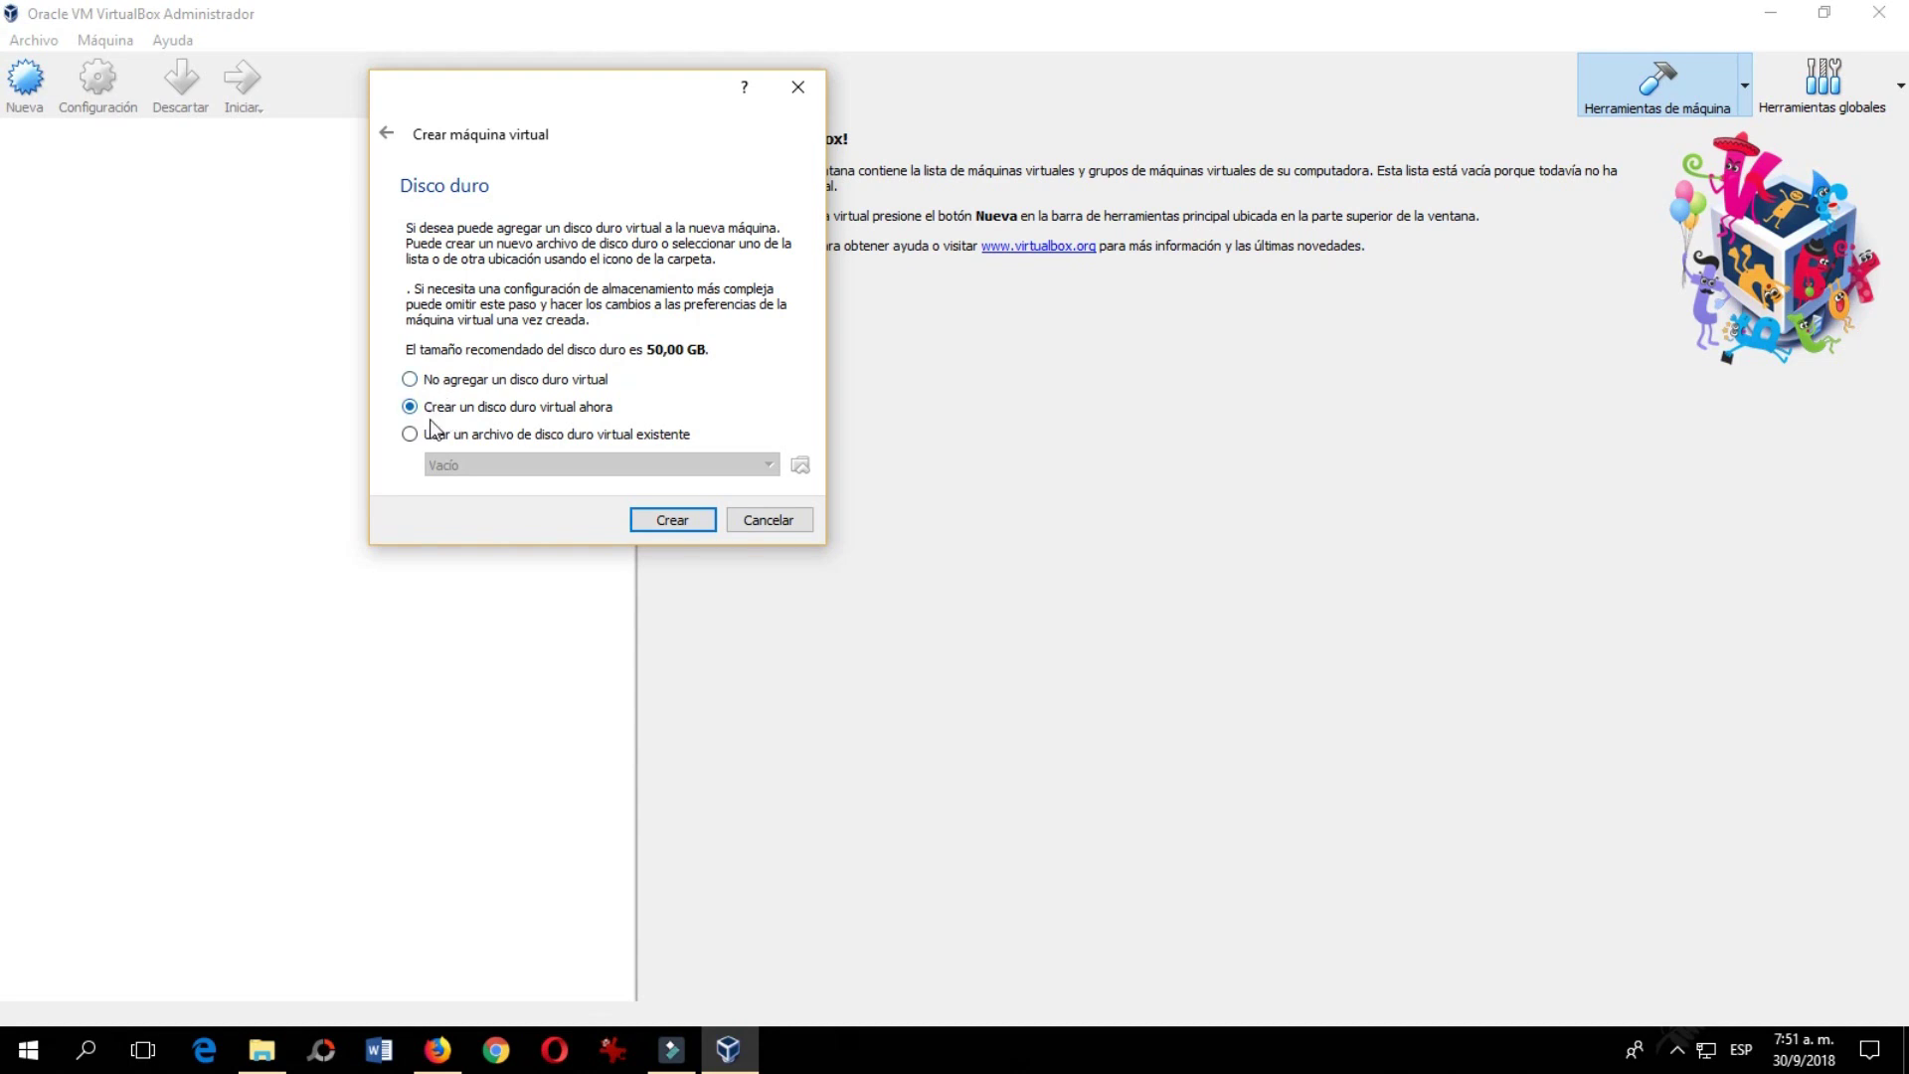
- Choose to create a virtual hard disk now, using the VDI file type and dynamically allocated storage
{"action": "left_click", "coordinate": [677, 522]}
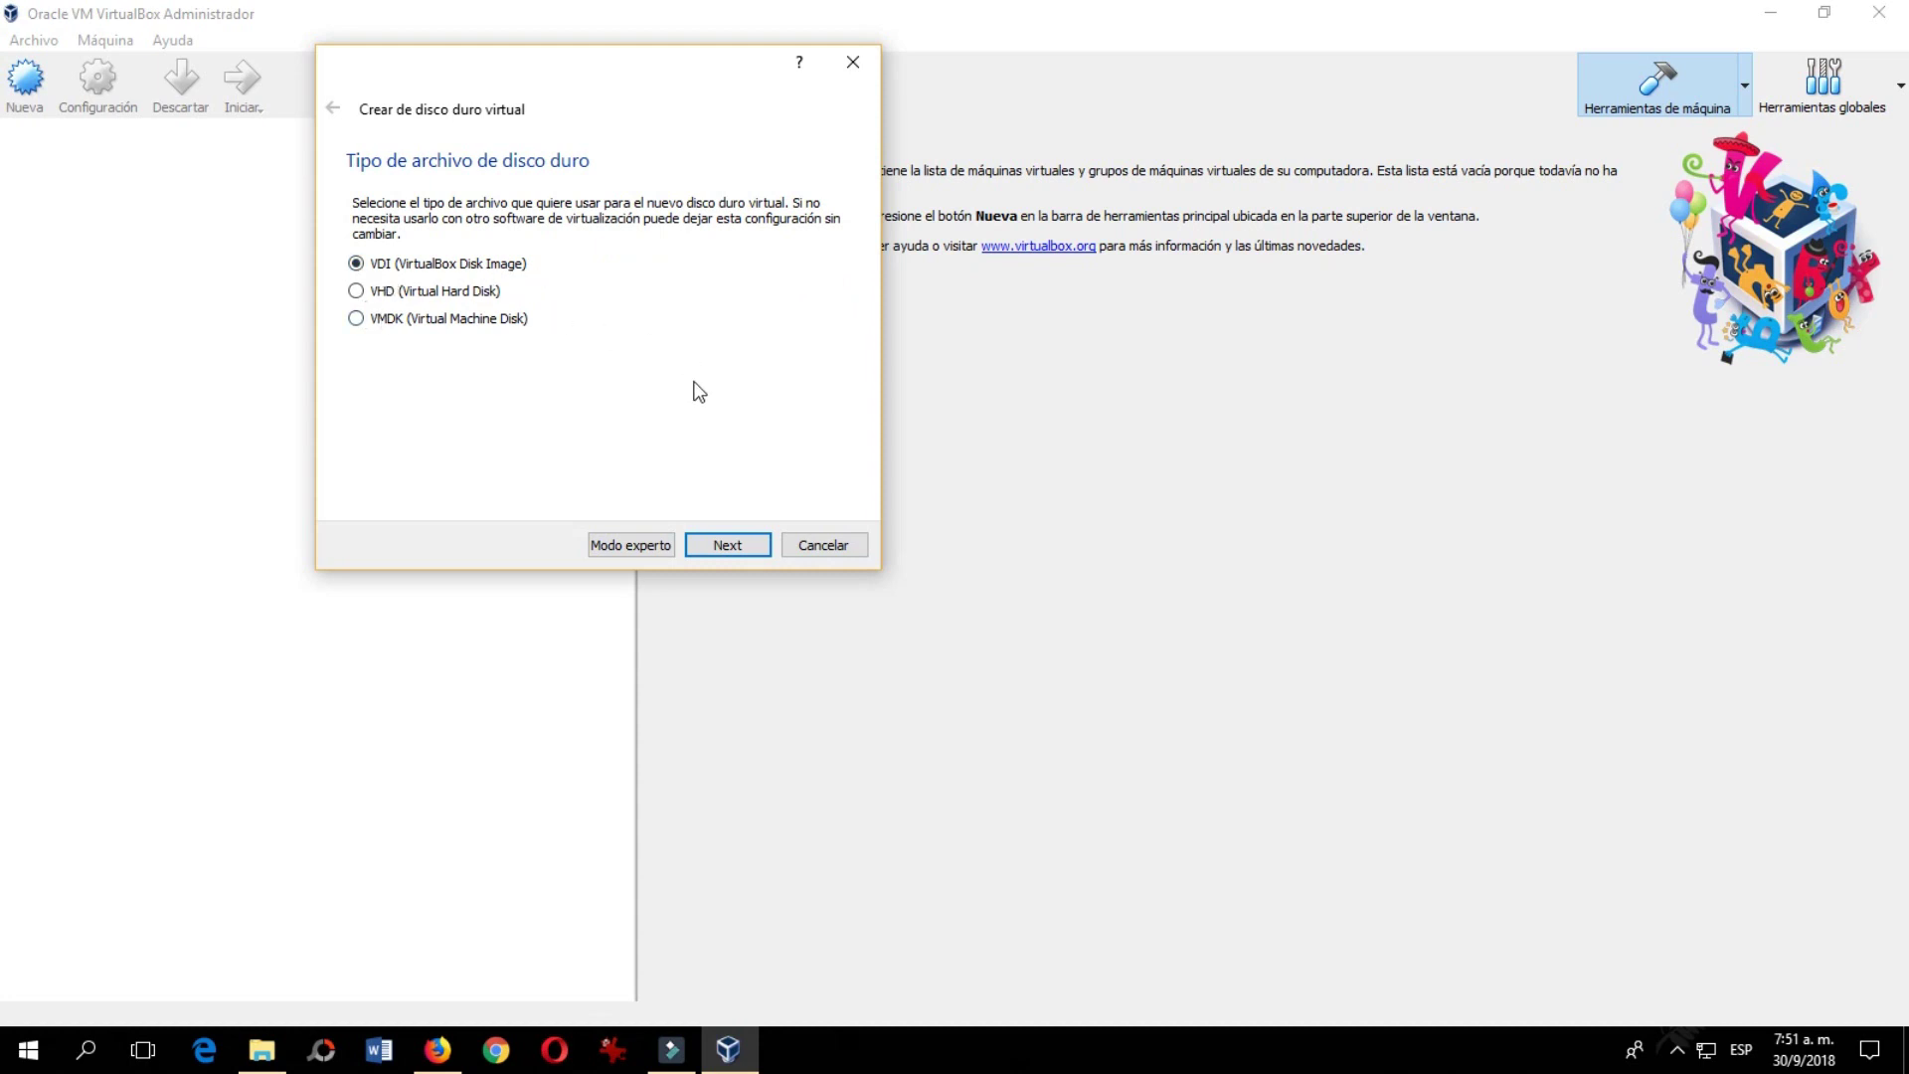
{"action": "left_click", "coordinate": [727, 545]}
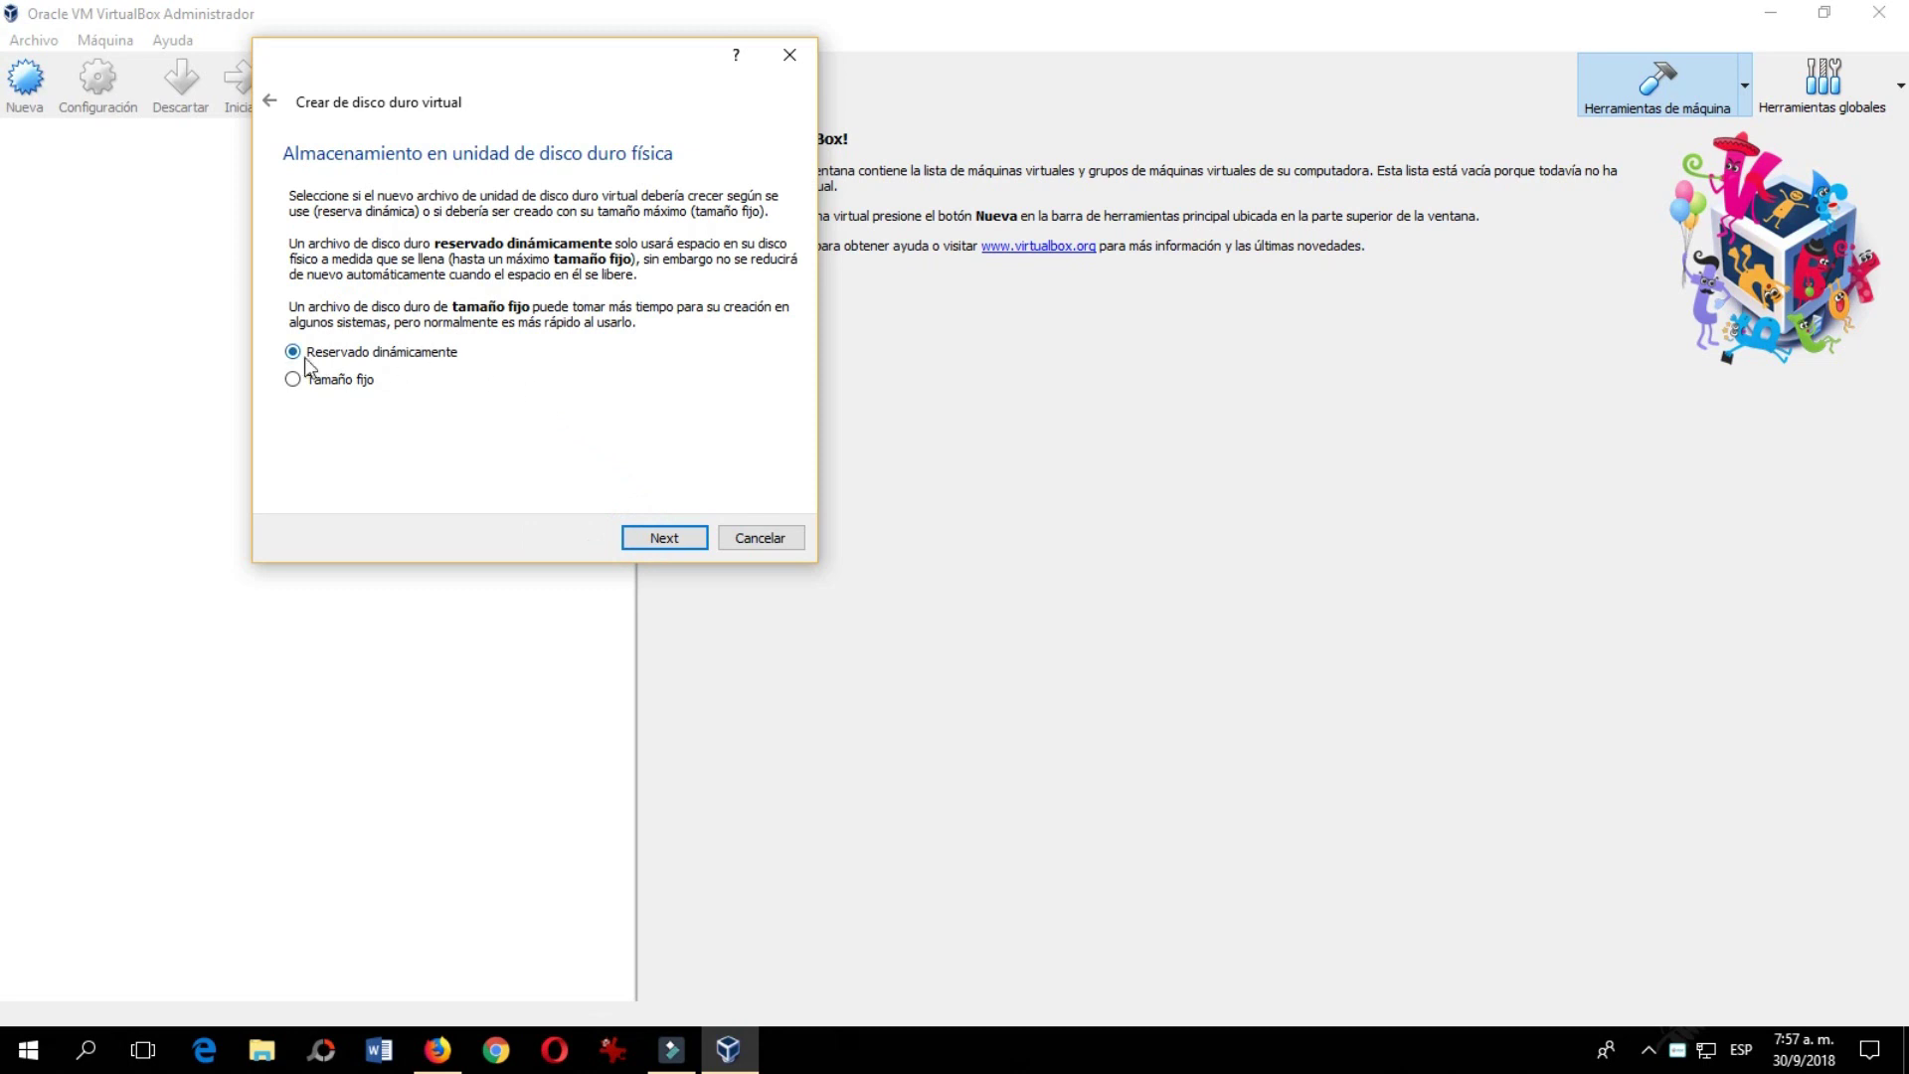
{"action": "left_click", "coordinate": [292, 196]}
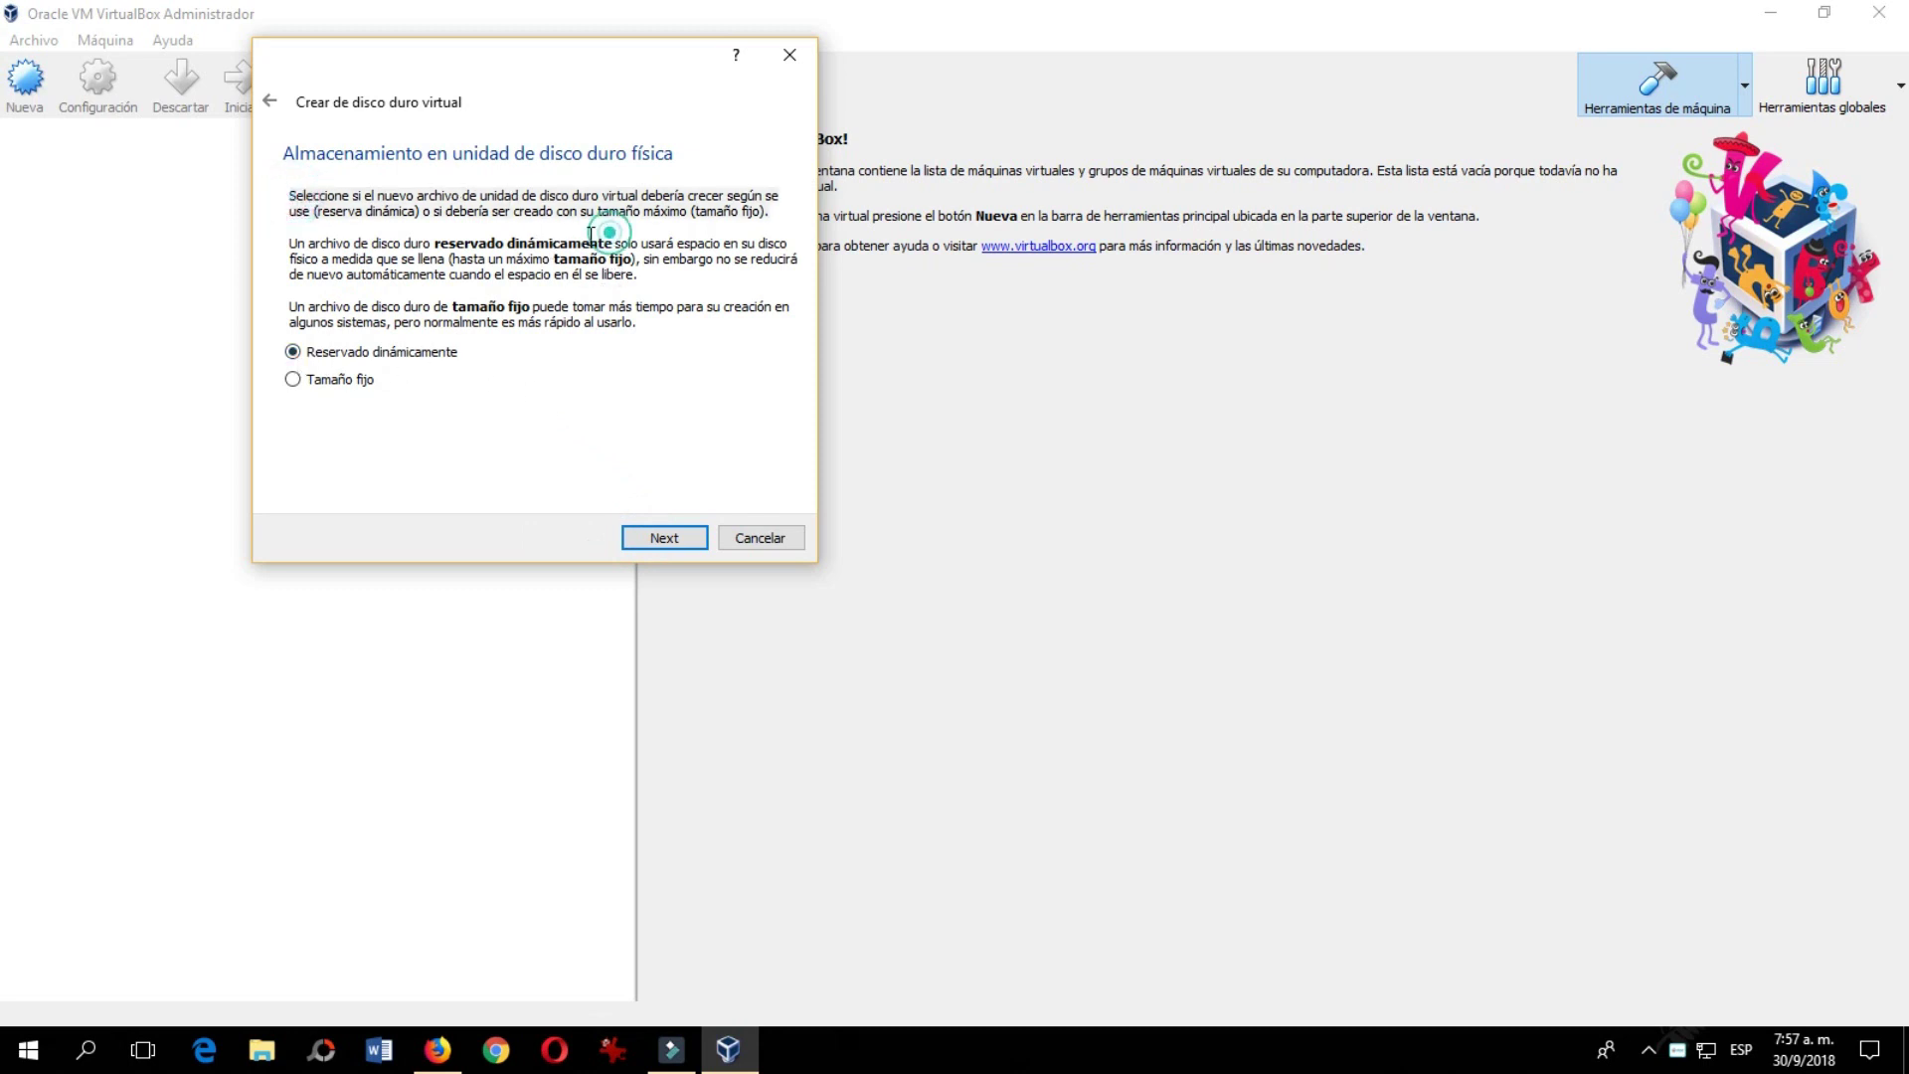
{"action": "left_click", "coordinate": [426, 244]}
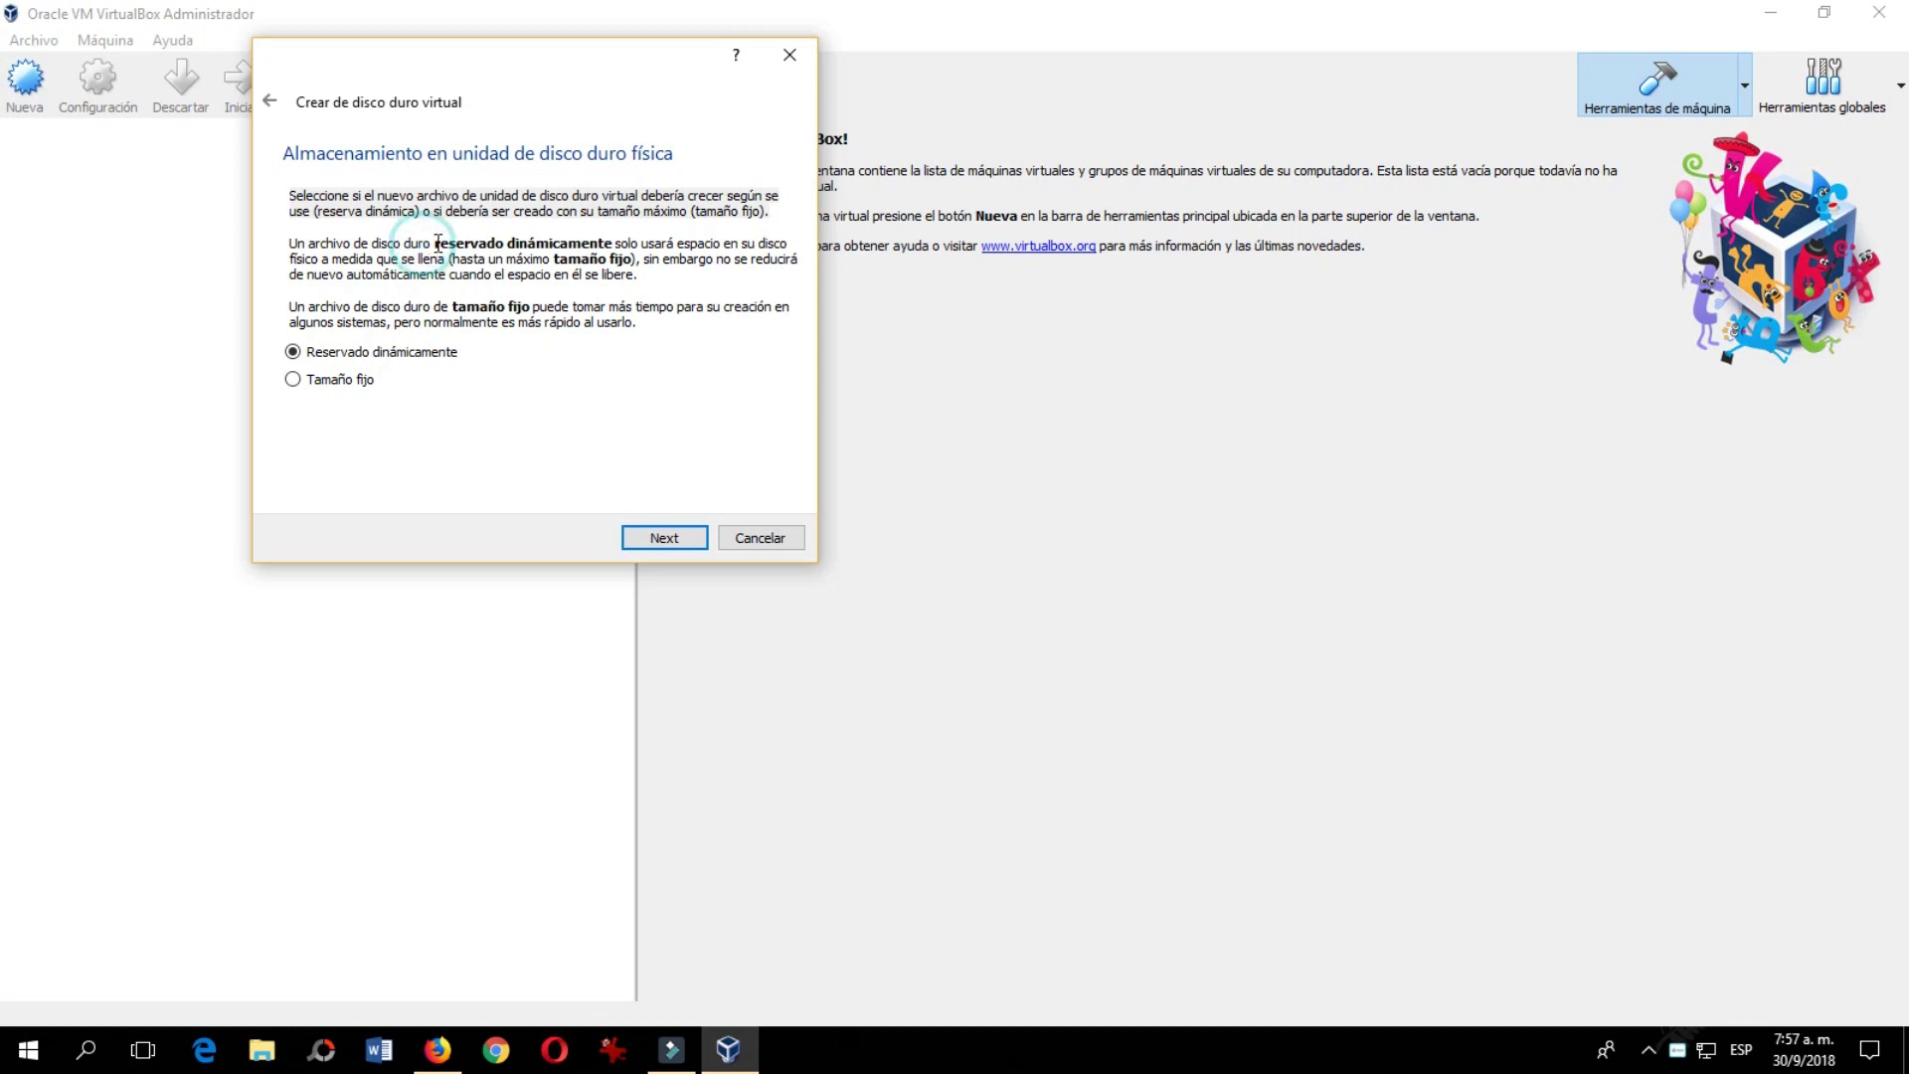
{"action": "left_click", "coordinate": [596, 243]}
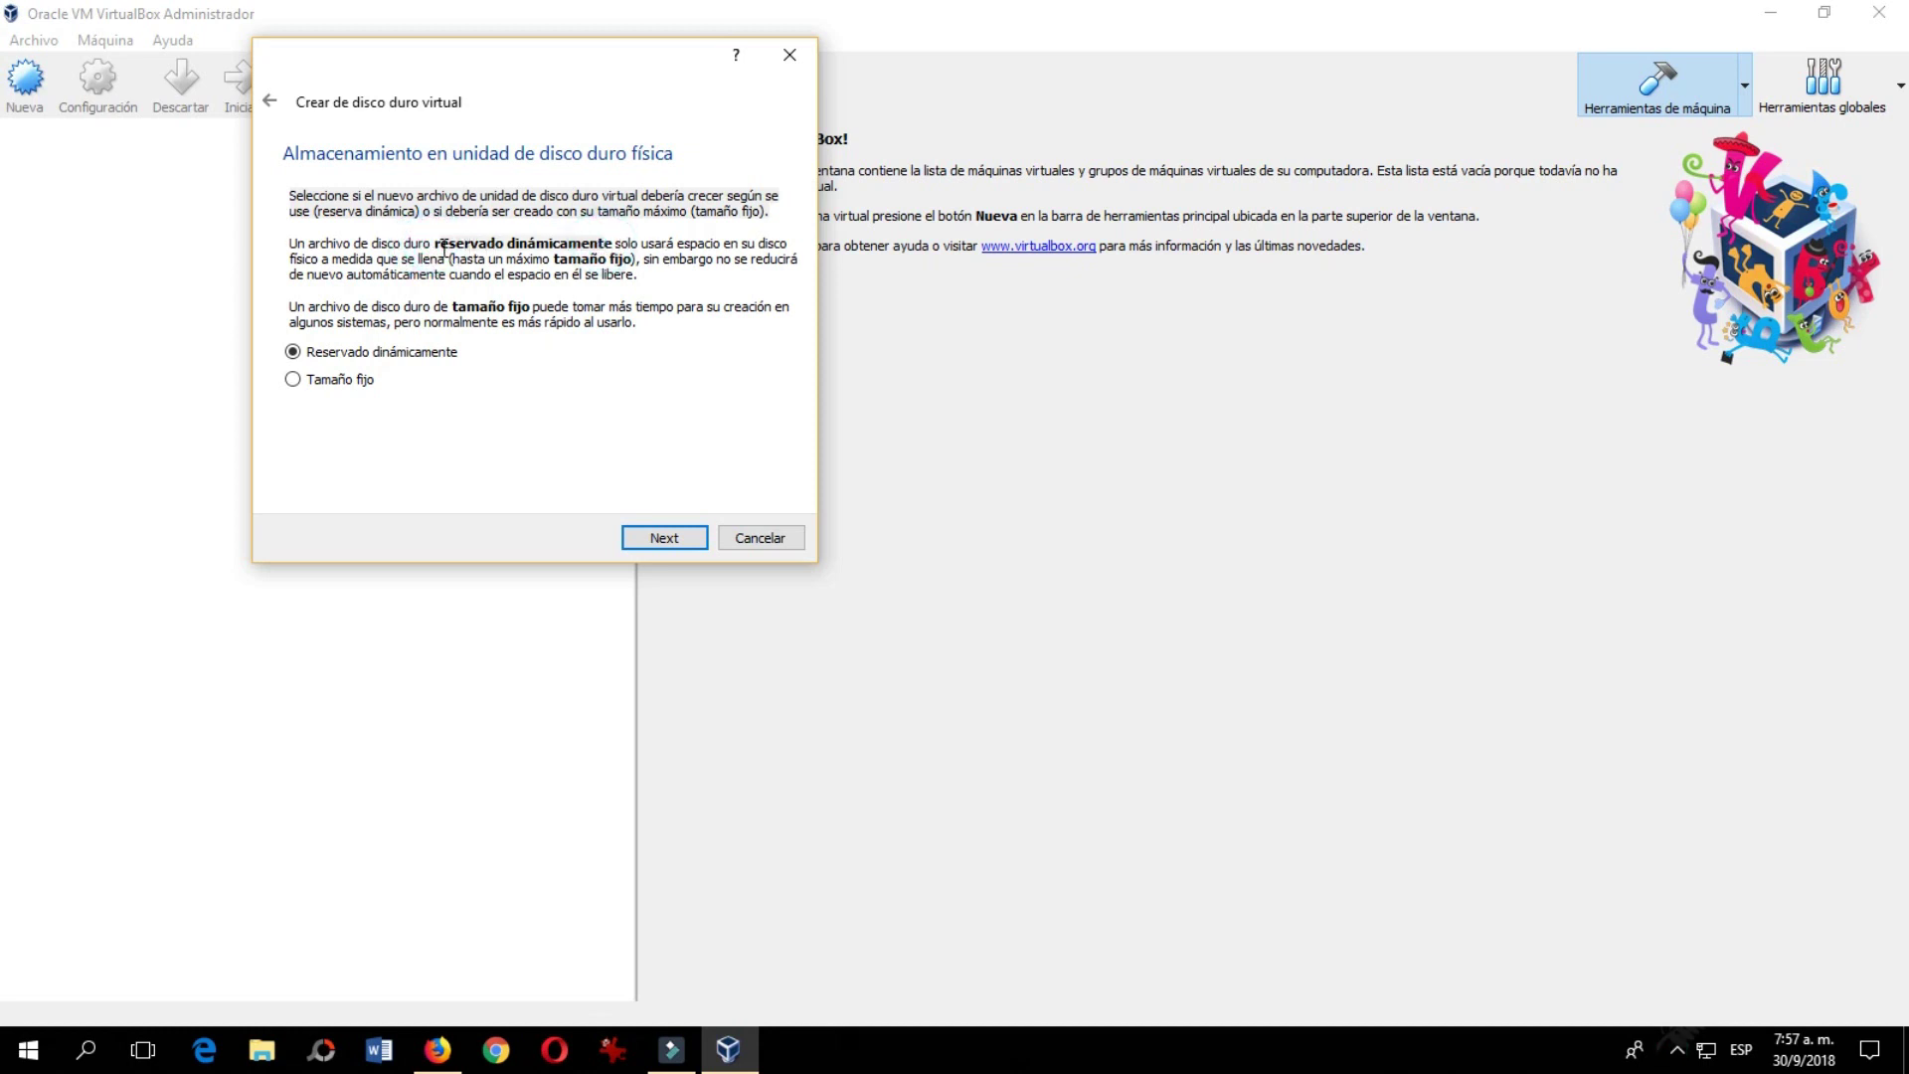
{"action": "left_click", "coordinate": [443, 257]}
{"action": "left_click", "coordinate": [356, 307]}
{"action": "left_click", "coordinate": [340, 307]}
{"action": "left_click", "coordinate": [664, 538]}
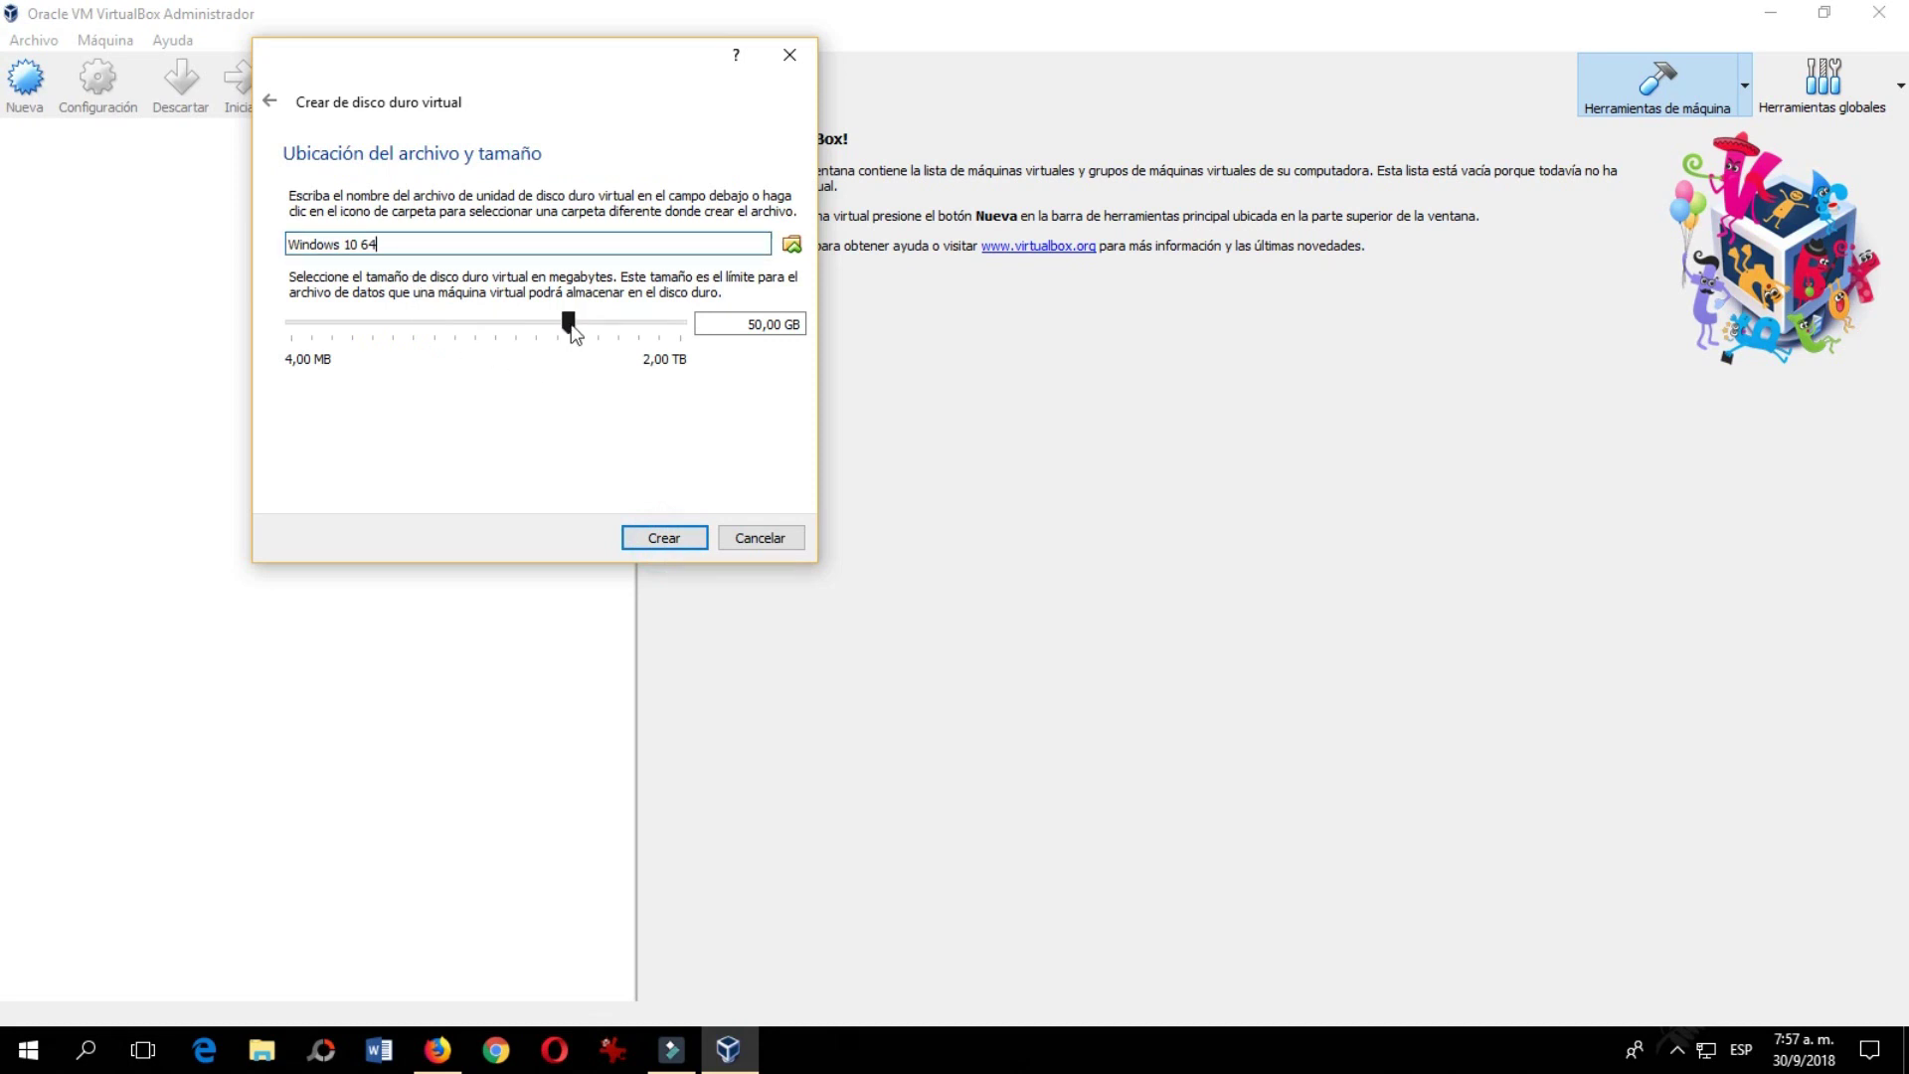
- Create an 85,60 GB virtual disk saved as Windows 10 64.vdi in the C:\Maquinas Virtuales\Windows 10 folder
{"action": "mouse_move", "coordinate": [573, 332]}
{"action": "left_click_drag", "start_coordinate": [573, 332], "coordinate": [590, 336]}
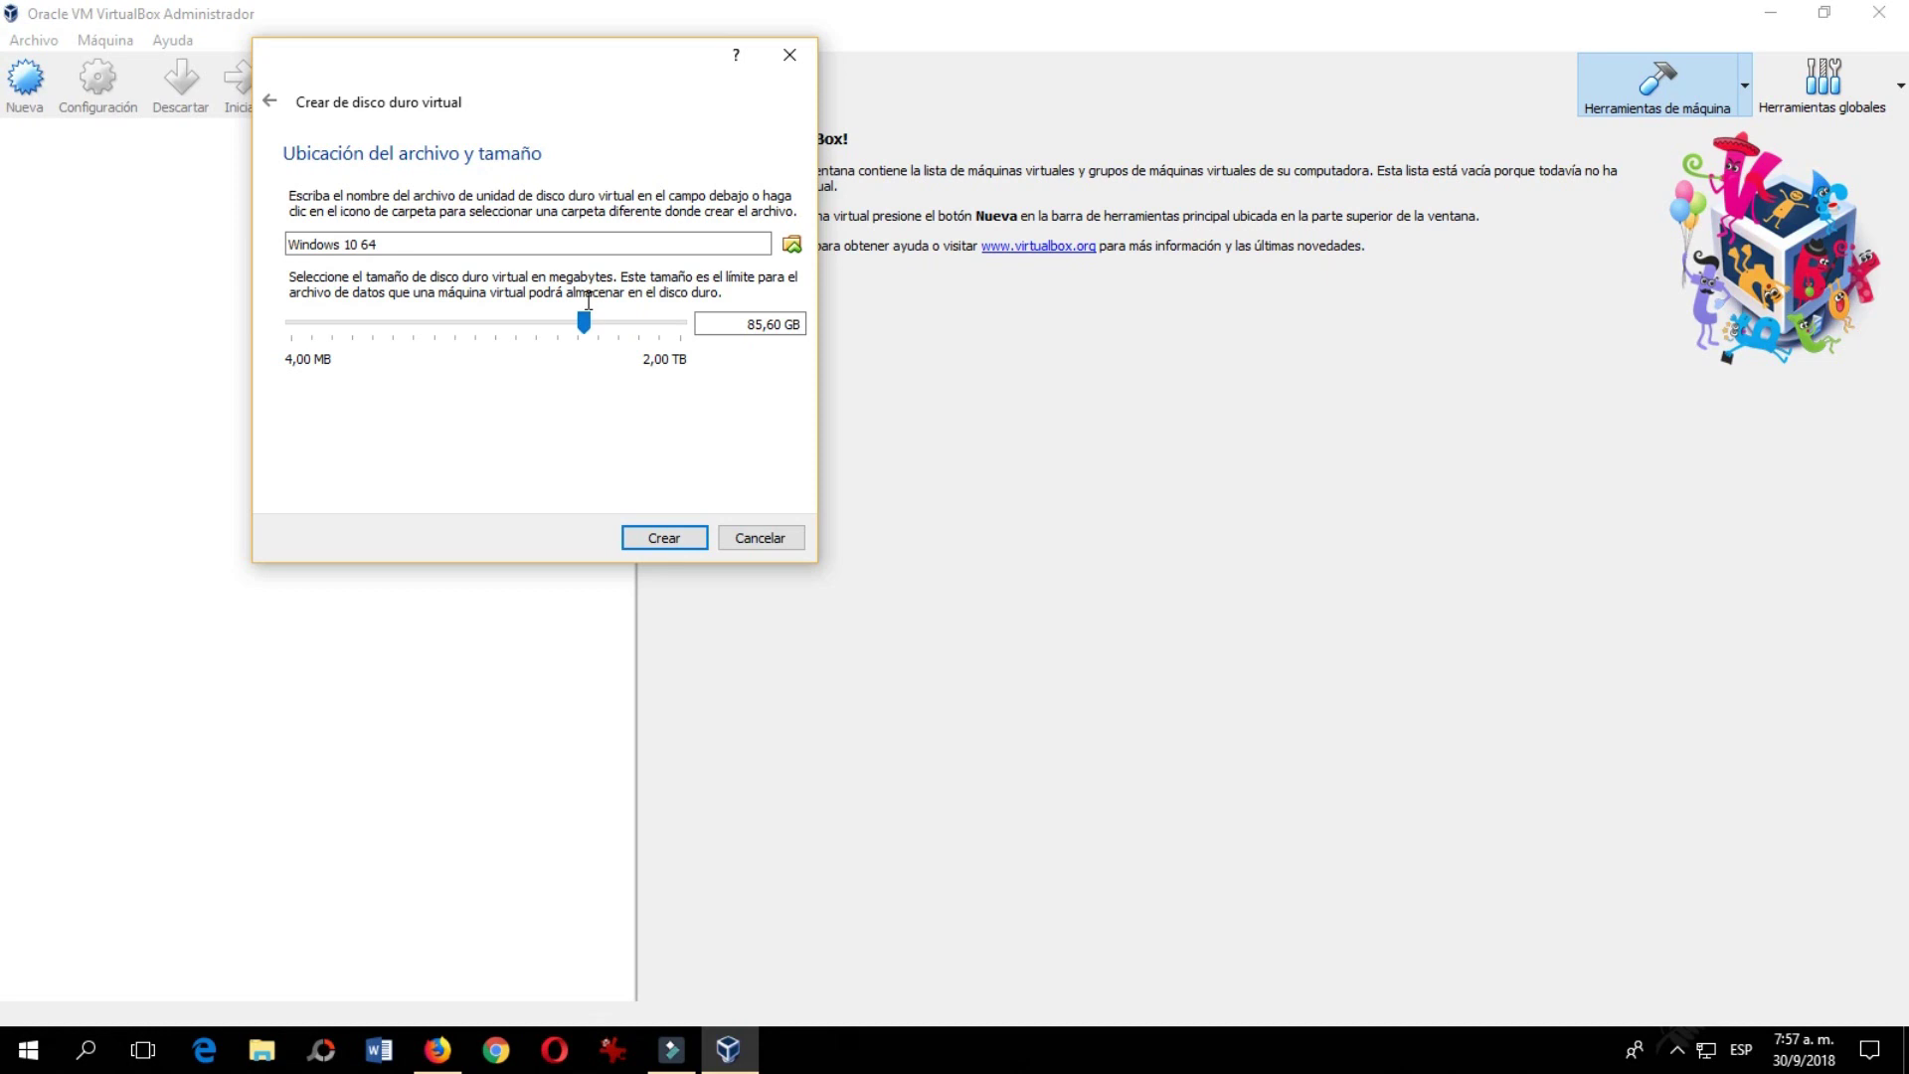
{"action": "left_click", "coordinate": [792, 244]}
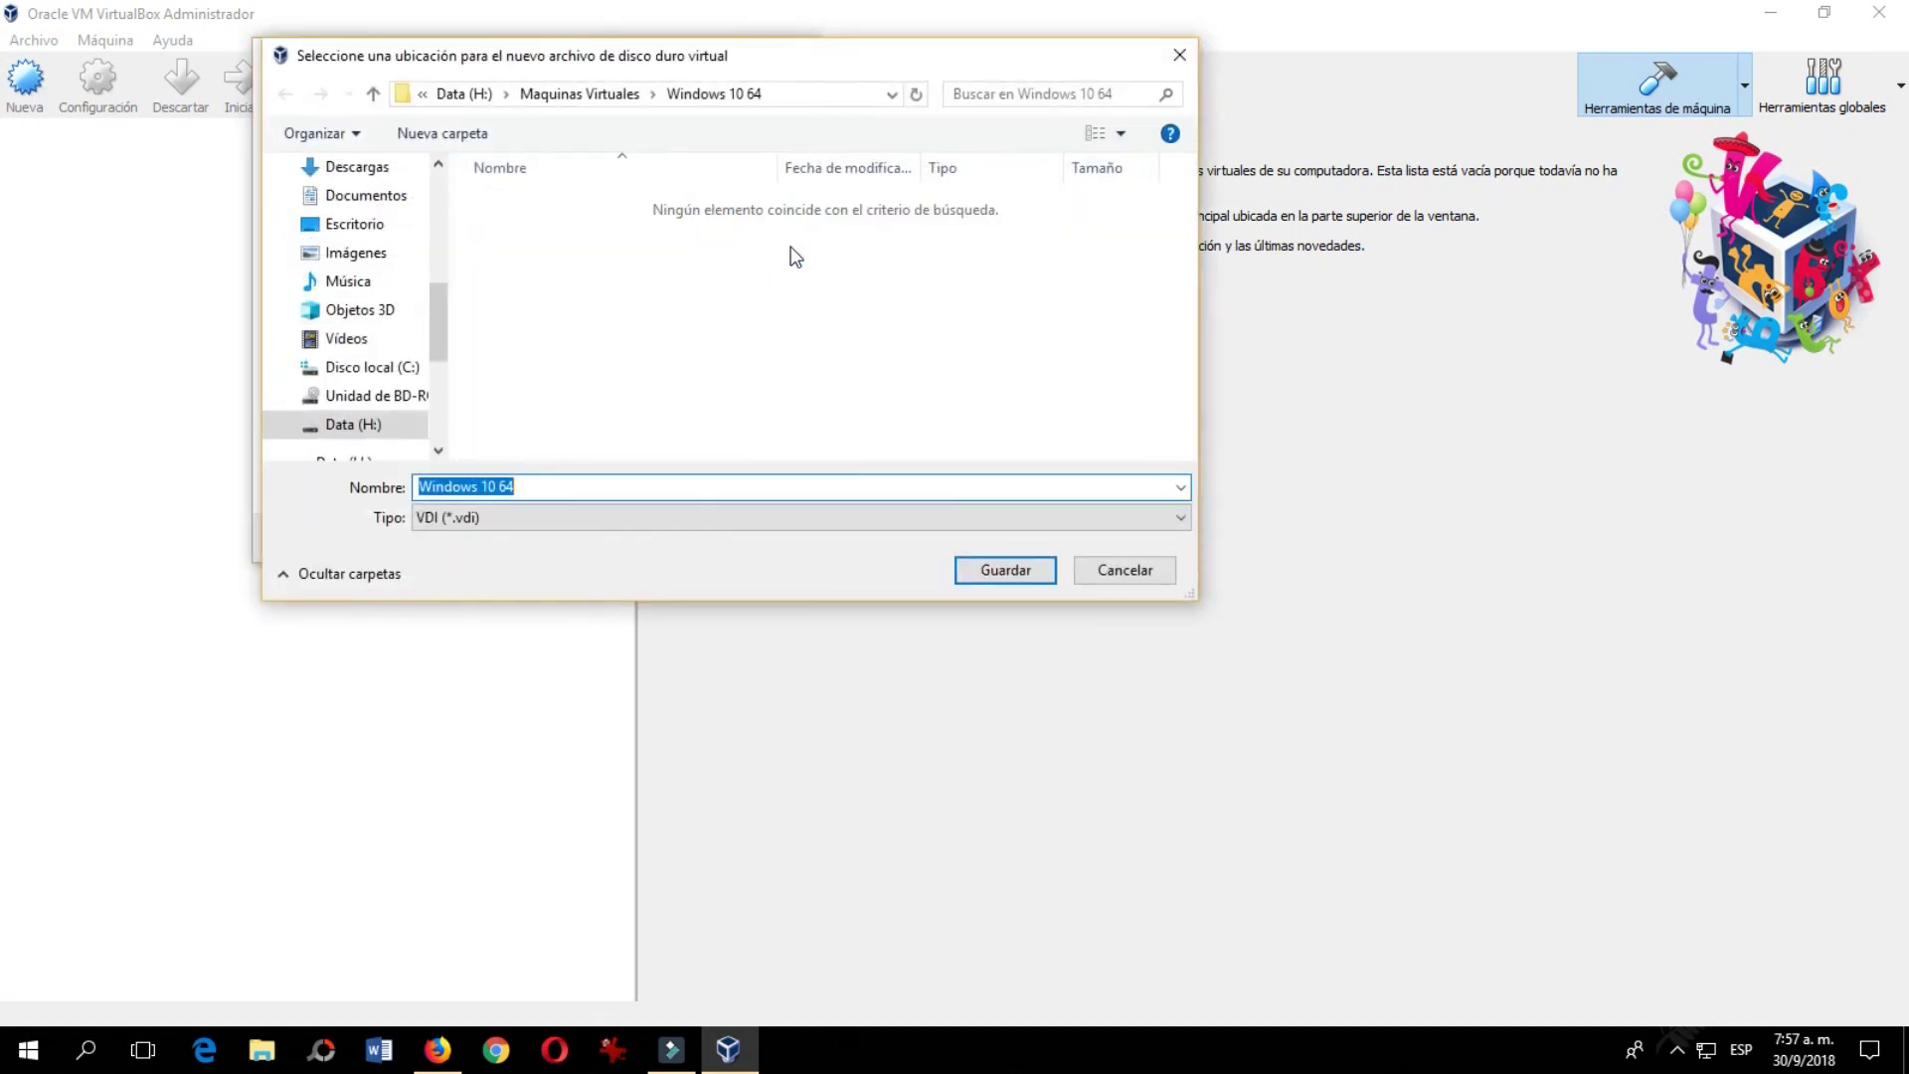
{"action": "left_click", "coordinate": [358, 370]}
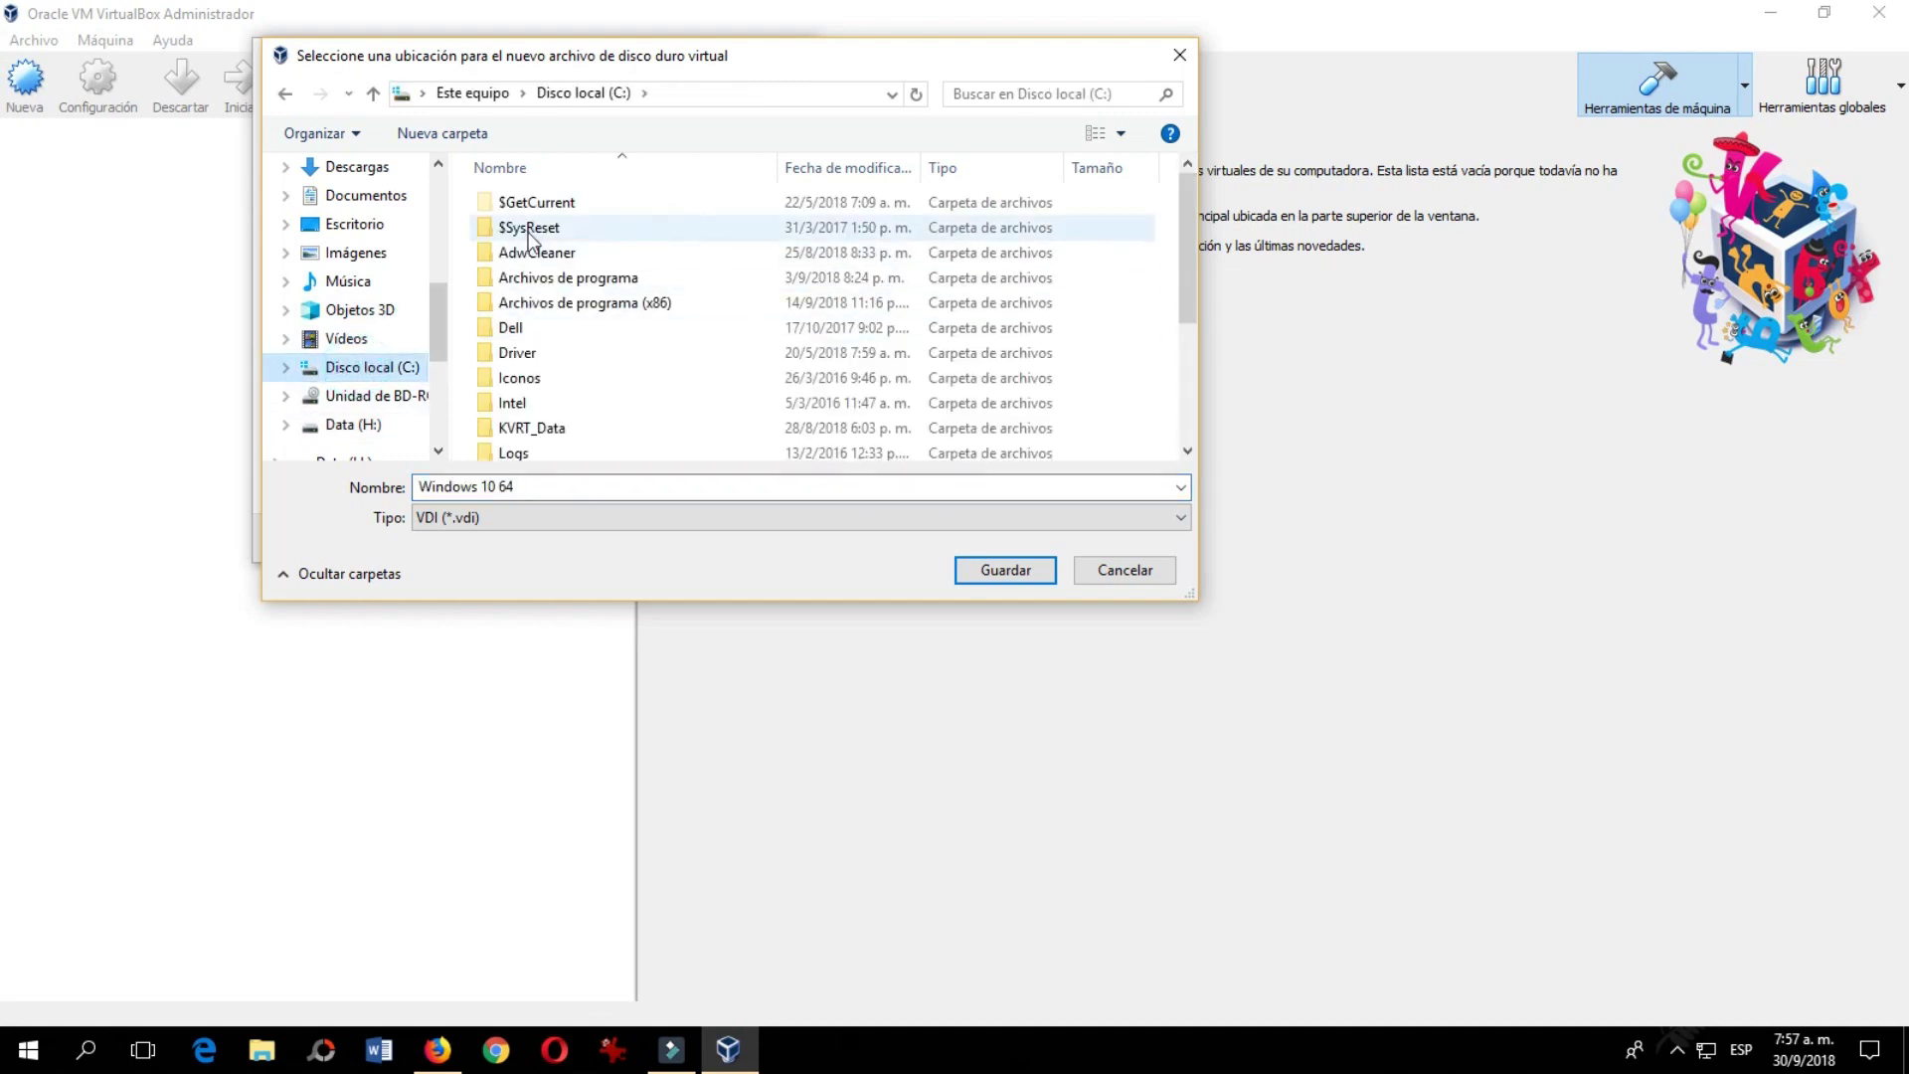
{"action": "left_click", "coordinate": [513, 403]}
{"action": "scroll", "coordinate": [512, 412], "scroll_direction": "down", "scroll_amount": 3}
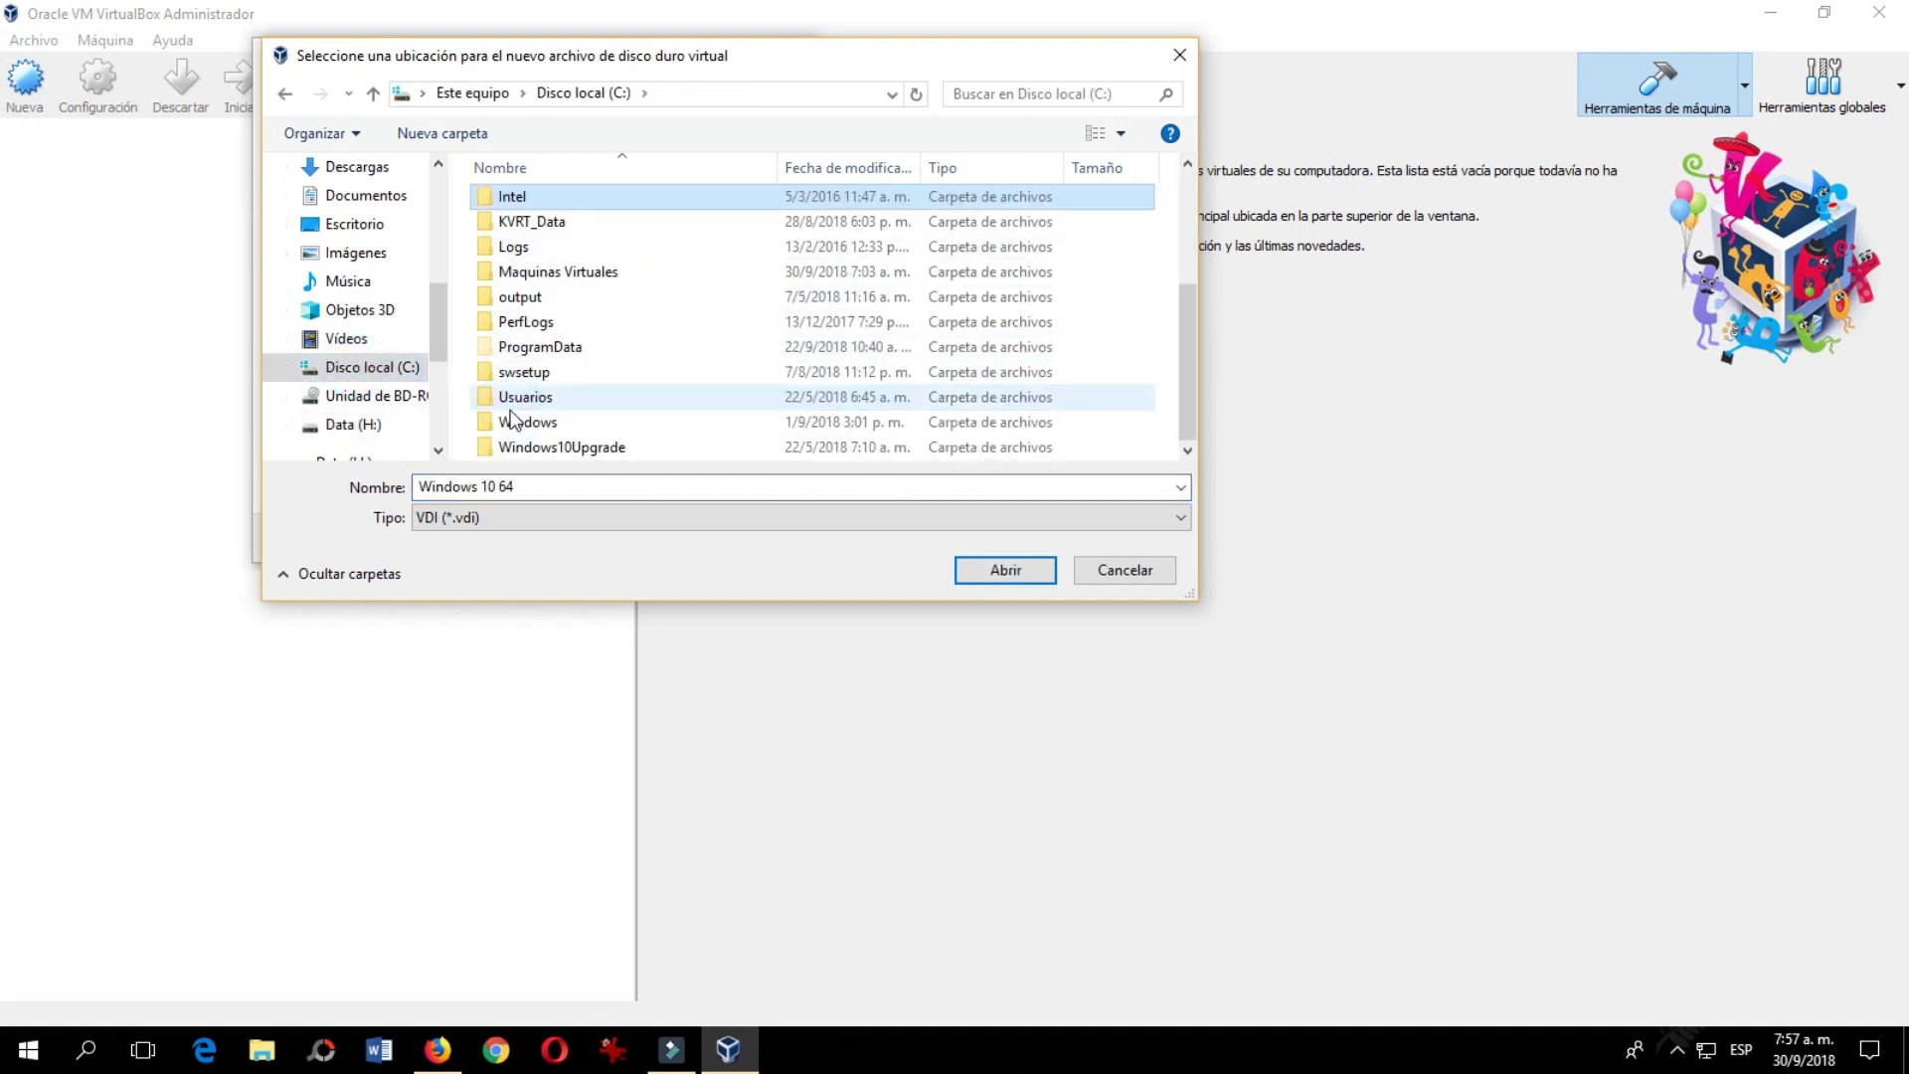
{"action": "double_click", "coordinate": [511, 274]}
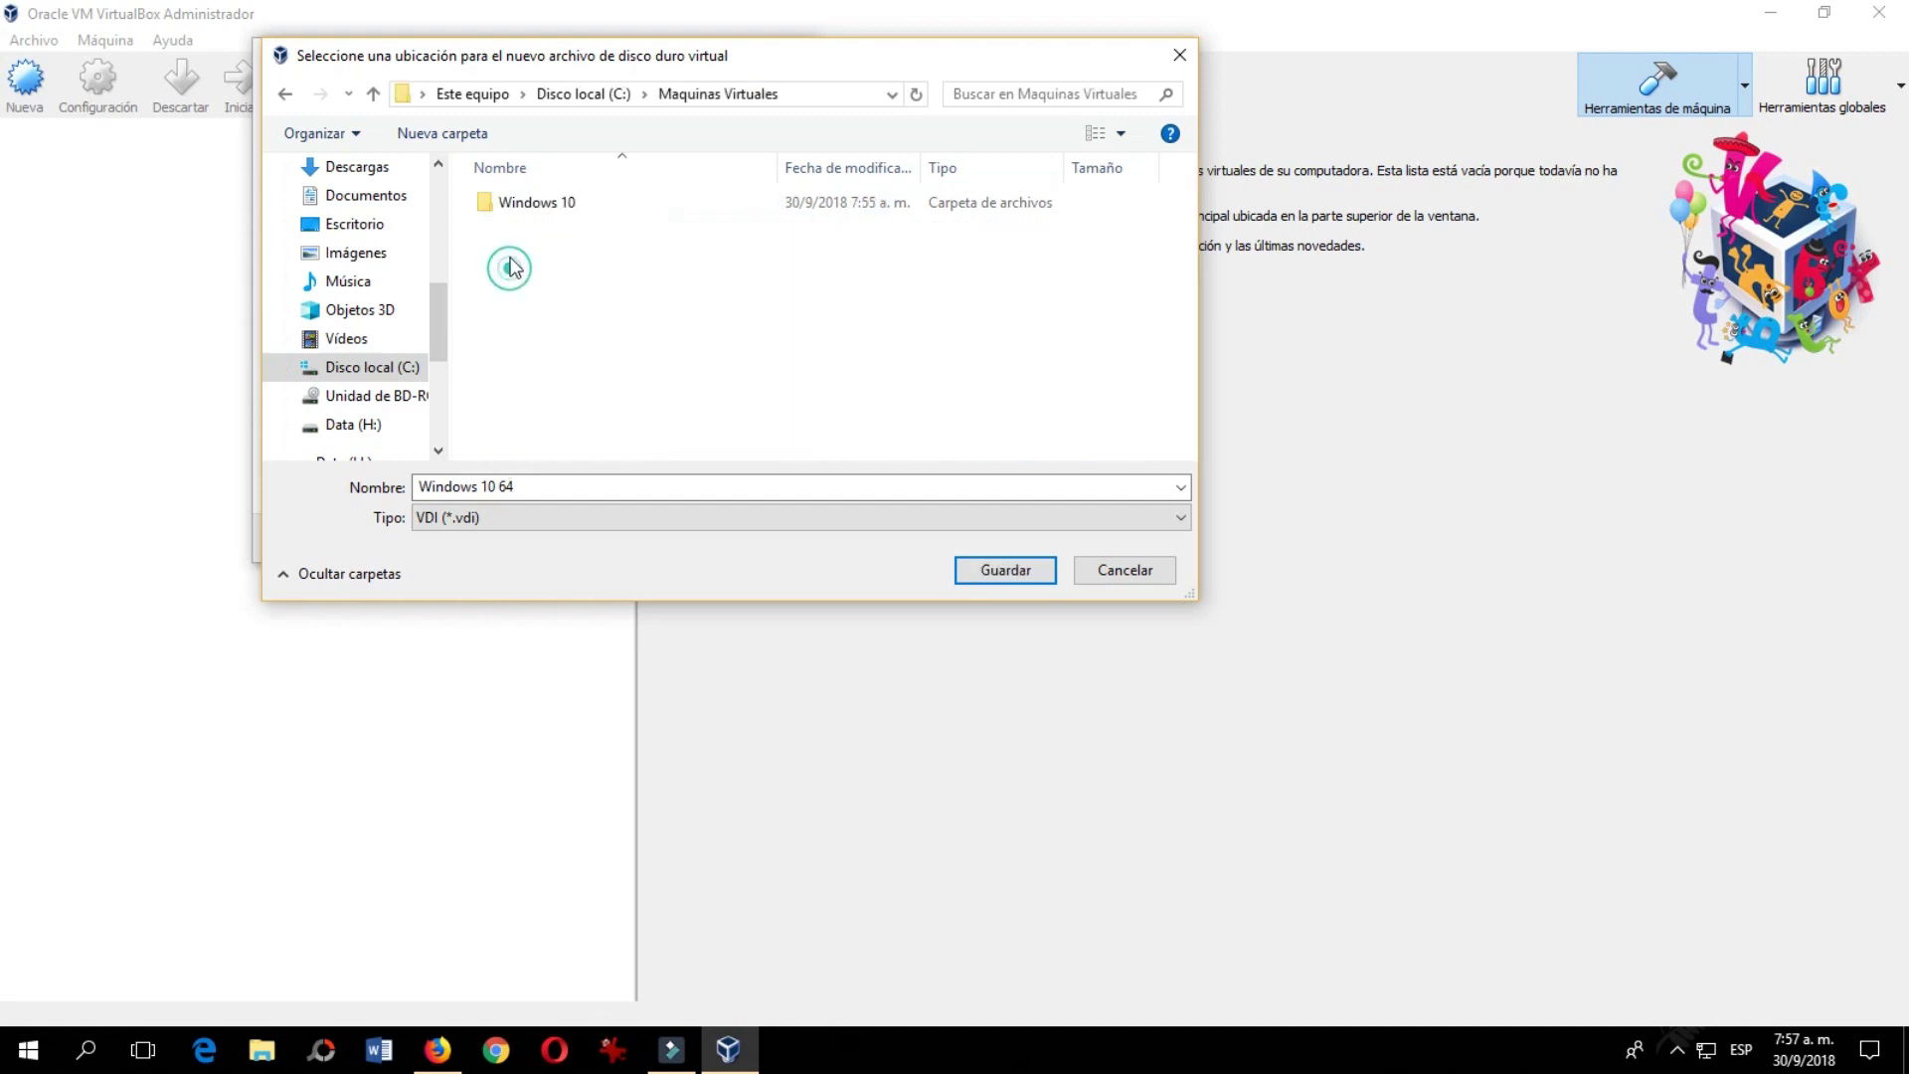
{"action": "double_click", "coordinate": [511, 200]}
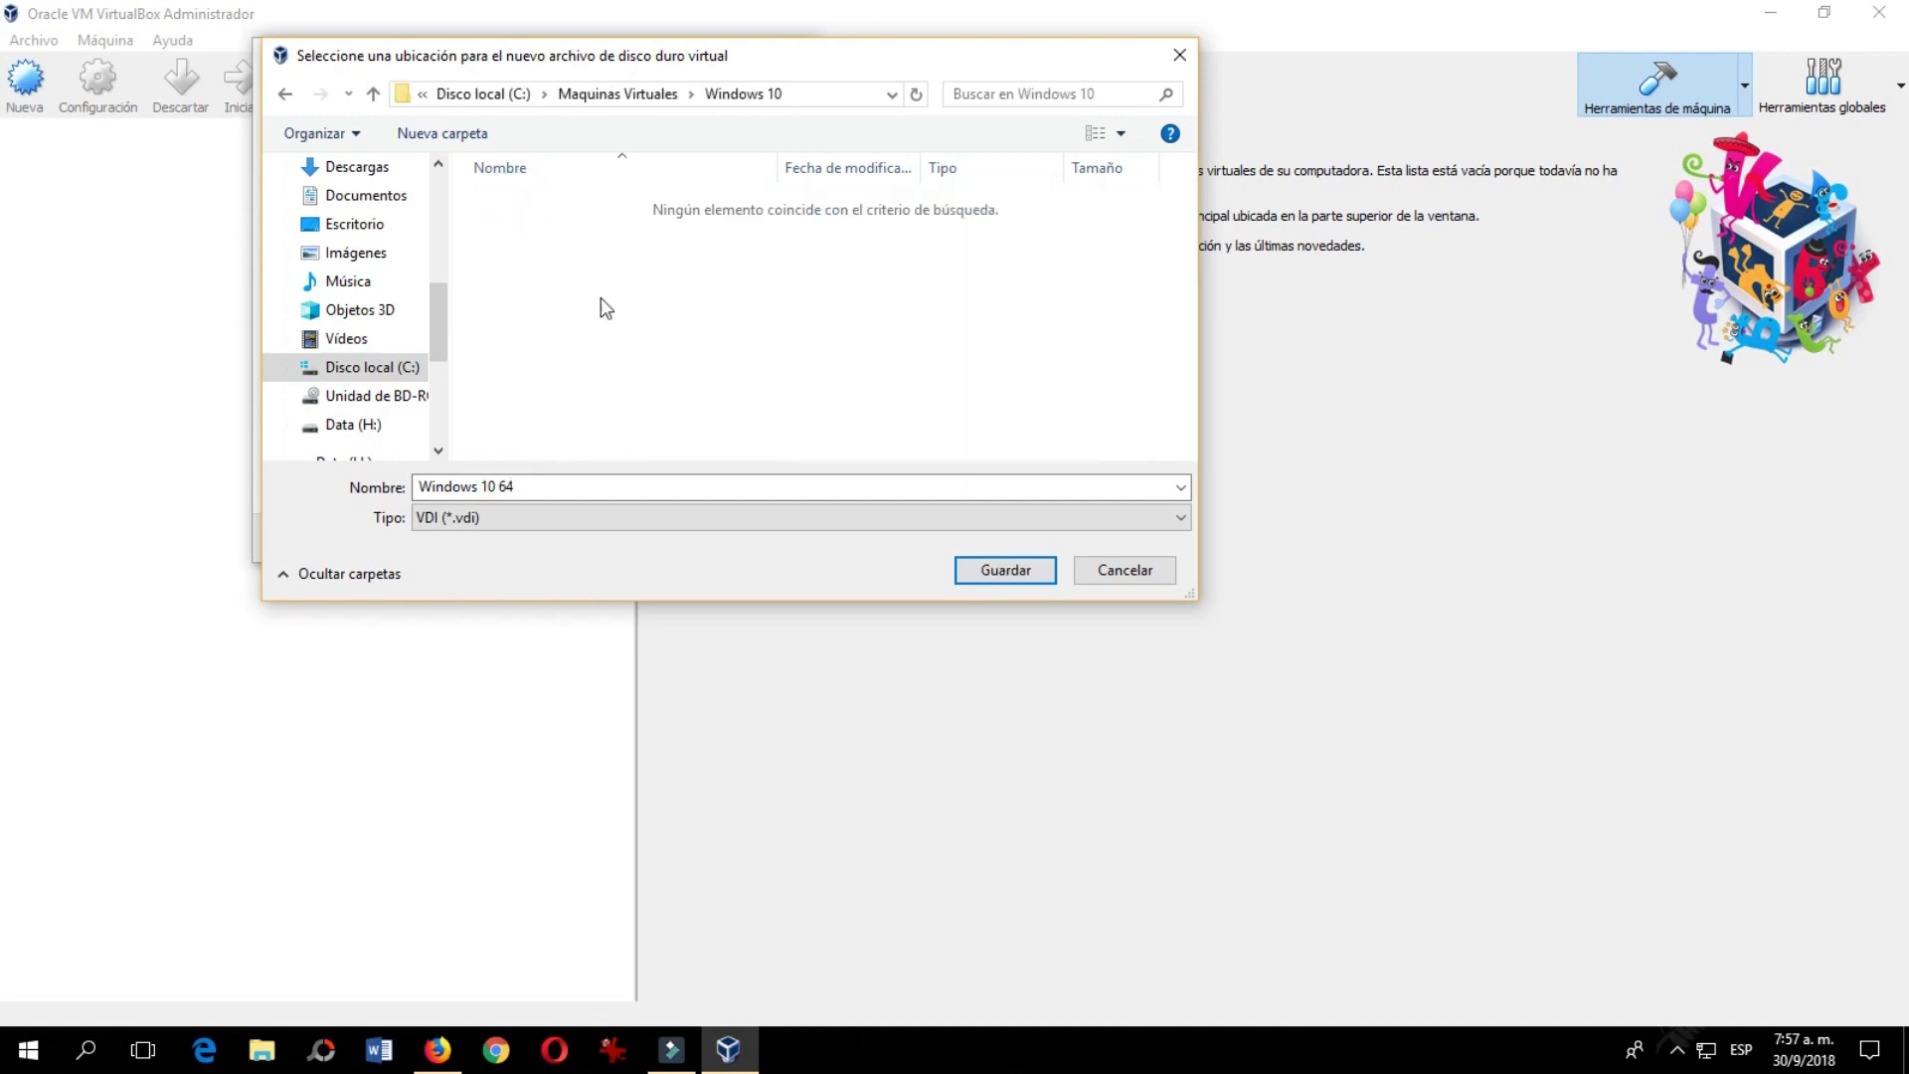
{"action": "left_click", "coordinate": [998, 570]}
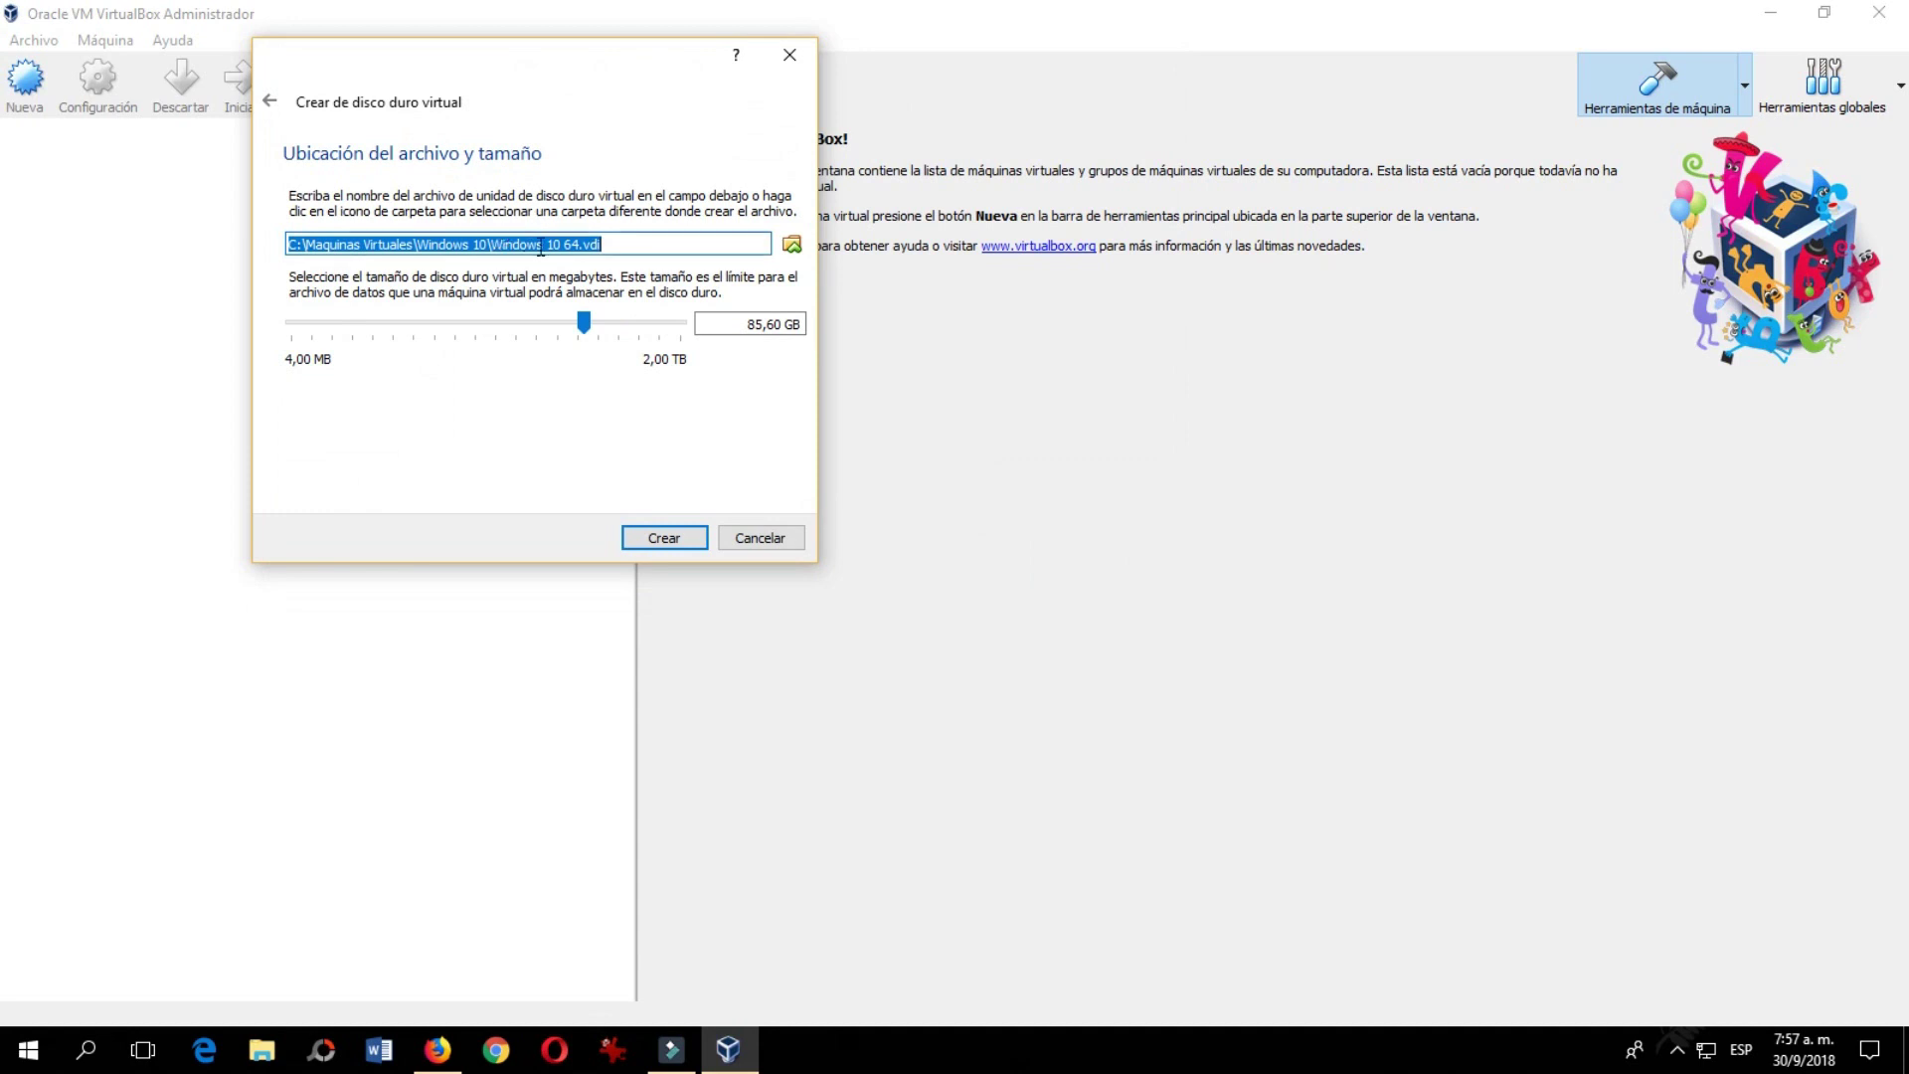
{"action": "left_click", "coordinate": [647, 259]}
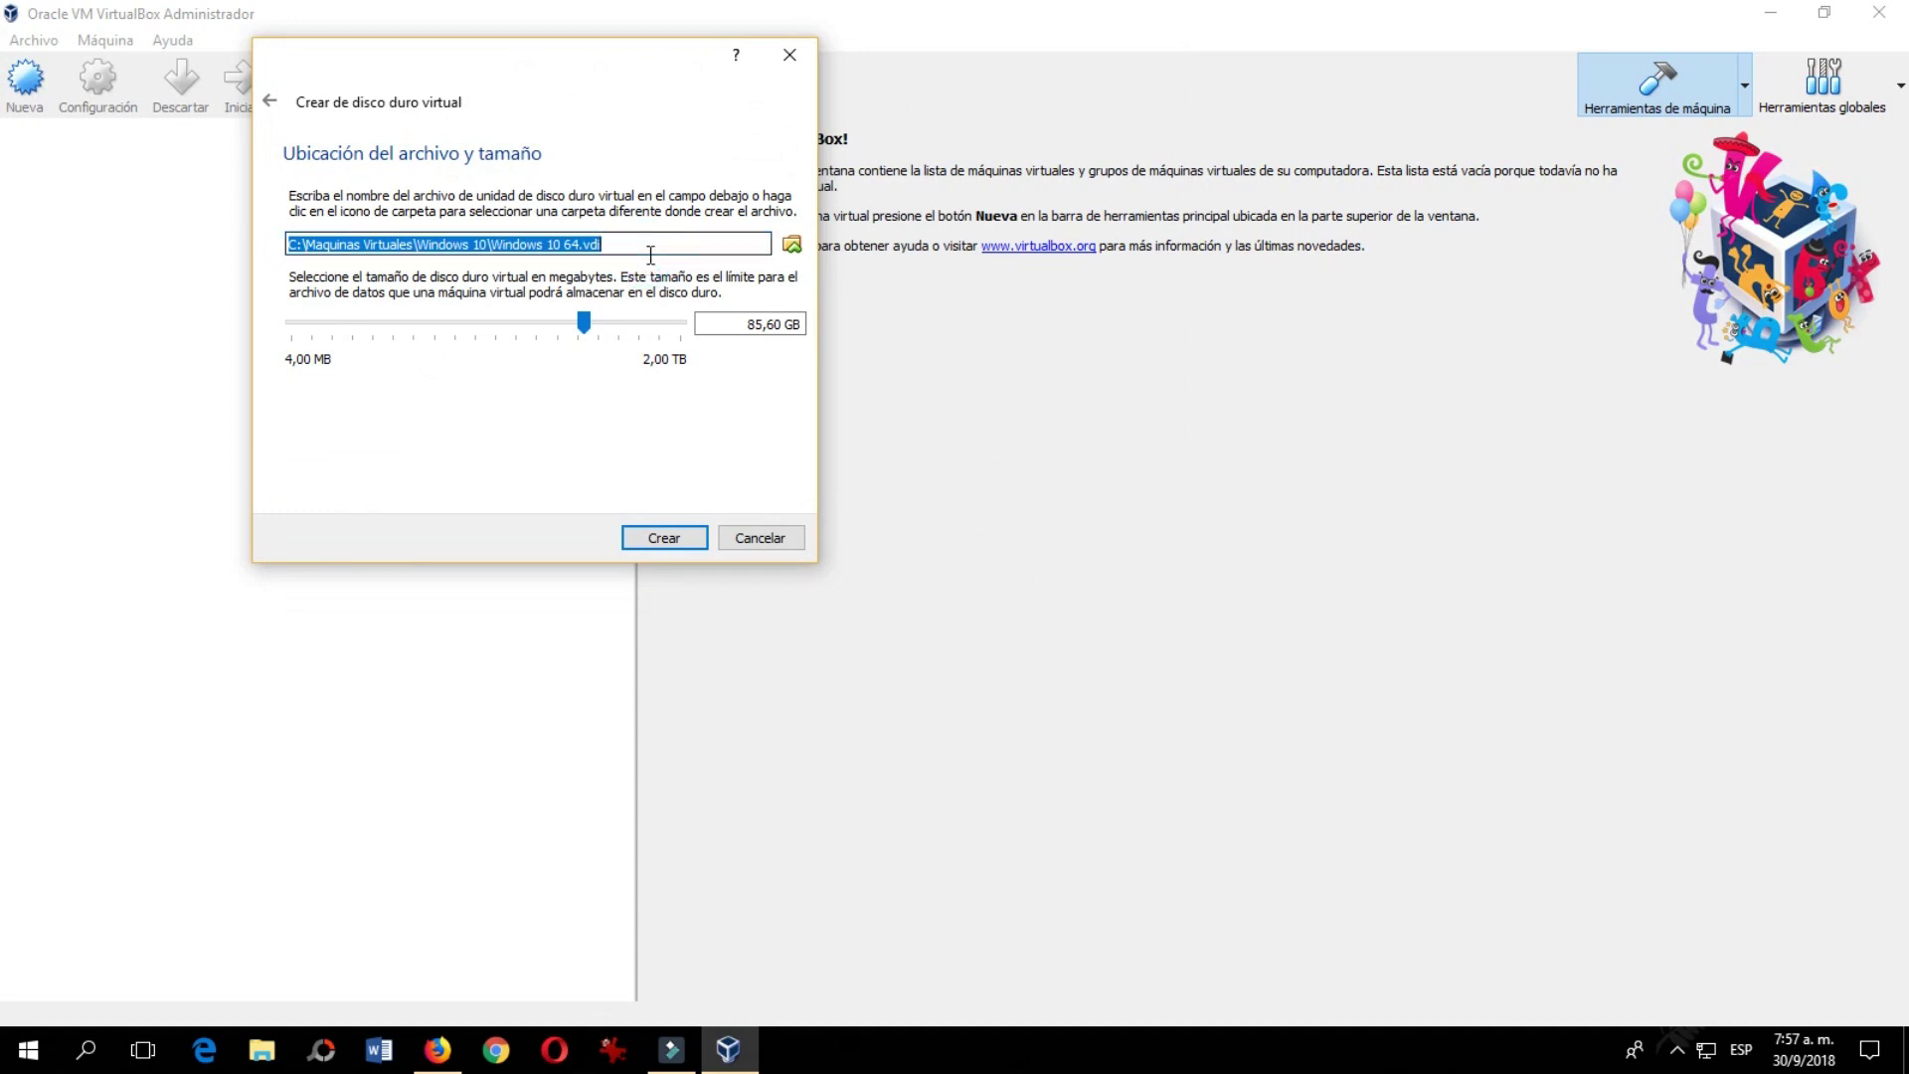
{"action": "left_click", "coordinate": [662, 538]}
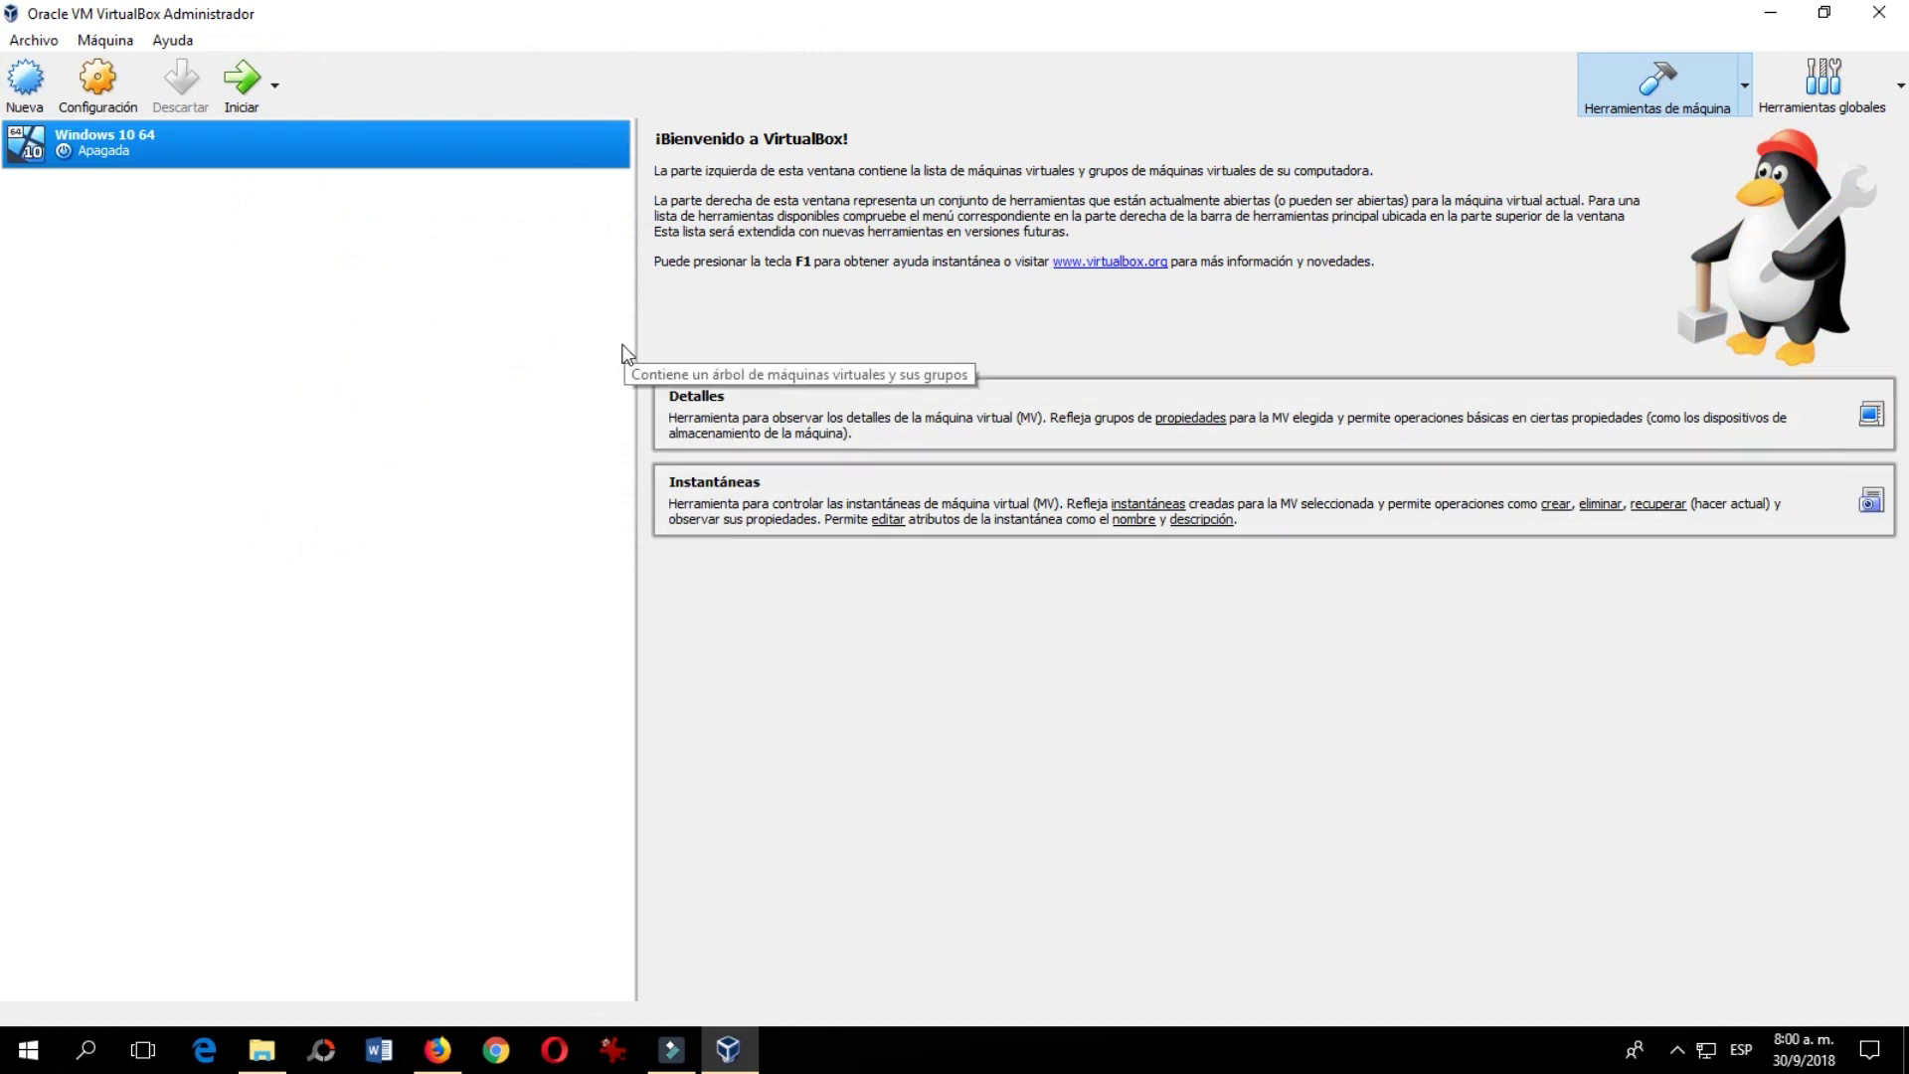
- Open the Windows 10 64 machine's settings and review its general basic, advanced, description and encryption options
{"action": "left_click", "coordinate": [100, 95]}
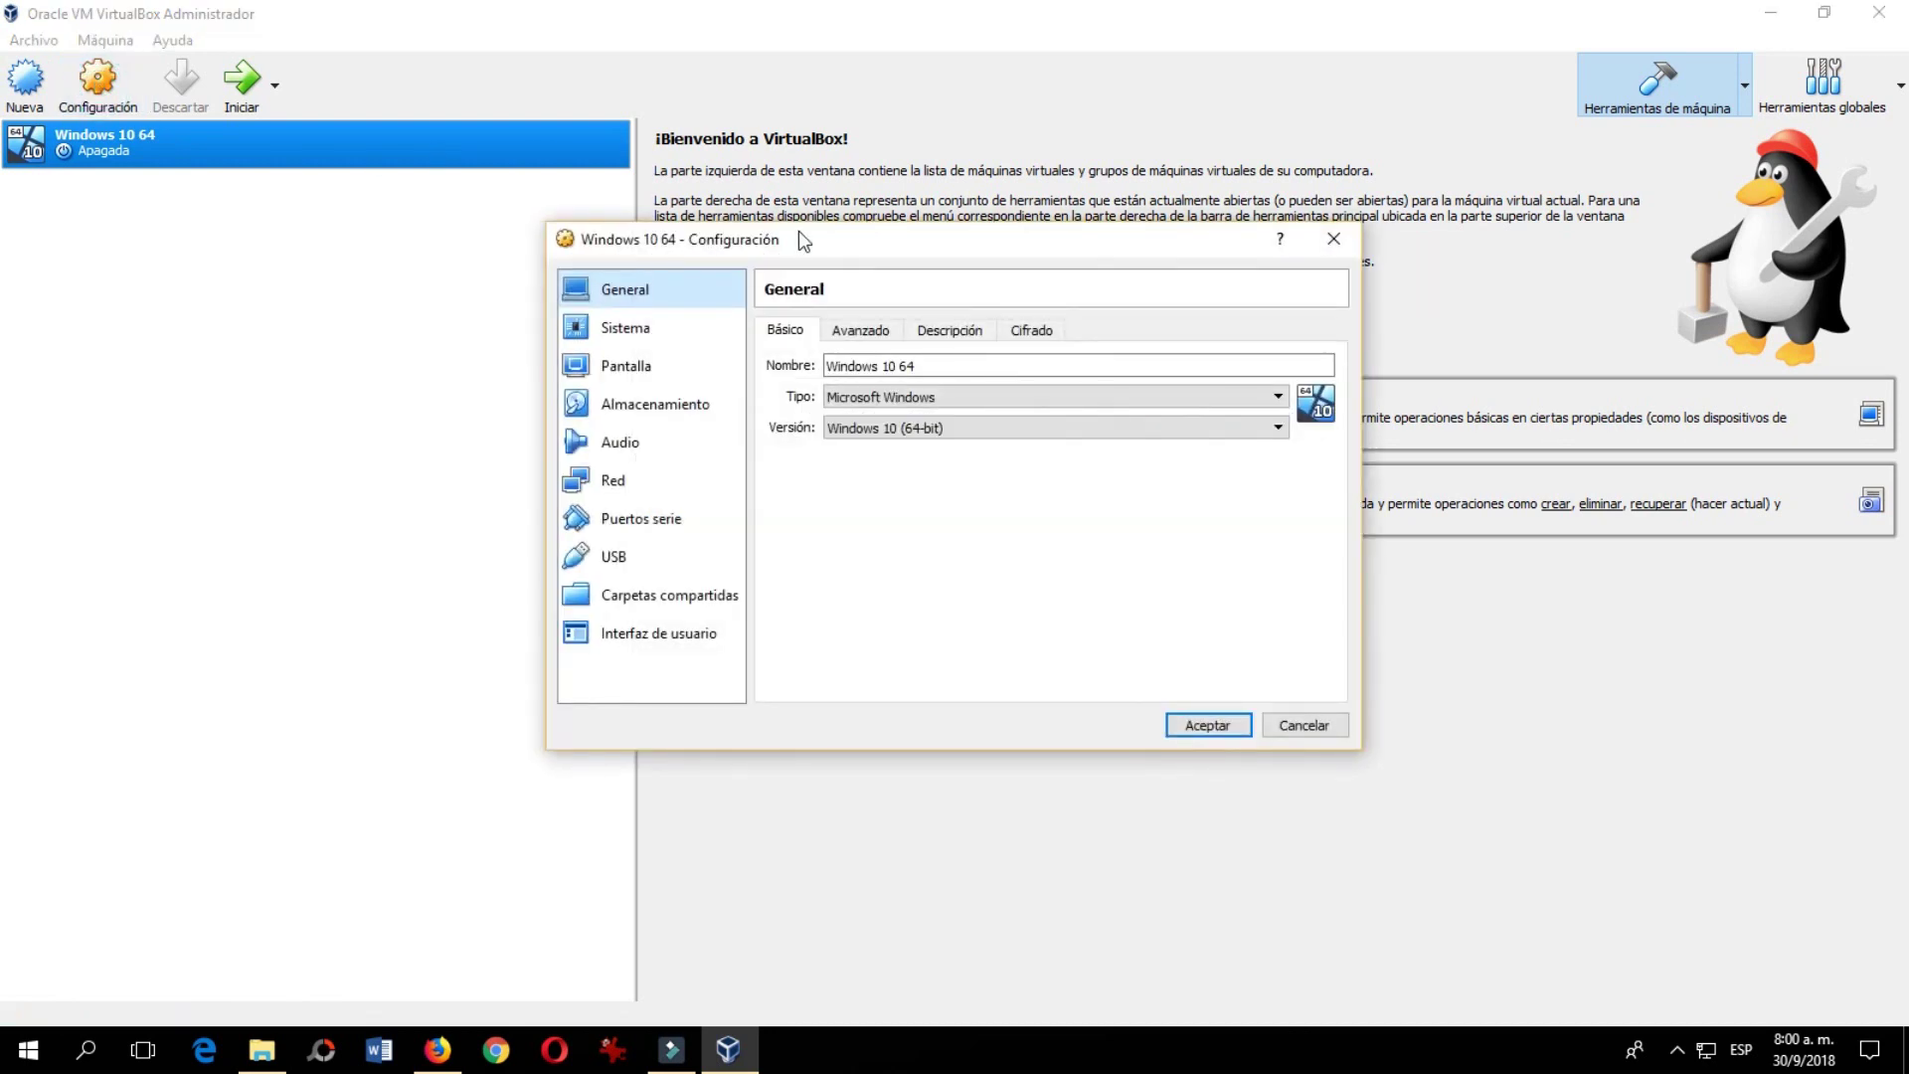
{"action": "left_click_drag", "start_coordinate": [803, 237], "coordinate": [713, 165]}
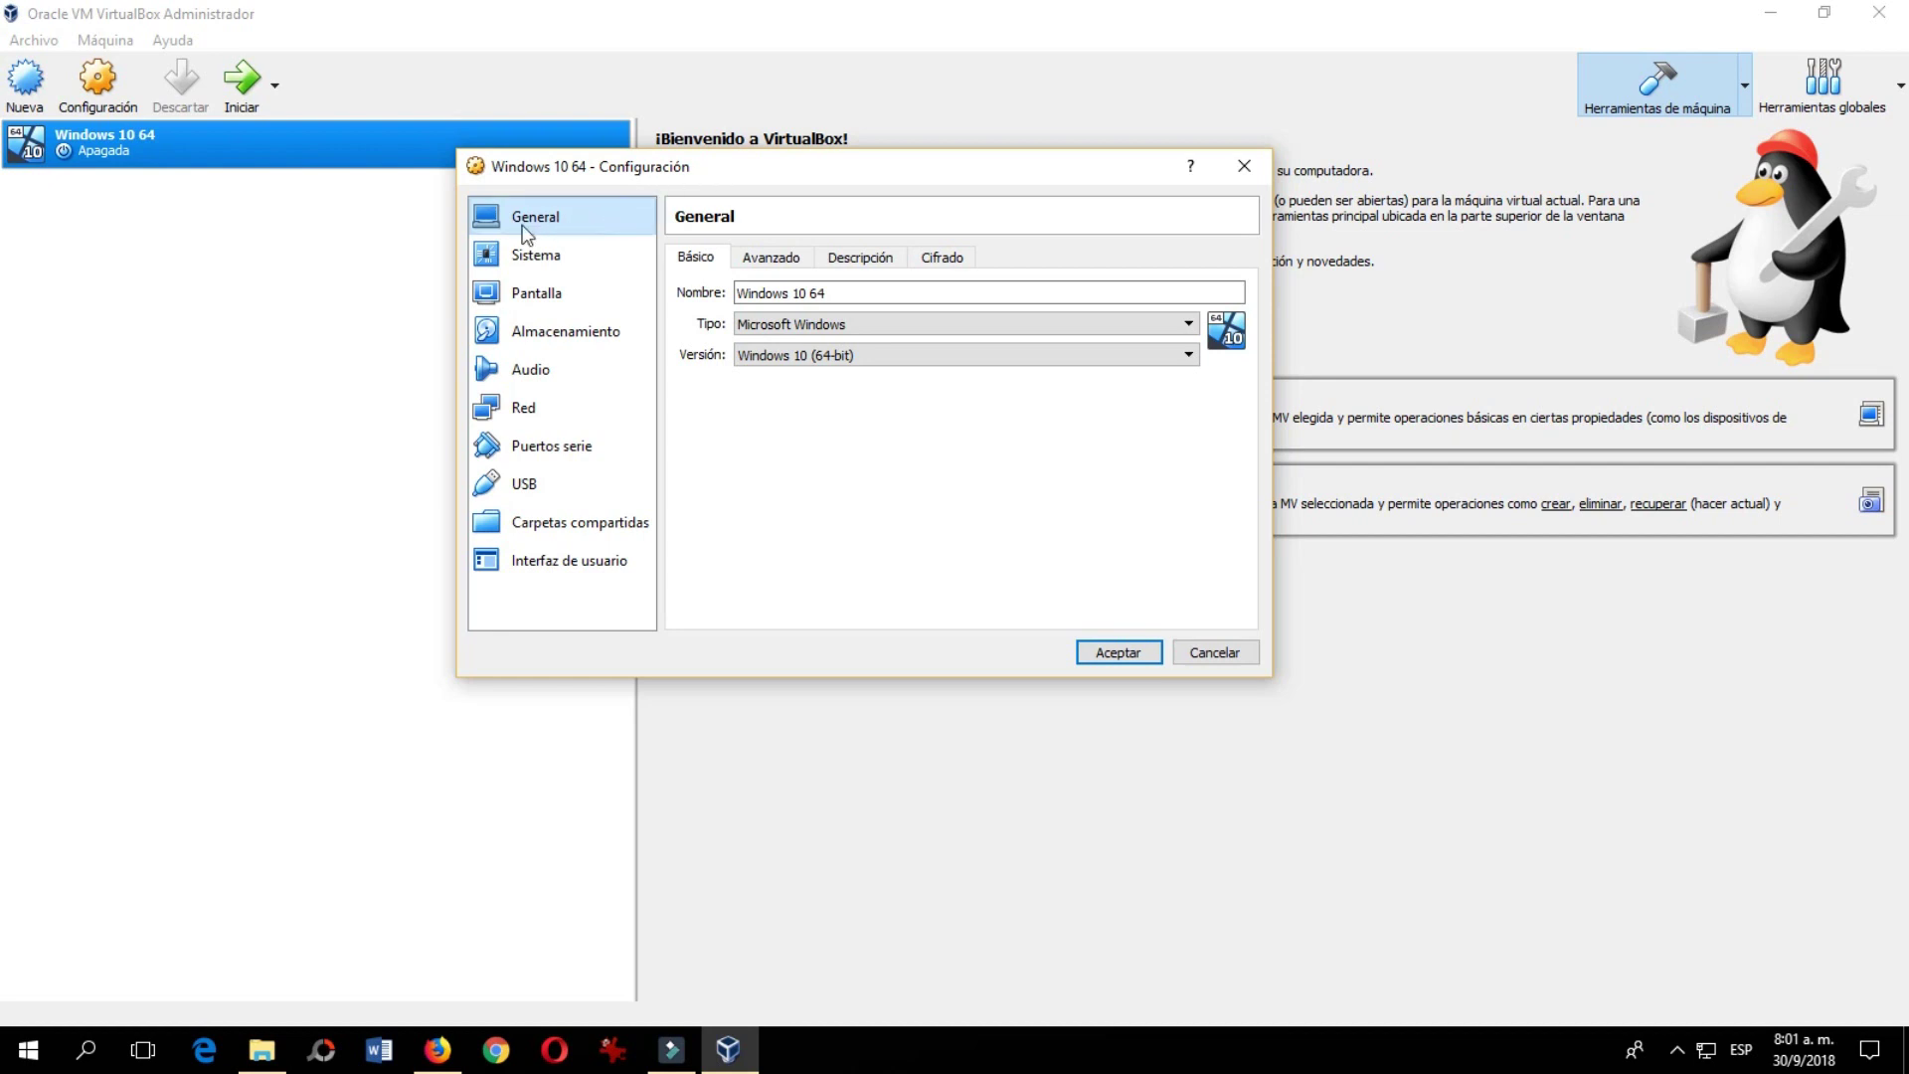
{"action": "left_click", "coordinate": [748, 290]}
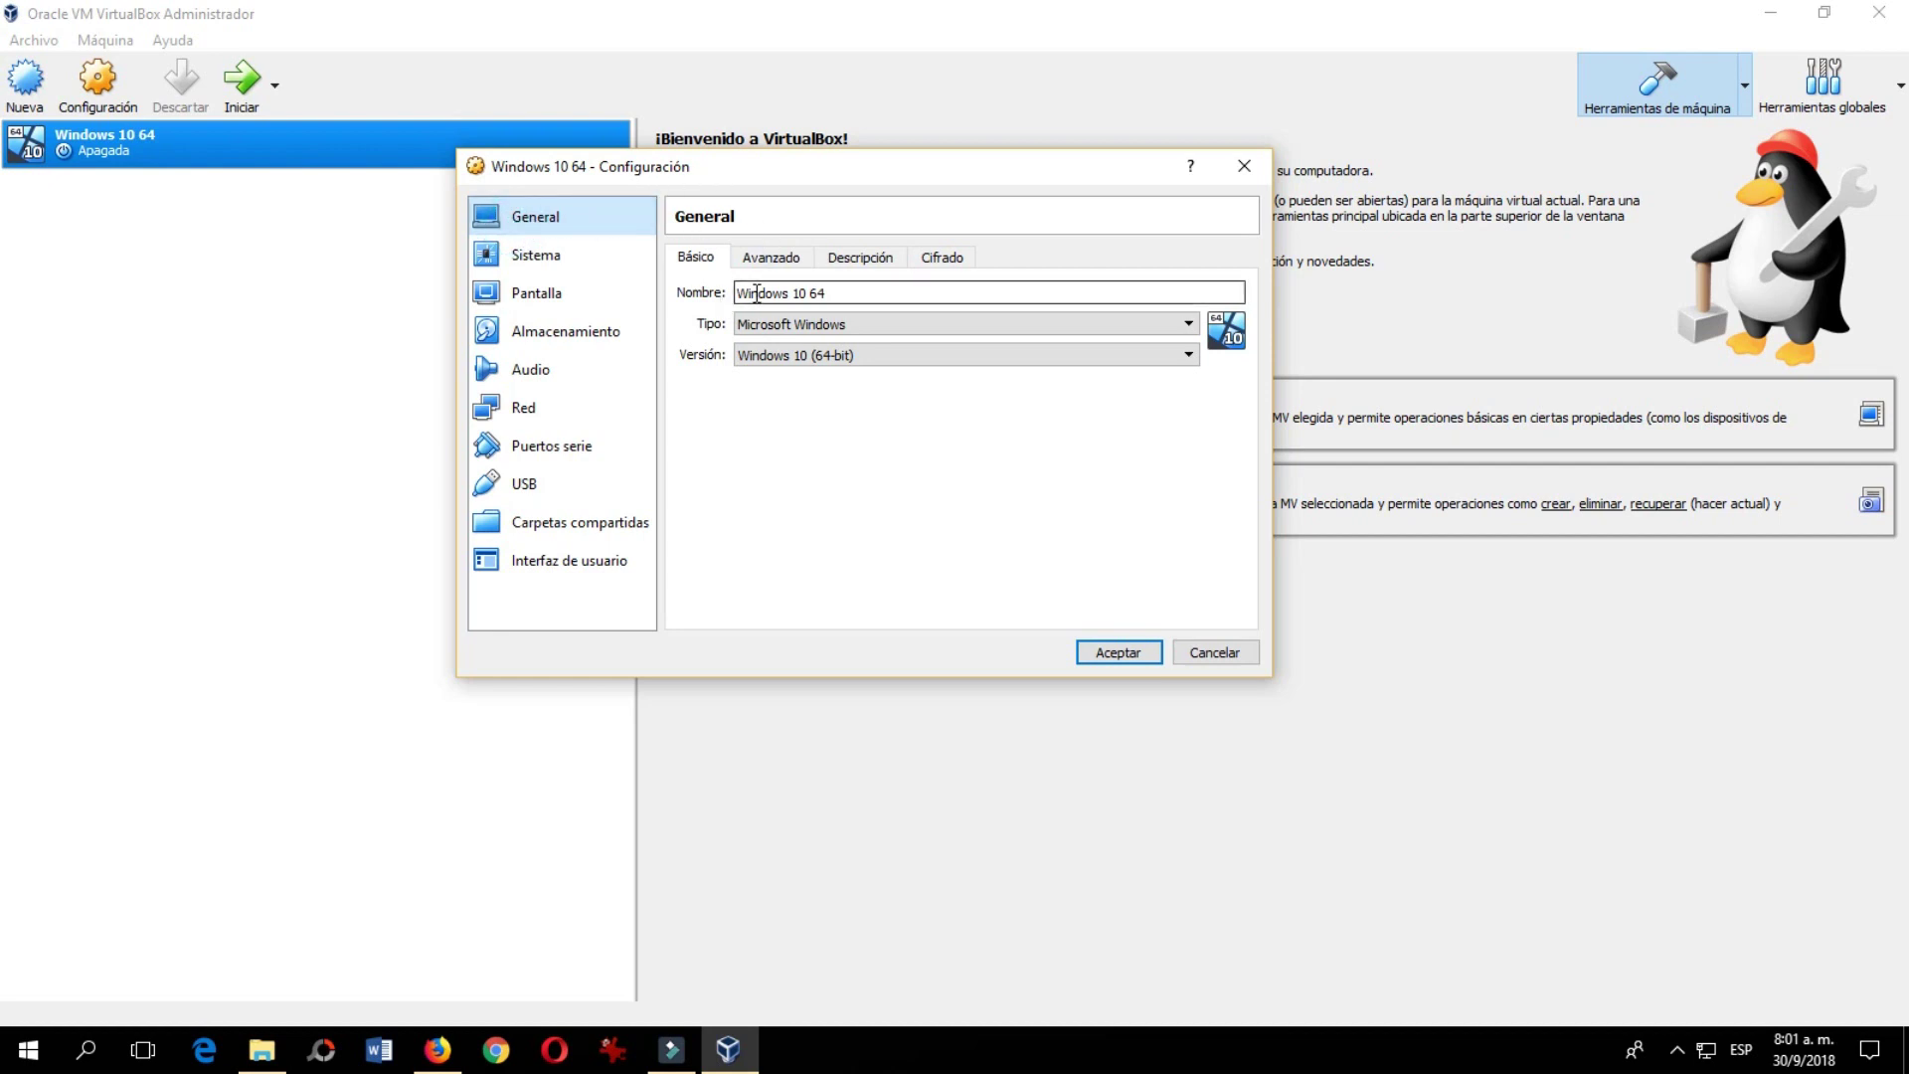
{"action": "left_click", "coordinate": [782, 265]}
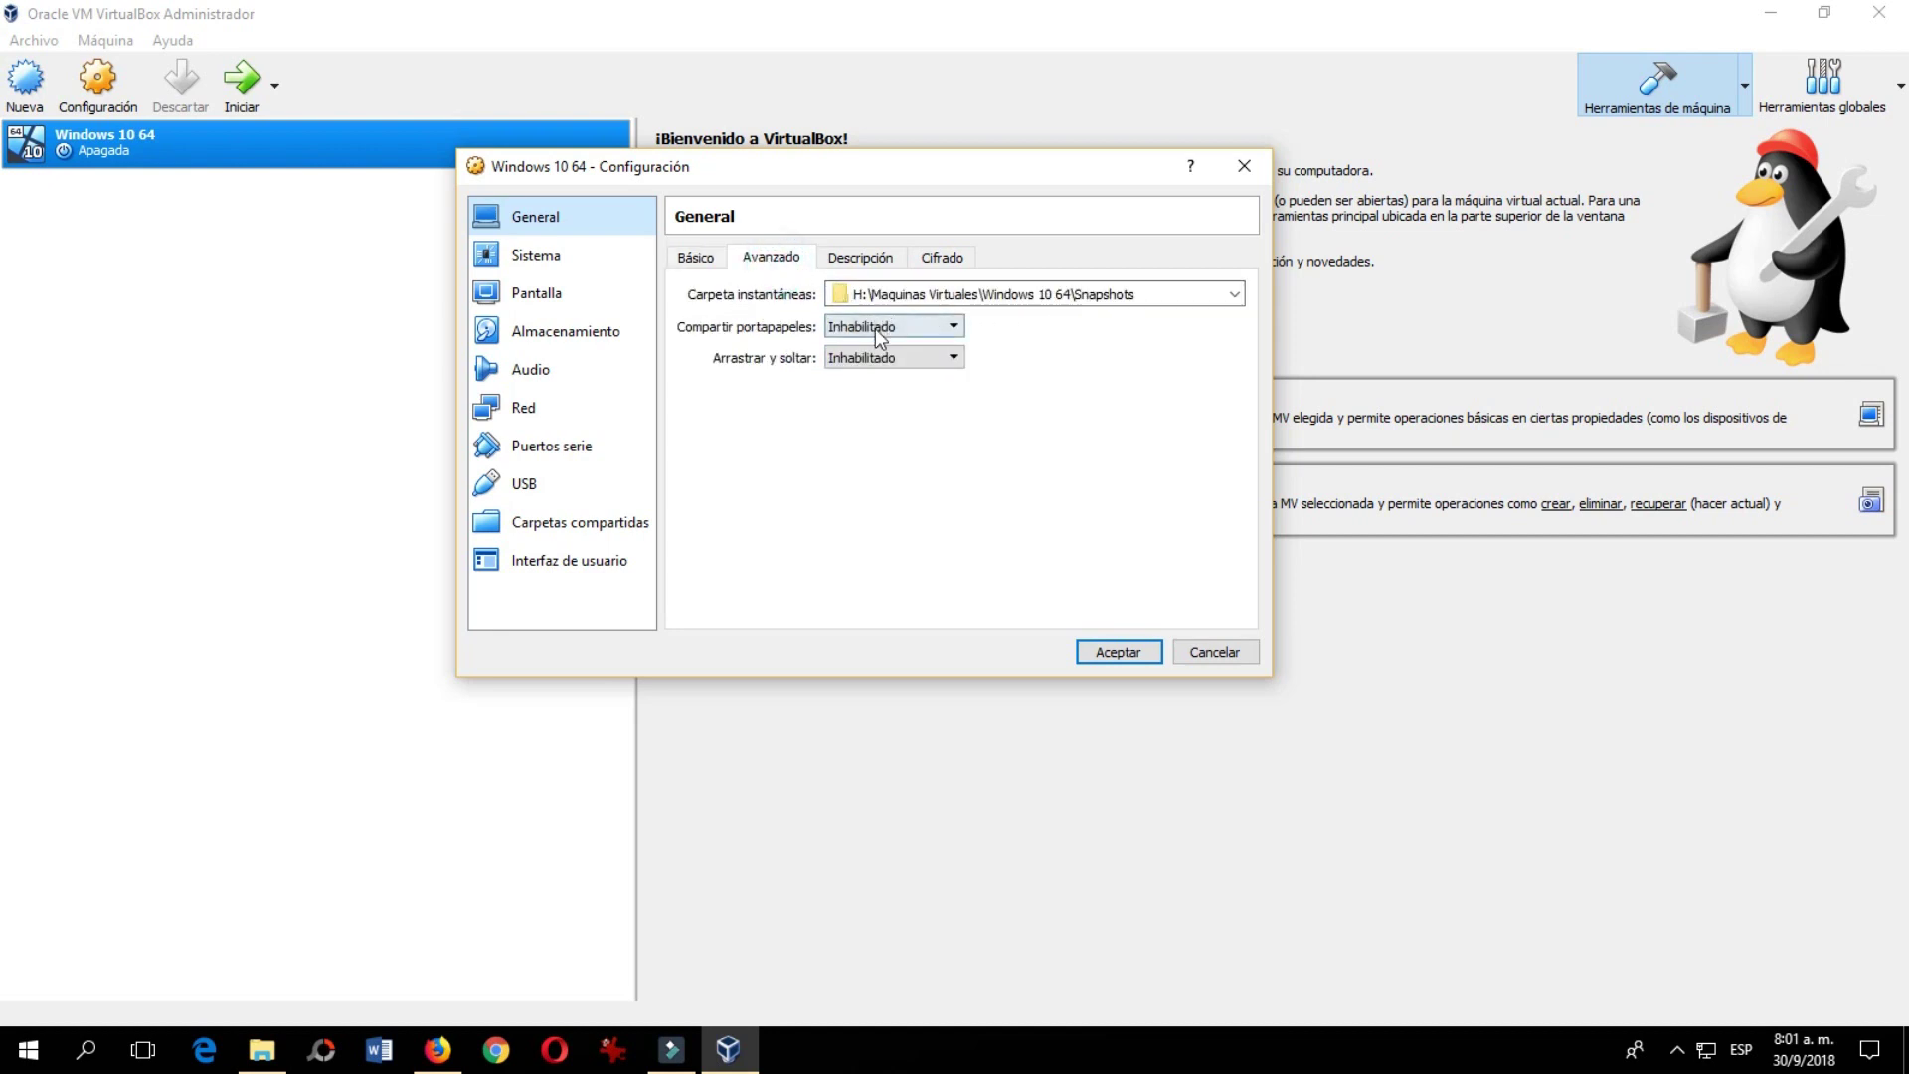
{"action": "left_click", "coordinate": [863, 263]}
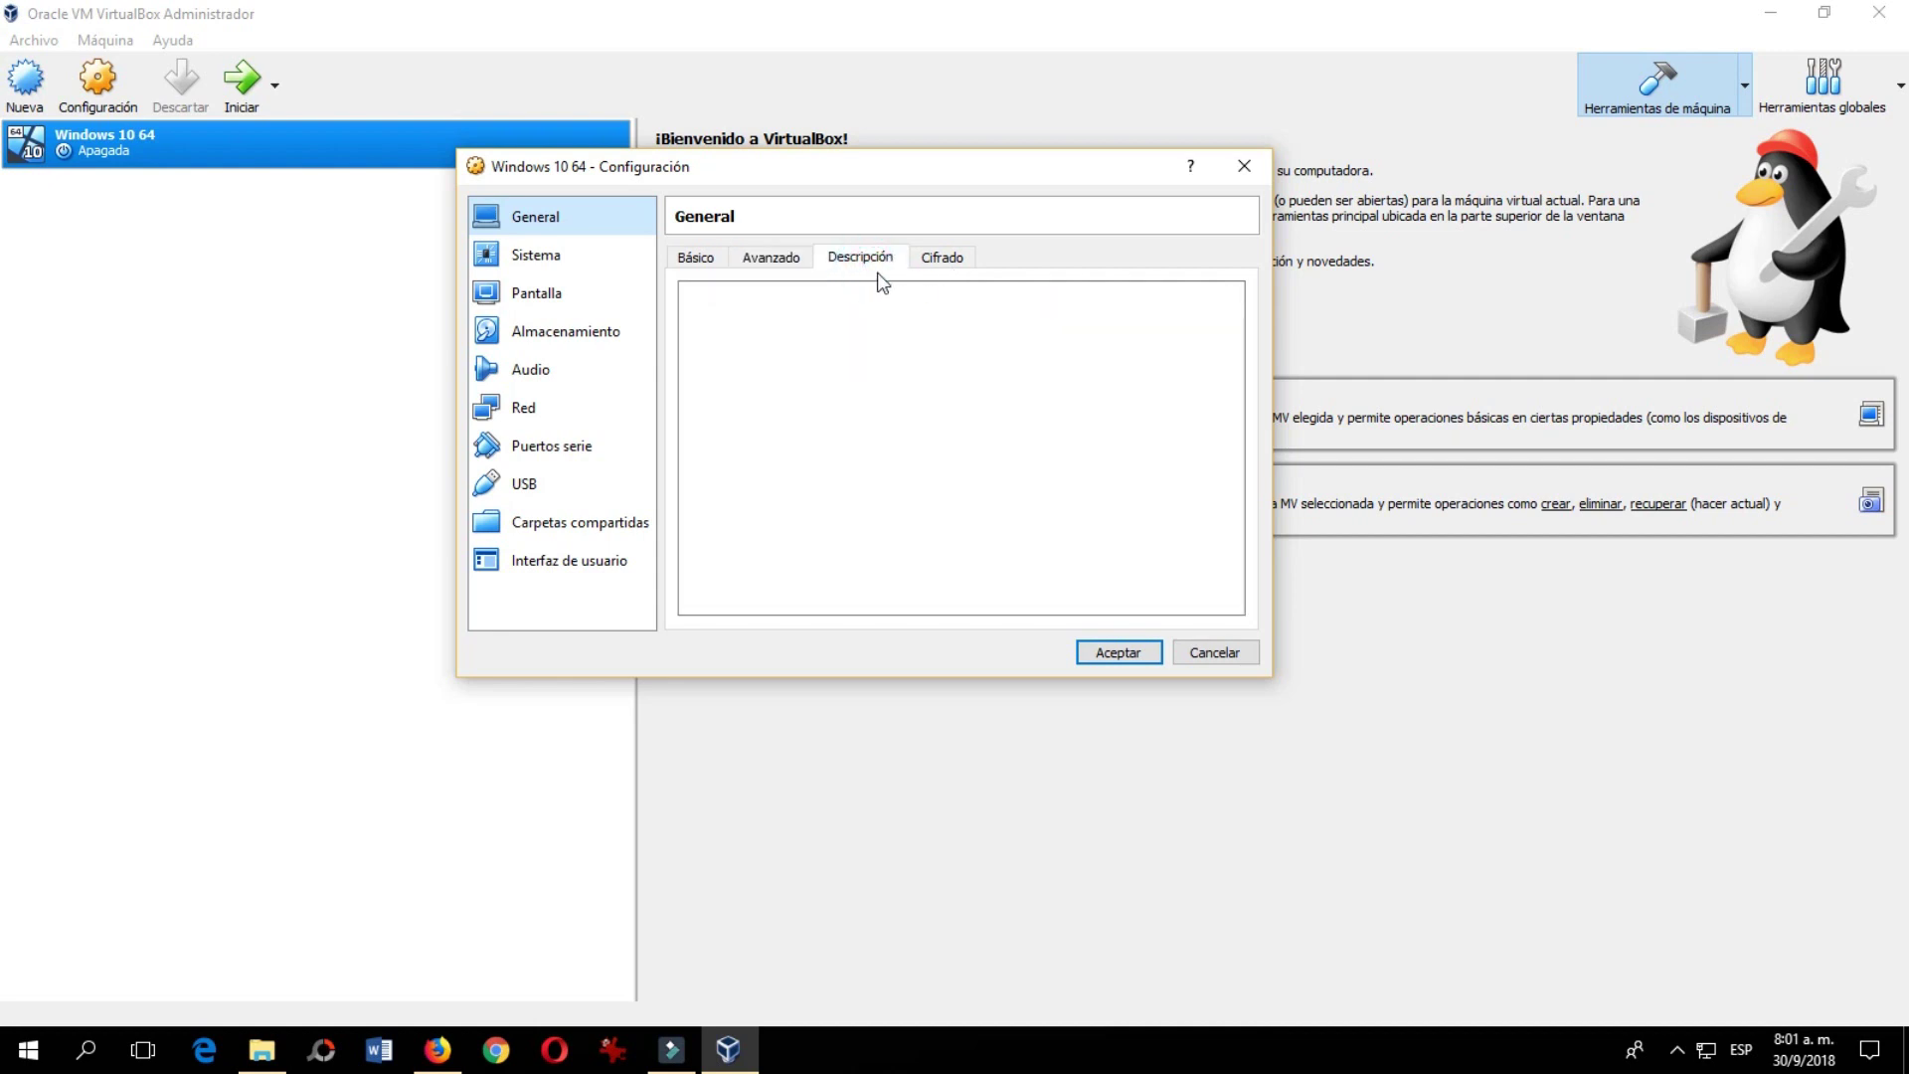
{"action": "left_click", "coordinate": [909, 264]}
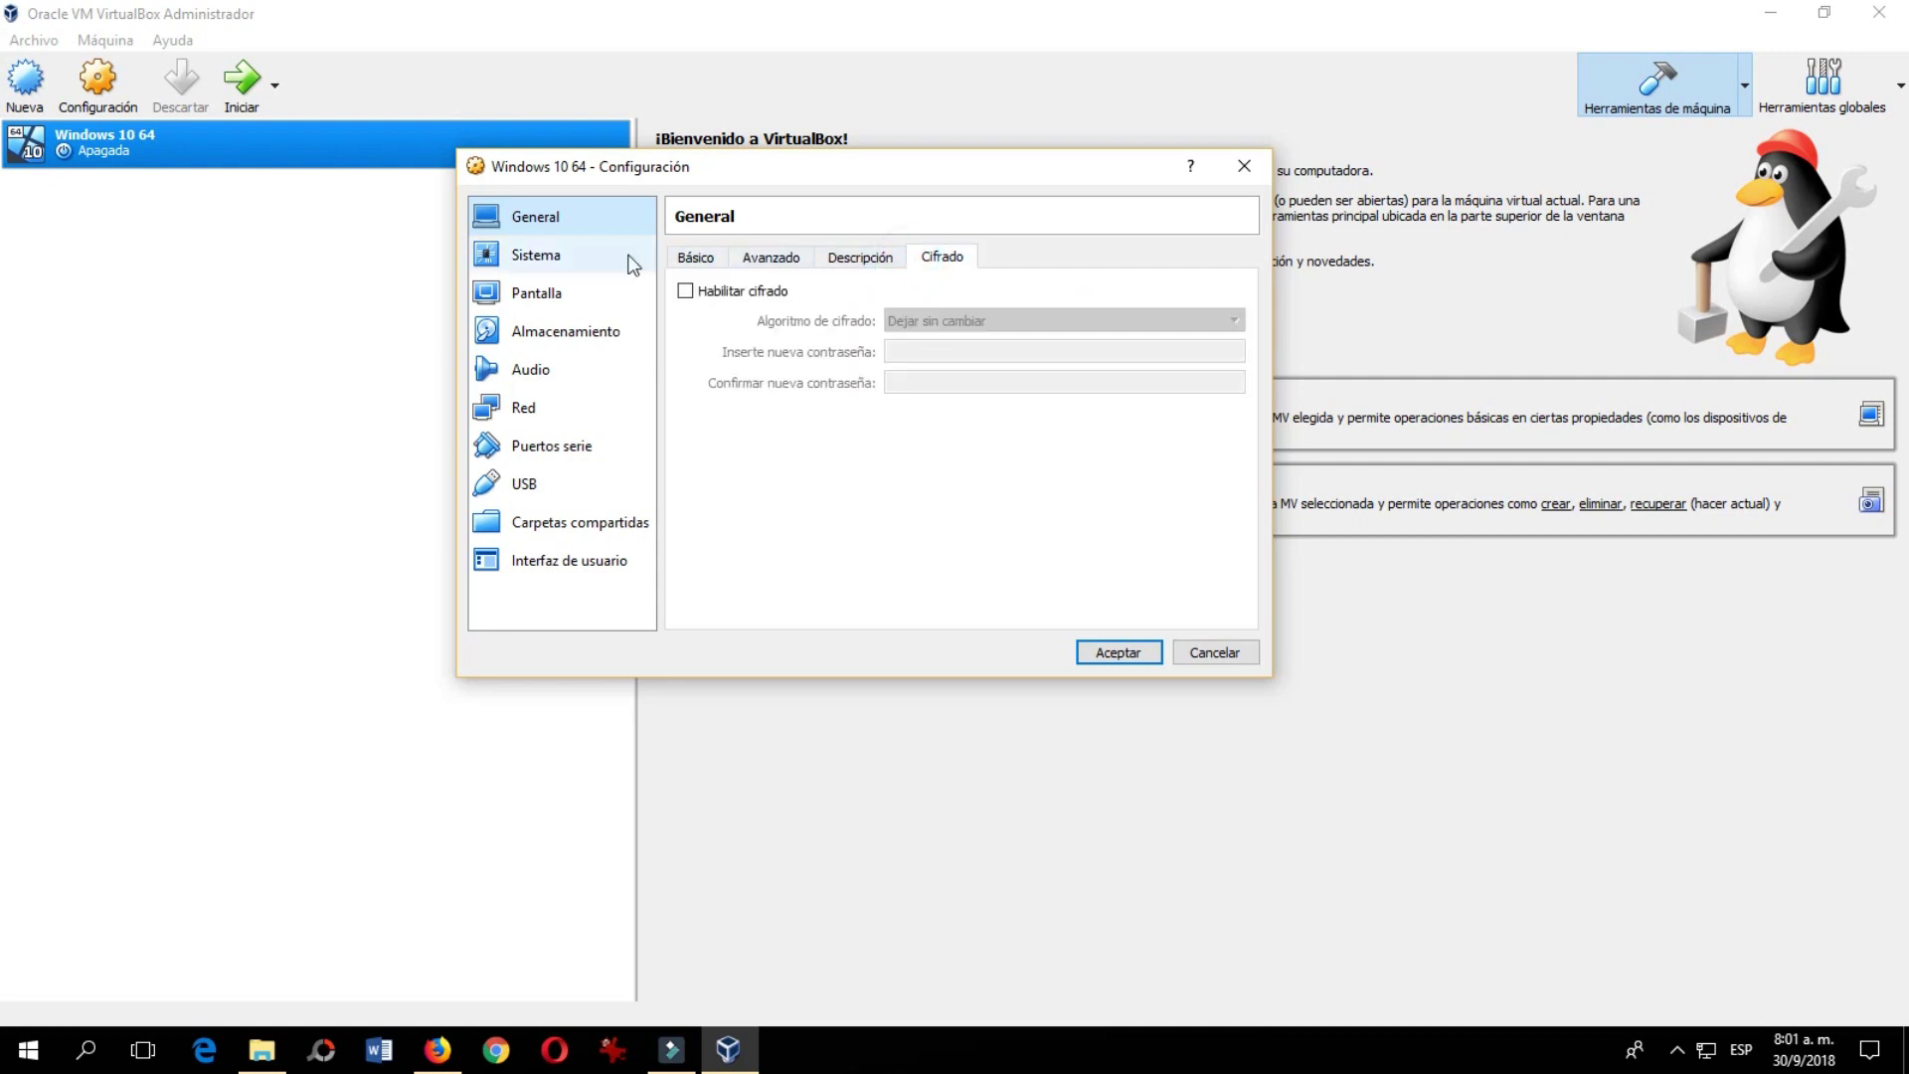
{"action": "left_click", "coordinate": [716, 263]}
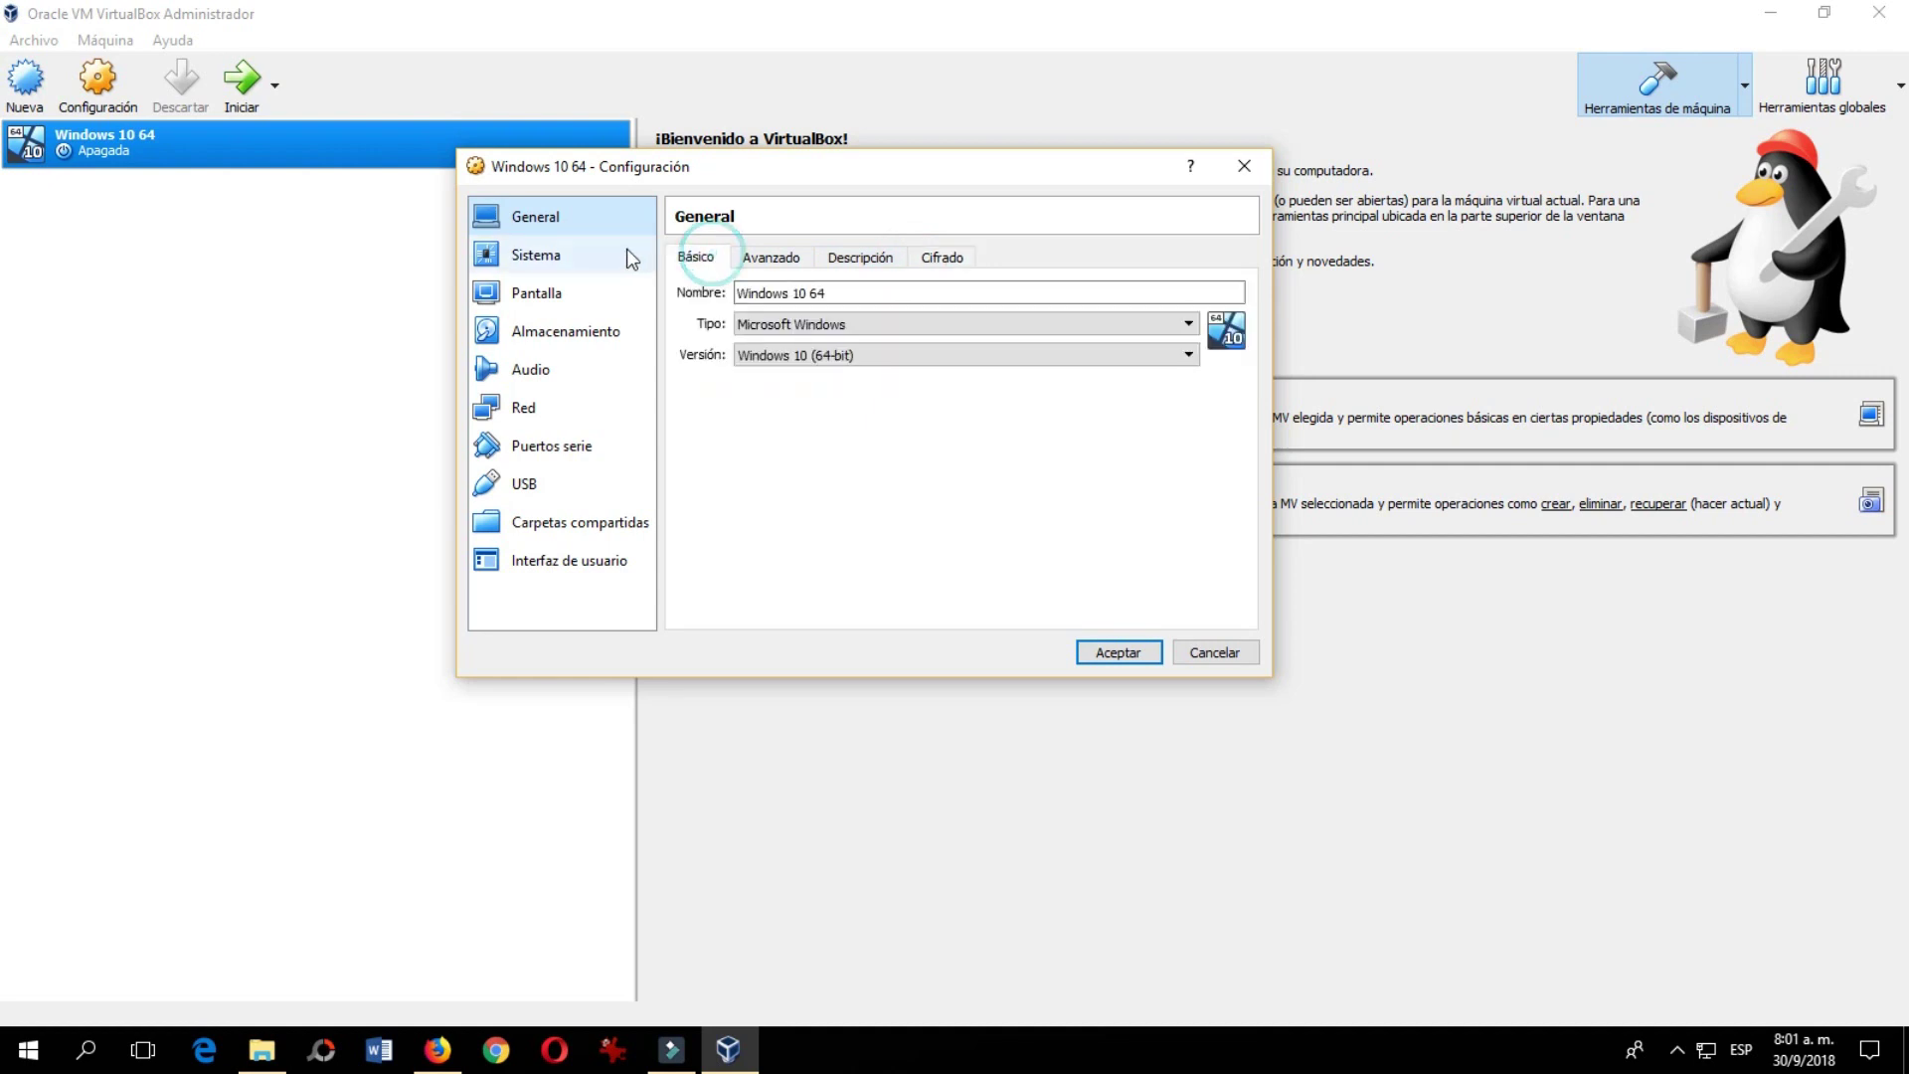
- Move the optical drive above the floppy drive, to first place in the virtual machine's boot order
{"action": "left_click", "coordinate": [524, 261]}
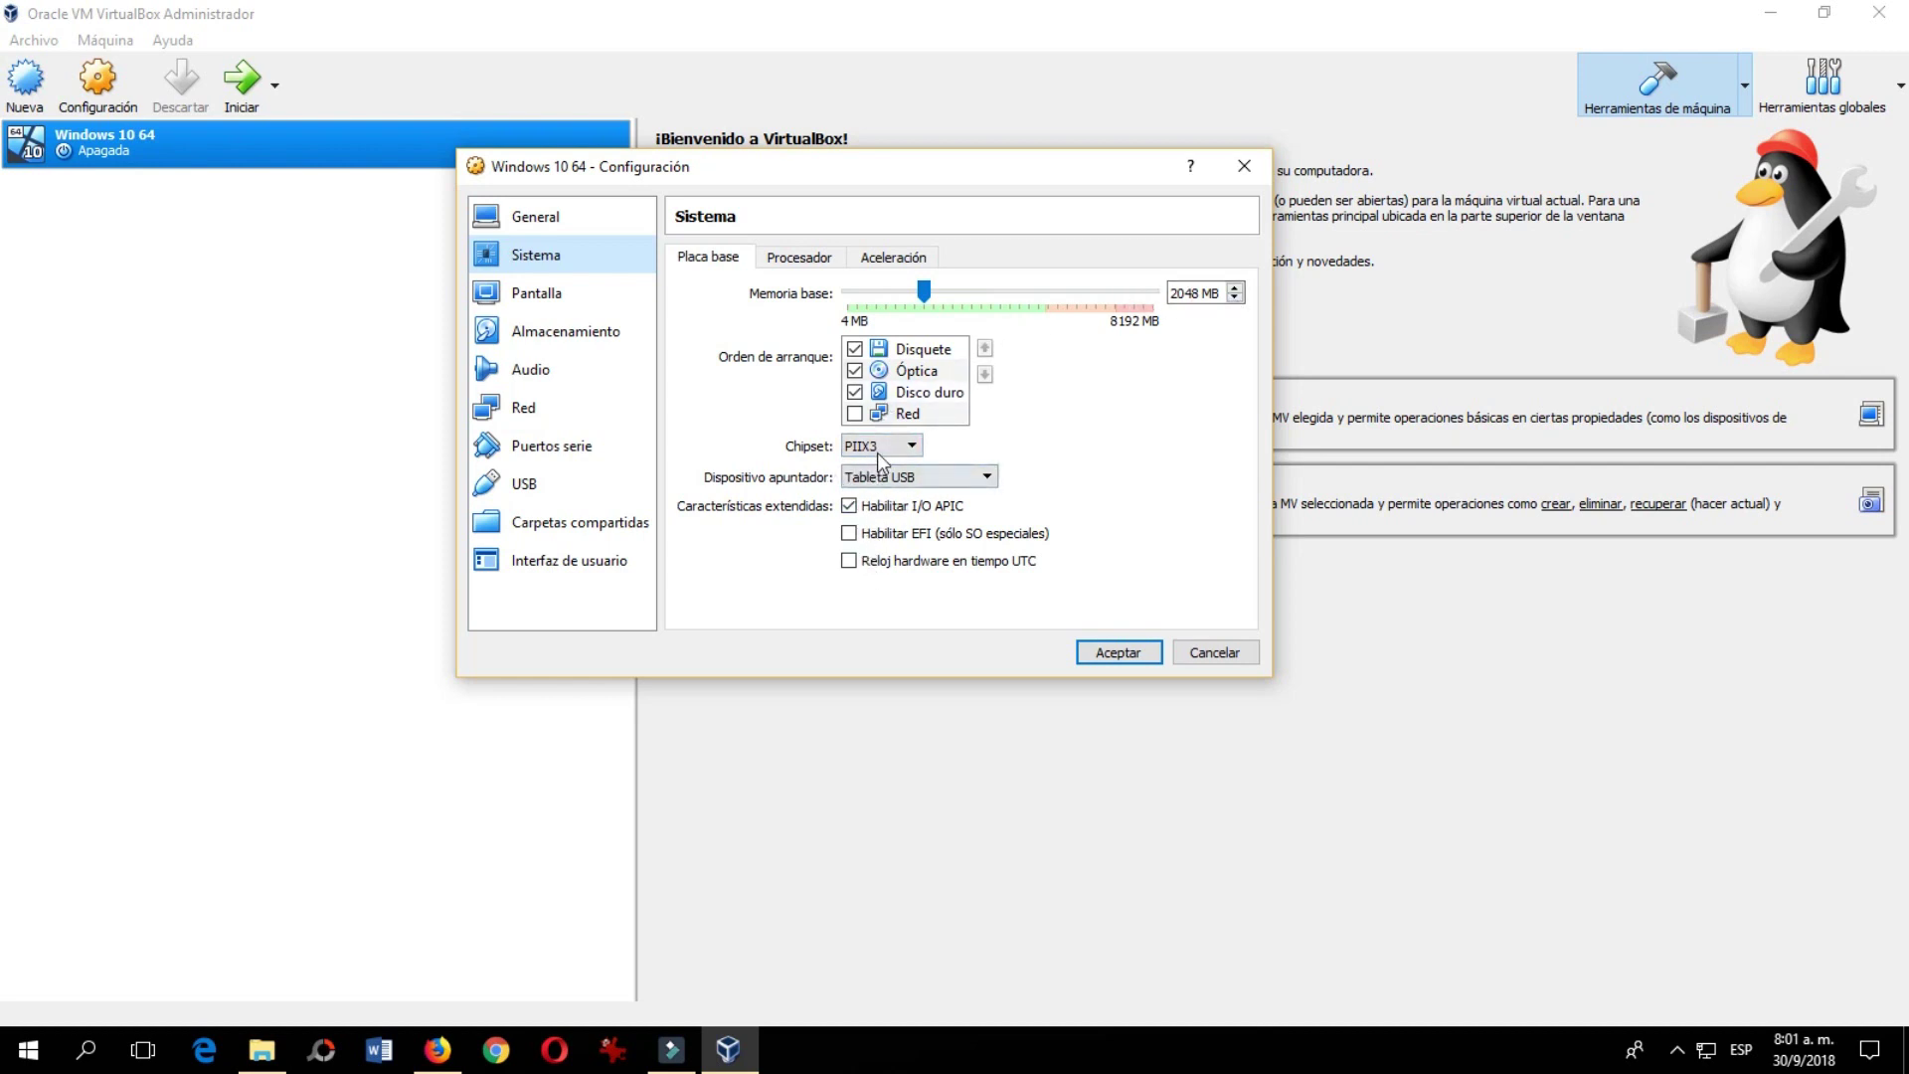
{"action": "left_click", "coordinate": [920, 376]}
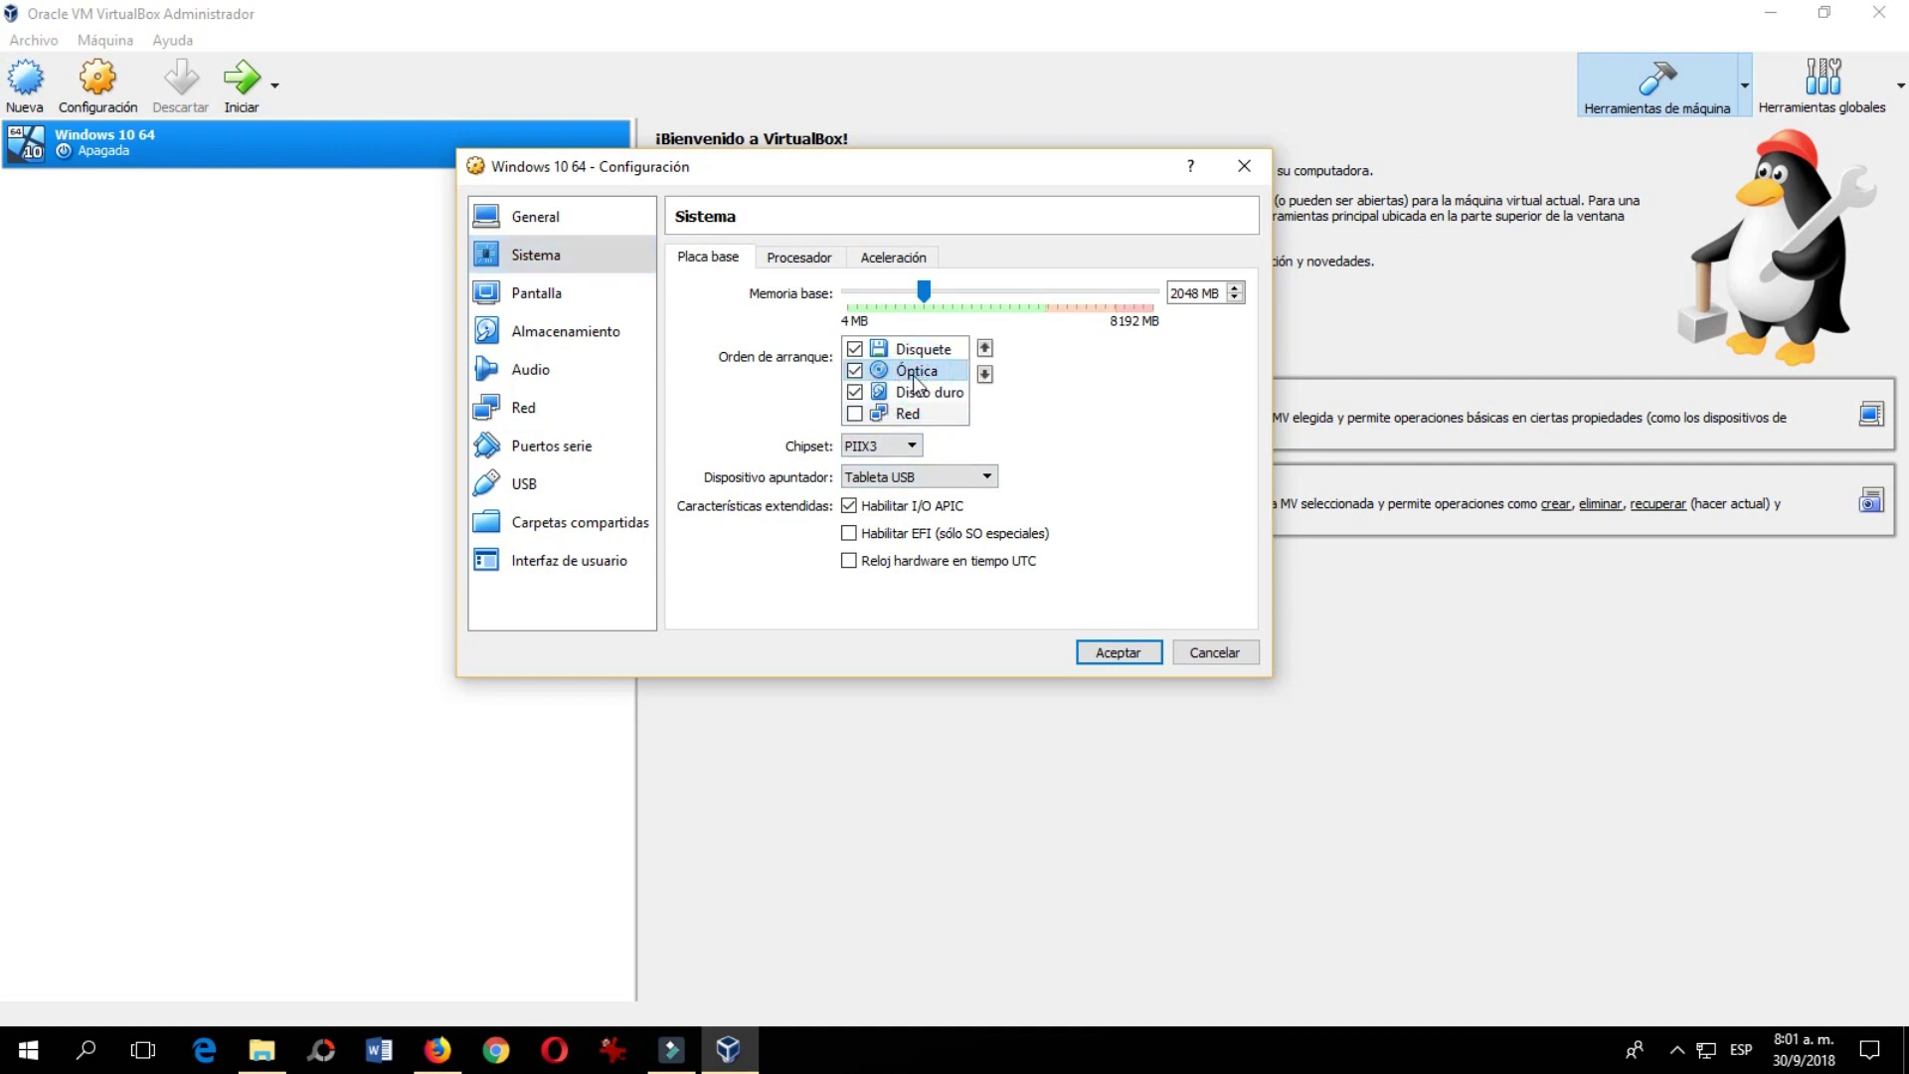
{"action": "left_click", "coordinate": [985, 350]}
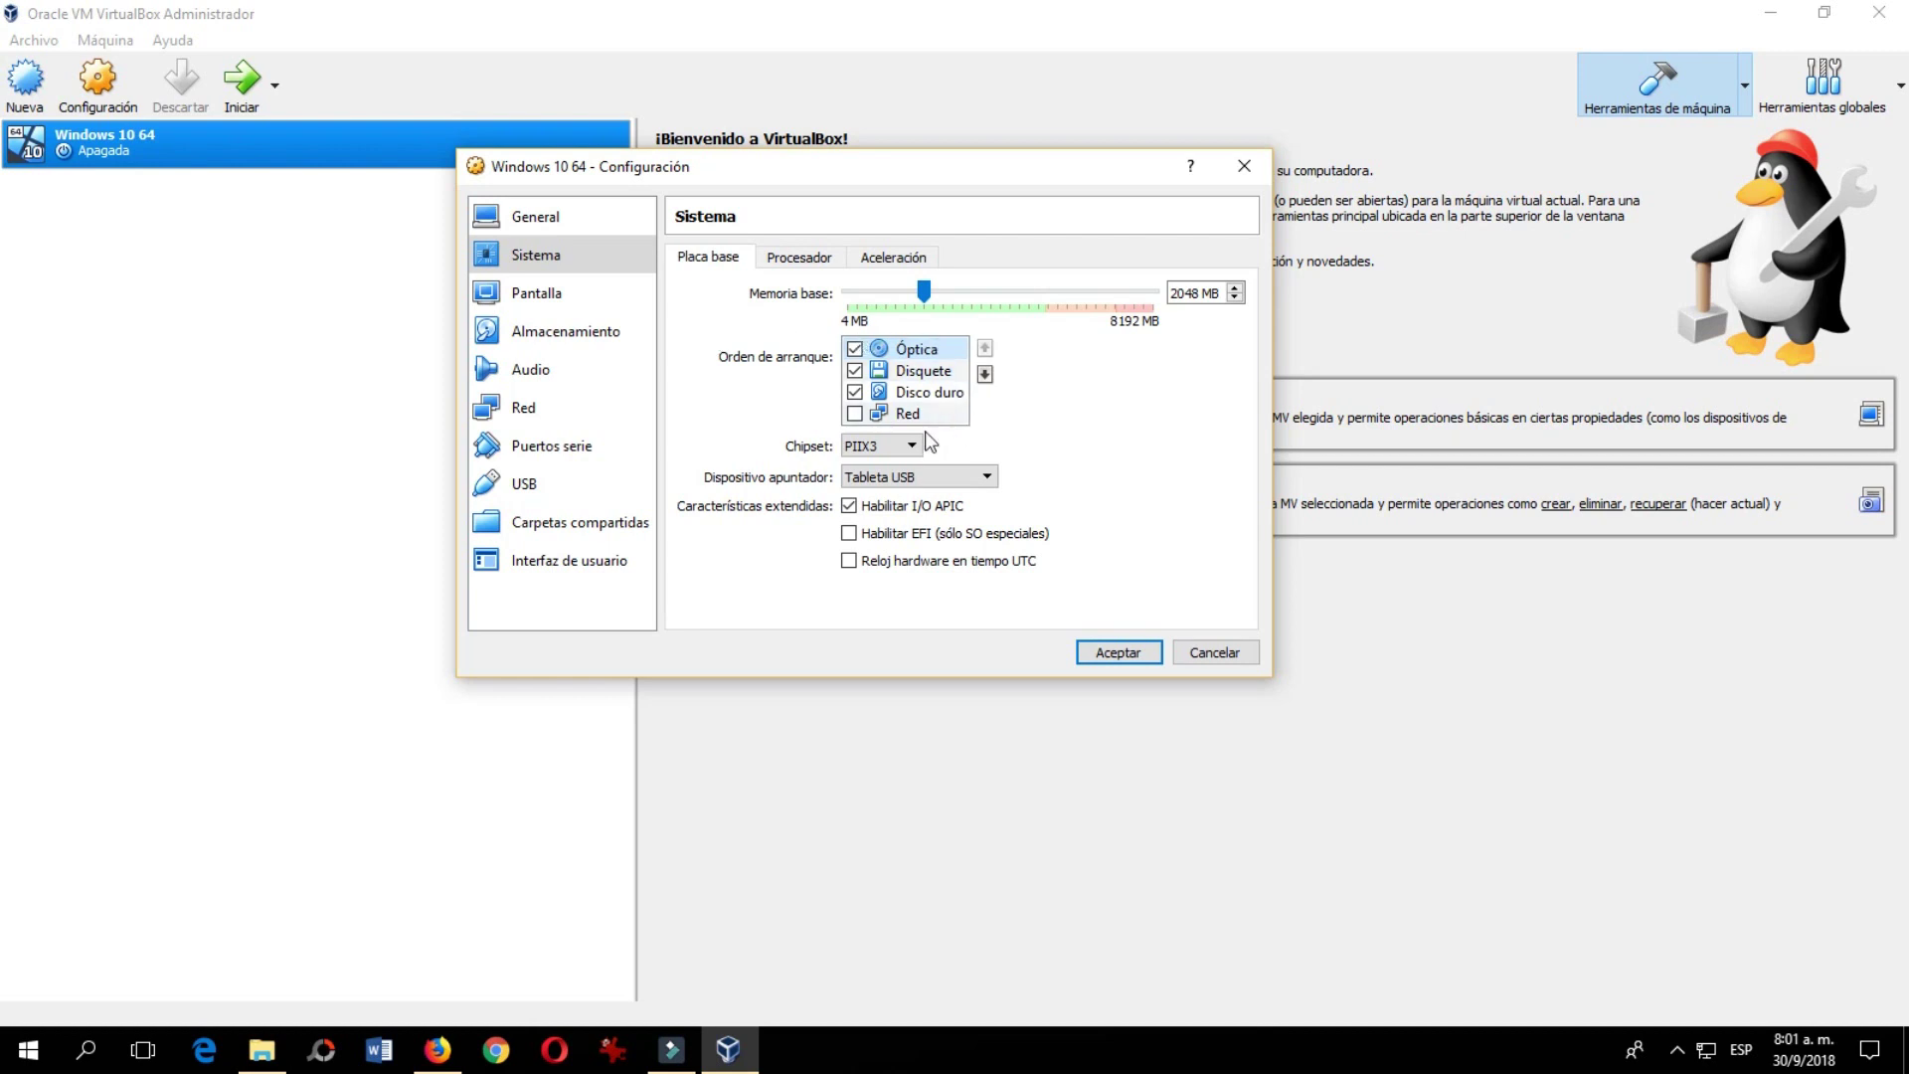
{"action": "left_click", "coordinate": [854, 348]}
- Assign 2 processors to the virtual machine and check its hardware virtualization acceleration options
{"action": "left_click", "coordinate": [800, 261]}
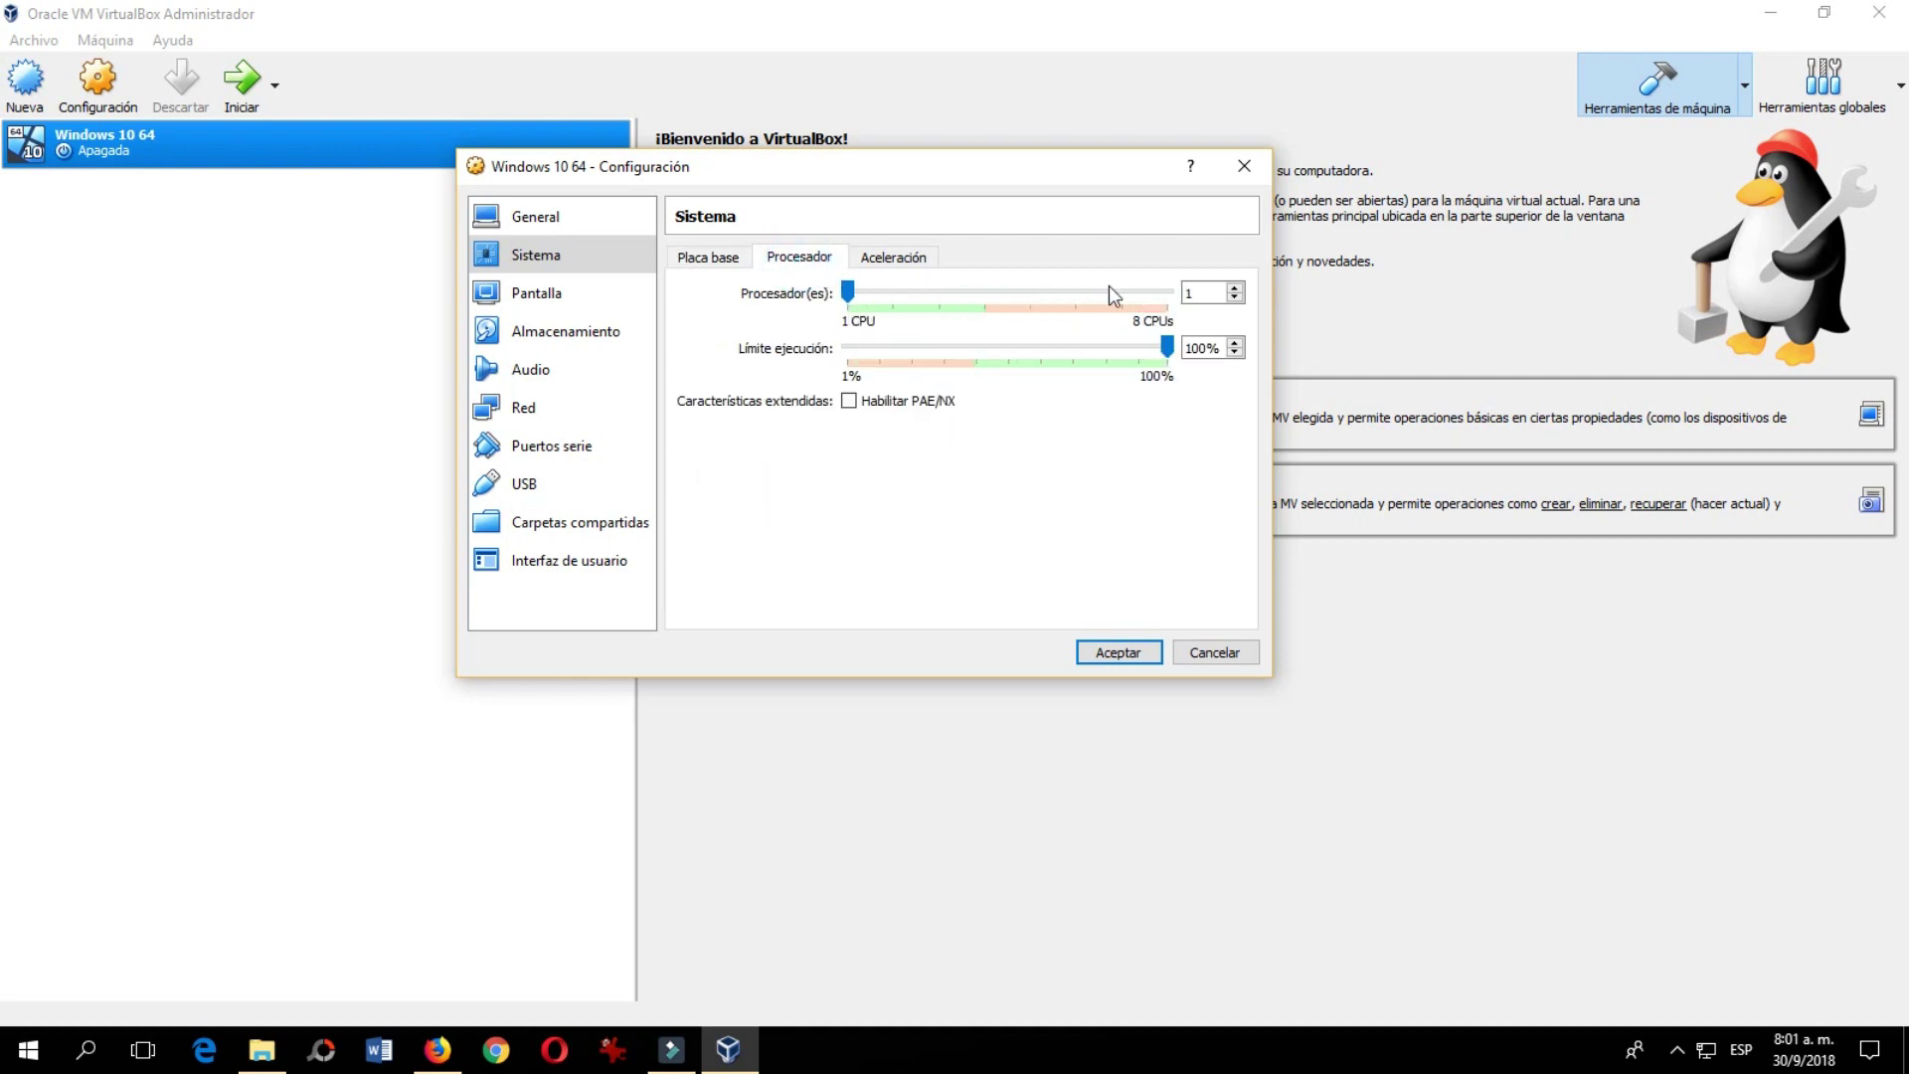
{"action": "left_click", "coordinate": [1238, 288]}
{"action": "left_click", "coordinate": [907, 271]}
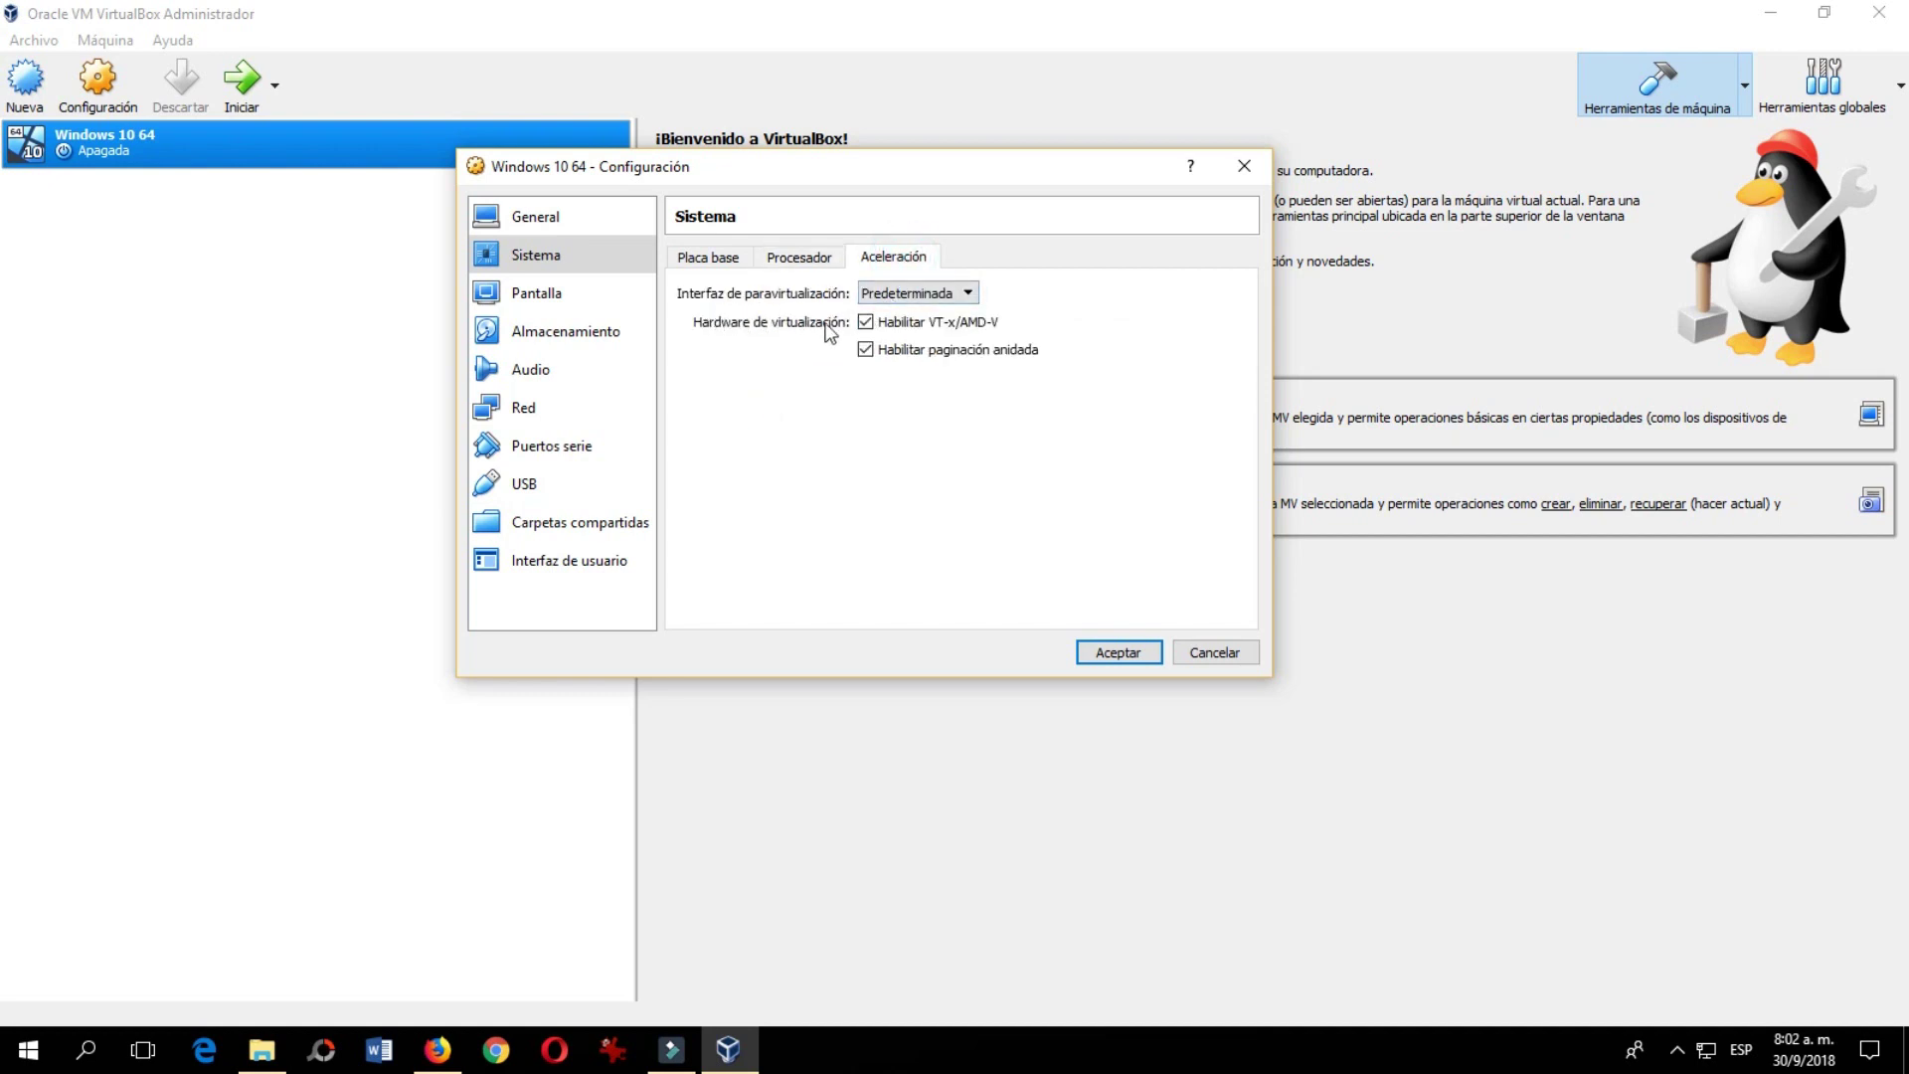
{"action": "left_click", "coordinate": [802, 261]}
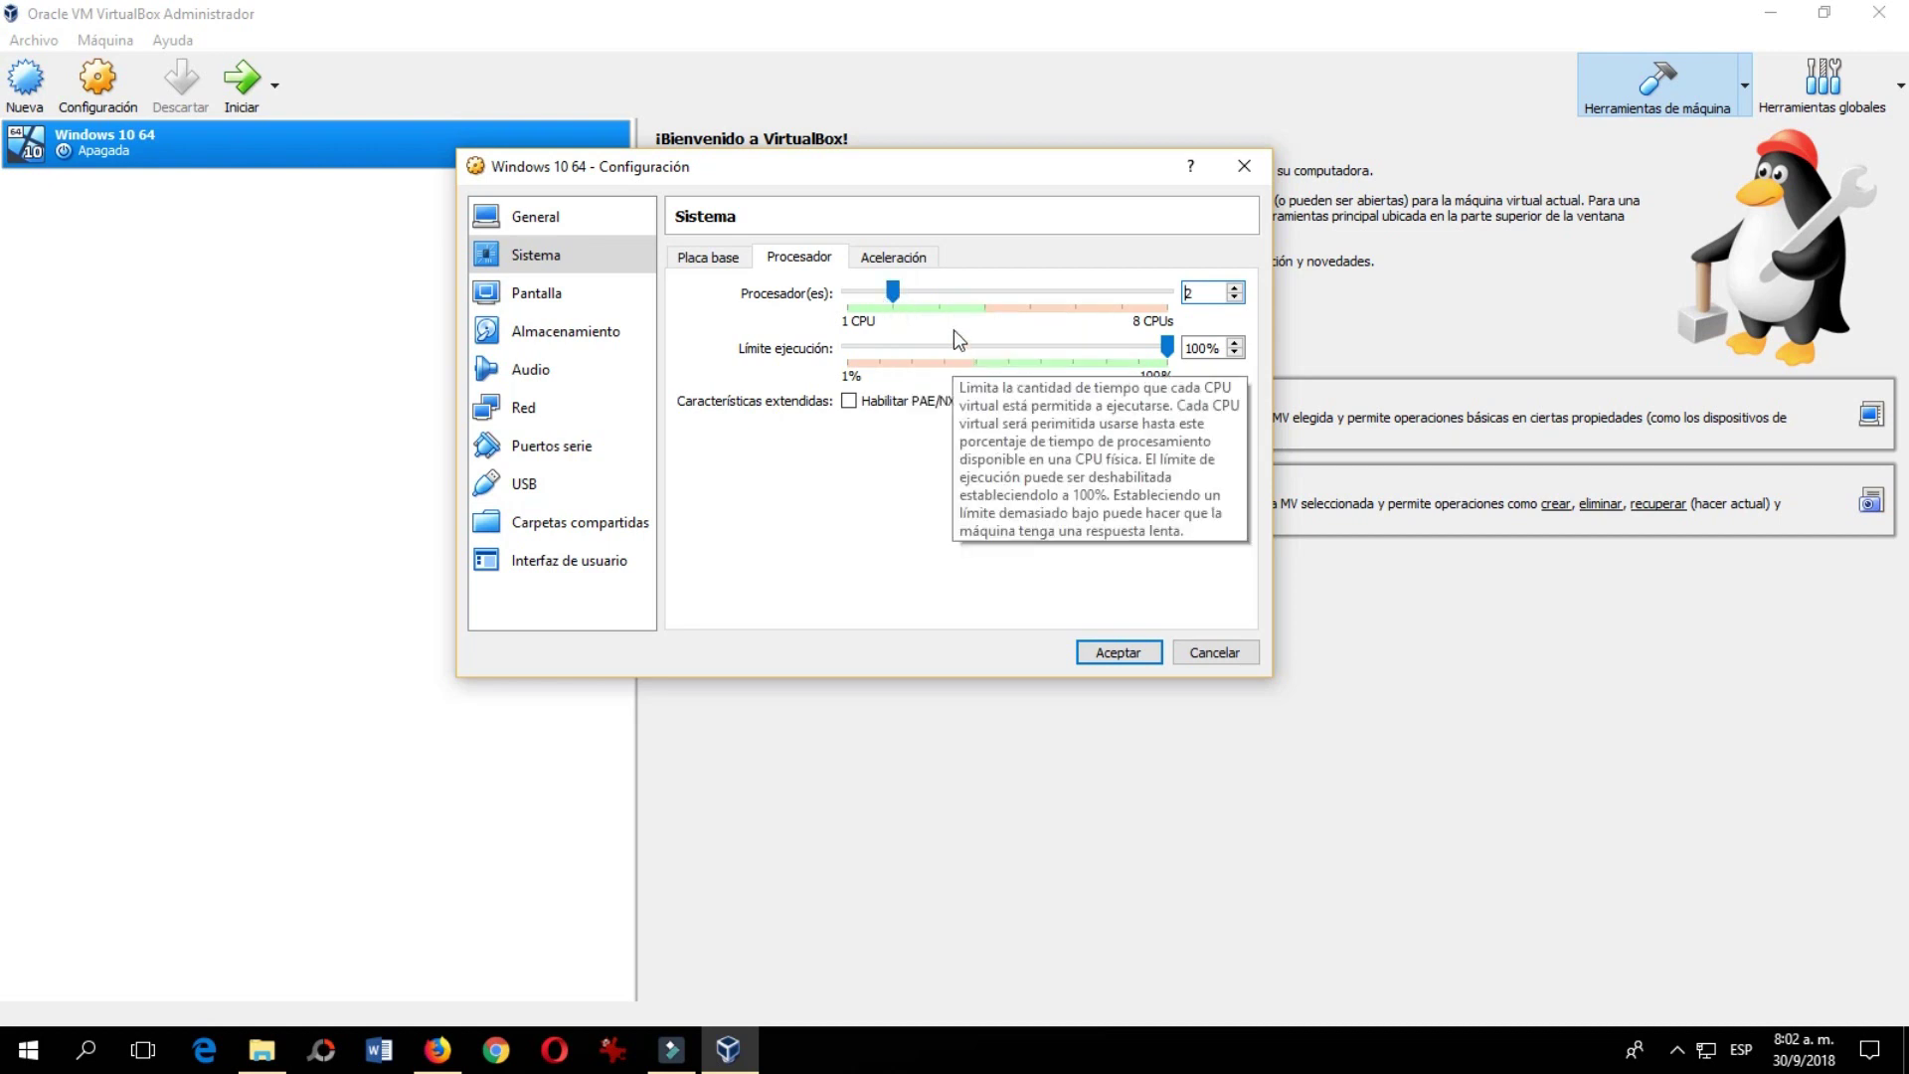
- Review the virtual machine's display settings, including video memory, remote display and video capture
{"action": "left_click", "coordinate": [533, 296]}
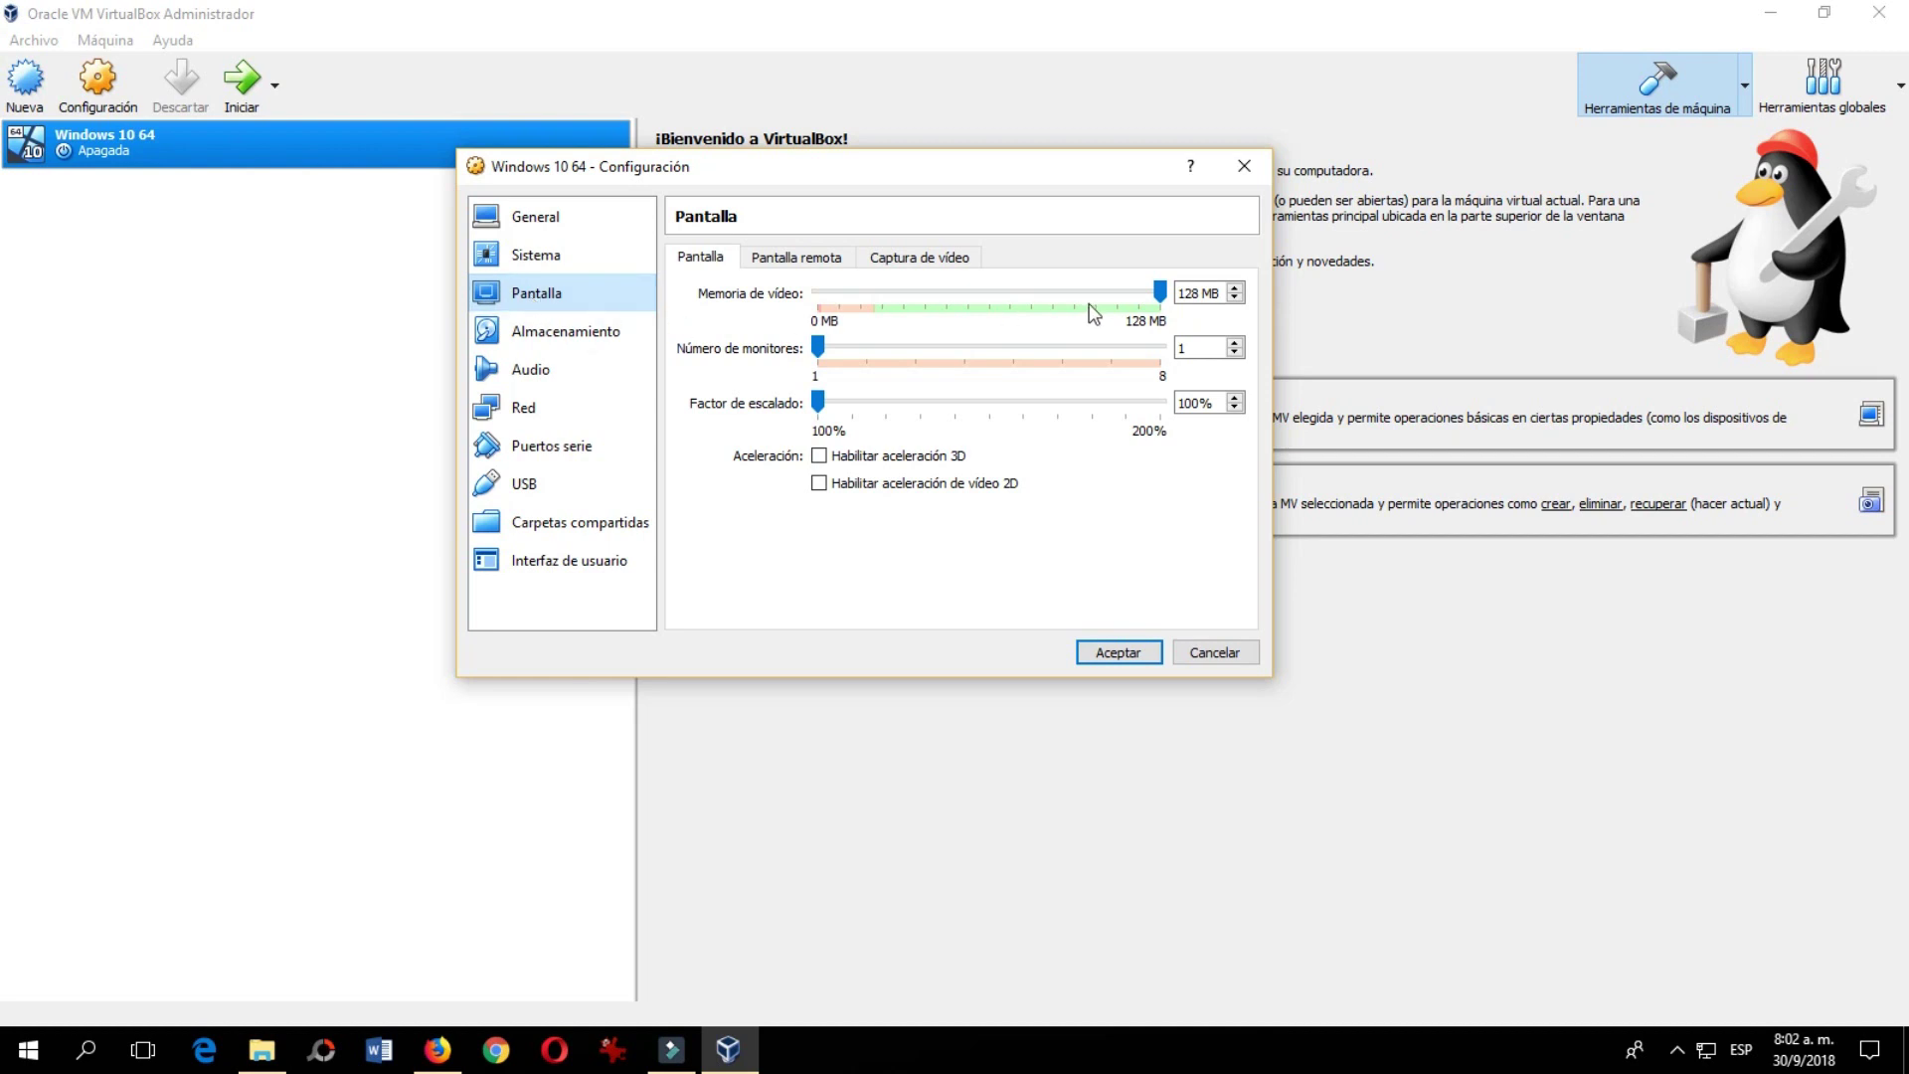
{"action": "left_click", "coordinate": [1183, 297]}
{"action": "left_click", "coordinate": [805, 260]}
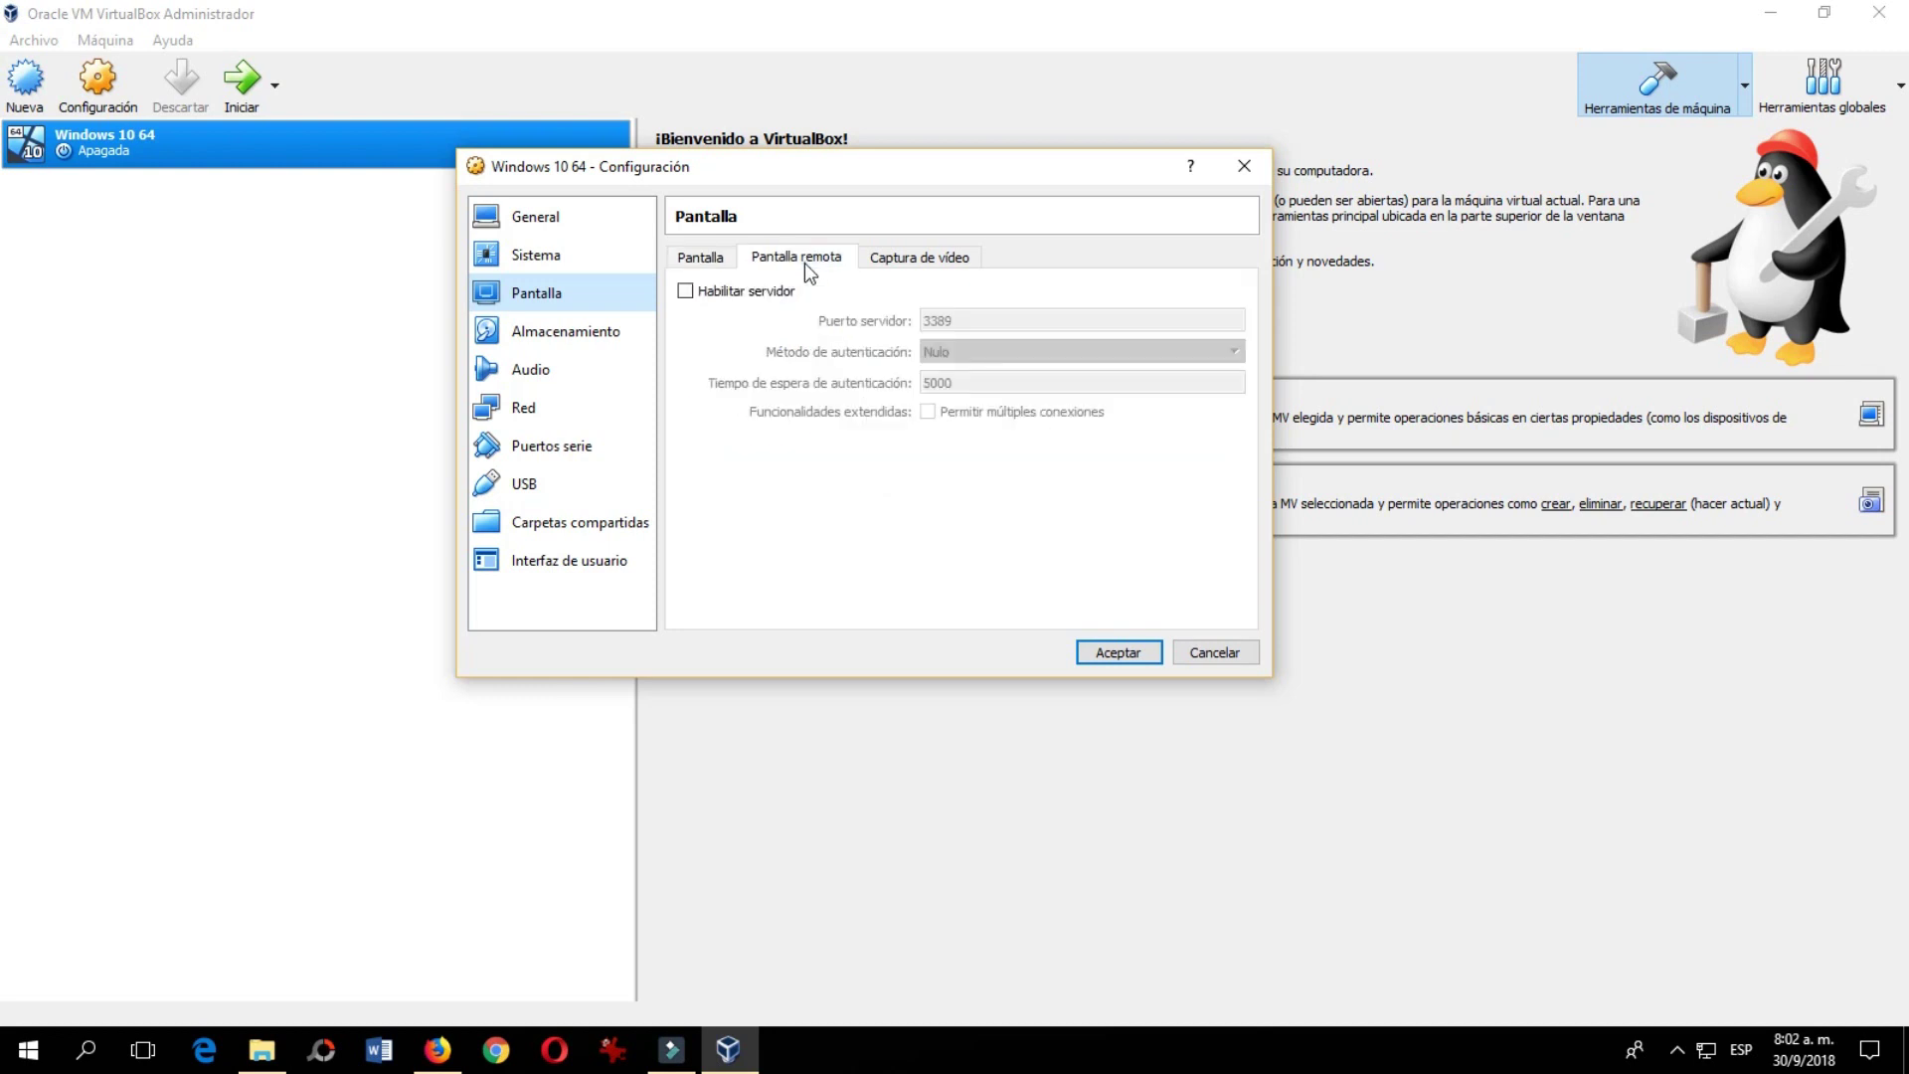
{"action": "left_click", "coordinate": [894, 269]}
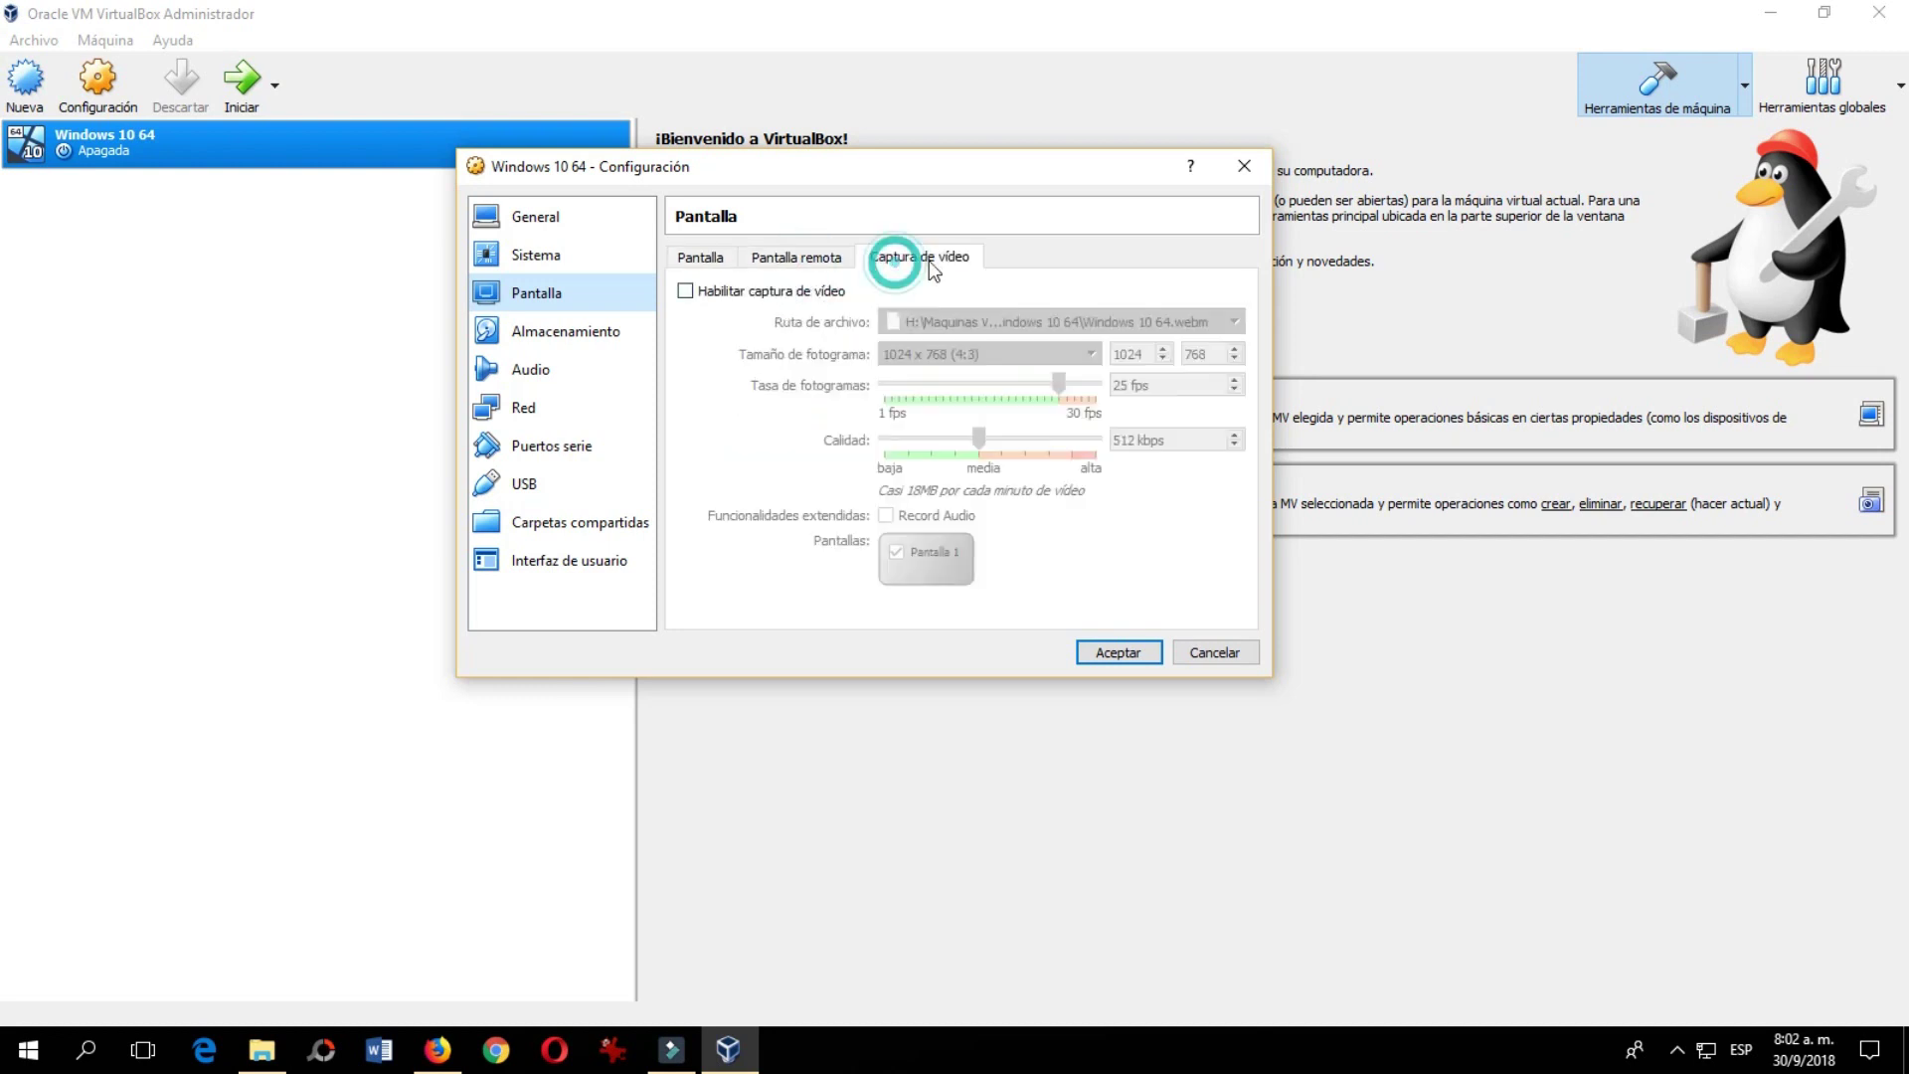
{"action": "left_click", "coordinate": [701, 258]}
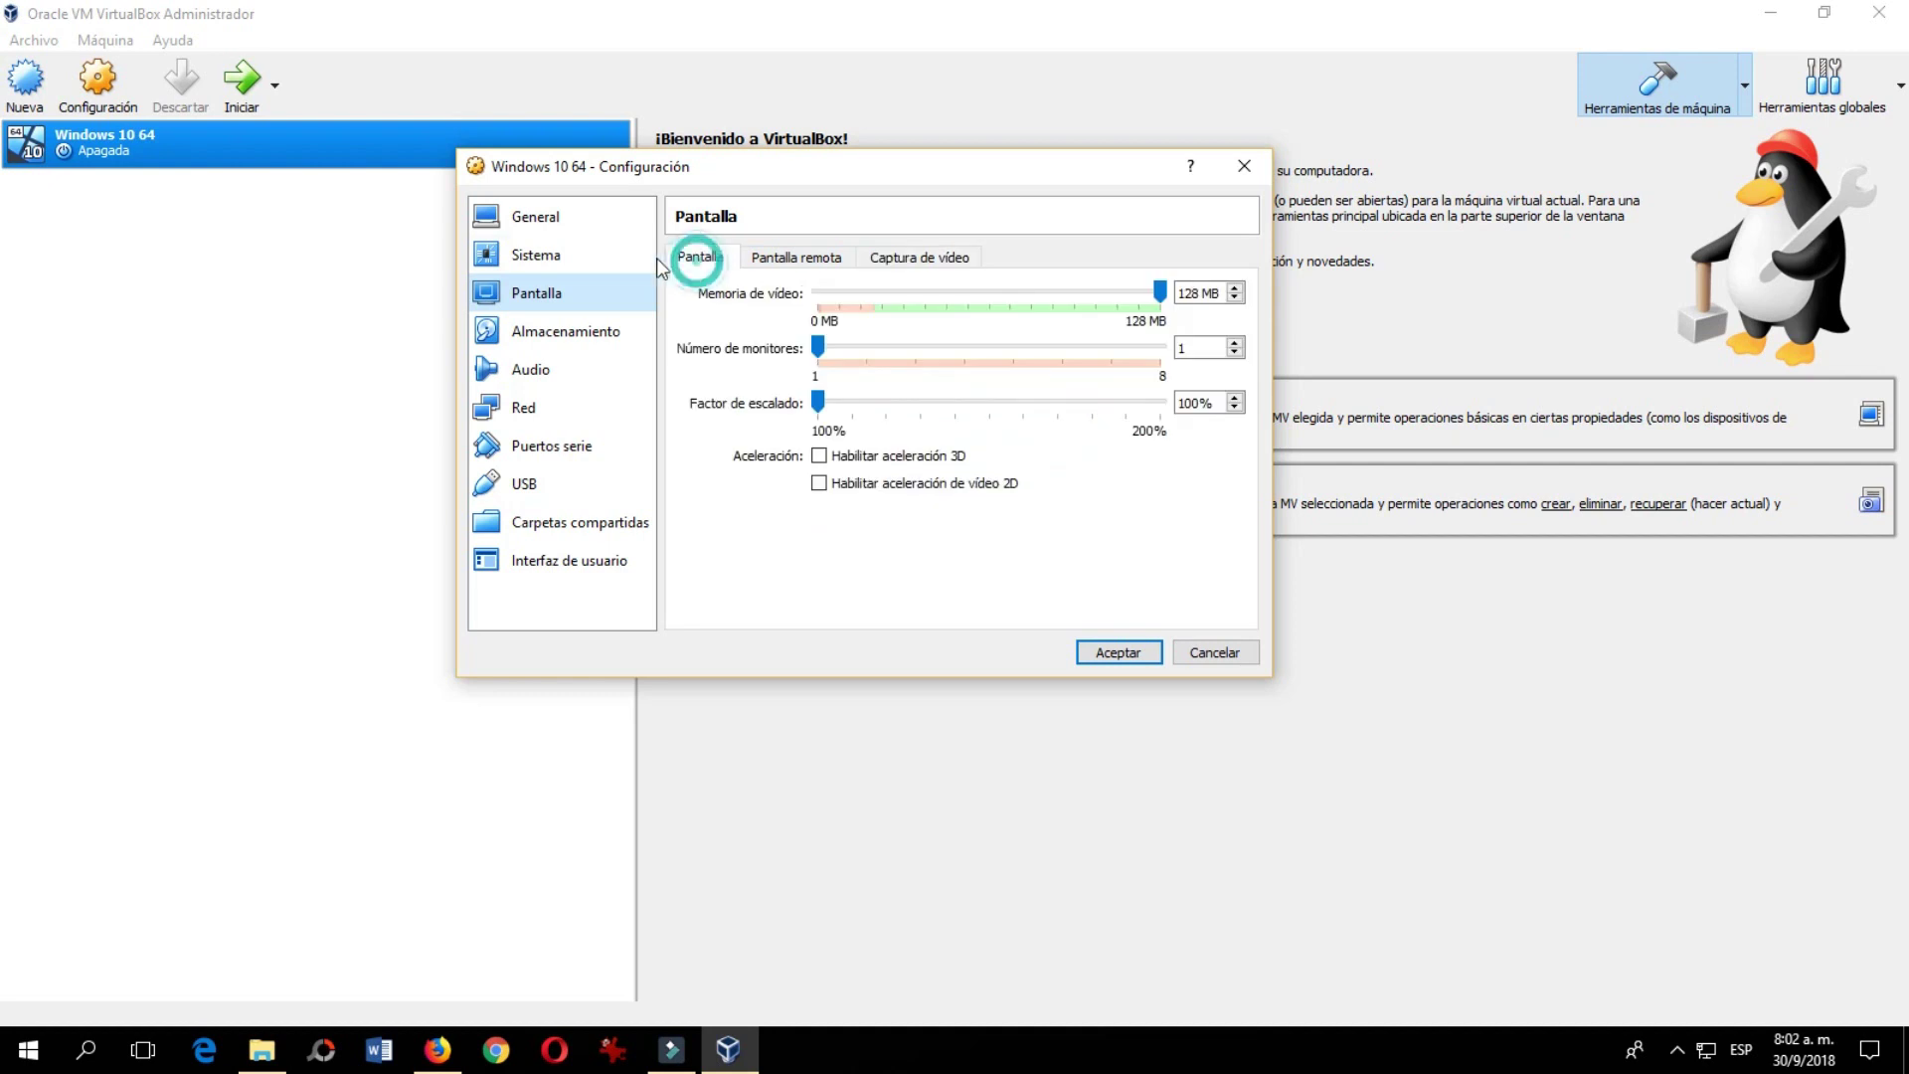
- Review the storage devices and the audio settings, keeping Windows DirectSound and the Intel HD Audio controller
{"action": "left_click", "coordinate": [542, 331]}
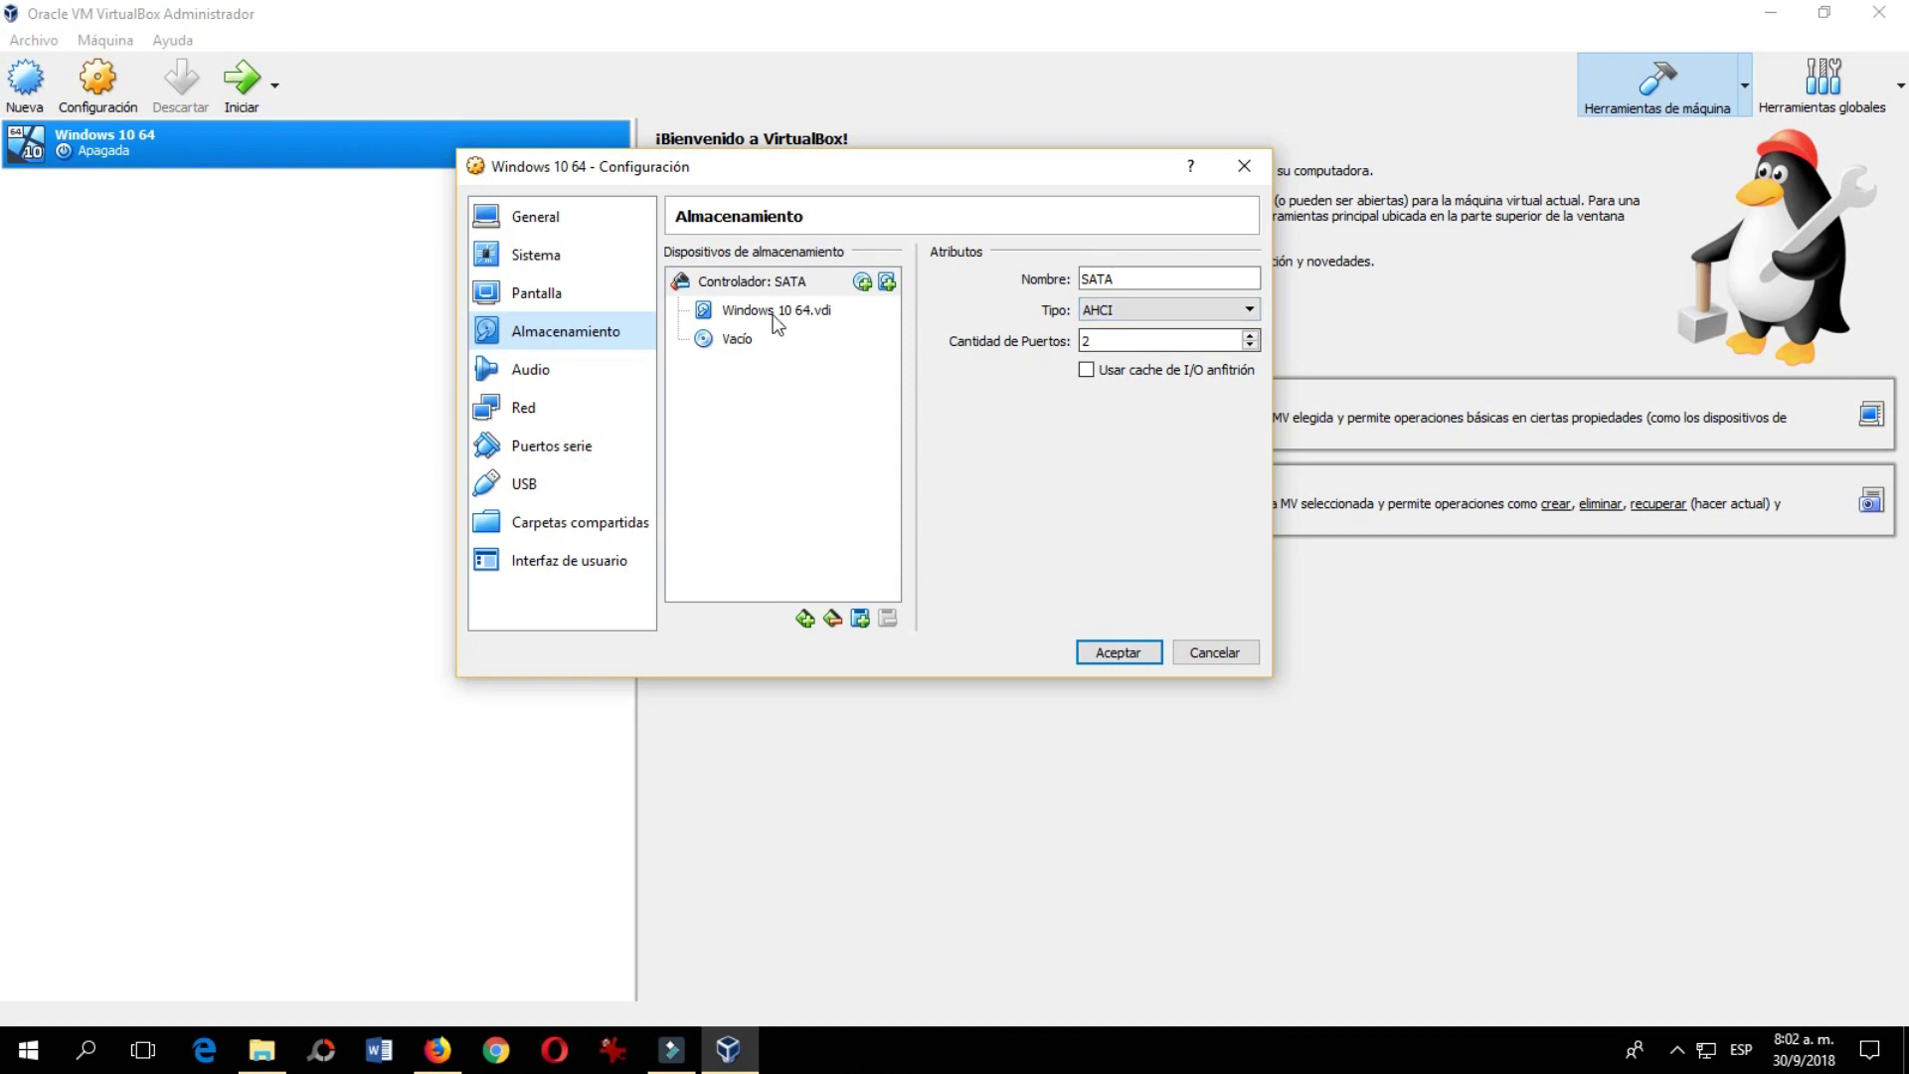
{"action": "left_click", "coordinate": [540, 376]}
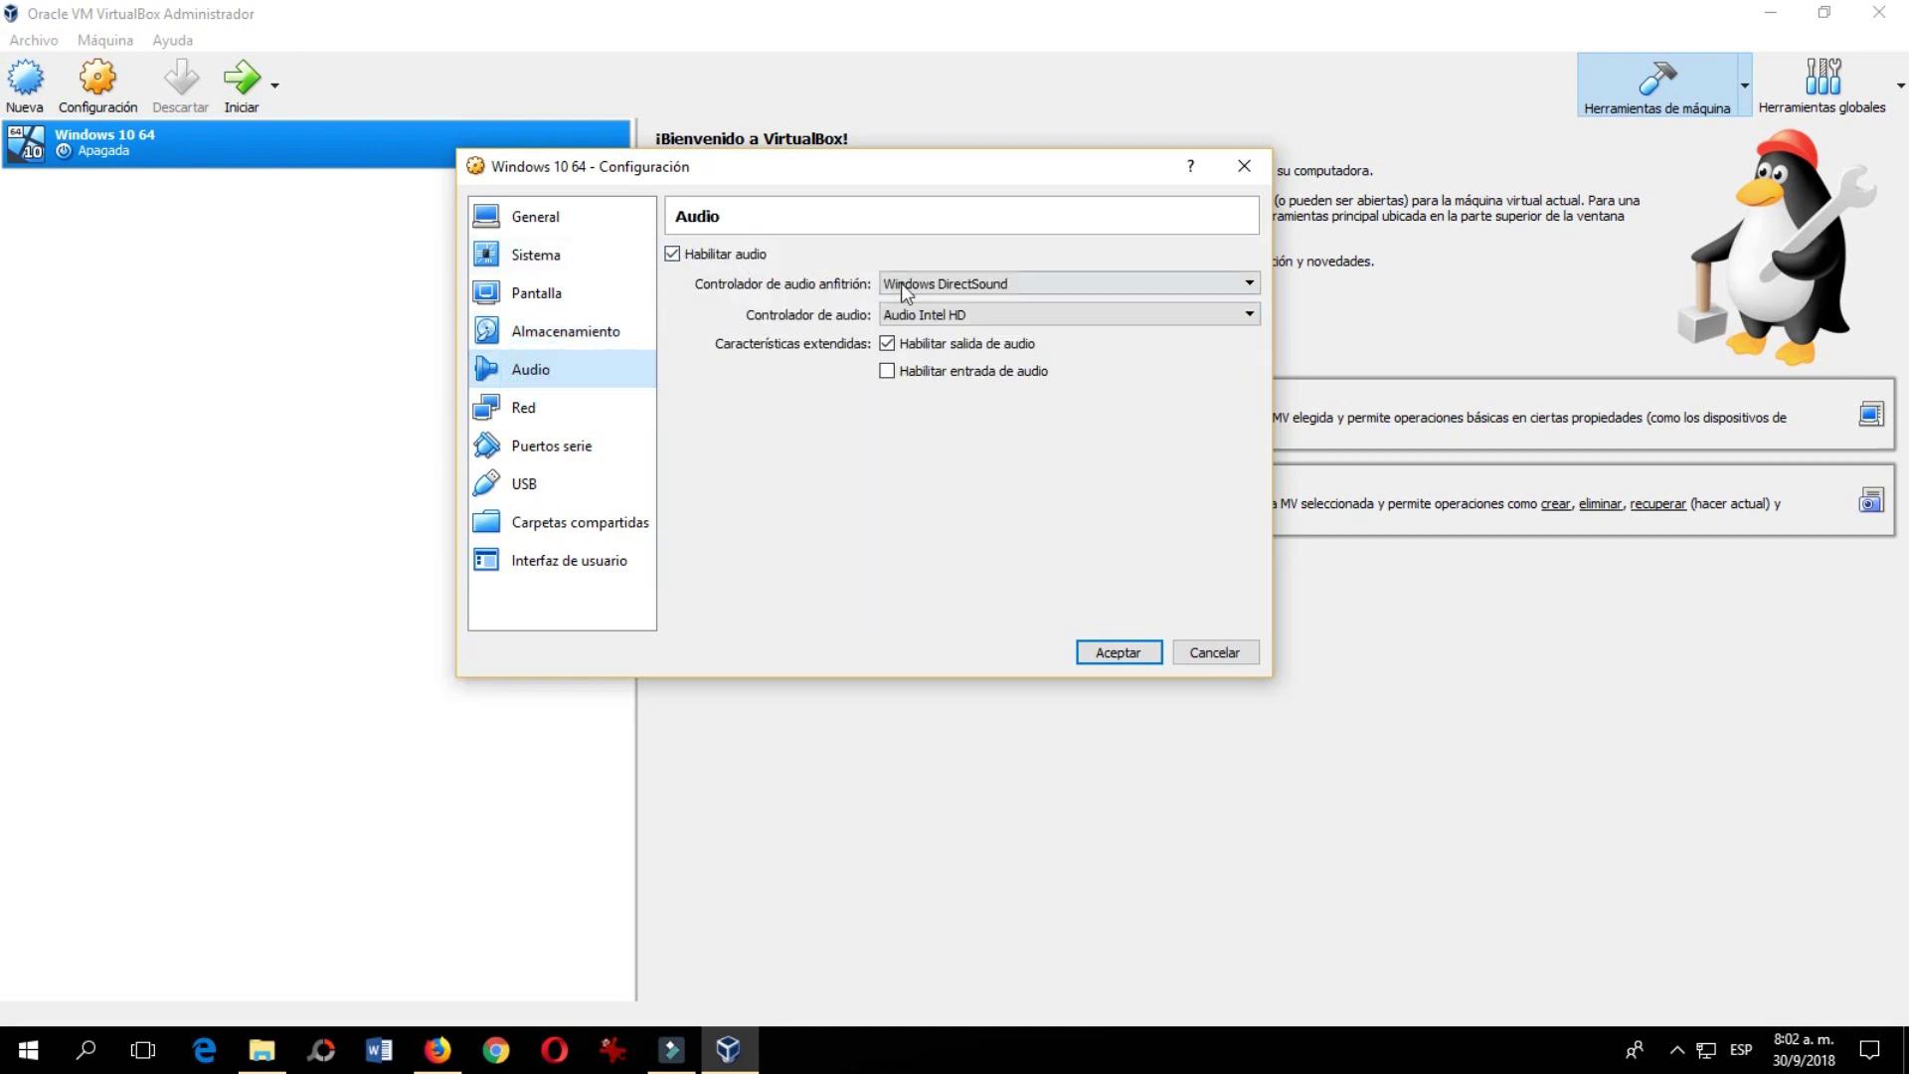
{"action": "left_click", "coordinate": [982, 288]}
{"action": "left_click", "coordinate": [980, 300]}
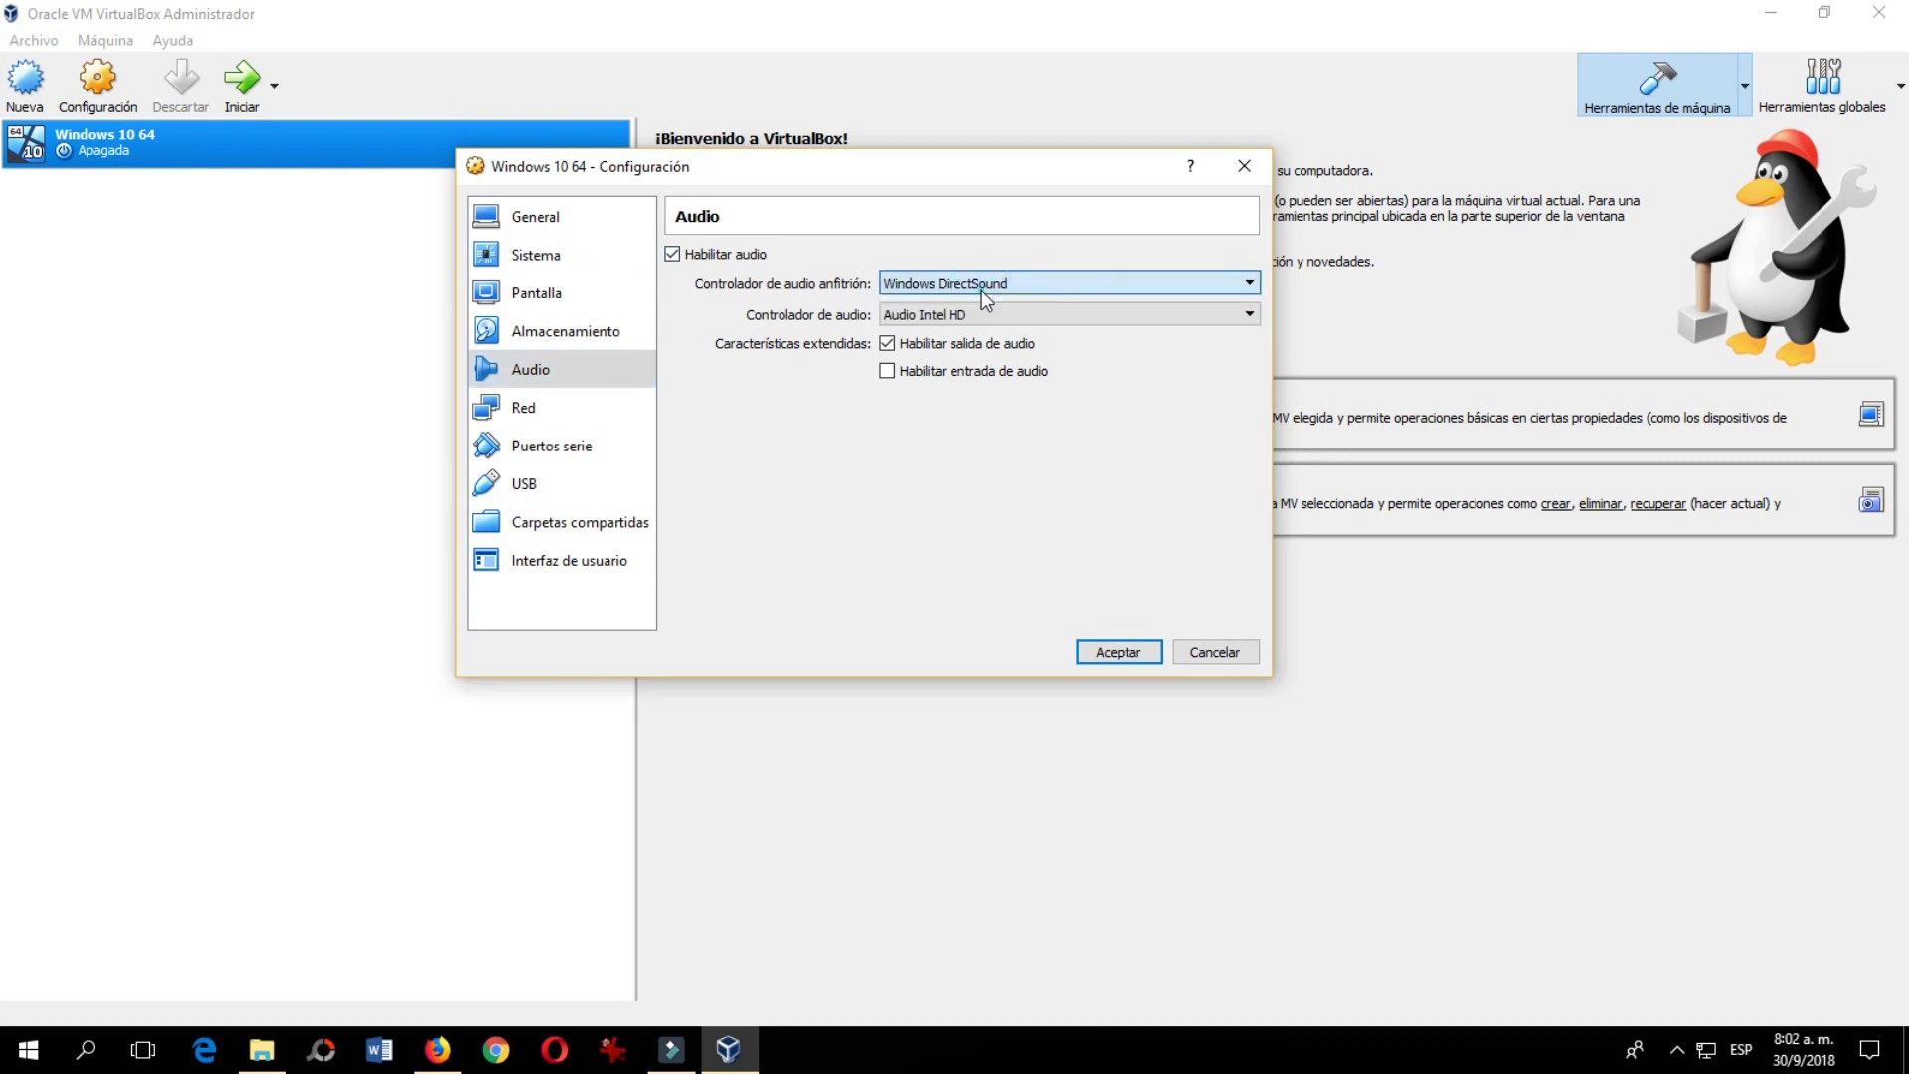
{"action": "left_click", "coordinate": [969, 316]}
{"action": "left_click", "coordinate": [955, 334]}
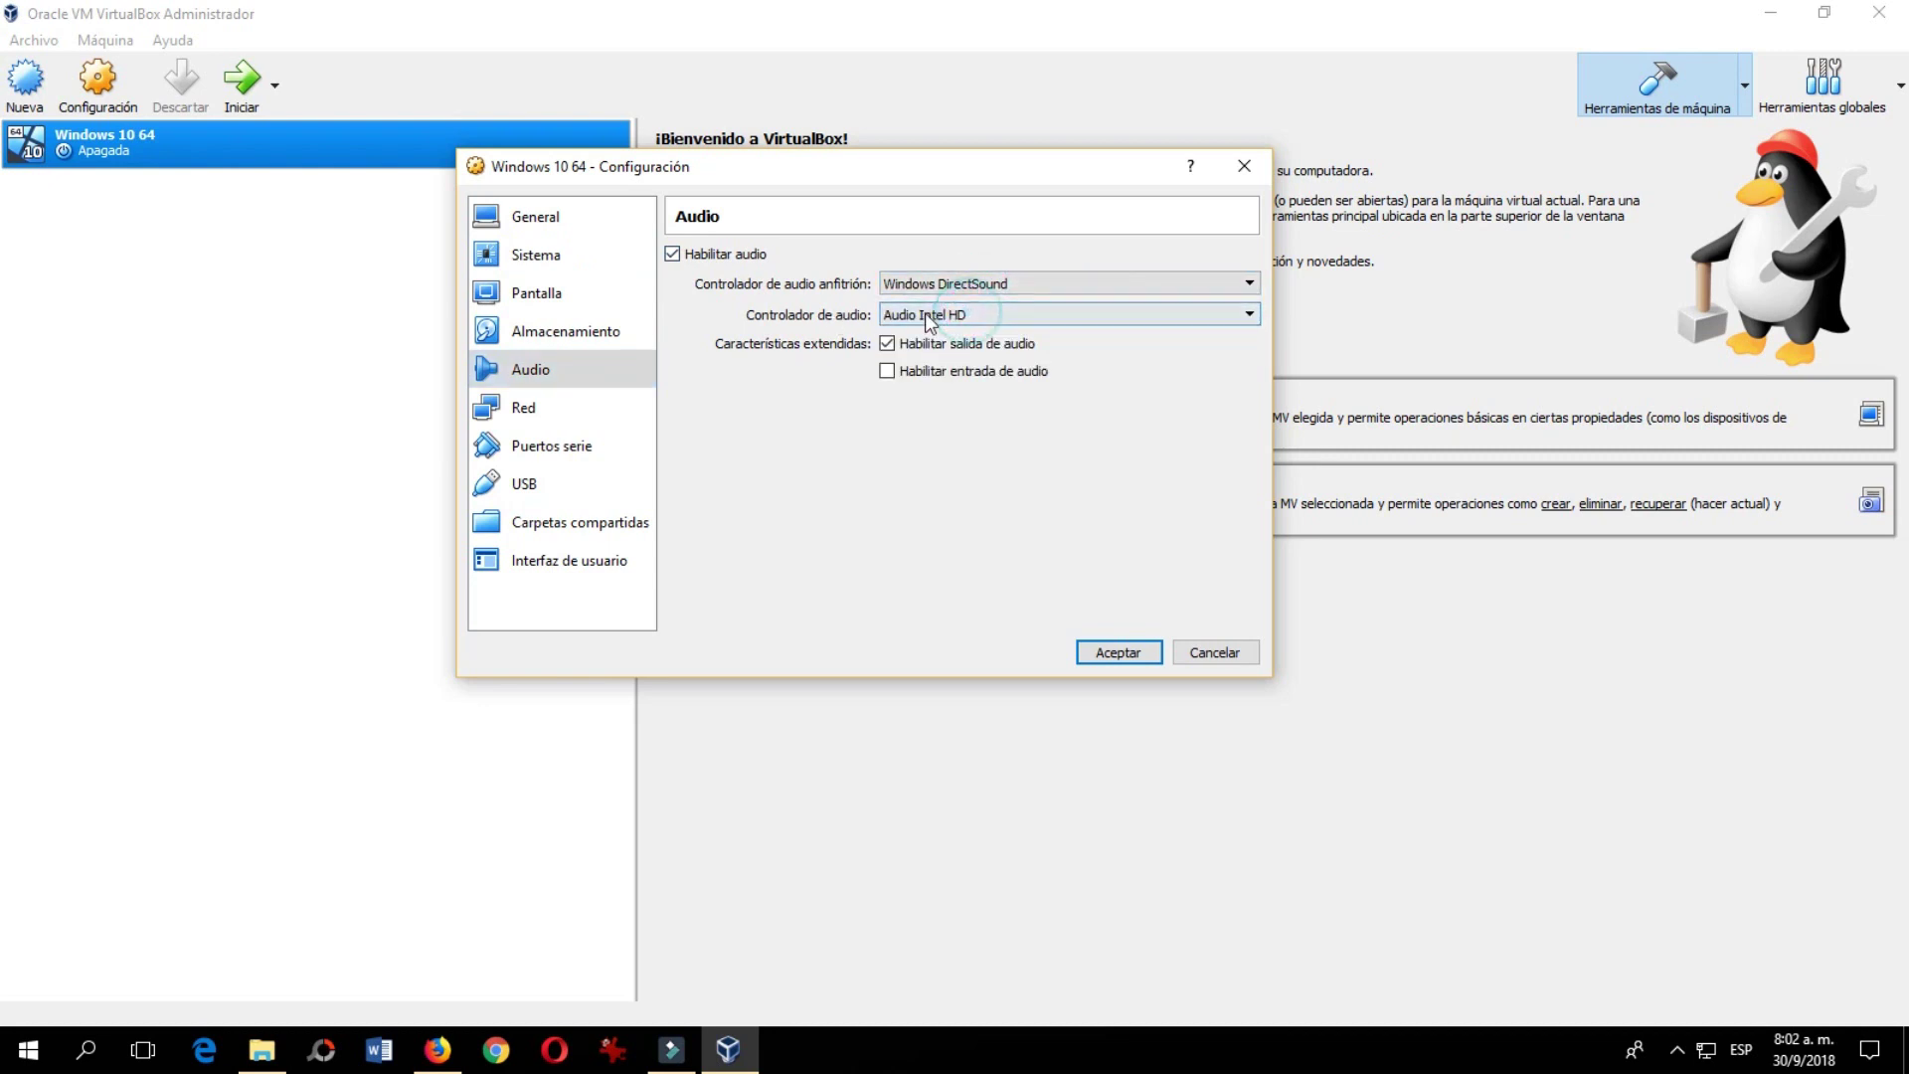
- Review the network, serial port, USB, shared folder and user interface settings, and save the machine's configuration
{"action": "left_click", "coordinate": [527, 410]}
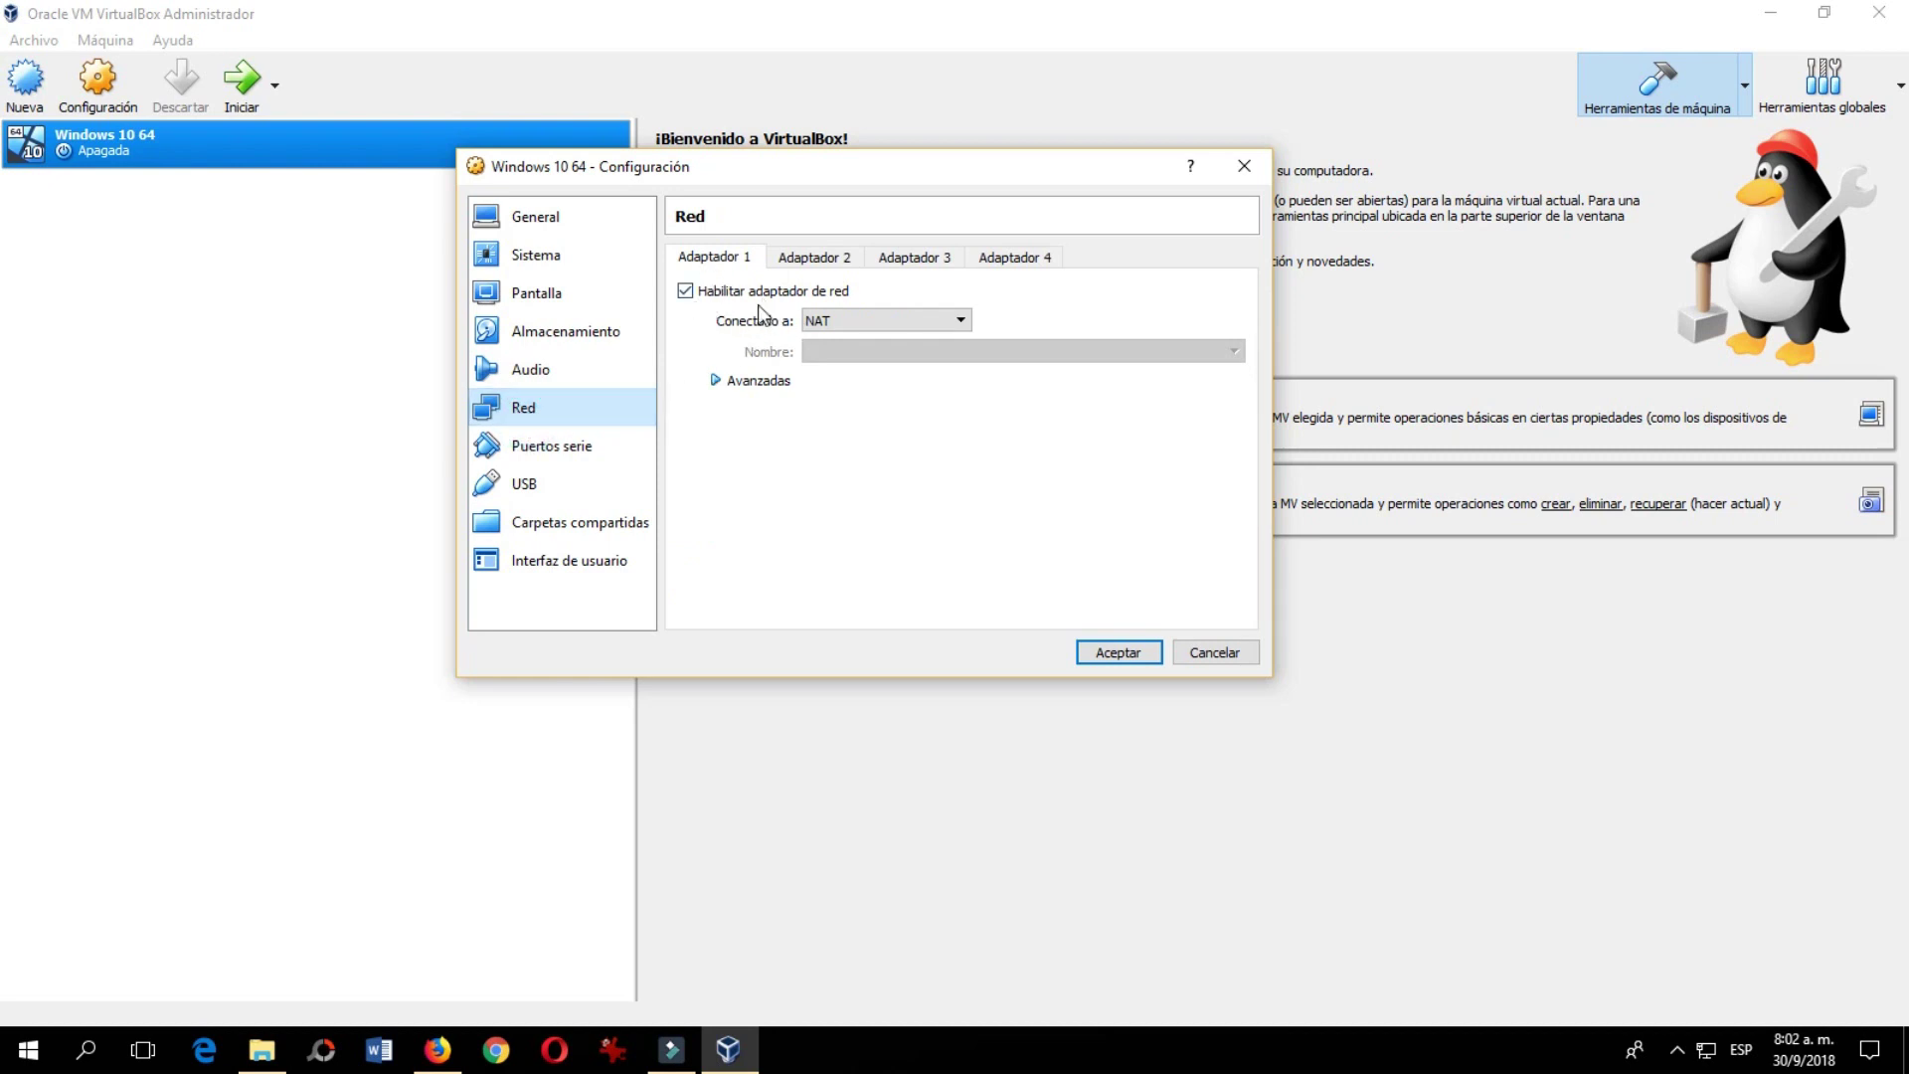
{"action": "left_click", "coordinate": [543, 453]}
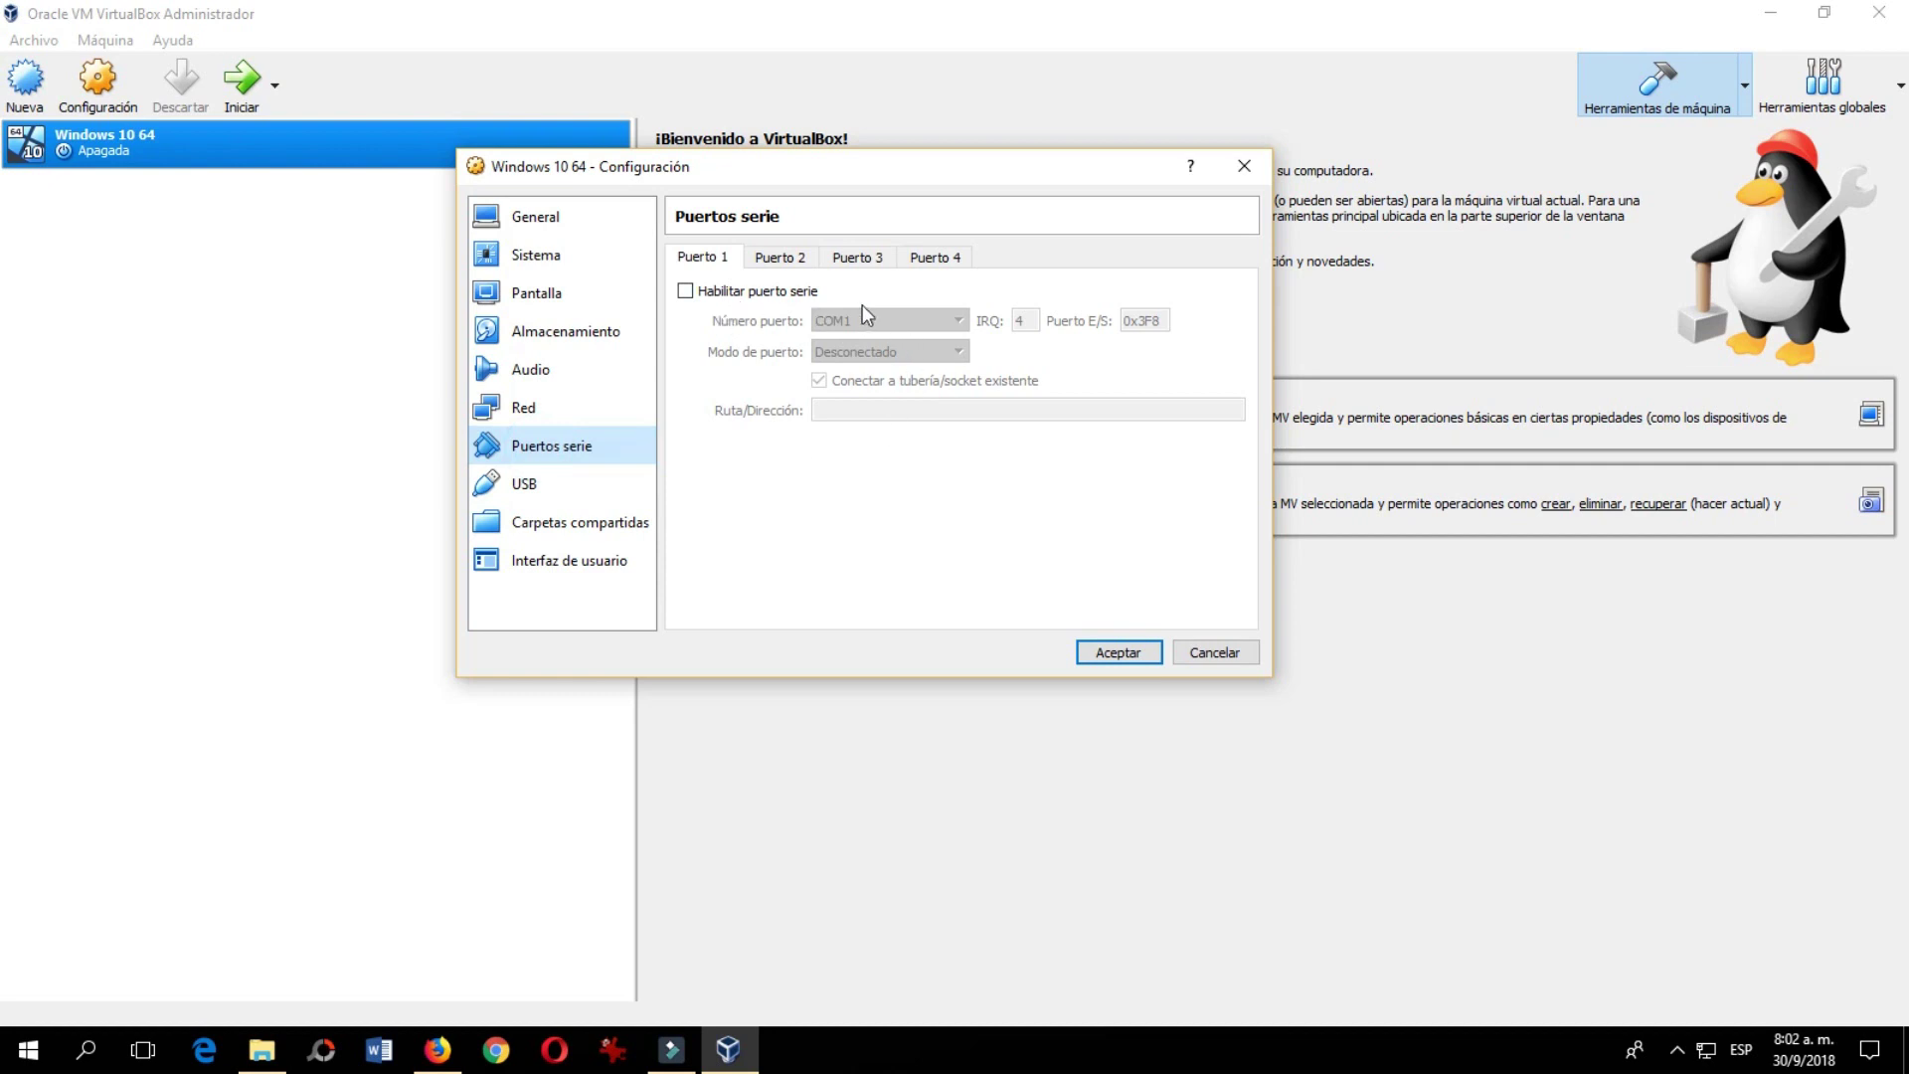
{"action": "left_click", "coordinate": [514, 494]}
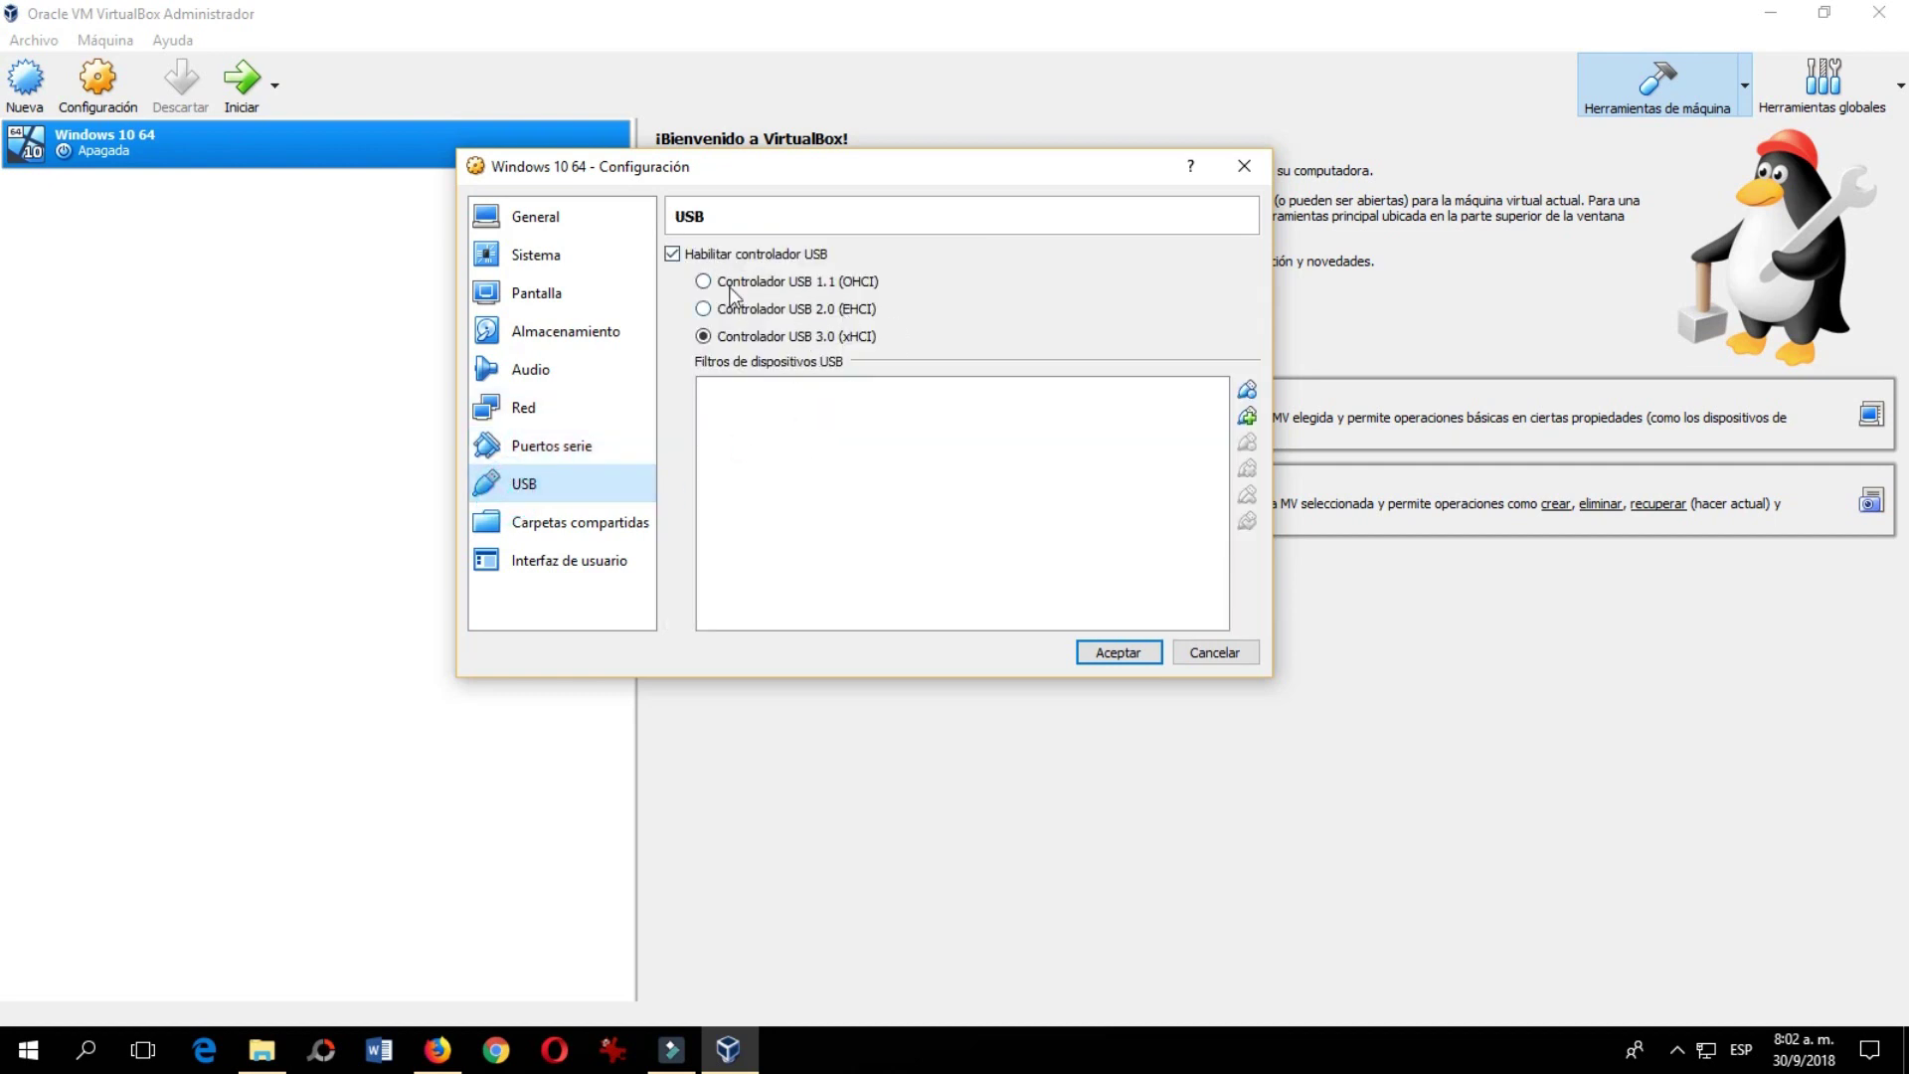
{"action": "left_click", "coordinate": [500, 533]}
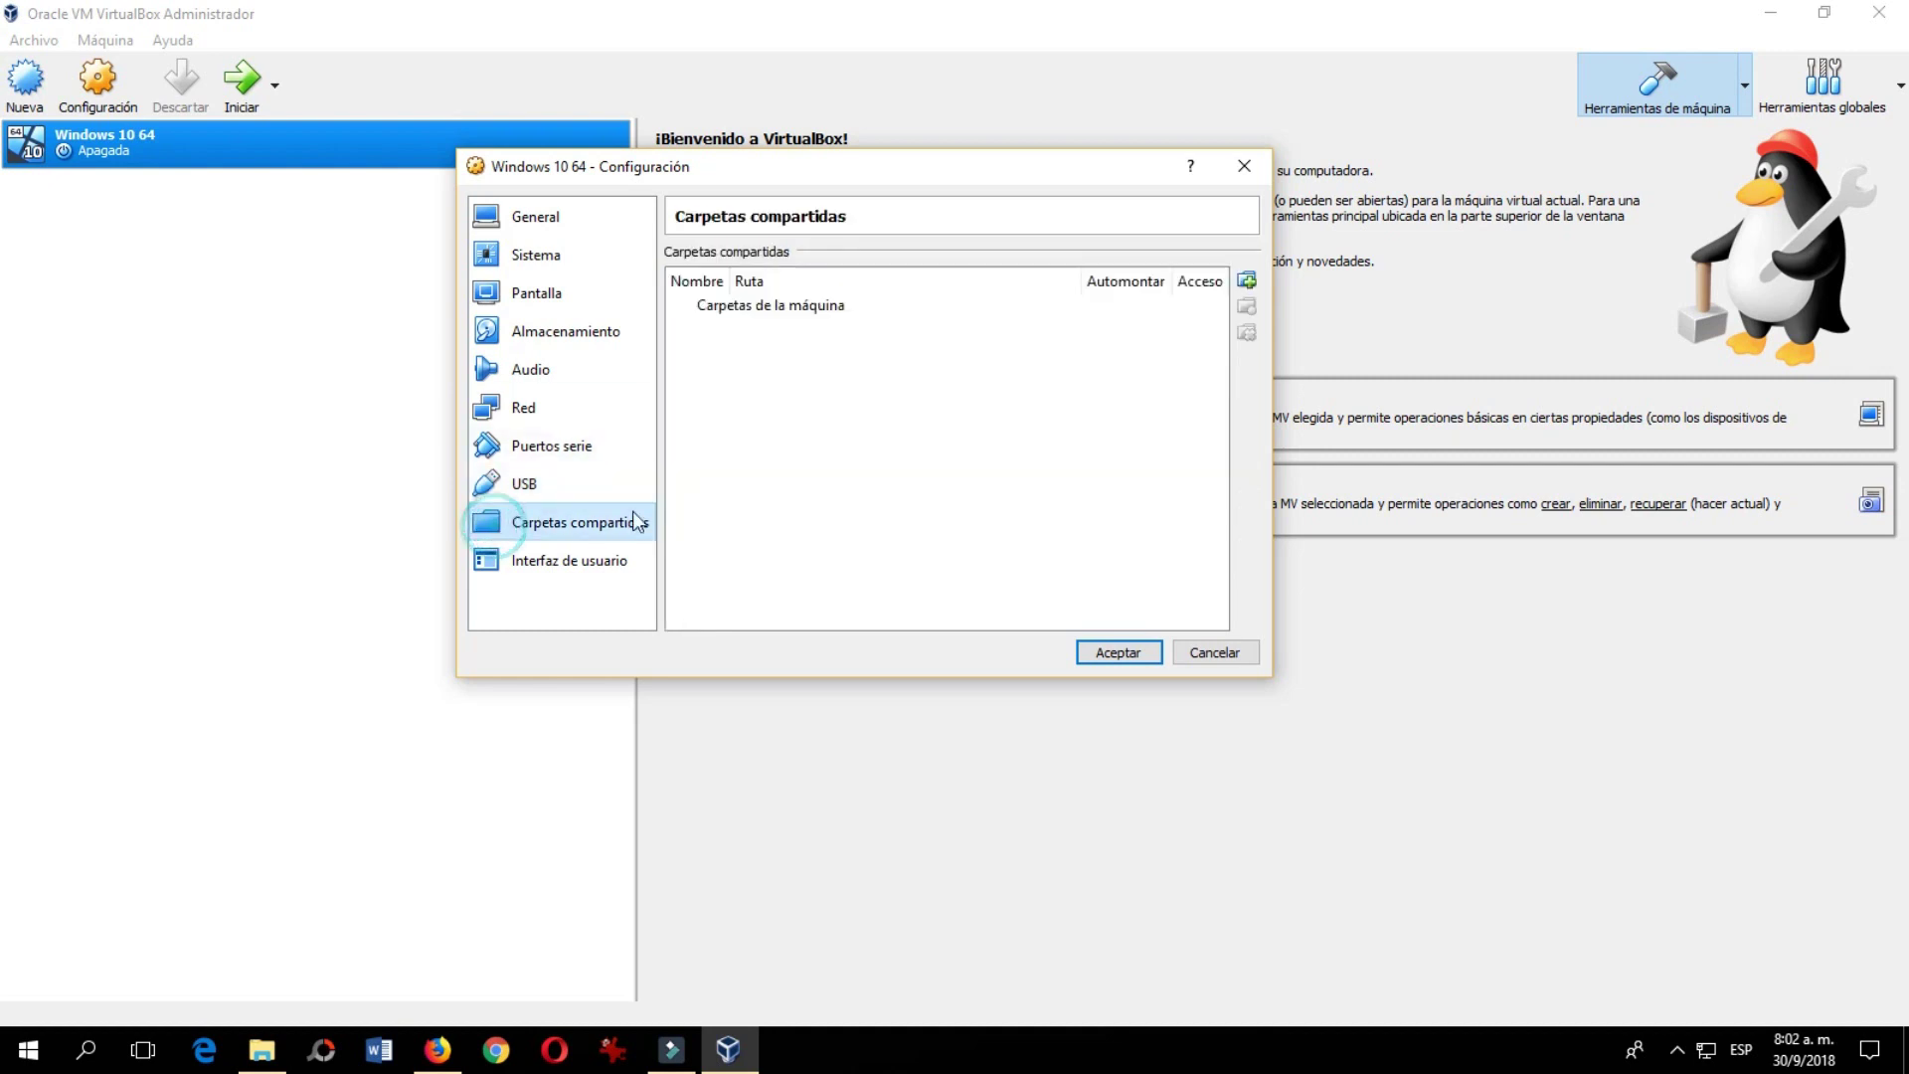
{"action": "left_click", "coordinate": [518, 581]}
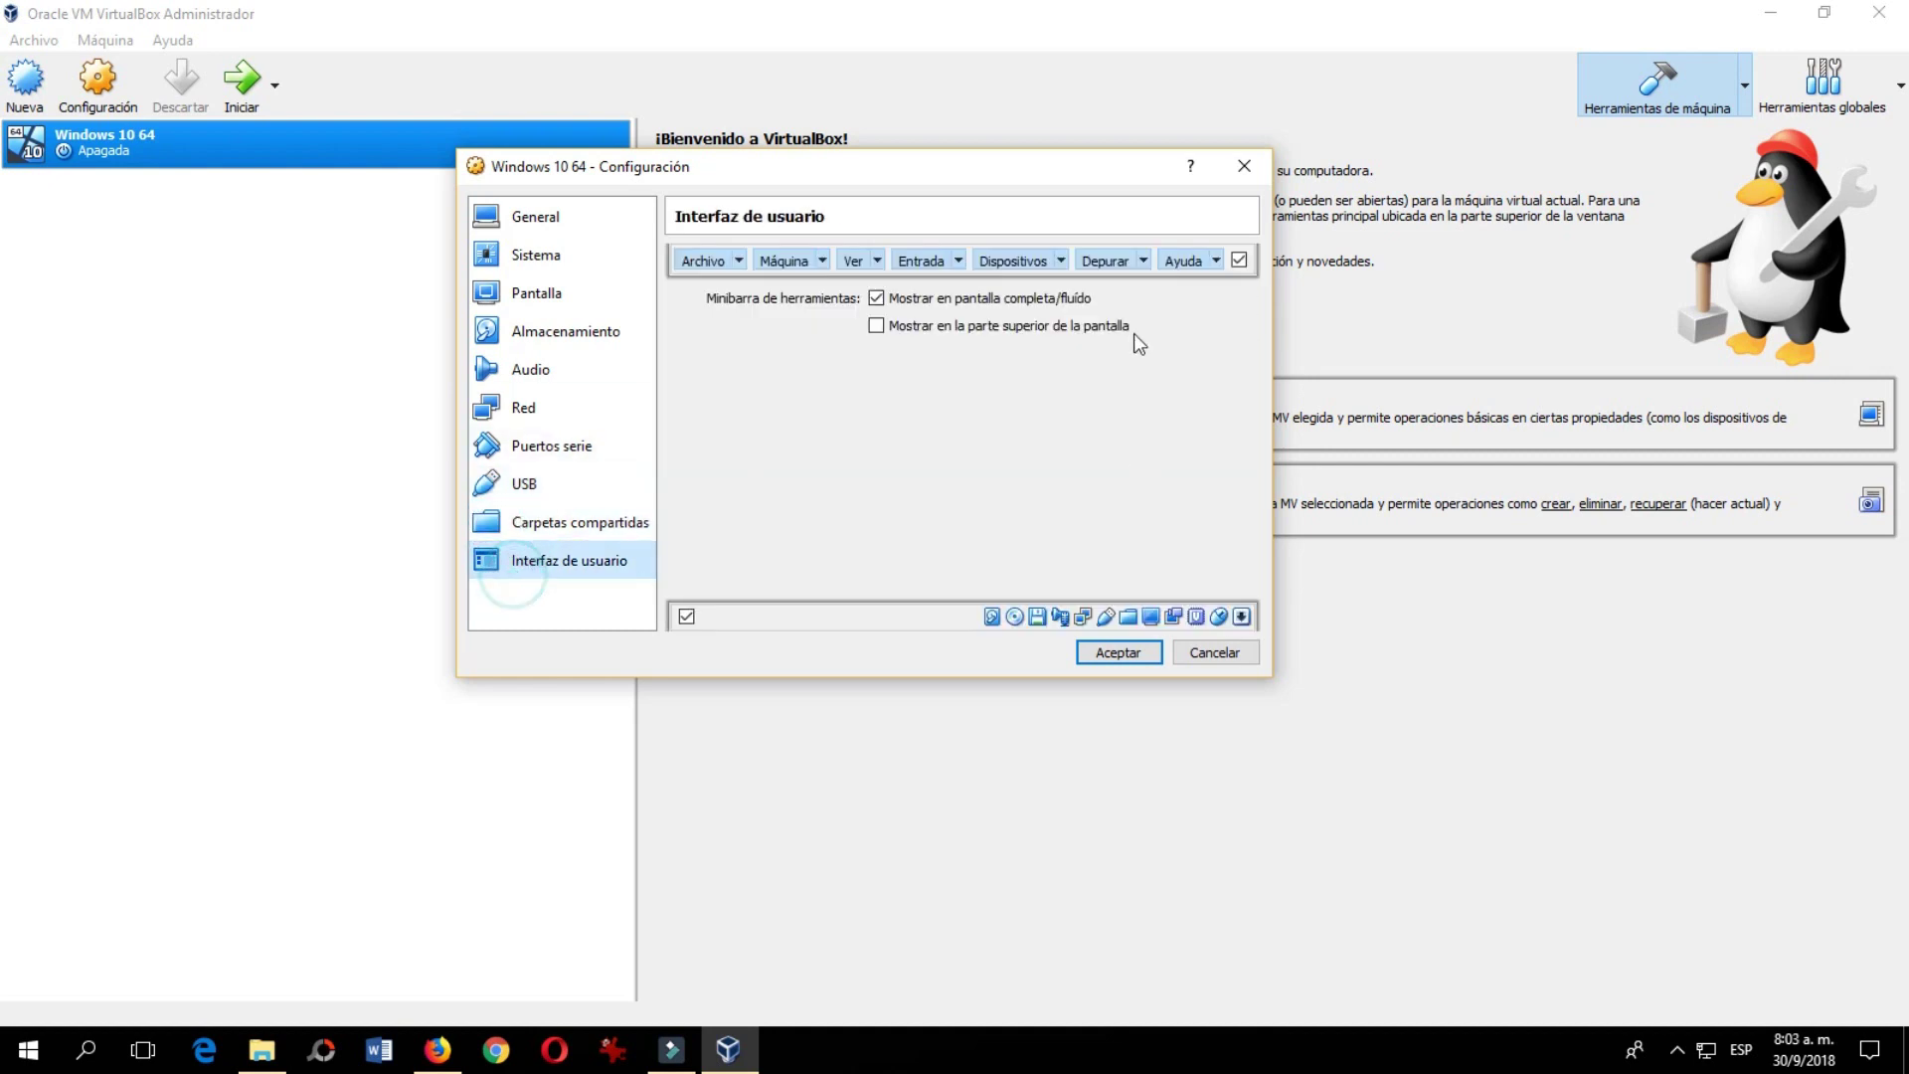
{"action": "left_click", "coordinate": [537, 218]}
{"action": "left_click", "coordinate": [1108, 656]}
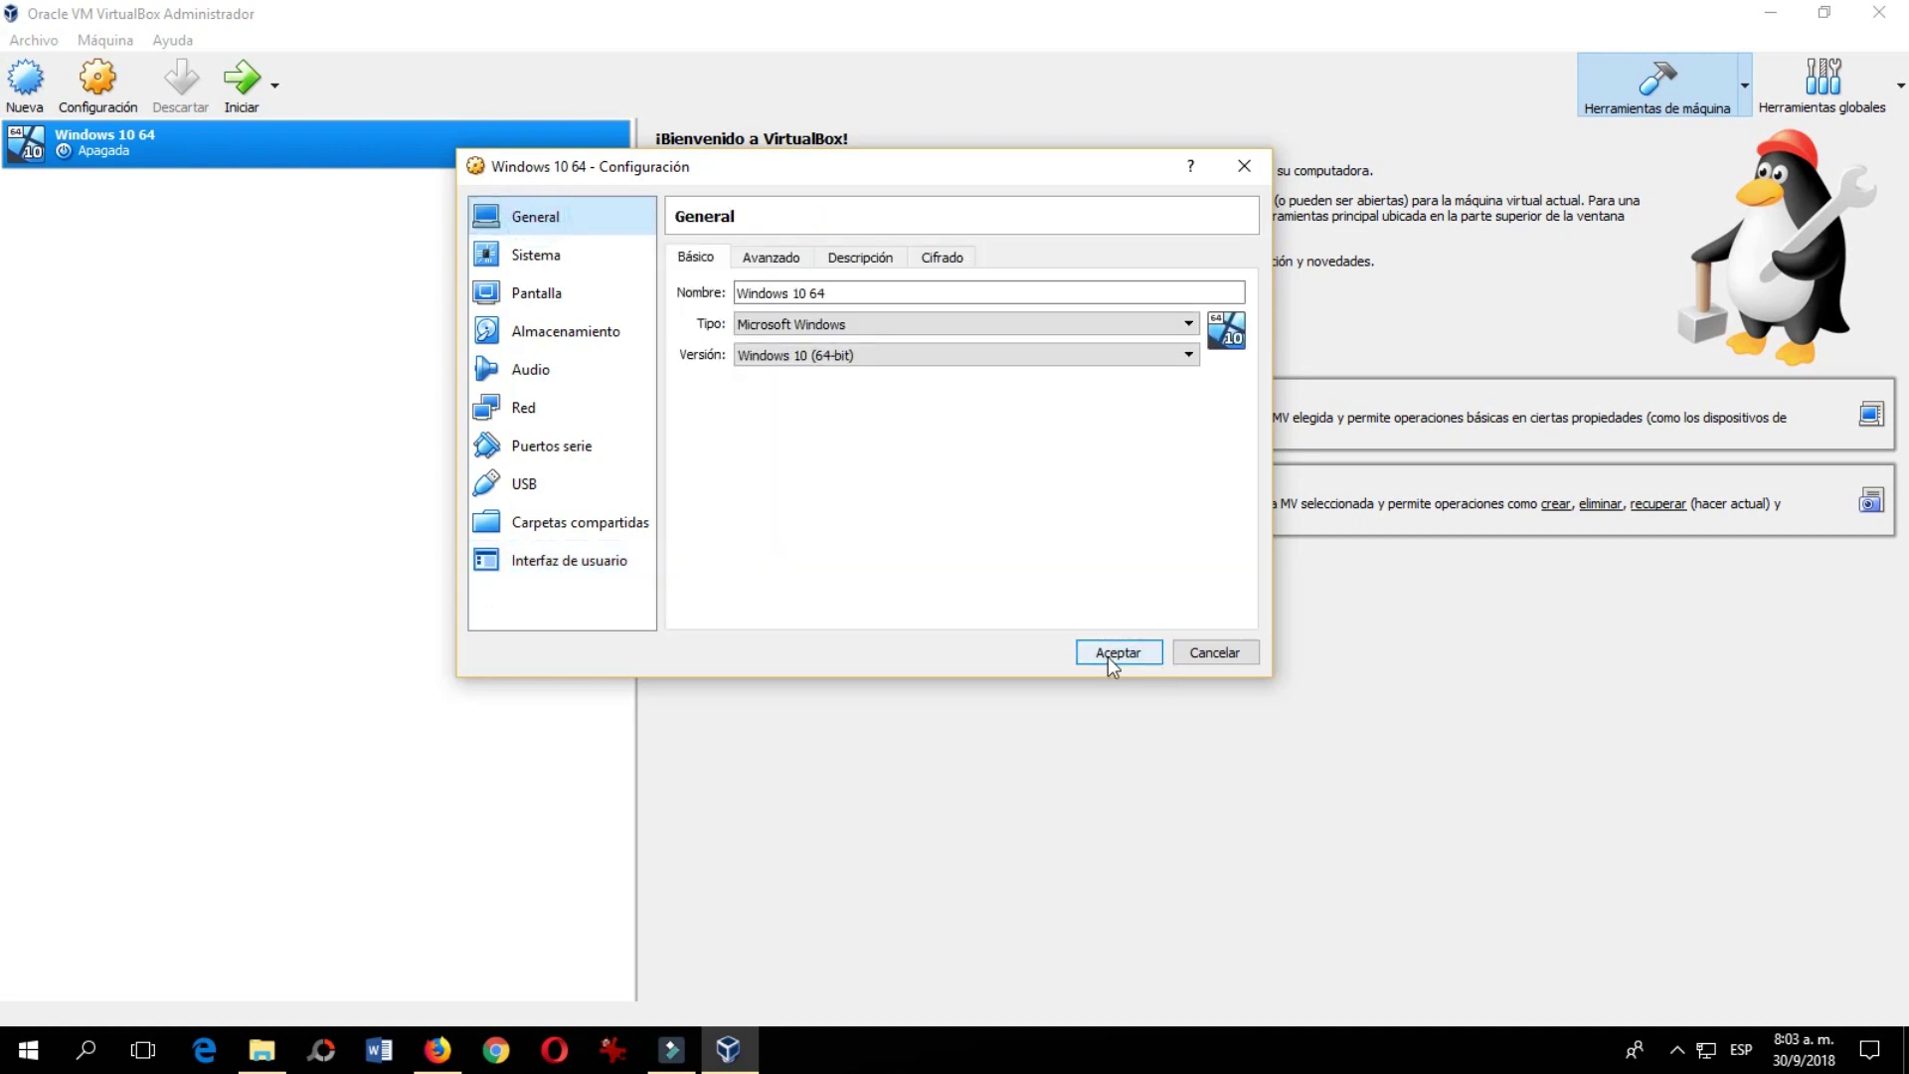
- Start the Windows 10 64 virtual machine from host drive D:, after checking that drive's disc in File Explorer
{"action": "double_click", "coordinate": [79, 151]}
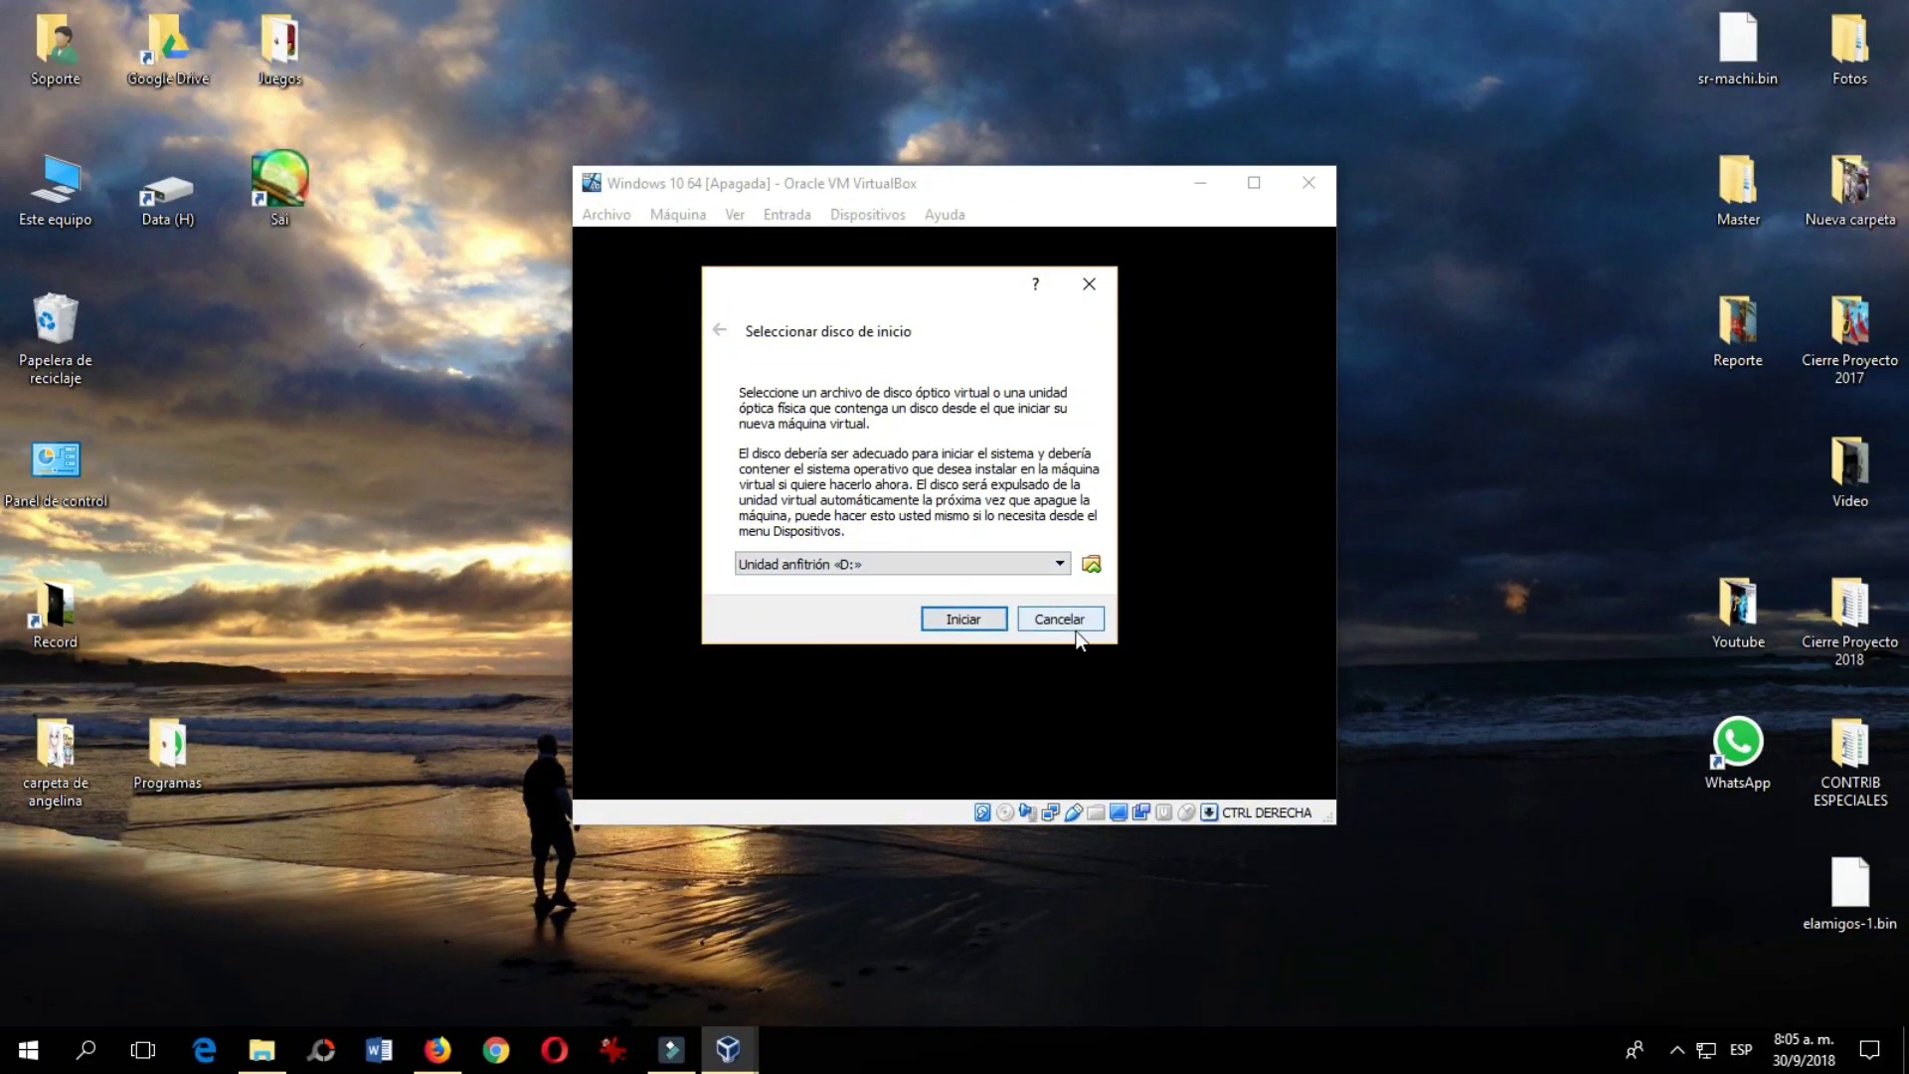
{"action": "double_click", "coordinate": [43, 189]}
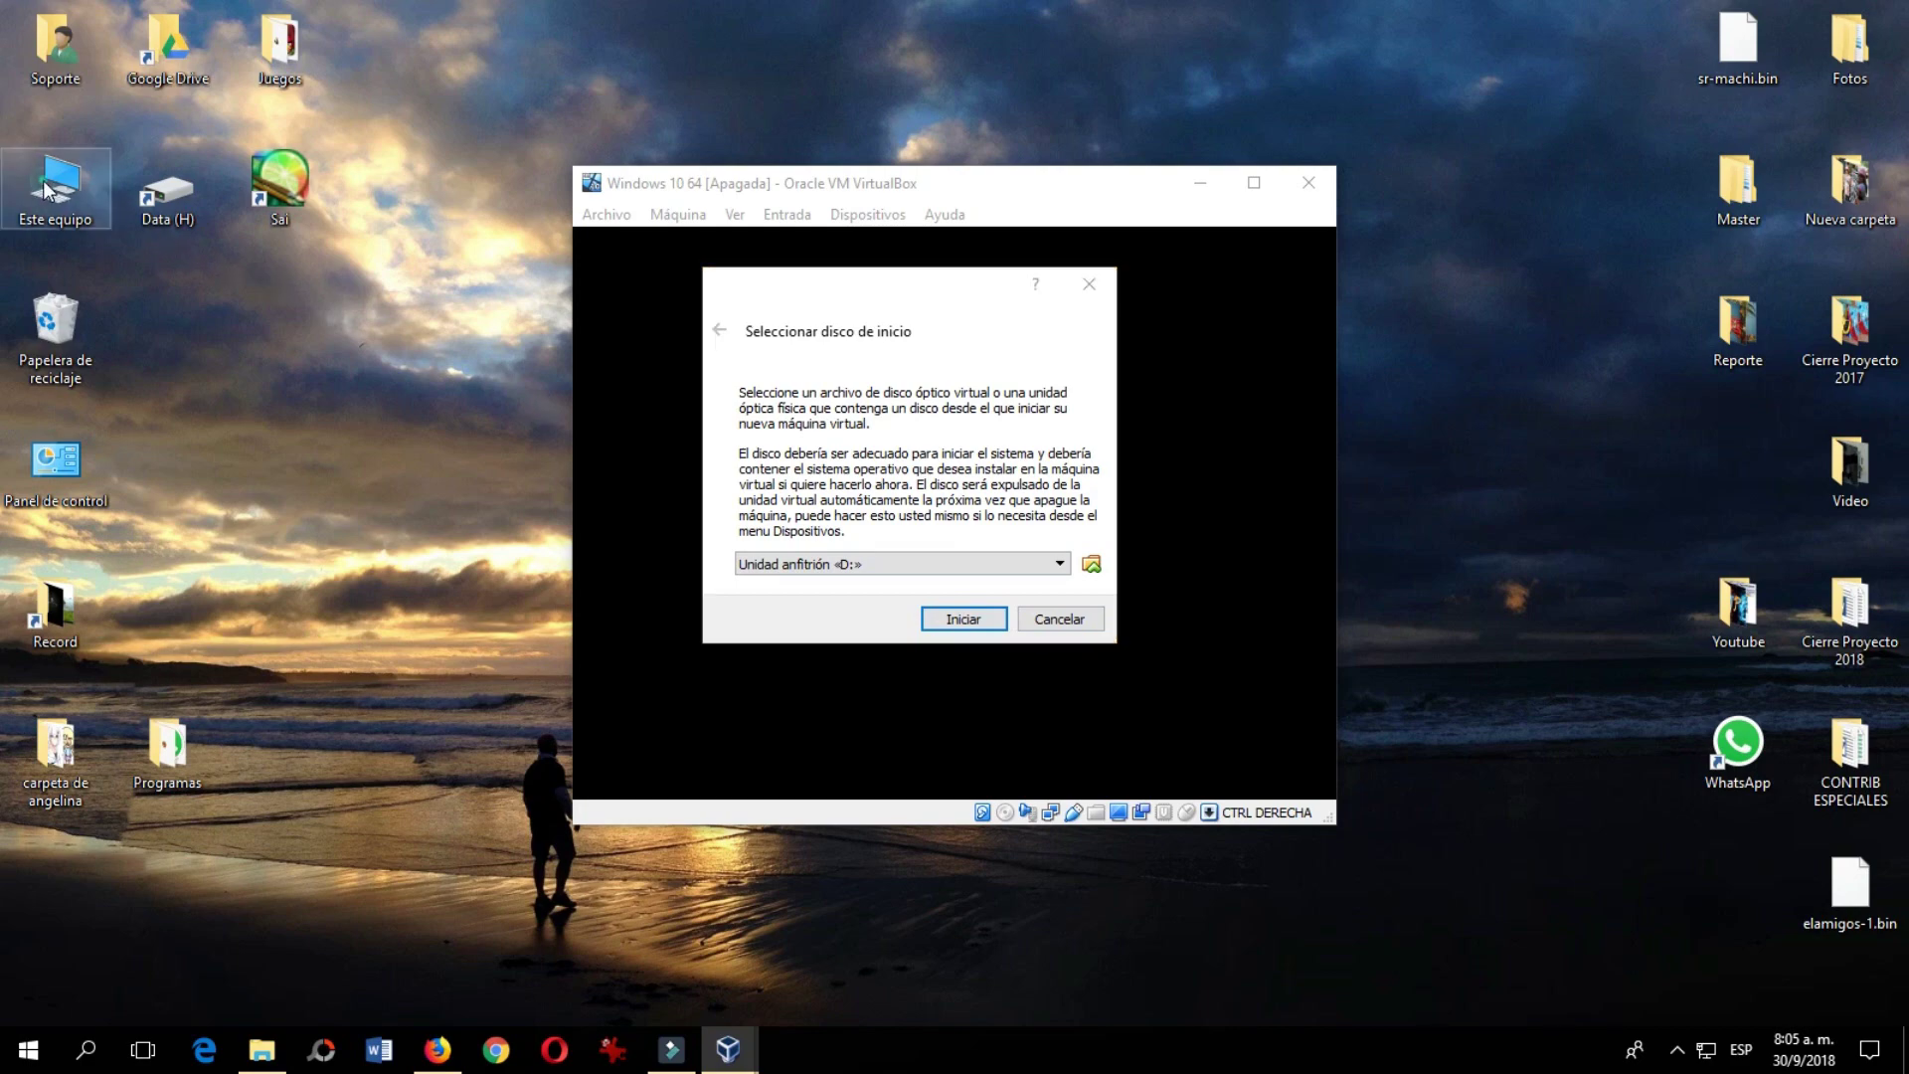
{"action": "left_click", "coordinate": [1603, 50]}
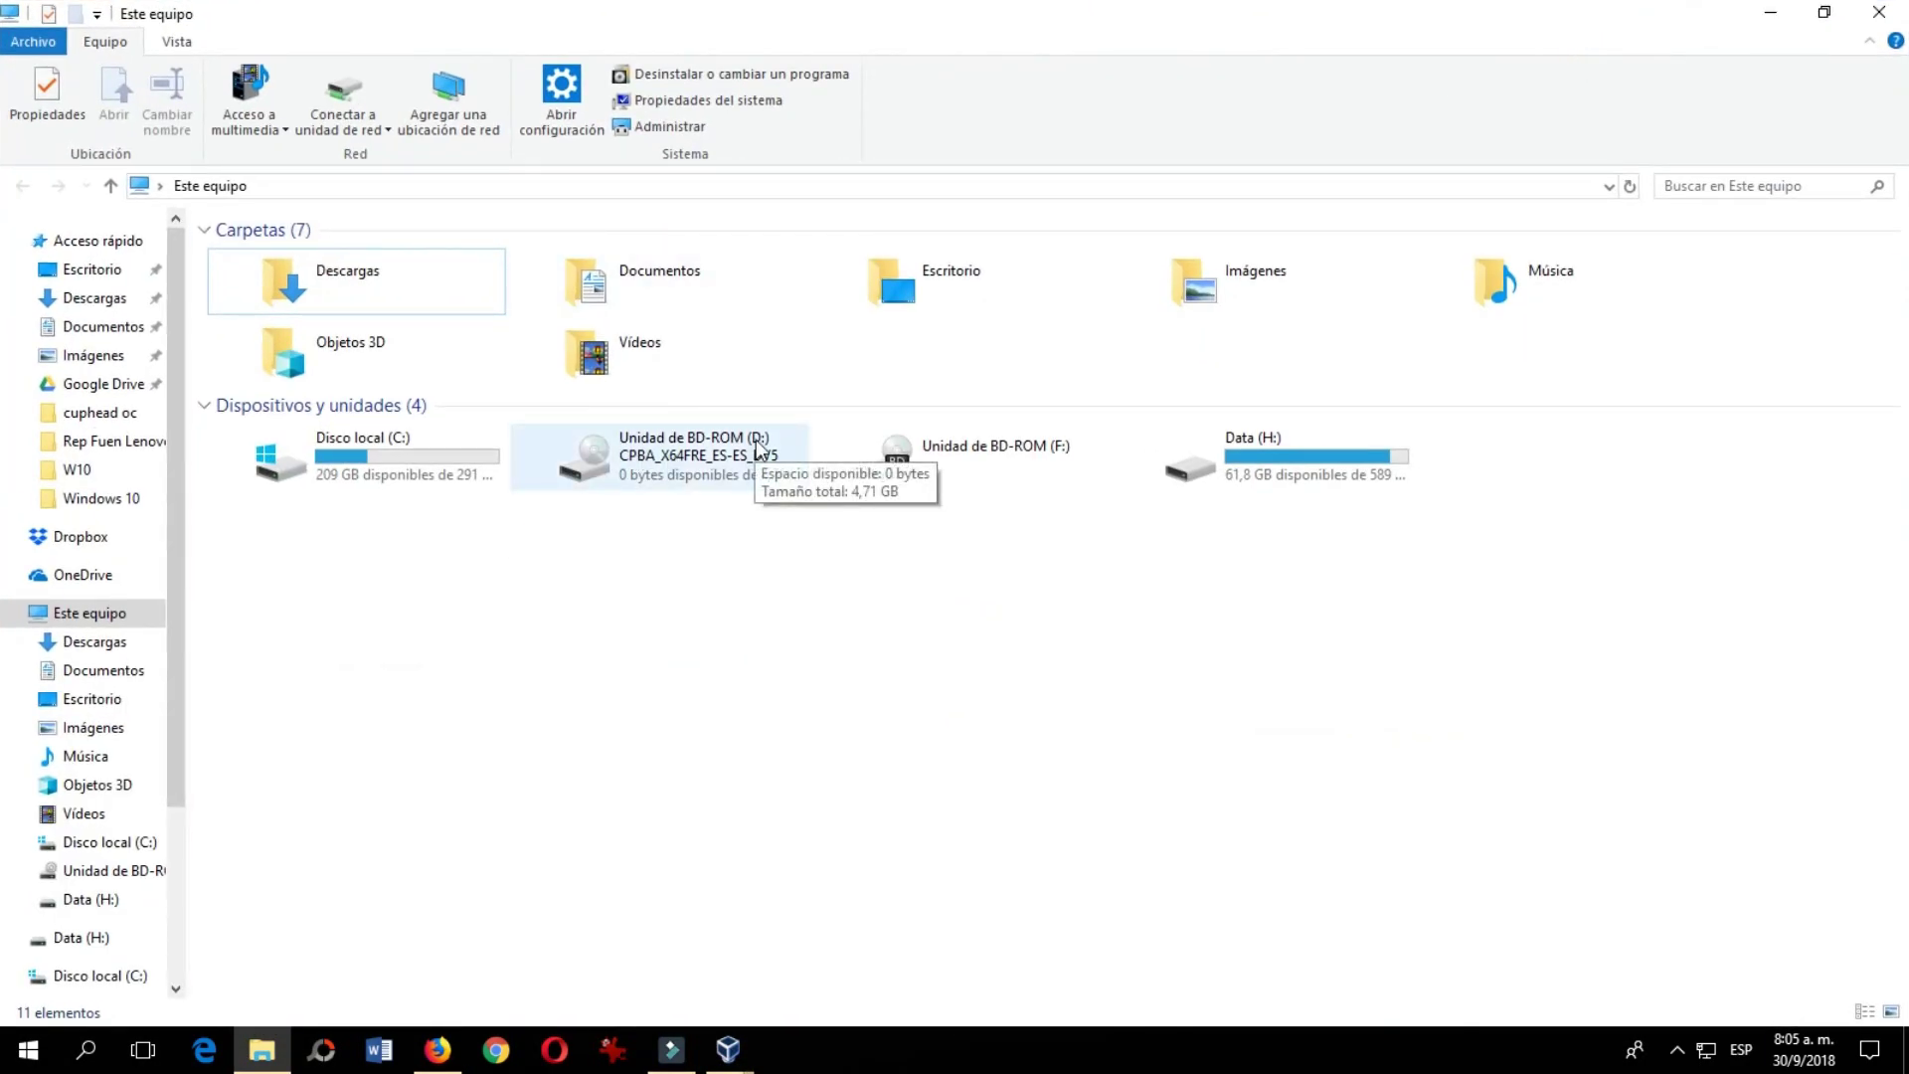
{"action": "left_click", "coordinate": [1901, 20]}
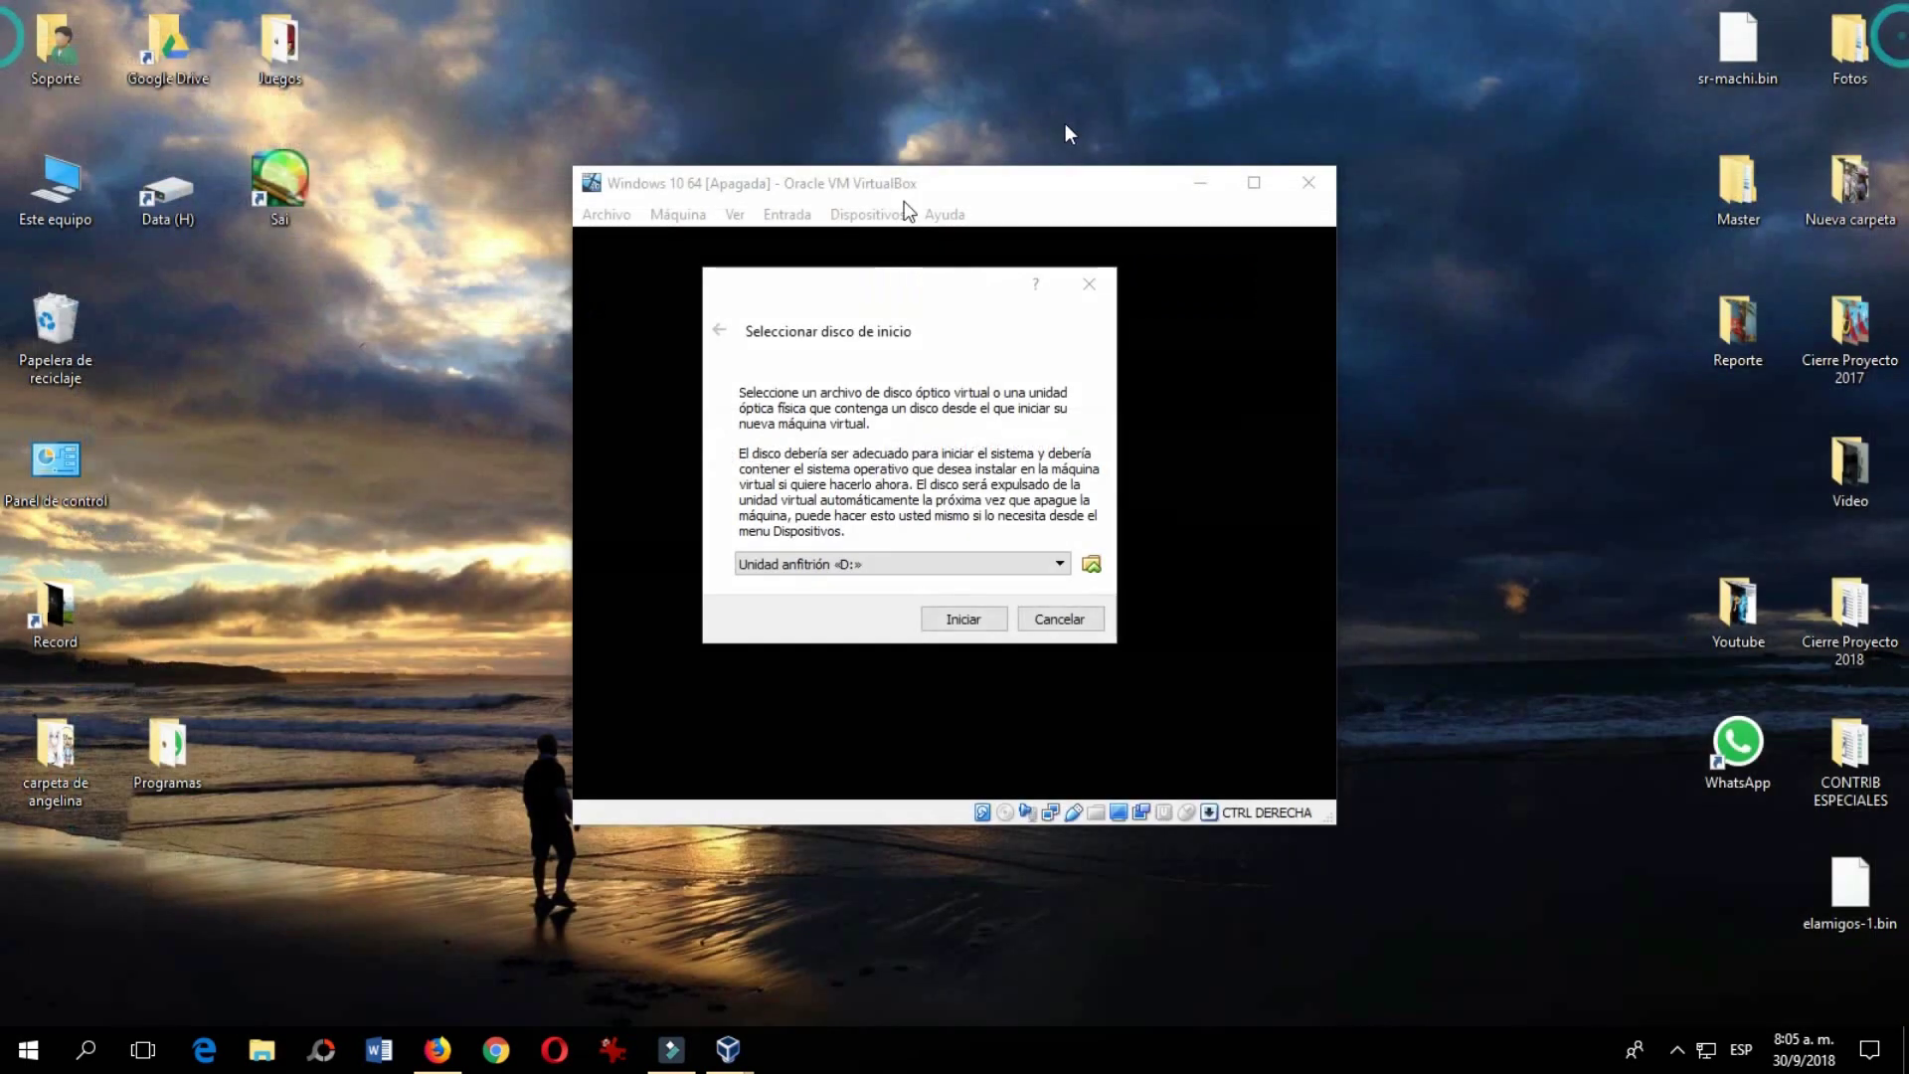
{"action": "left_click", "coordinate": [963, 619]}
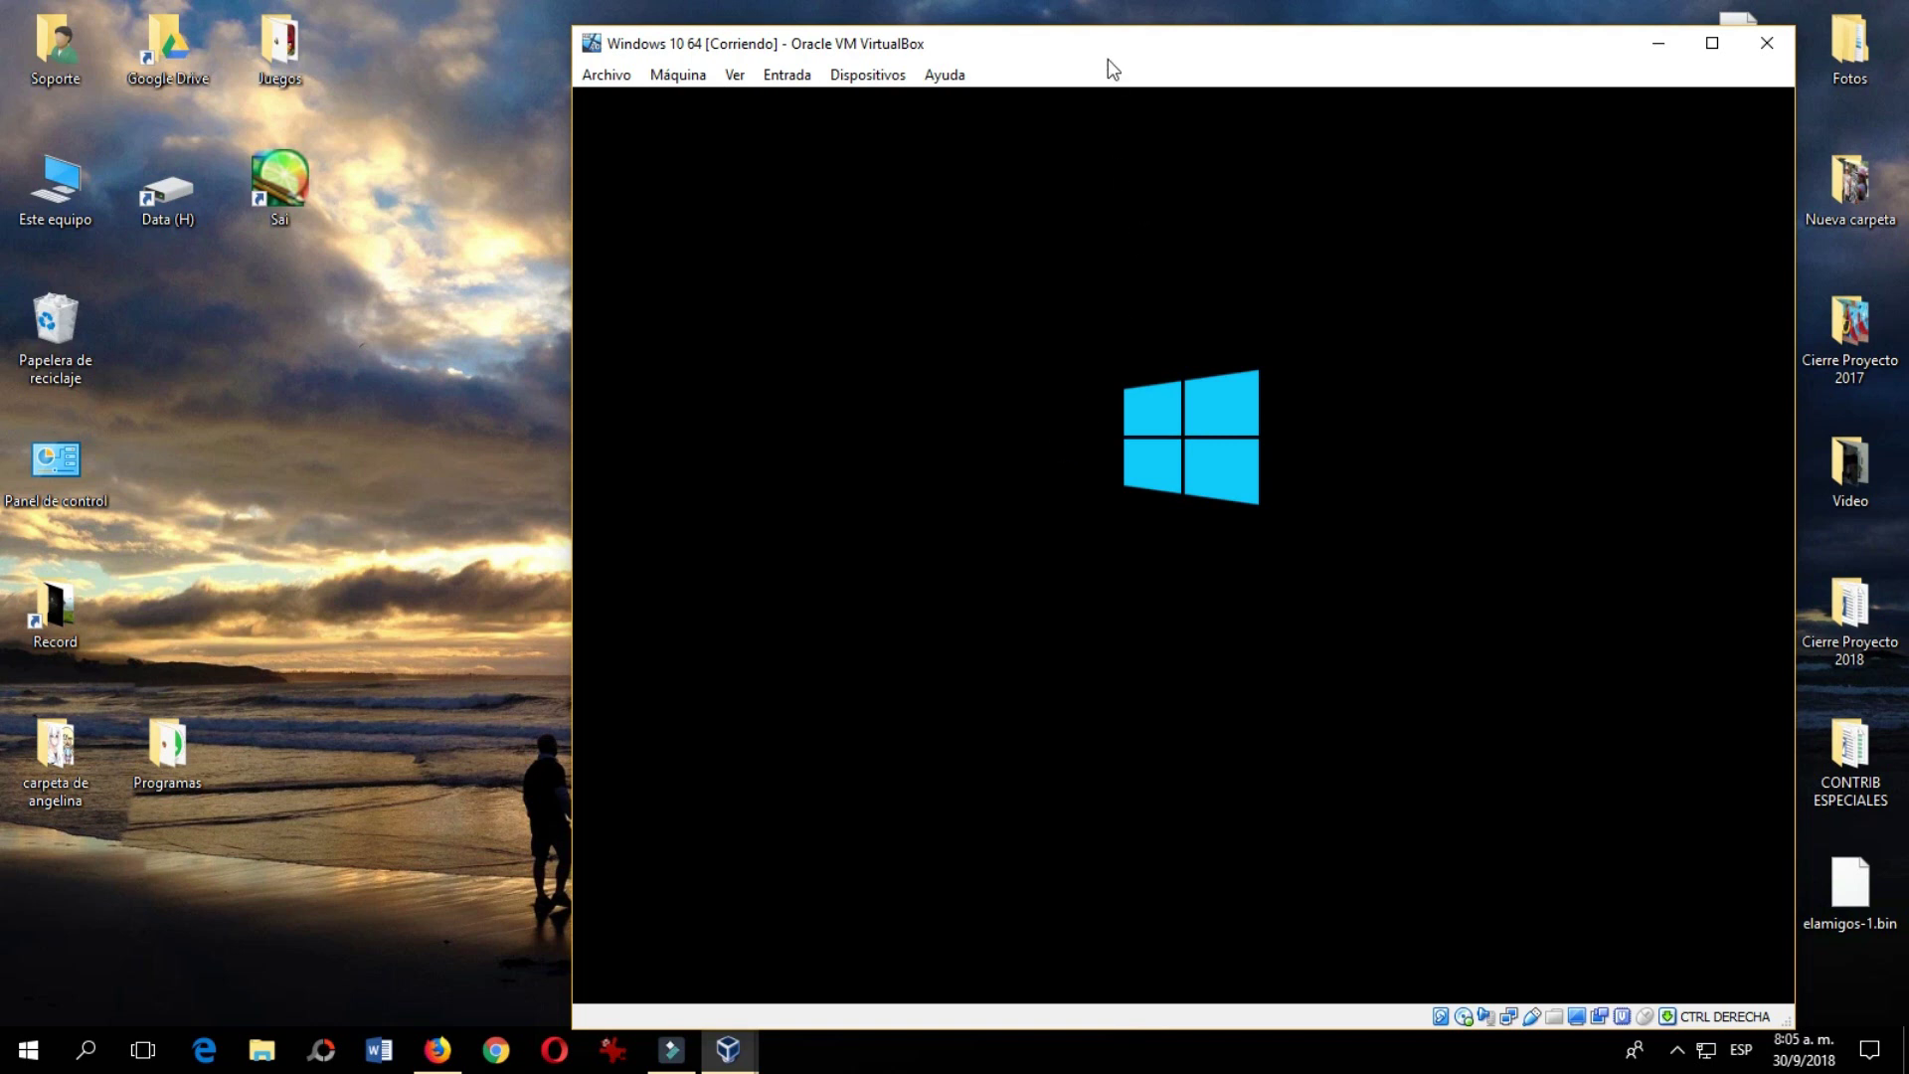
- Examine the time and currency formats offered in Windows Setup, keeping Español (España, internacional)
{"action": "left_click_drag", "start_coordinate": [1107, 45], "coordinate": [853, 27]}
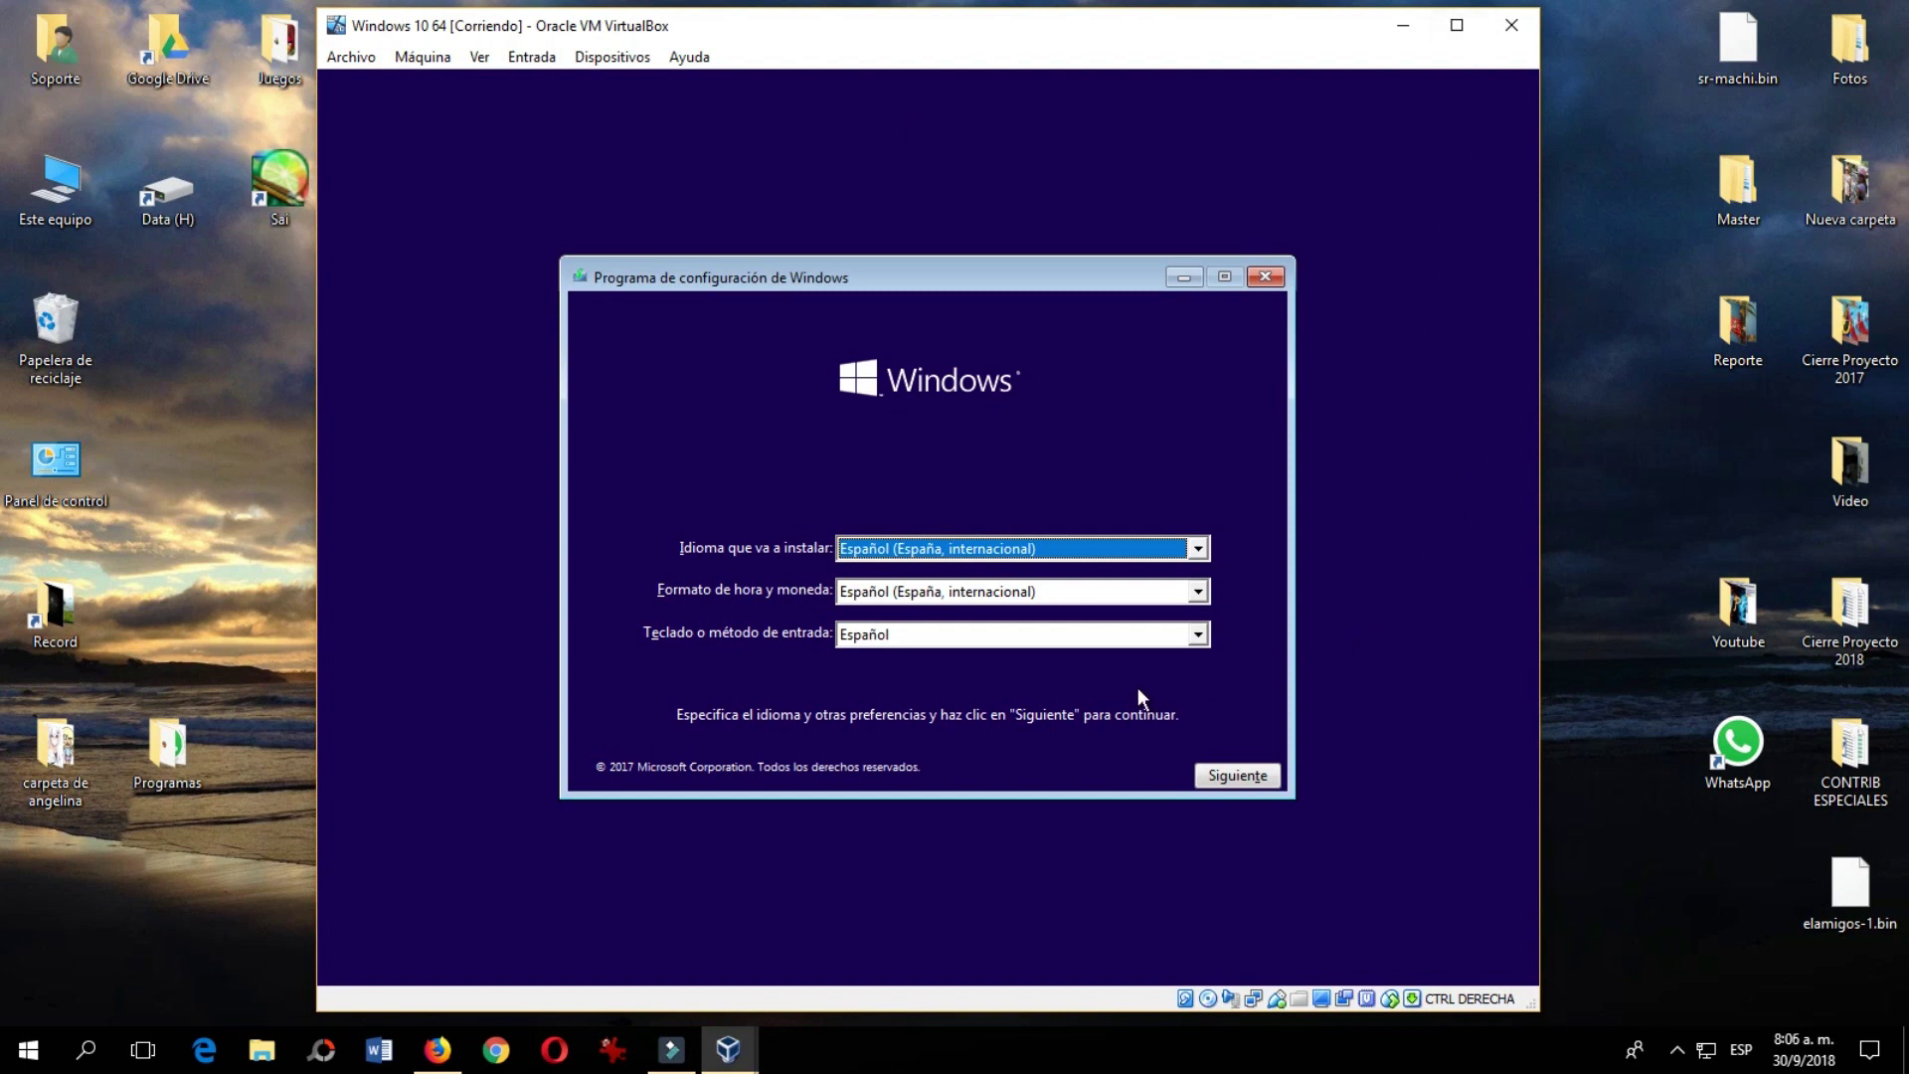
{"action": "left_click", "coordinate": [949, 595]}
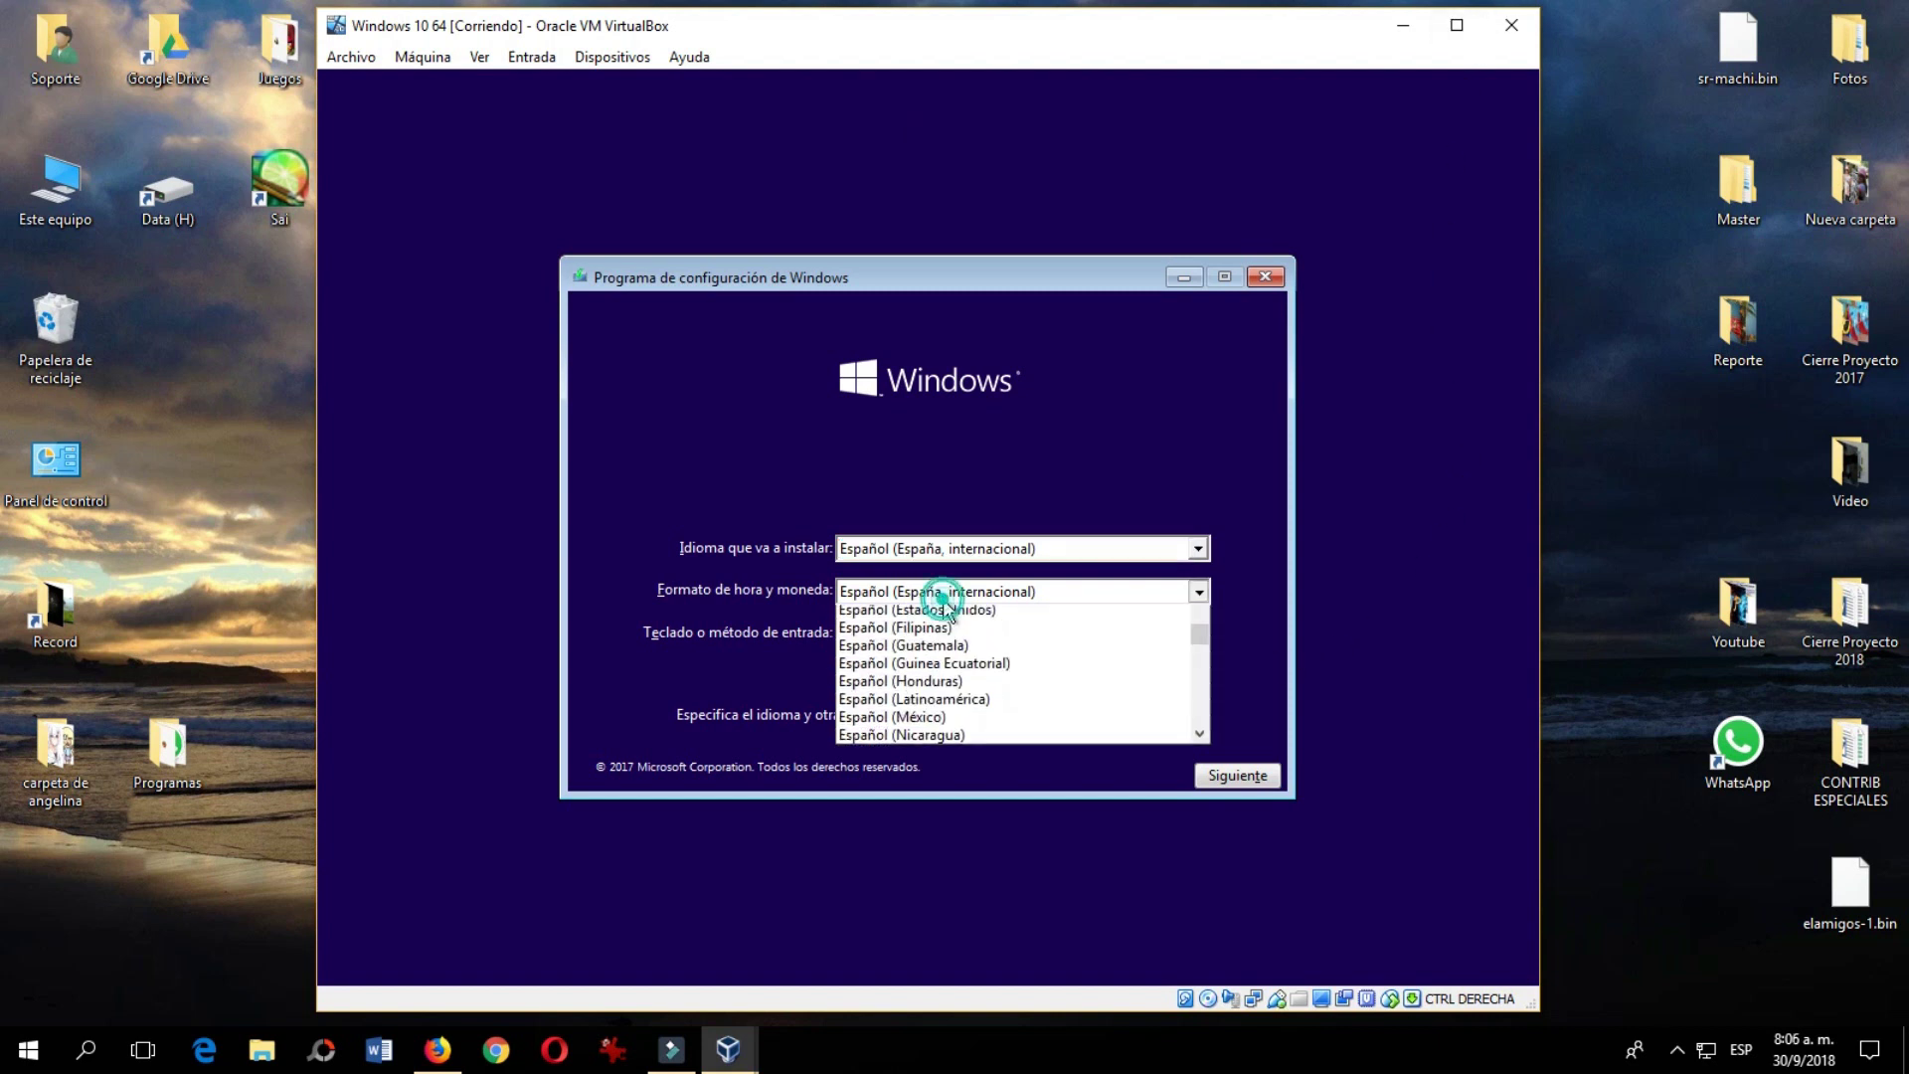
{"action": "left_click", "coordinate": [1046, 453]}
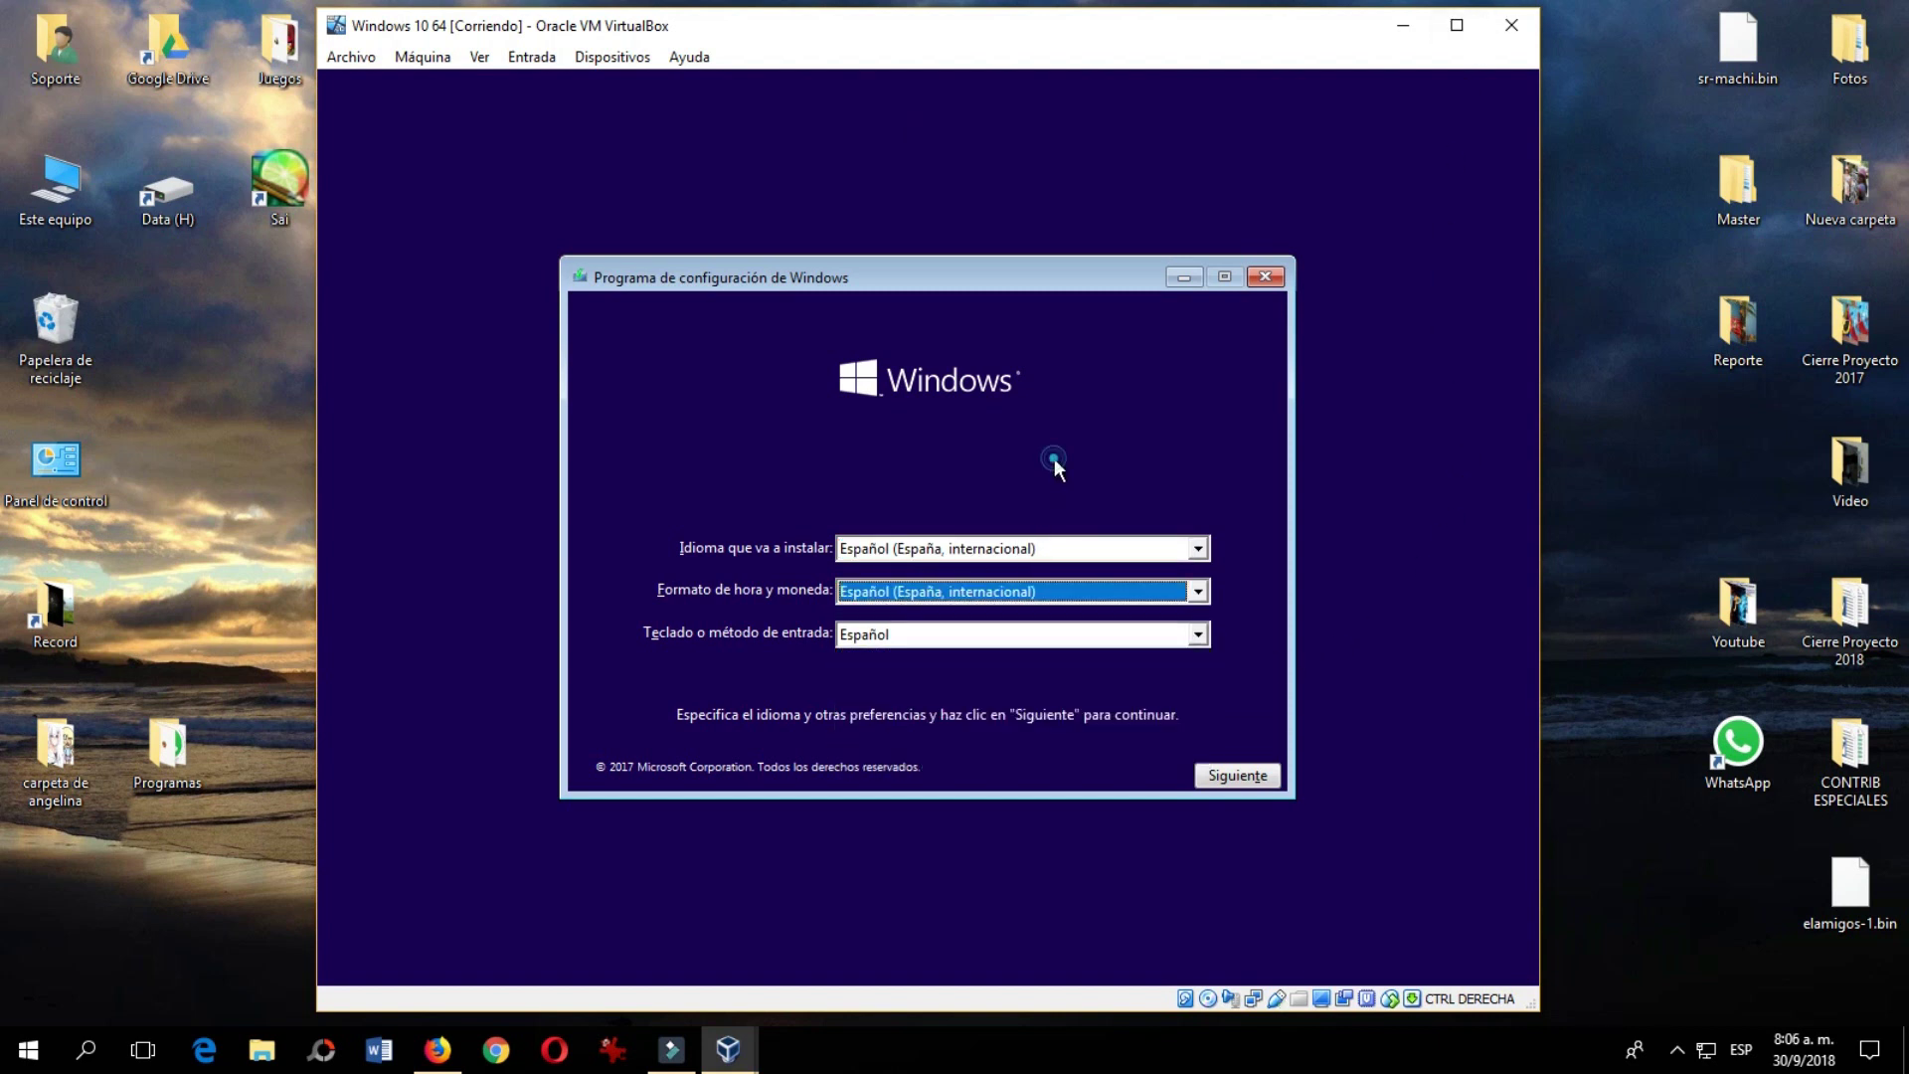
- Set the time and currency format to Español (Latinoamérica) and continue Windows Setup
{"action": "left_click", "coordinate": [1053, 596]}
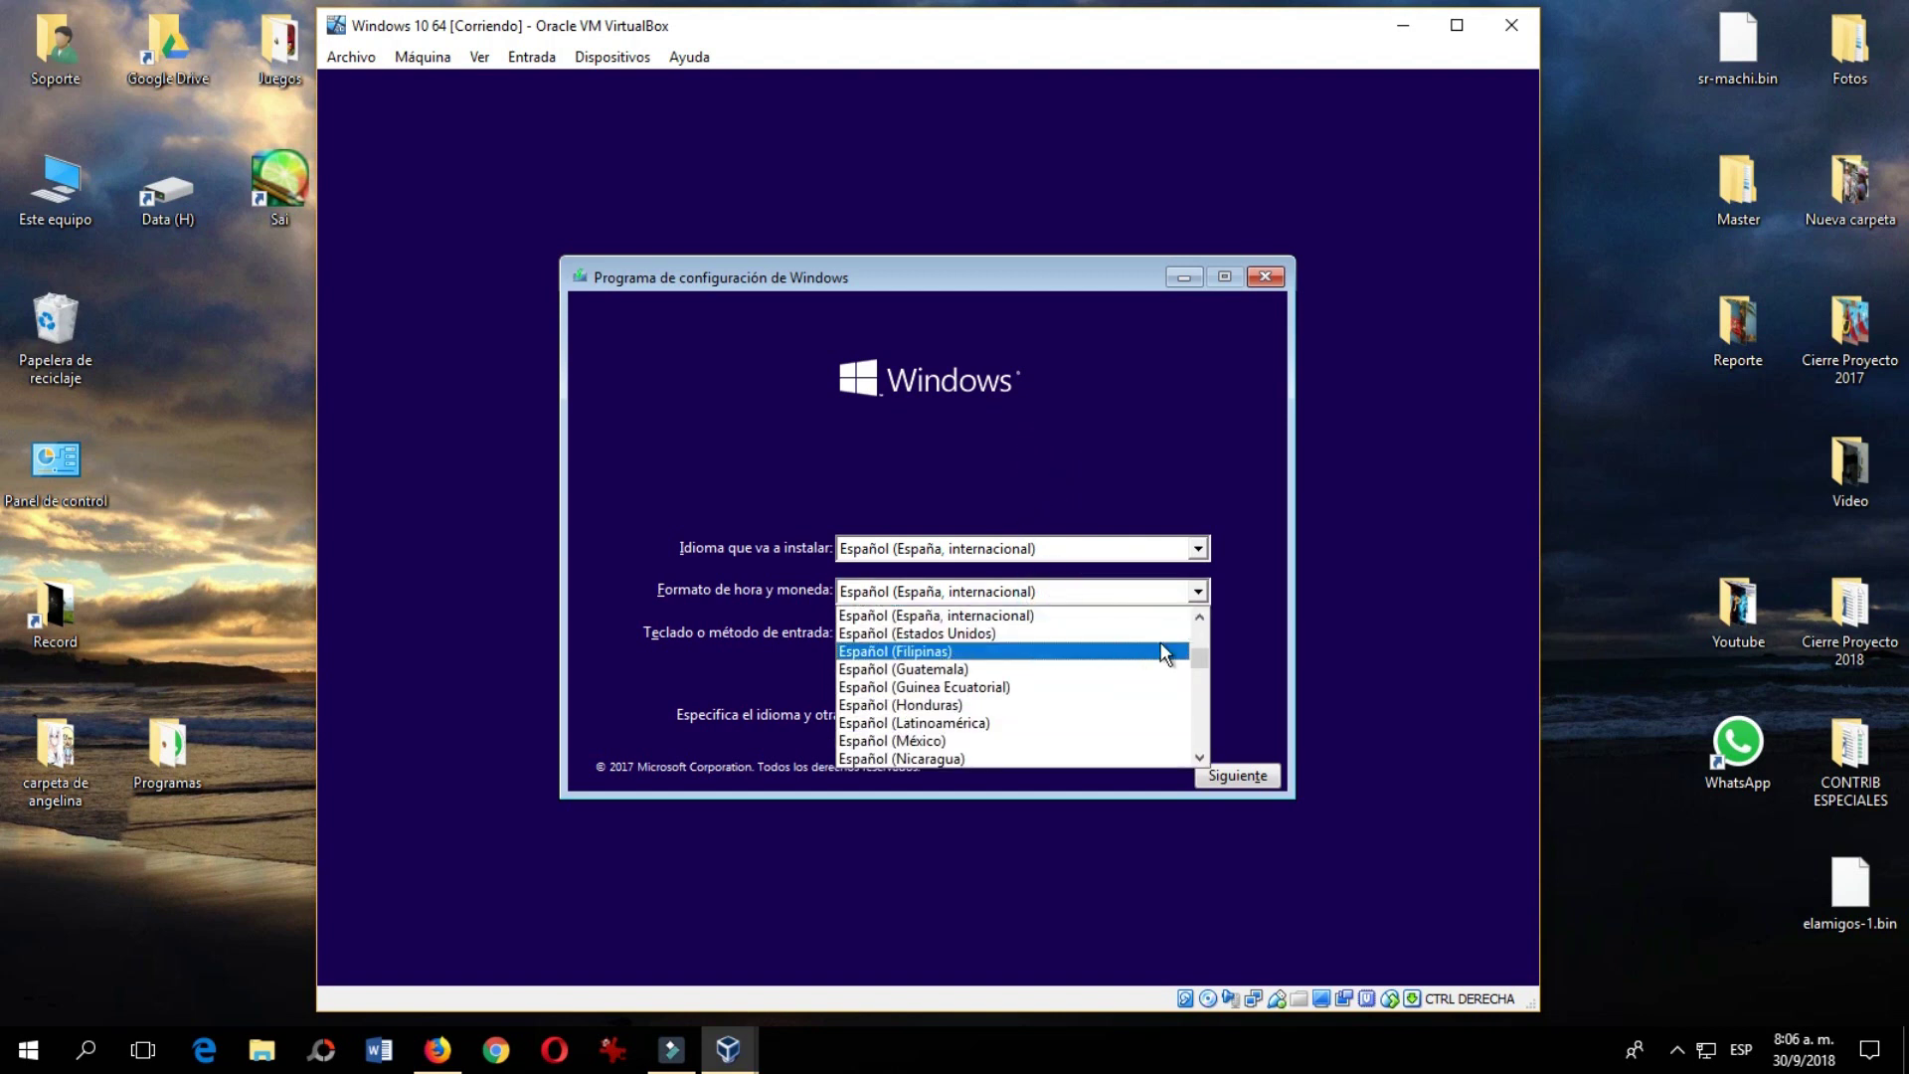
{"action": "mouse_move", "coordinate": [1198, 659]}
{"action": "left_mouse_down"}
{"action": "mouse_move", "coordinate": [1206, 780]}
{"action": "mouse_move", "coordinate": [1199, 648]}
{"action": "mouse_move", "coordinate": [1203, 666]}
{"action": "left_mouse_up"}
{"action": "left_click", "coordinate": [937, 705]}
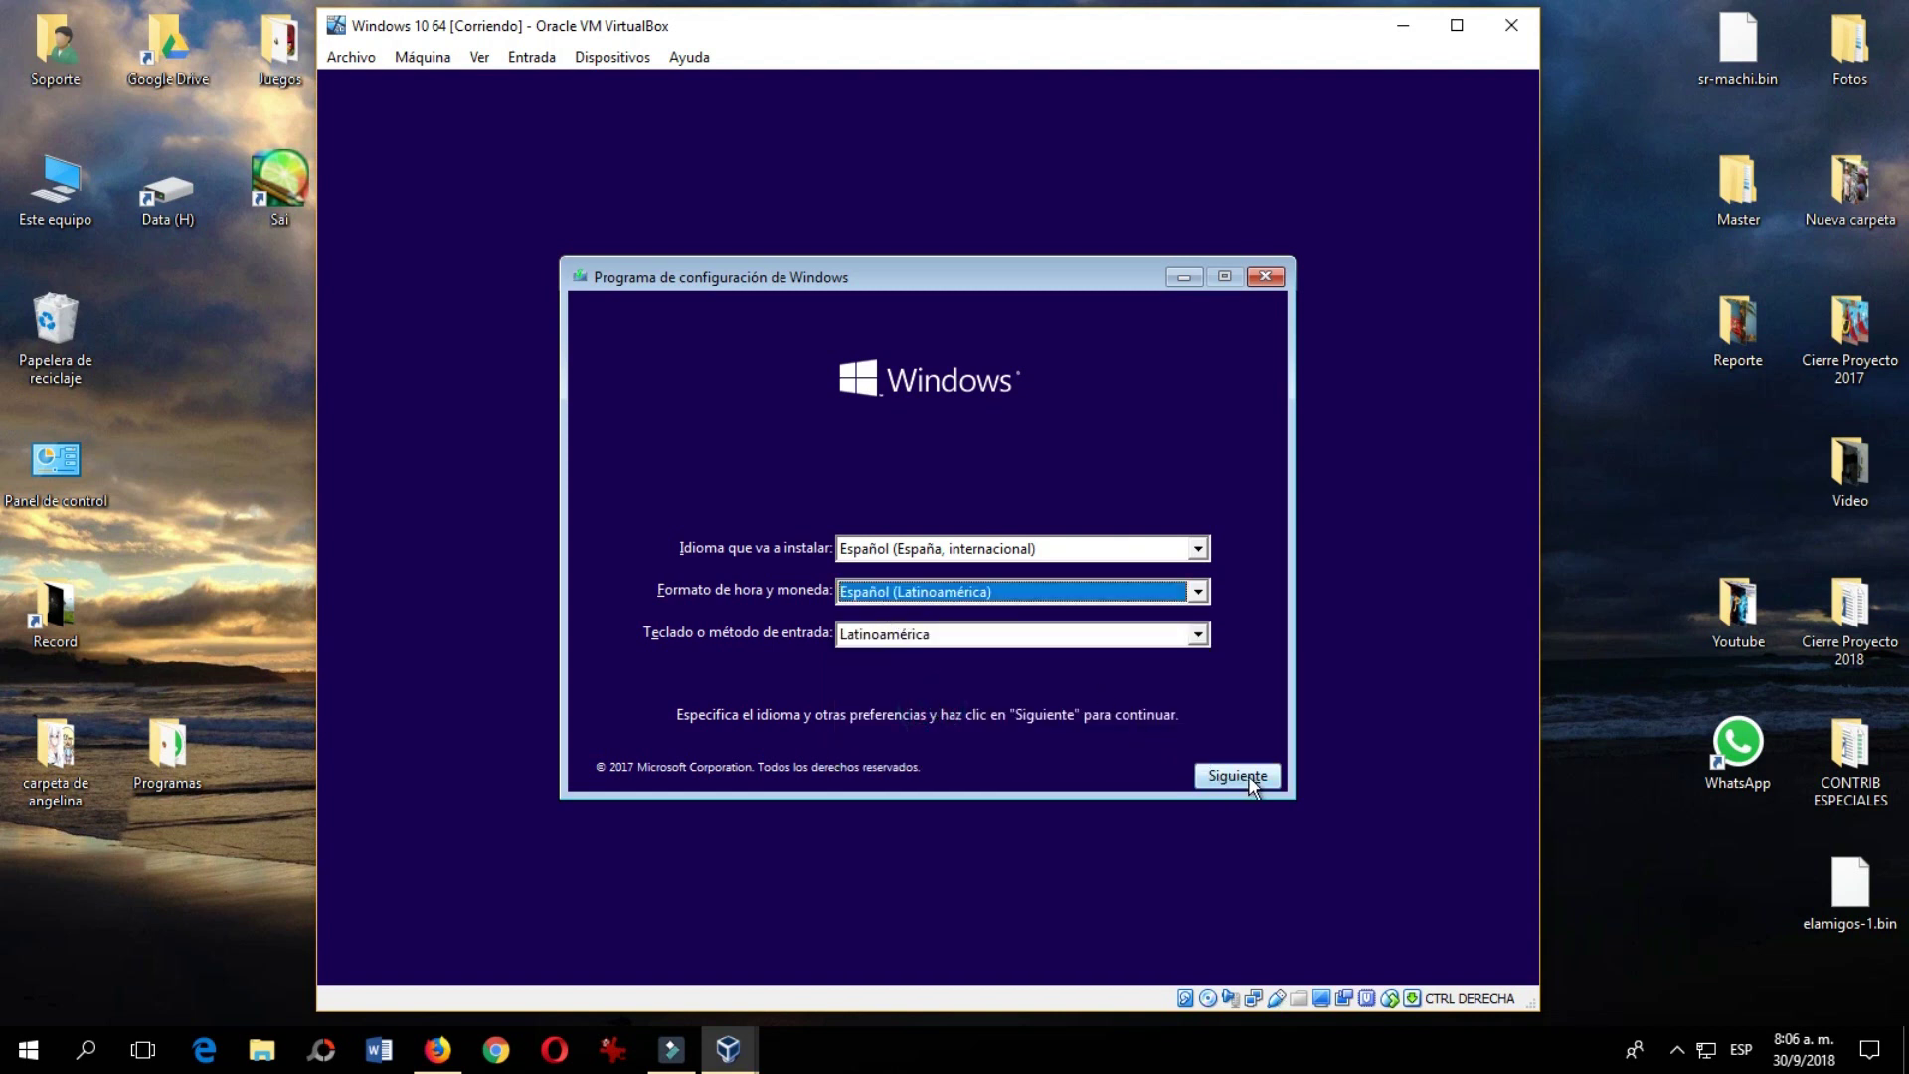
{"action": "left_click", "coordinate": [1248, 780]}
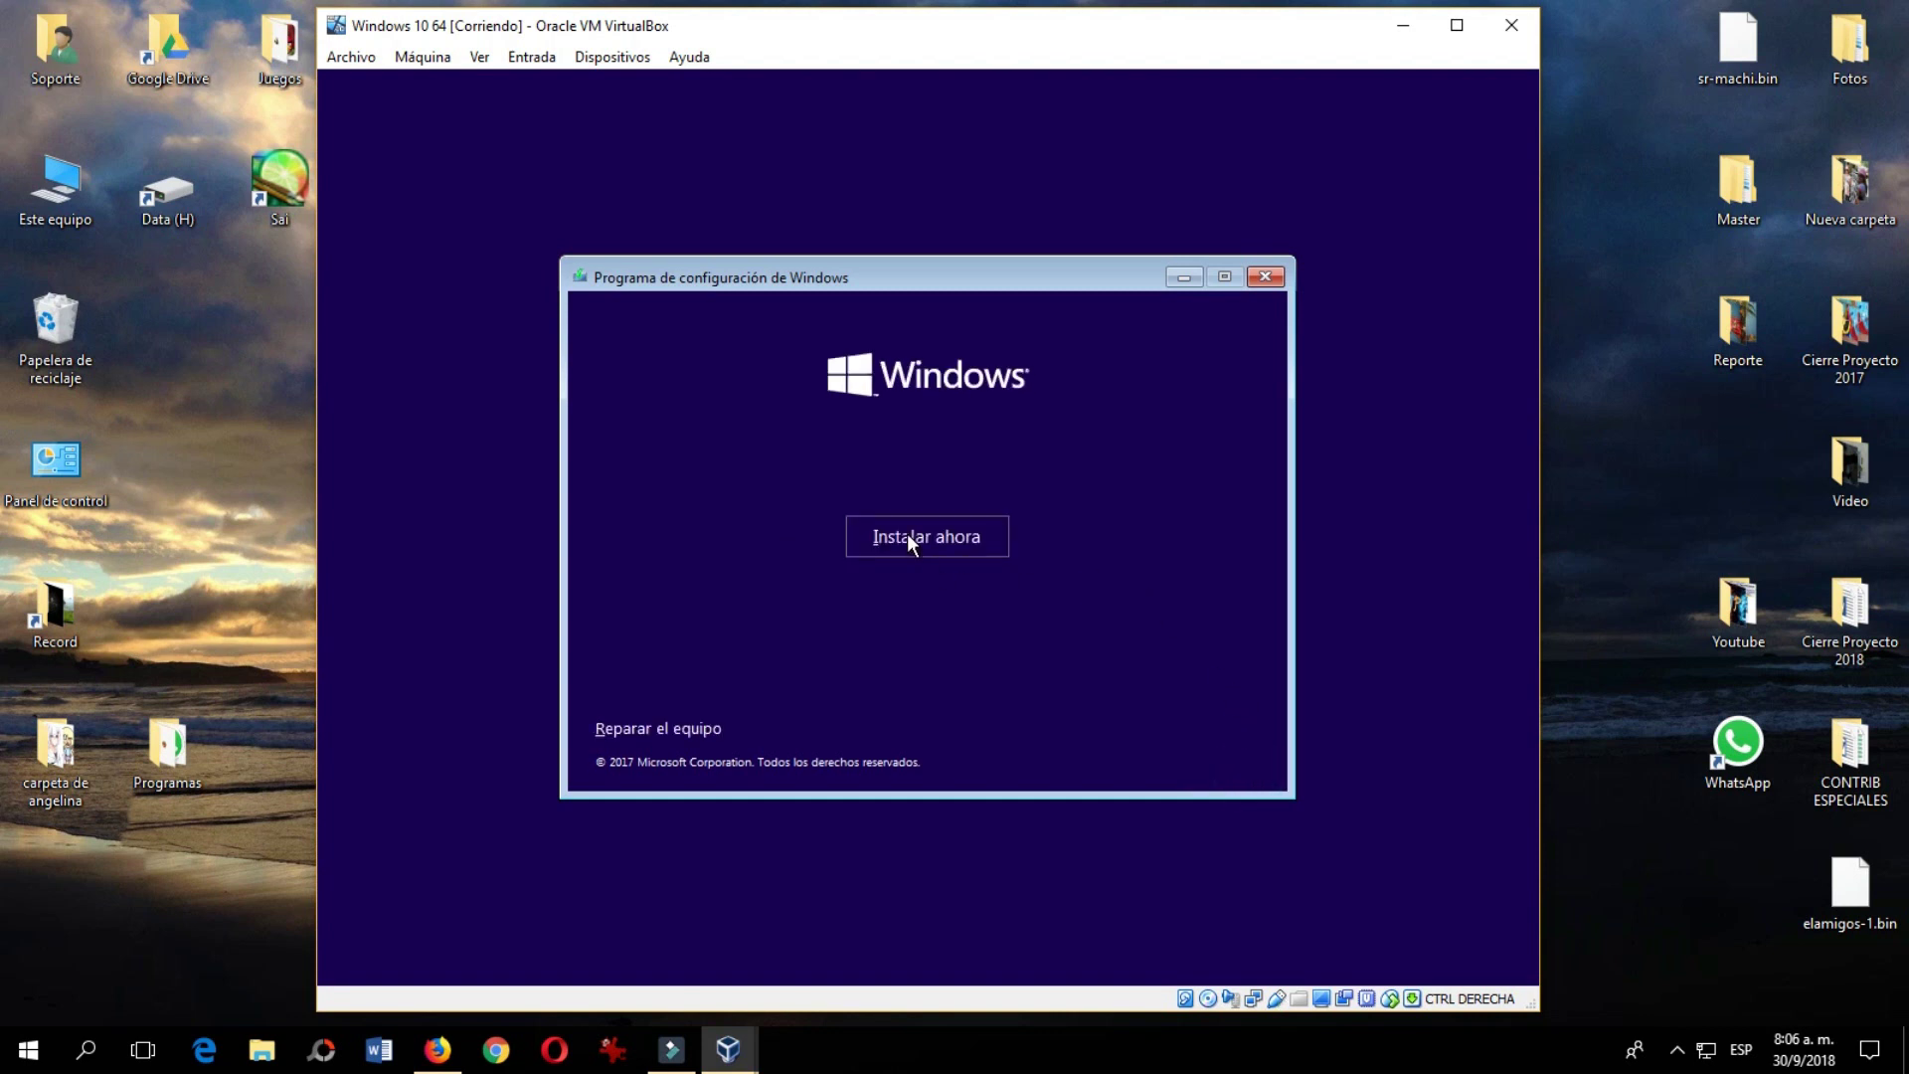
- Start the Windows installation and choose Windows 10 Pro x64 as the operating system to install
{"action": "left_click", "coordinate": [911, 543]}
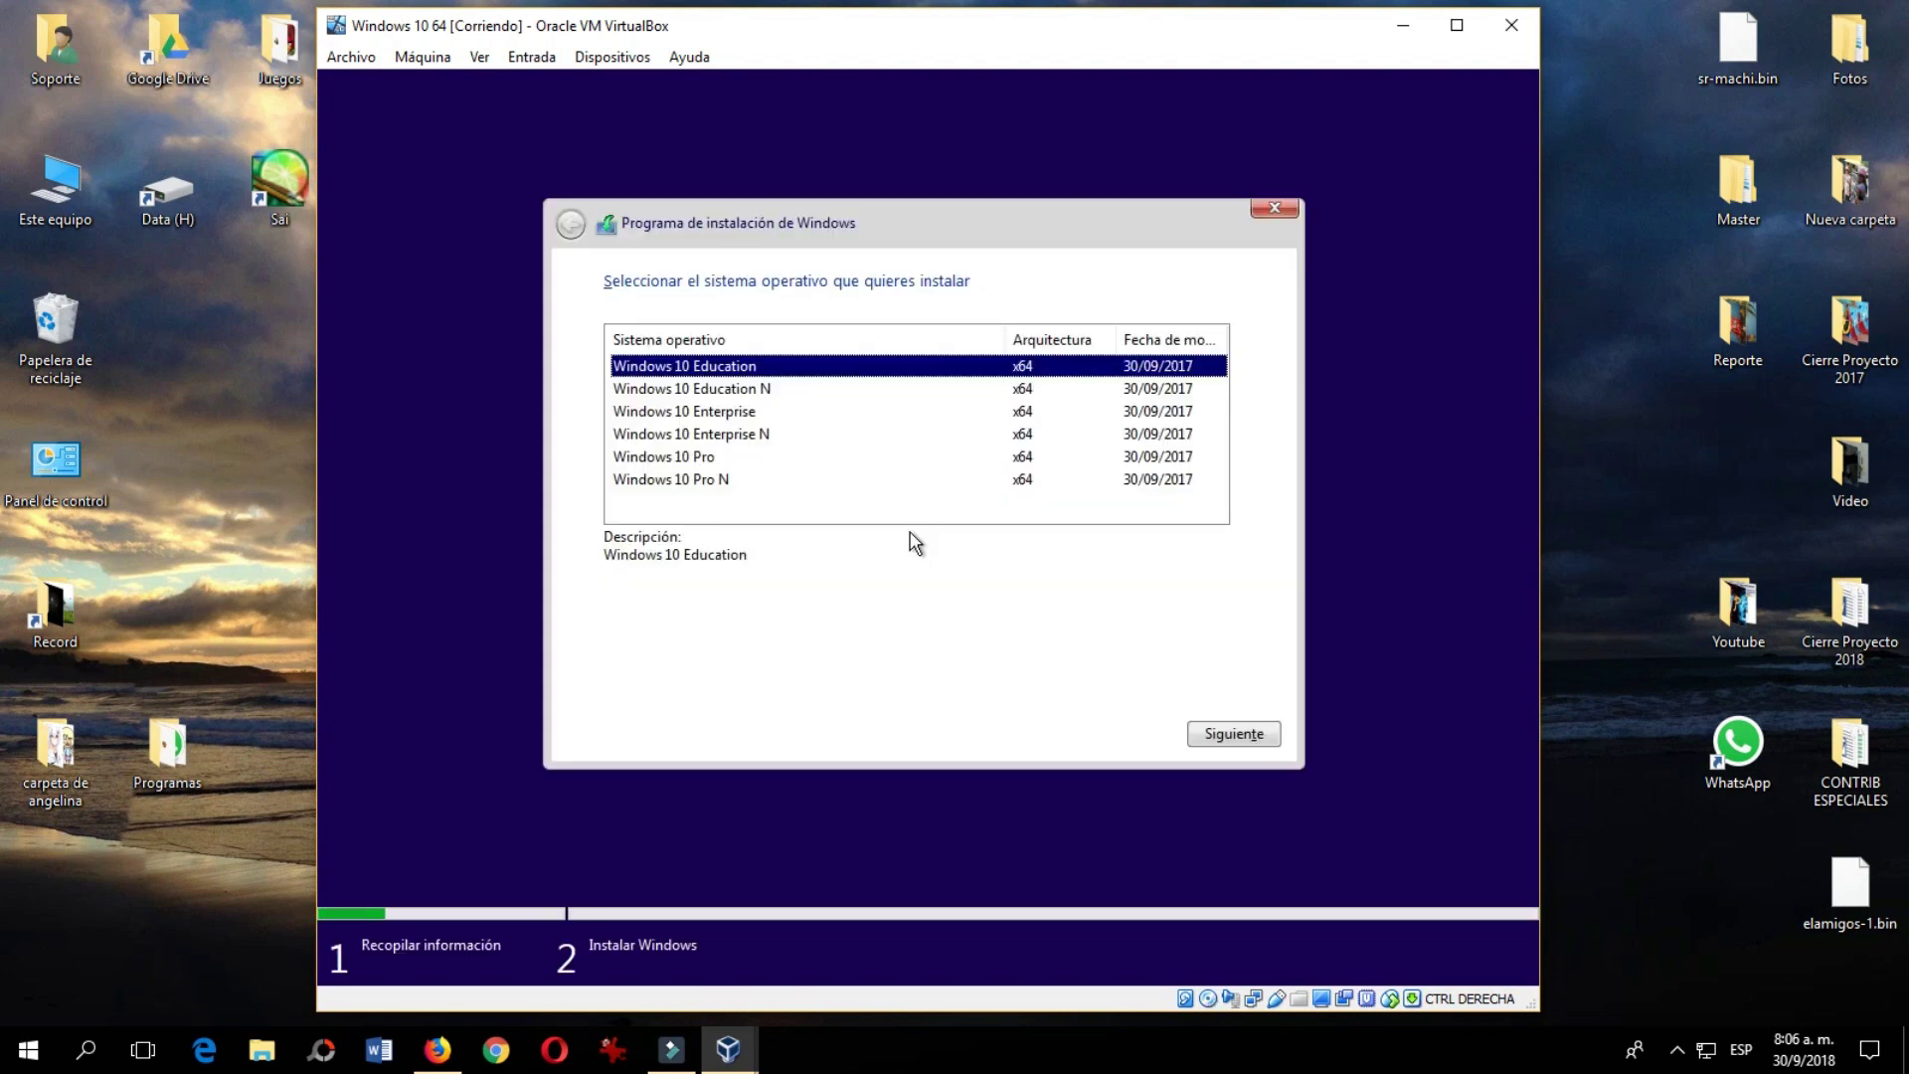
{"action": "left_click", "coordinate": [670, 460]}
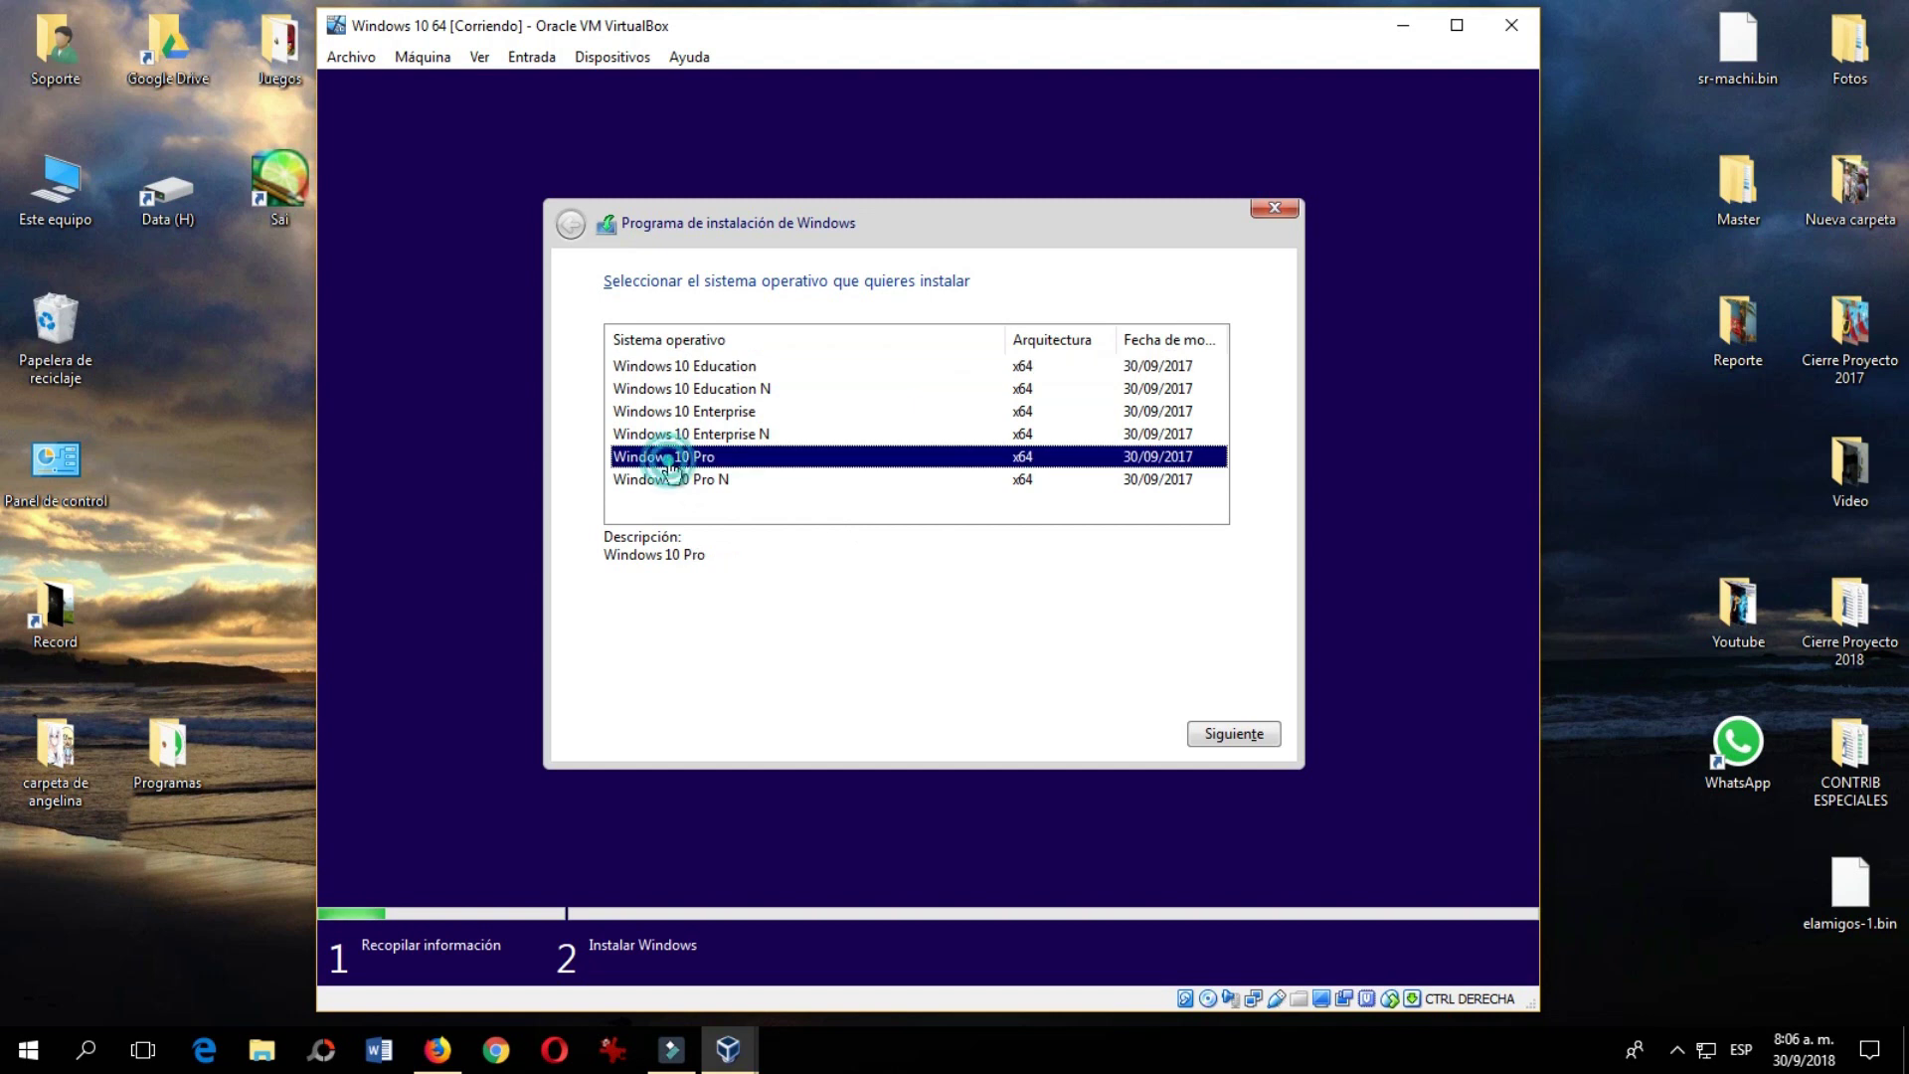
{"action": "left_click", "coordinate": [1215, 736]}
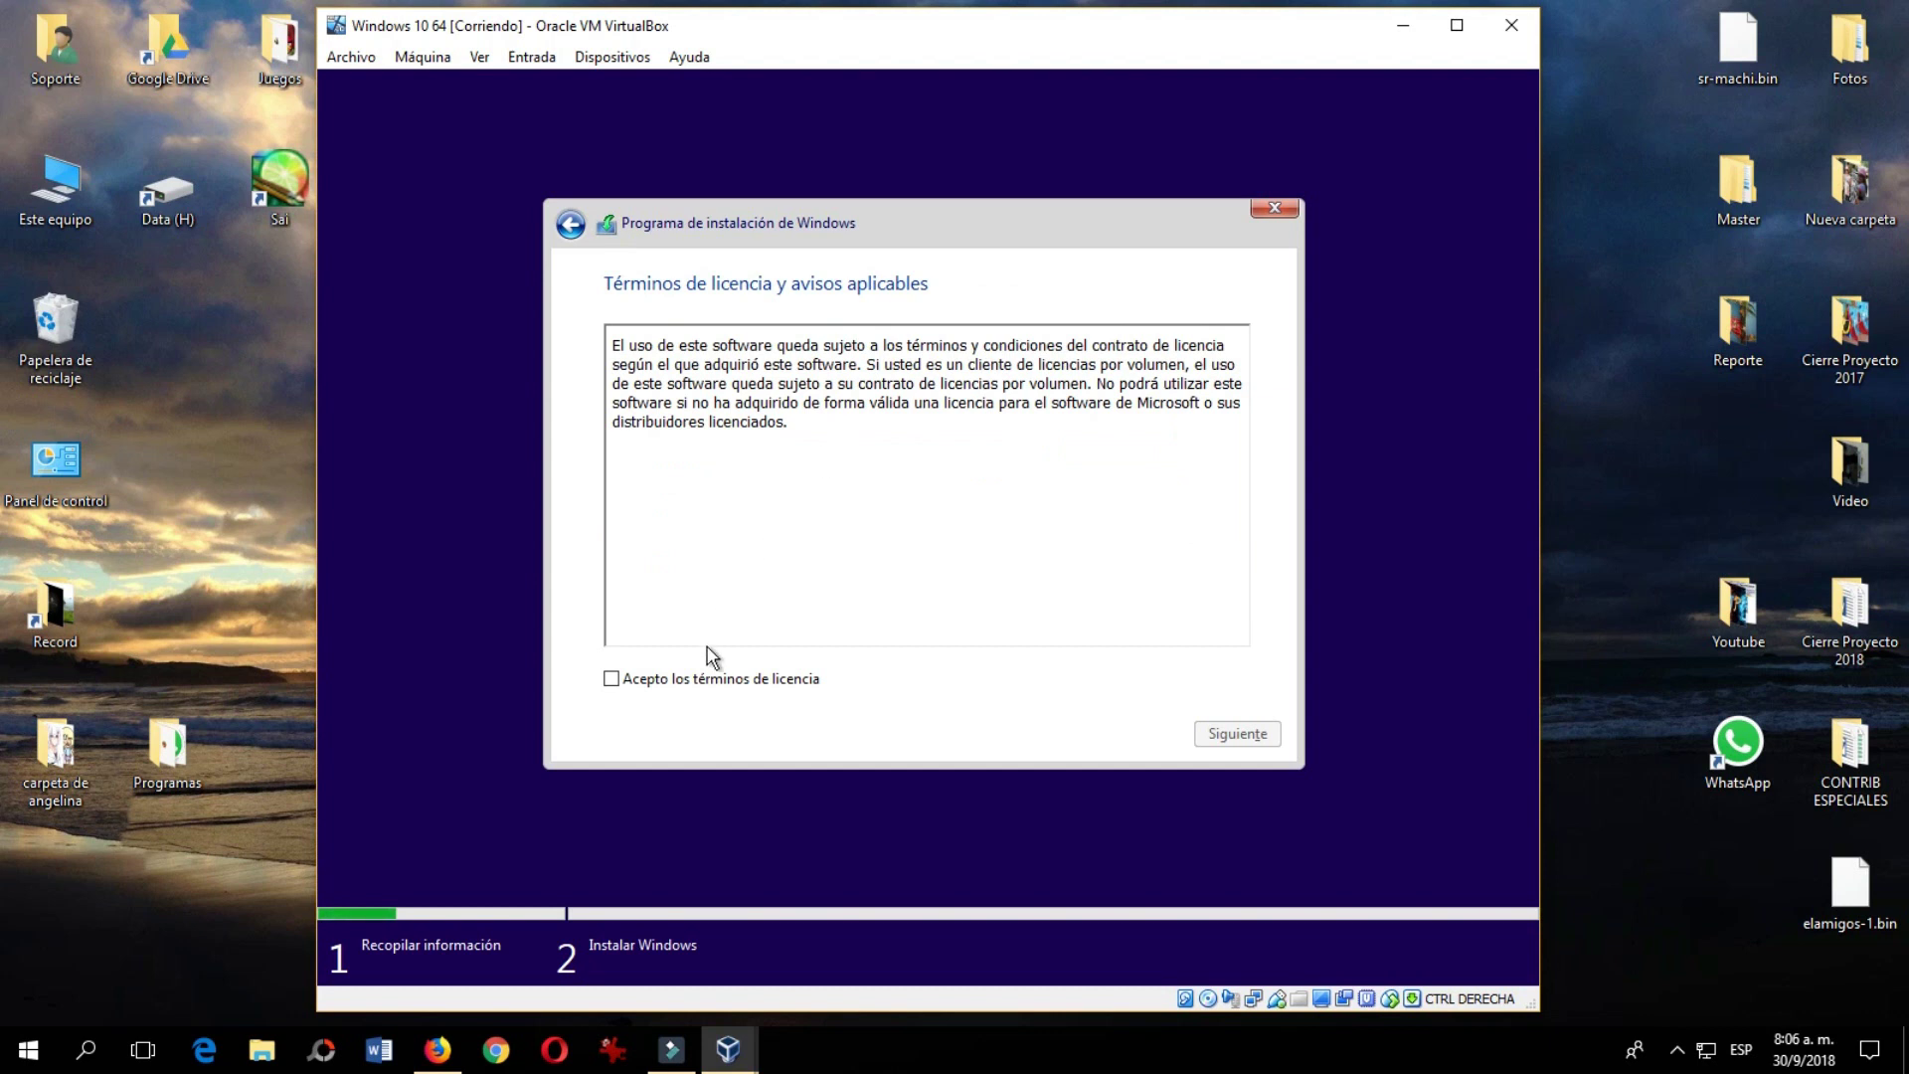
- Accept the license terms and run a custom Windows-only installation on the unallocated space of drive 0
{"action": "left_click", "coordinate": [701, 686]}
{"action": "left_click", "coordinate": [1237, 734]}
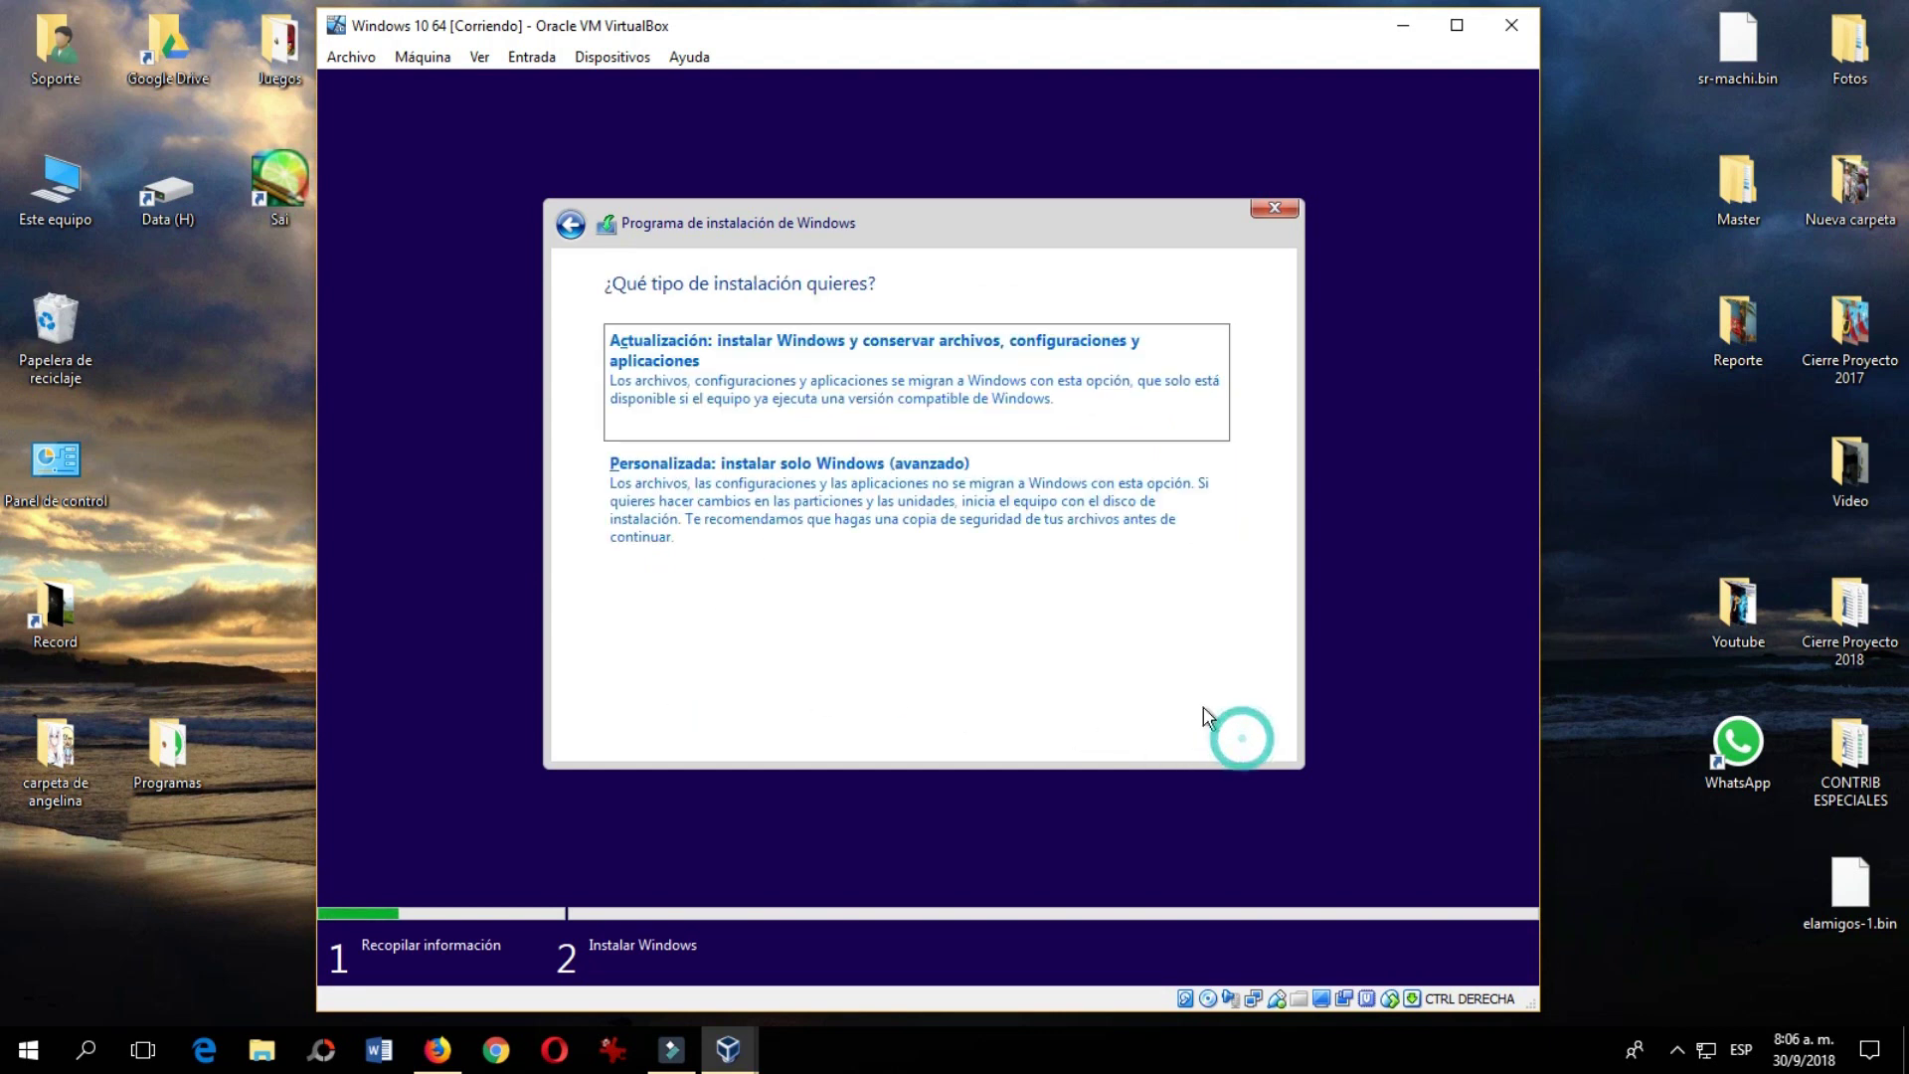
{"action": "left_click", "coordinate": [883, 527]}
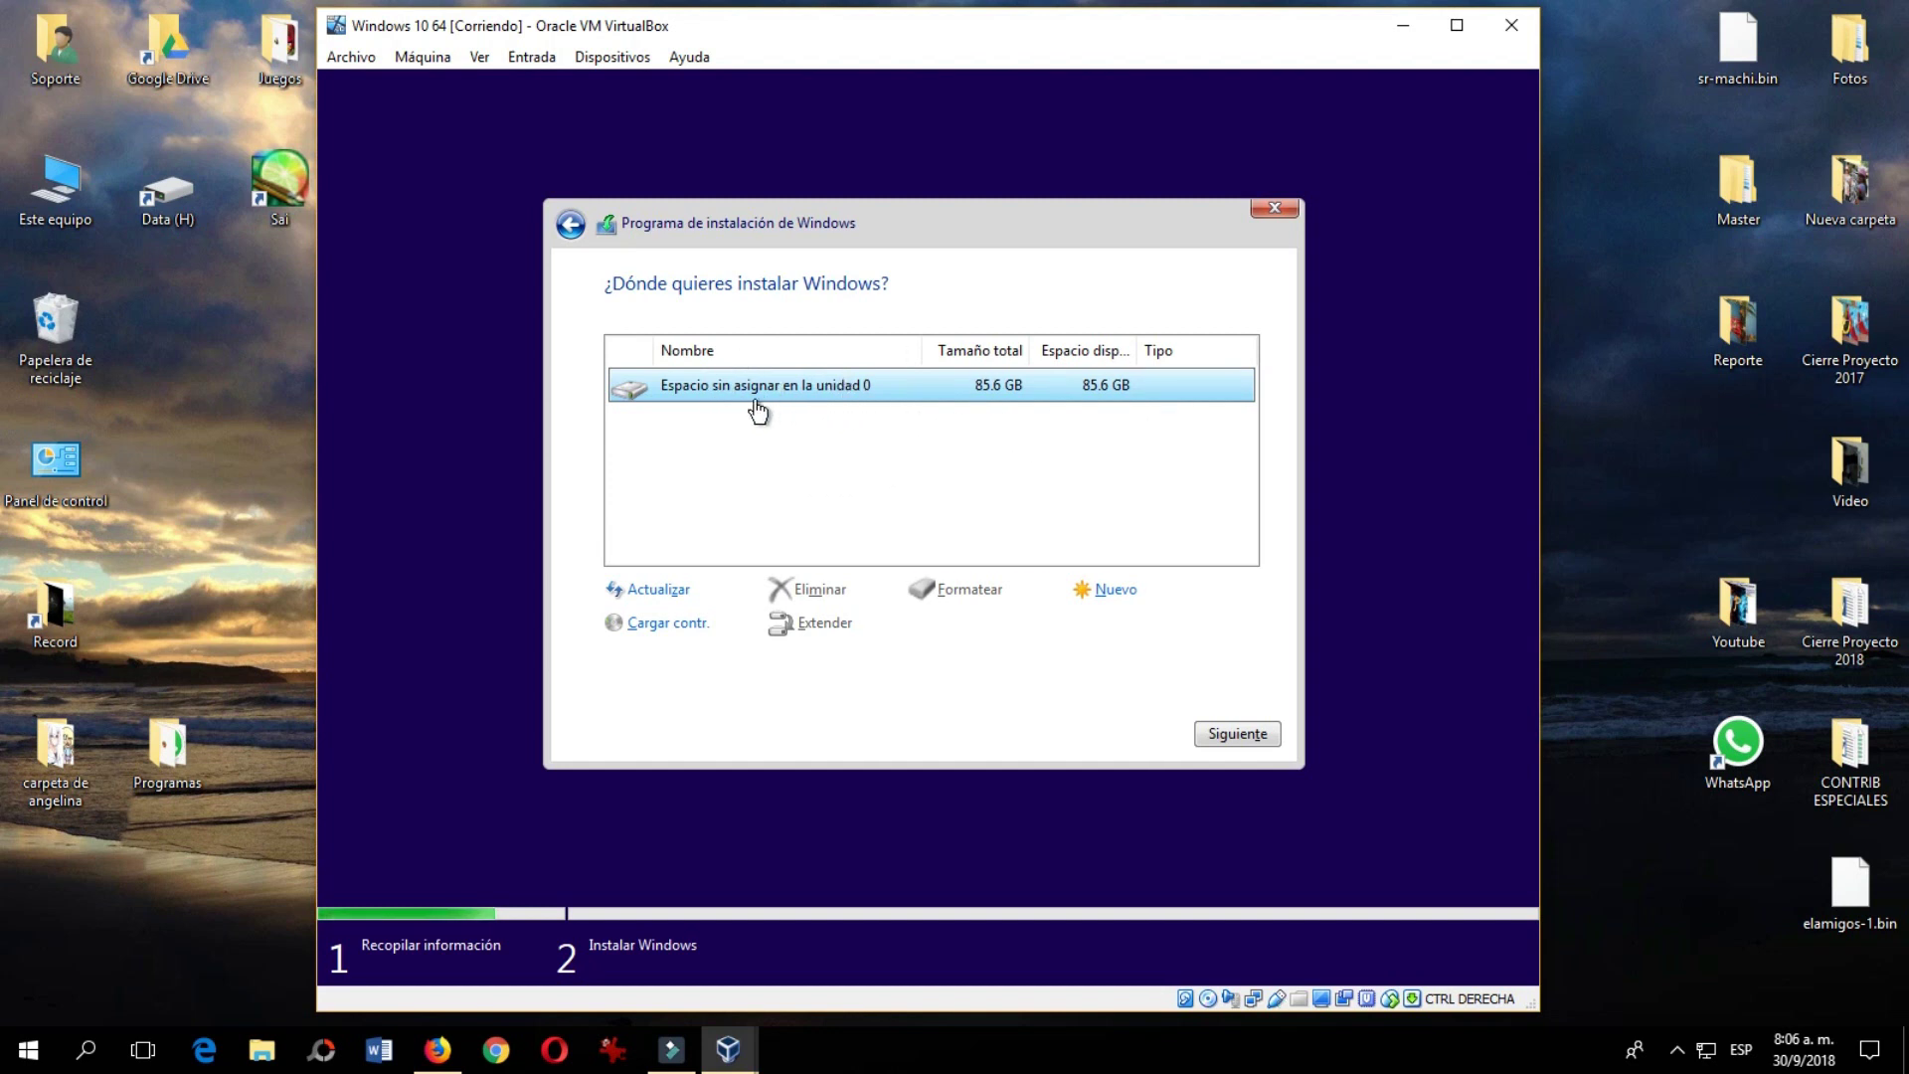
{"action": "left_click", "coordinate": [1231, 739]}
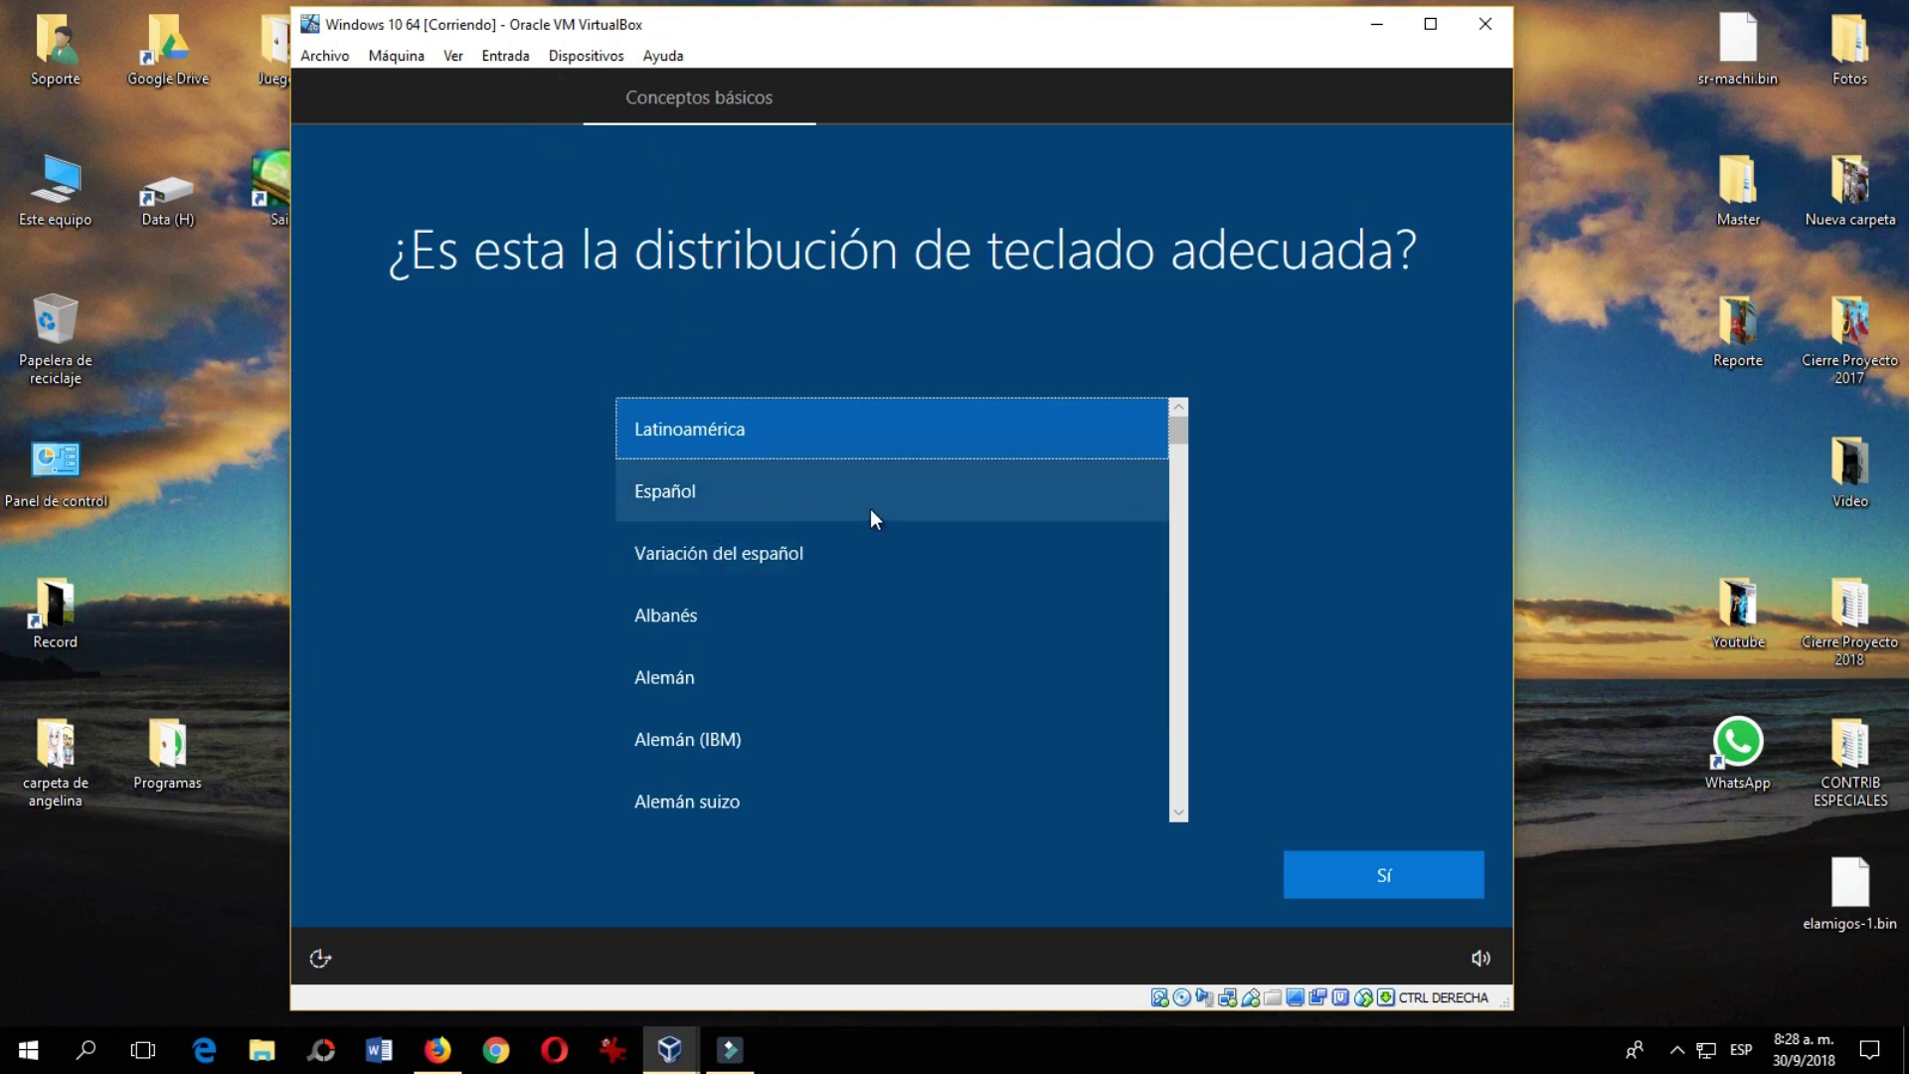
- Accept the Latinoamérica keyboard layout and skip adding a second layout
{"action": "left_click", "coordinate": [1367, 872]}
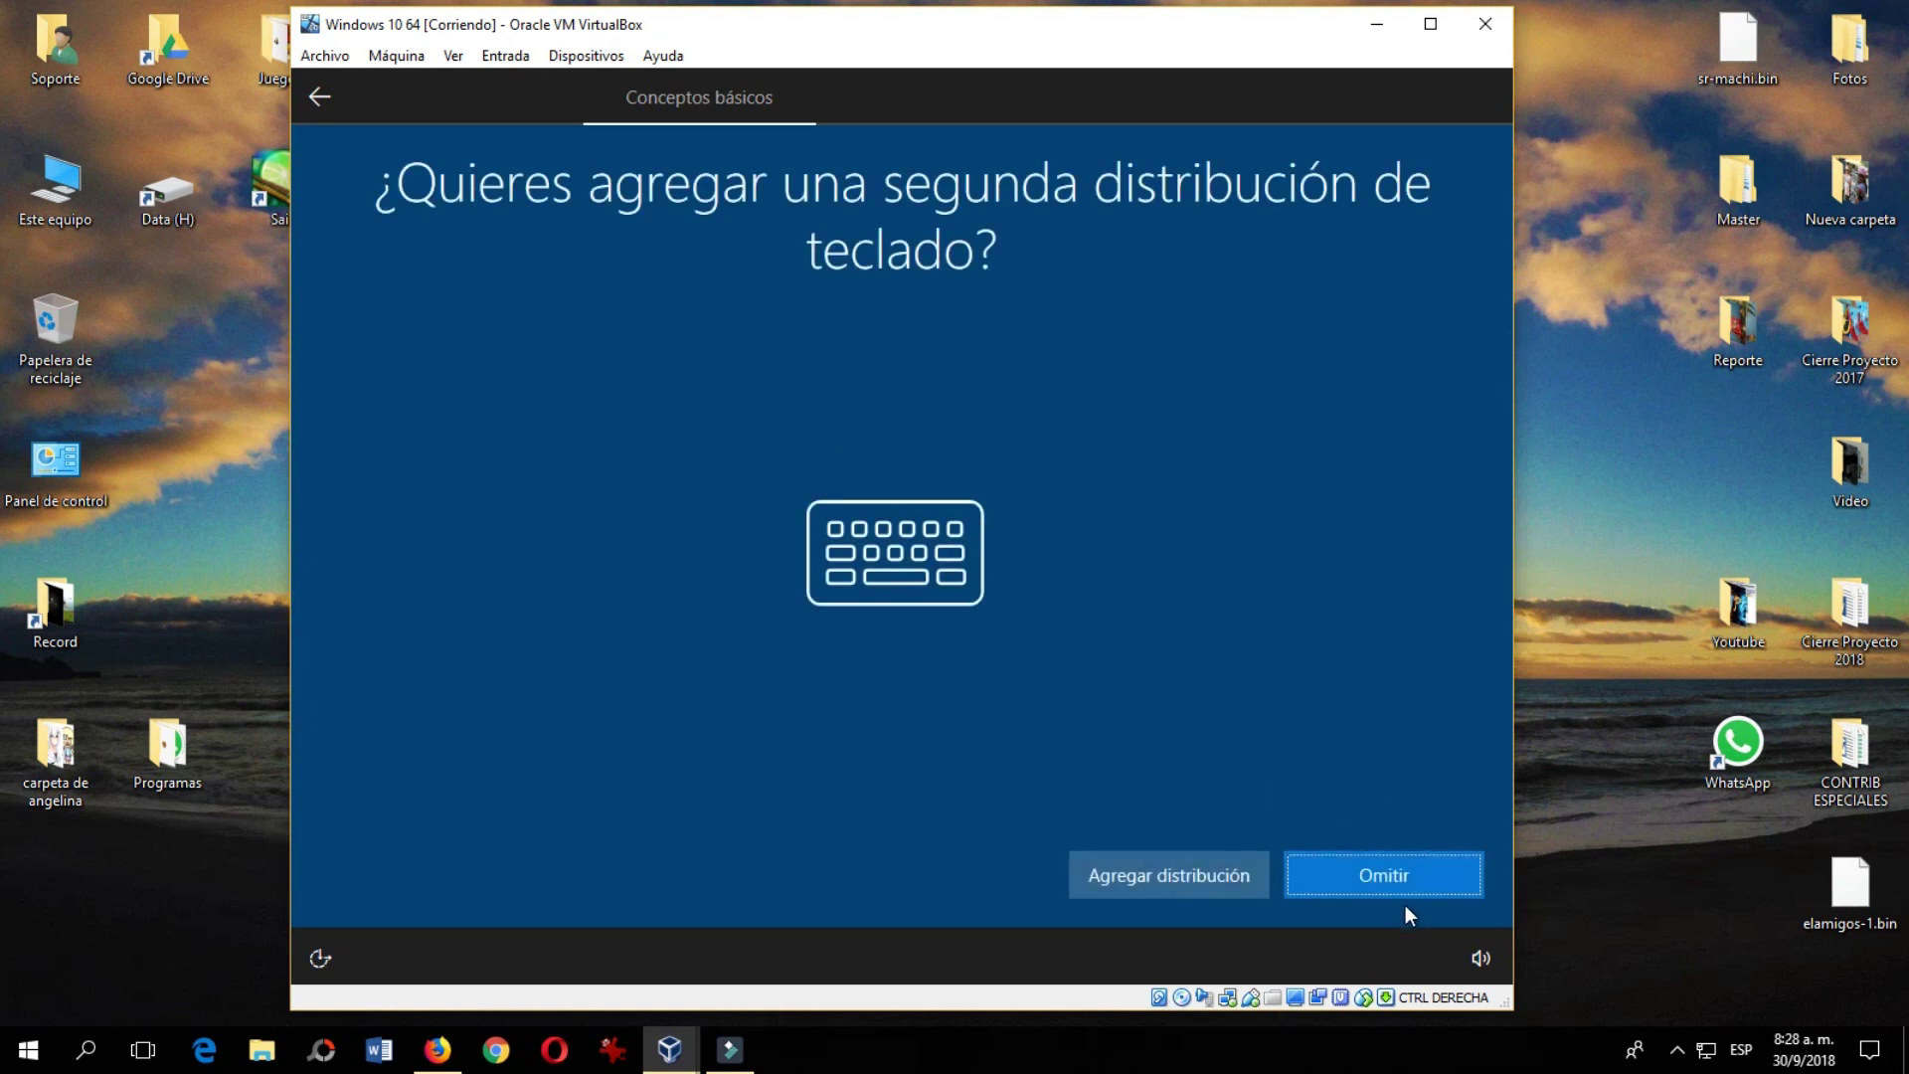
{"action": "left_click", "coordinate": [1413, 872]}
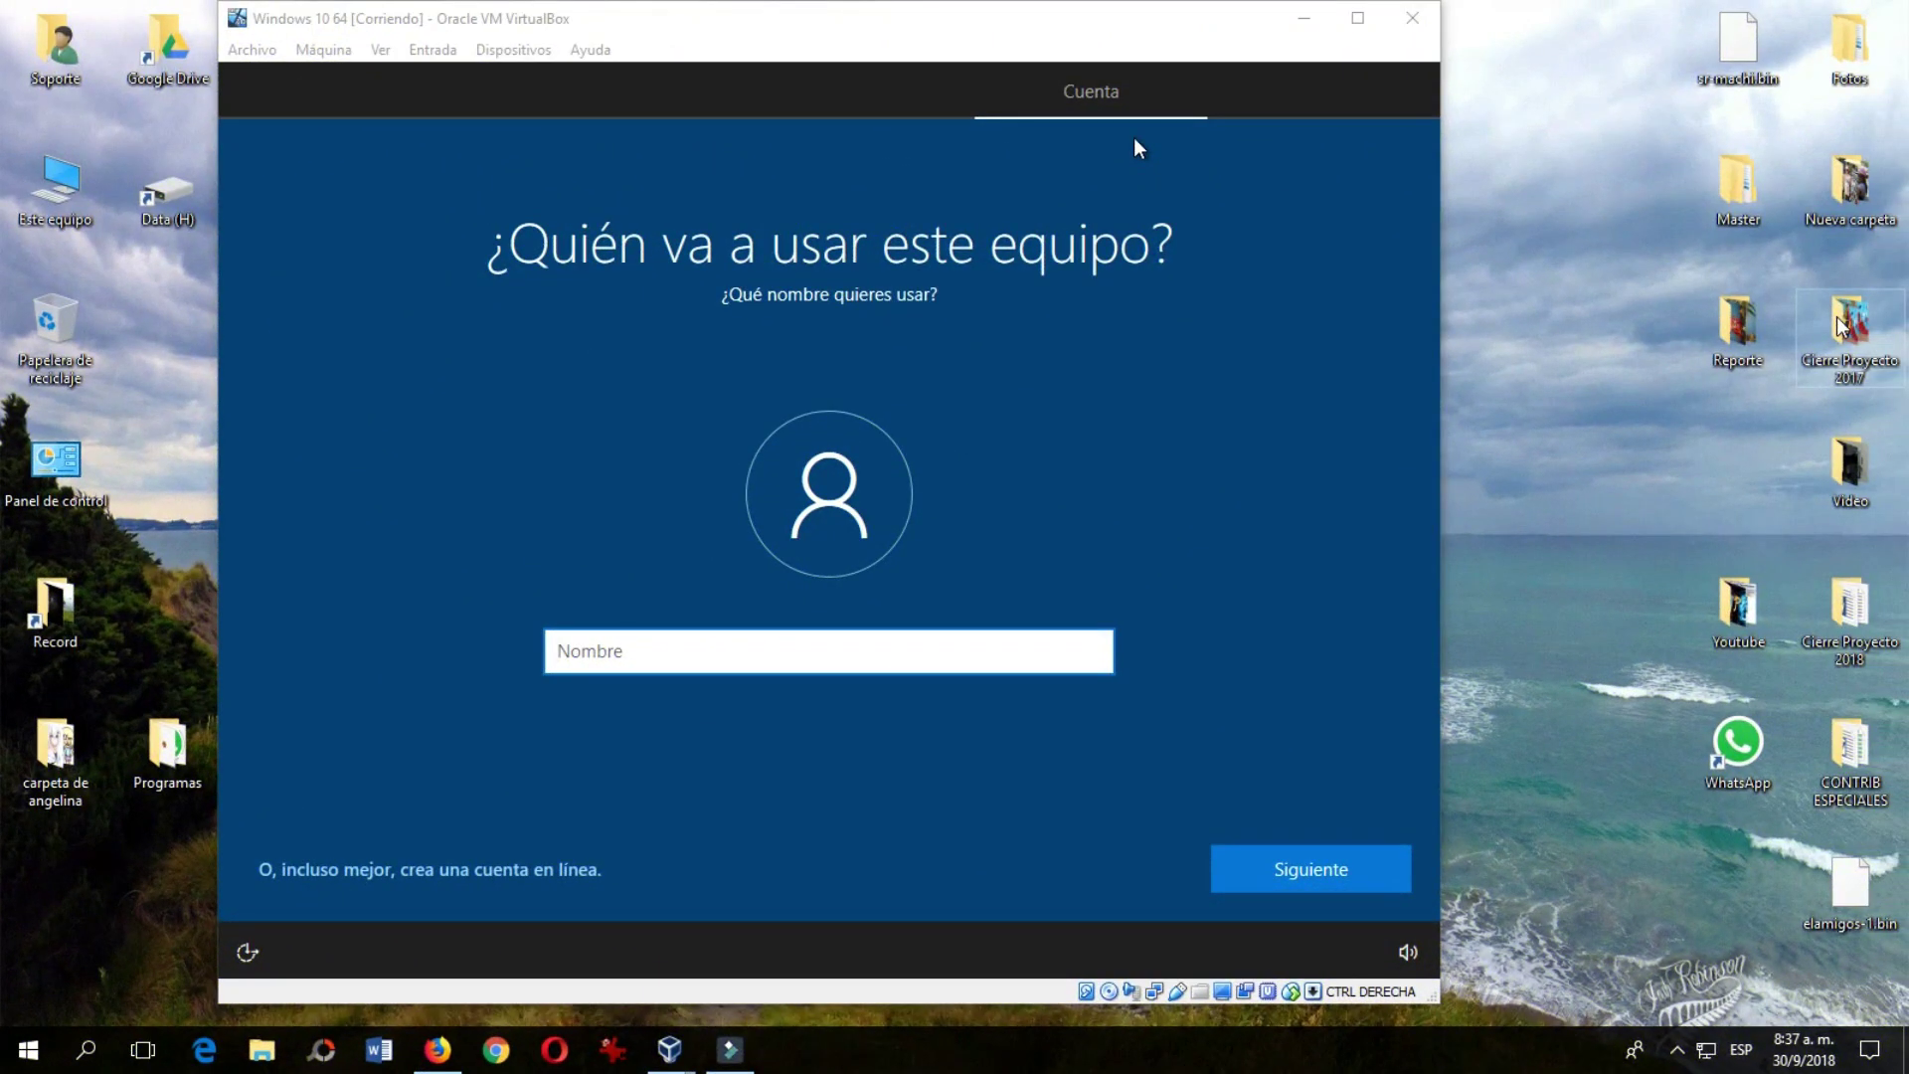
- Create the local account Soporte with a blank password and accept the default privacy settings
{"action": "left_click", "coordinate": [961, 657]}
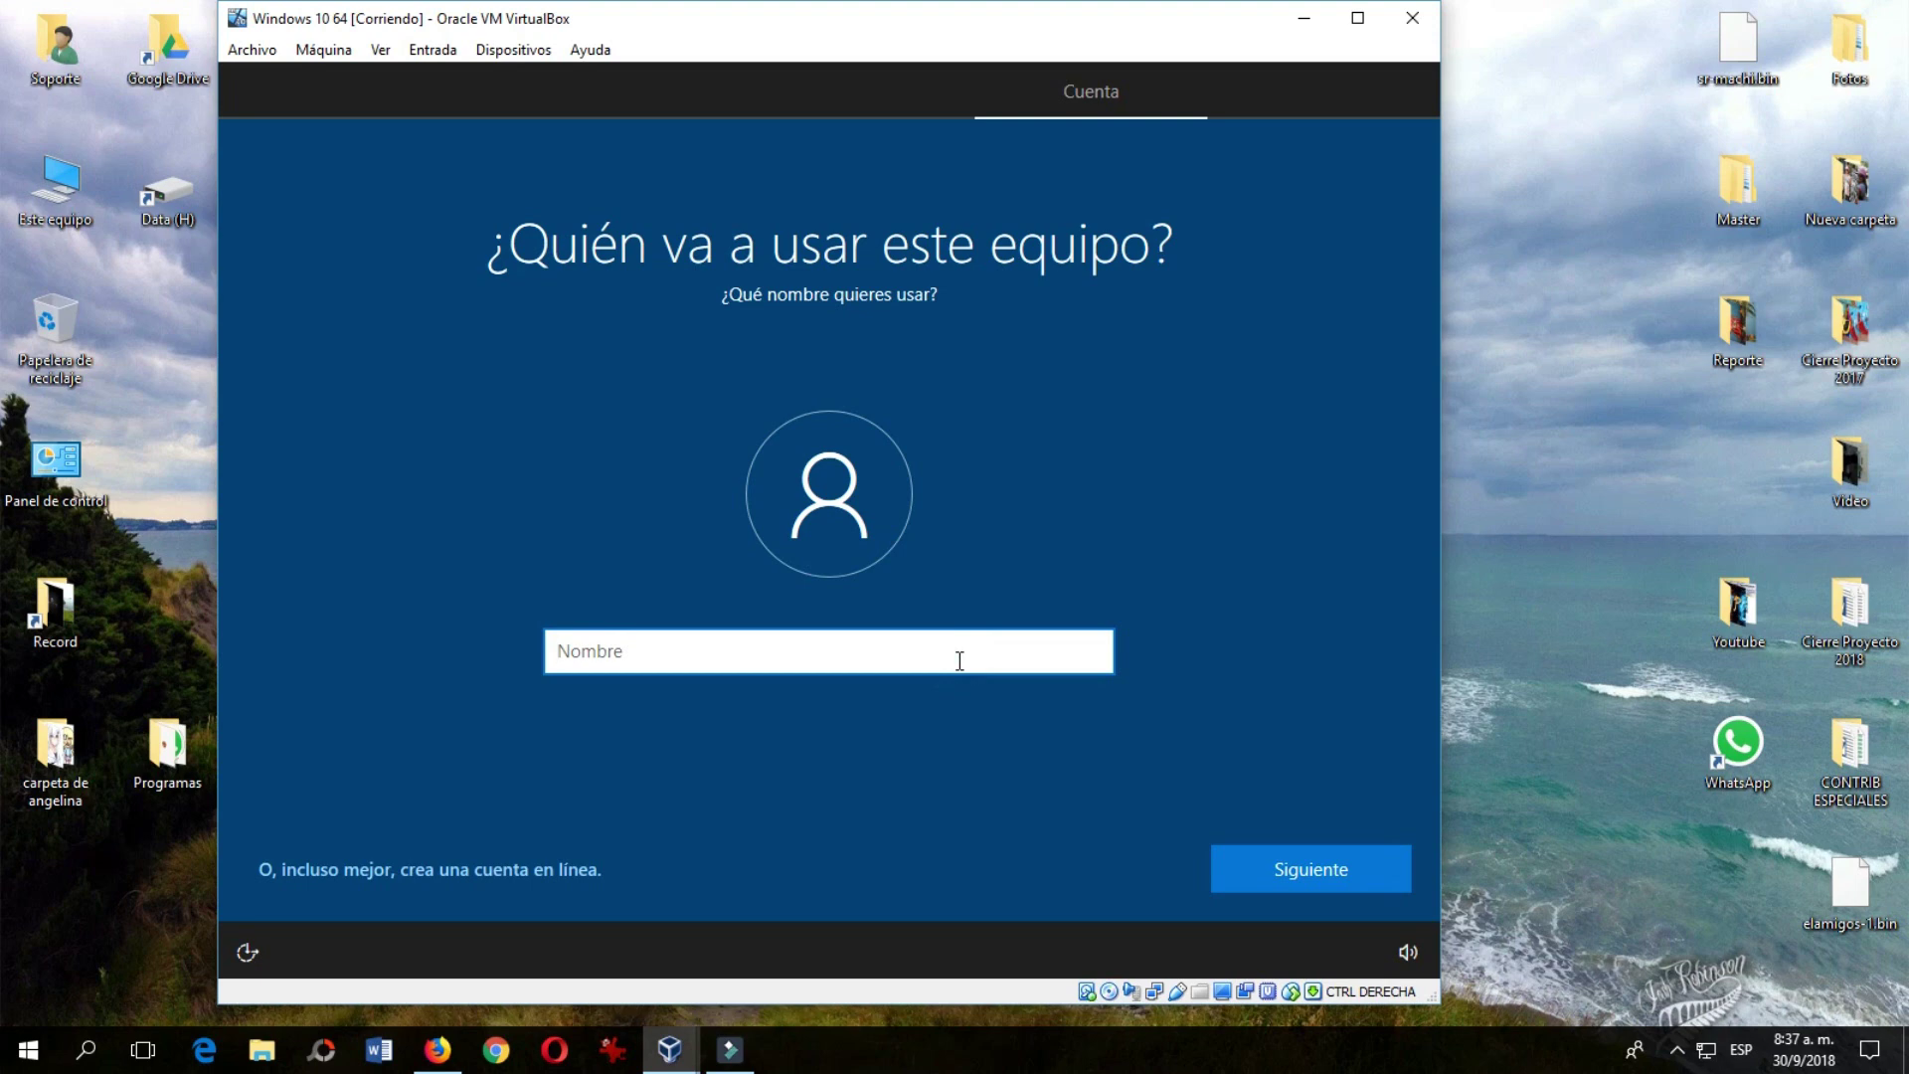
{"action": "type", "text": "Soporte"}
{"action": "left_click", "coordinate": [1279, 867]}
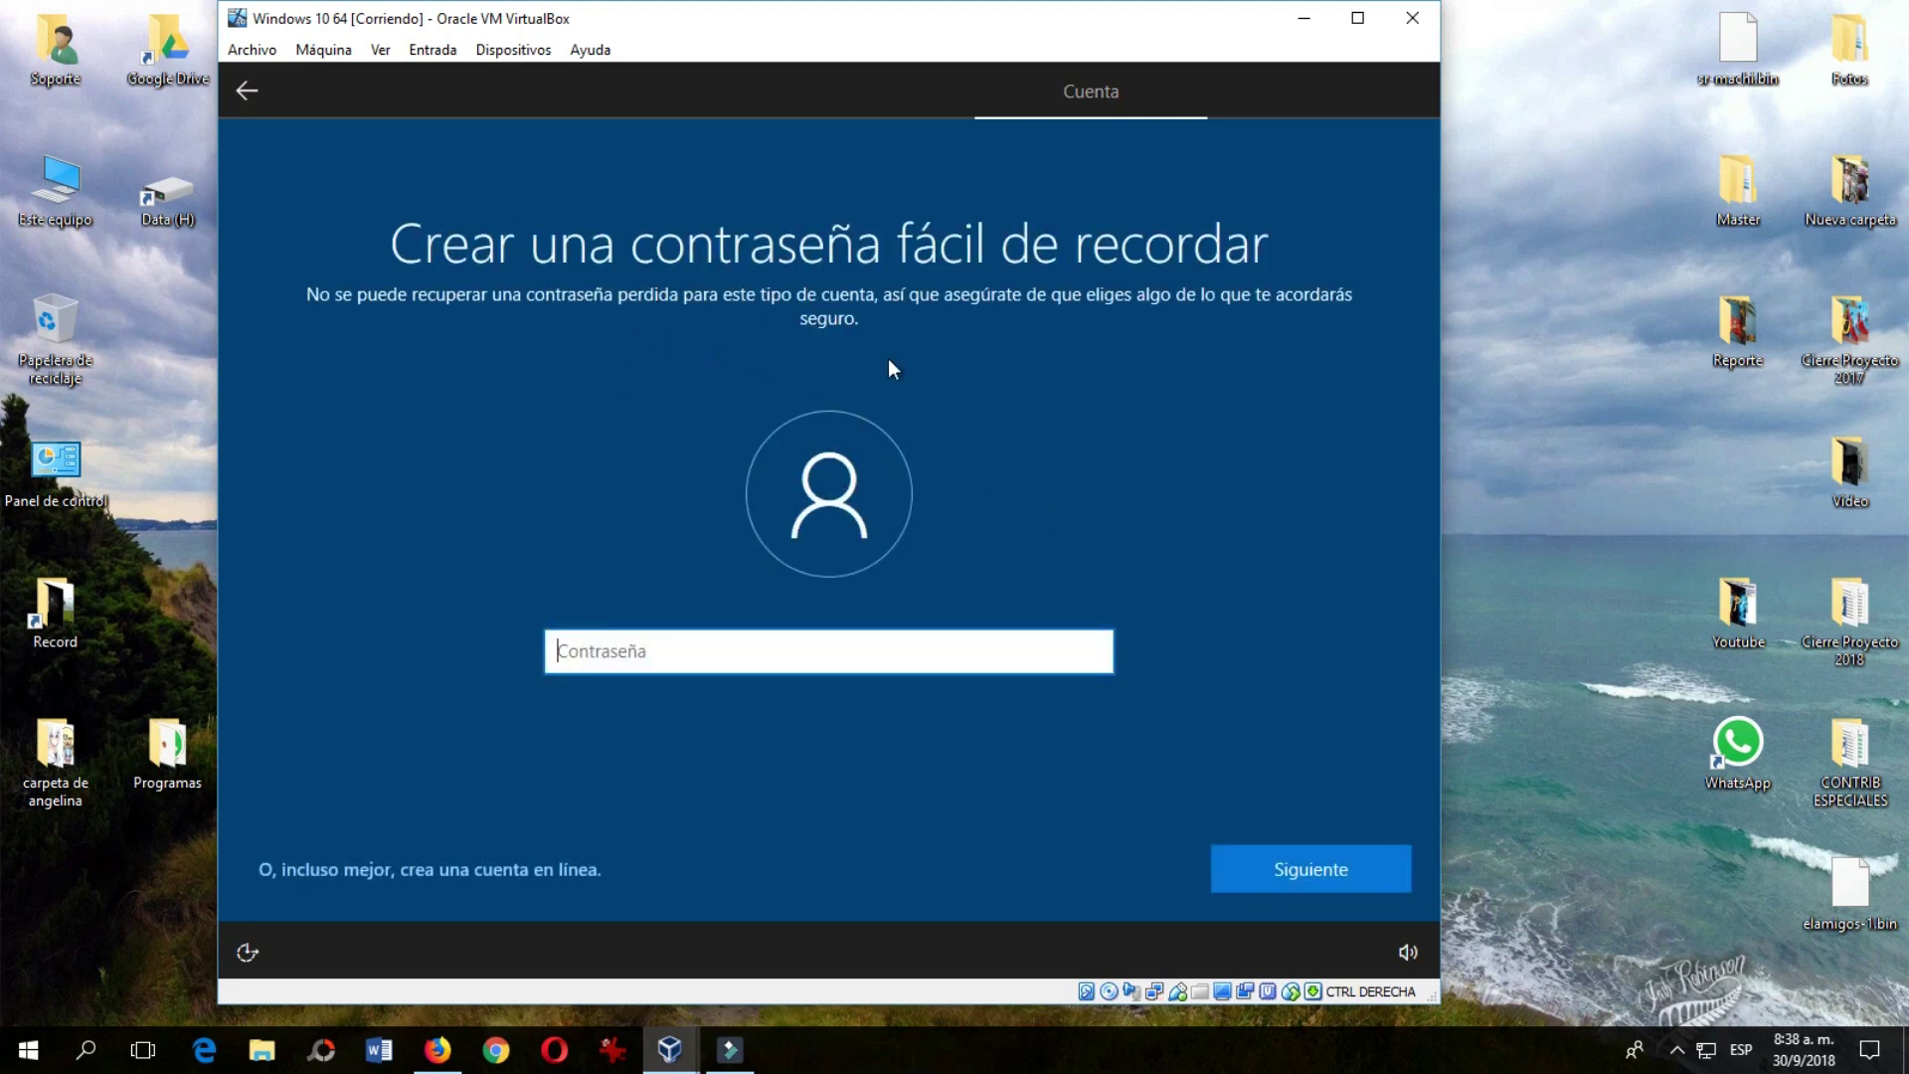
{"action": "left_click", "coordinate": [1320, 886]}
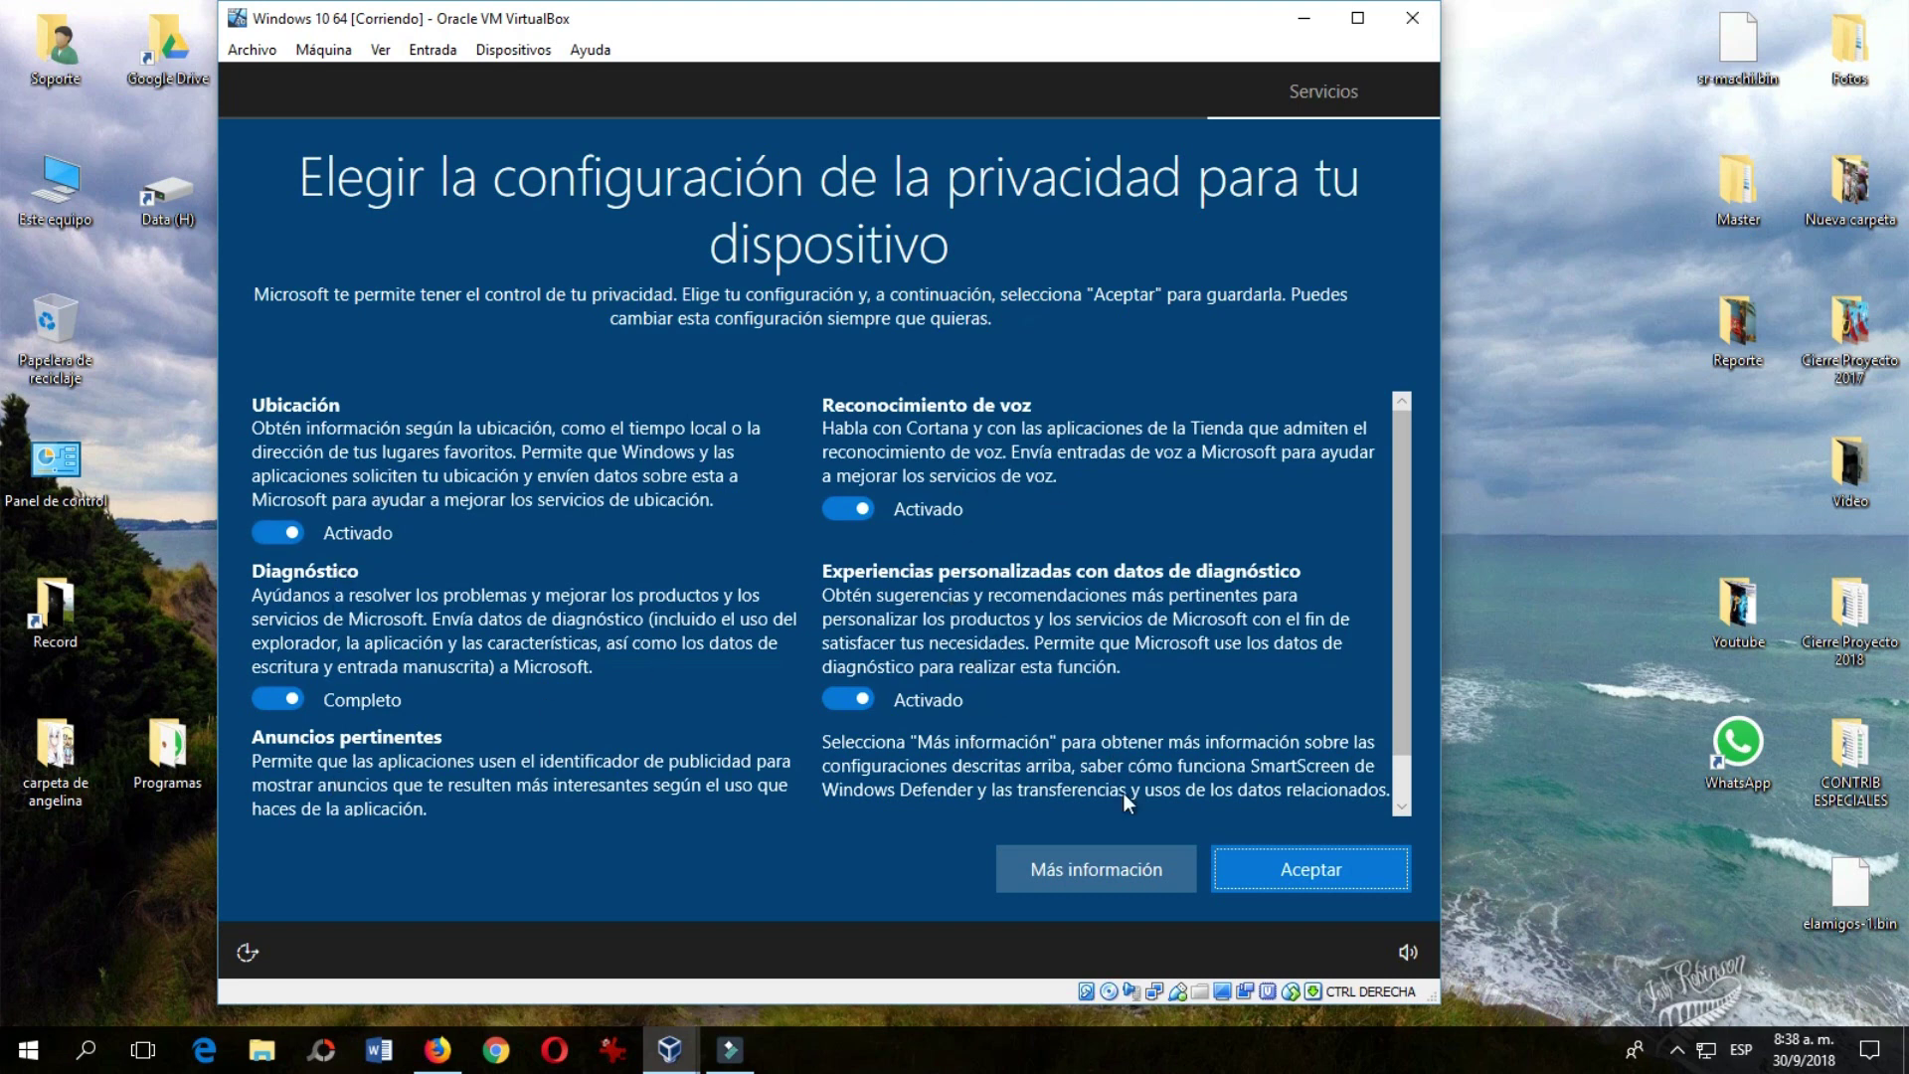
{"action": "left_click", "coordinate": [1275, 871]}
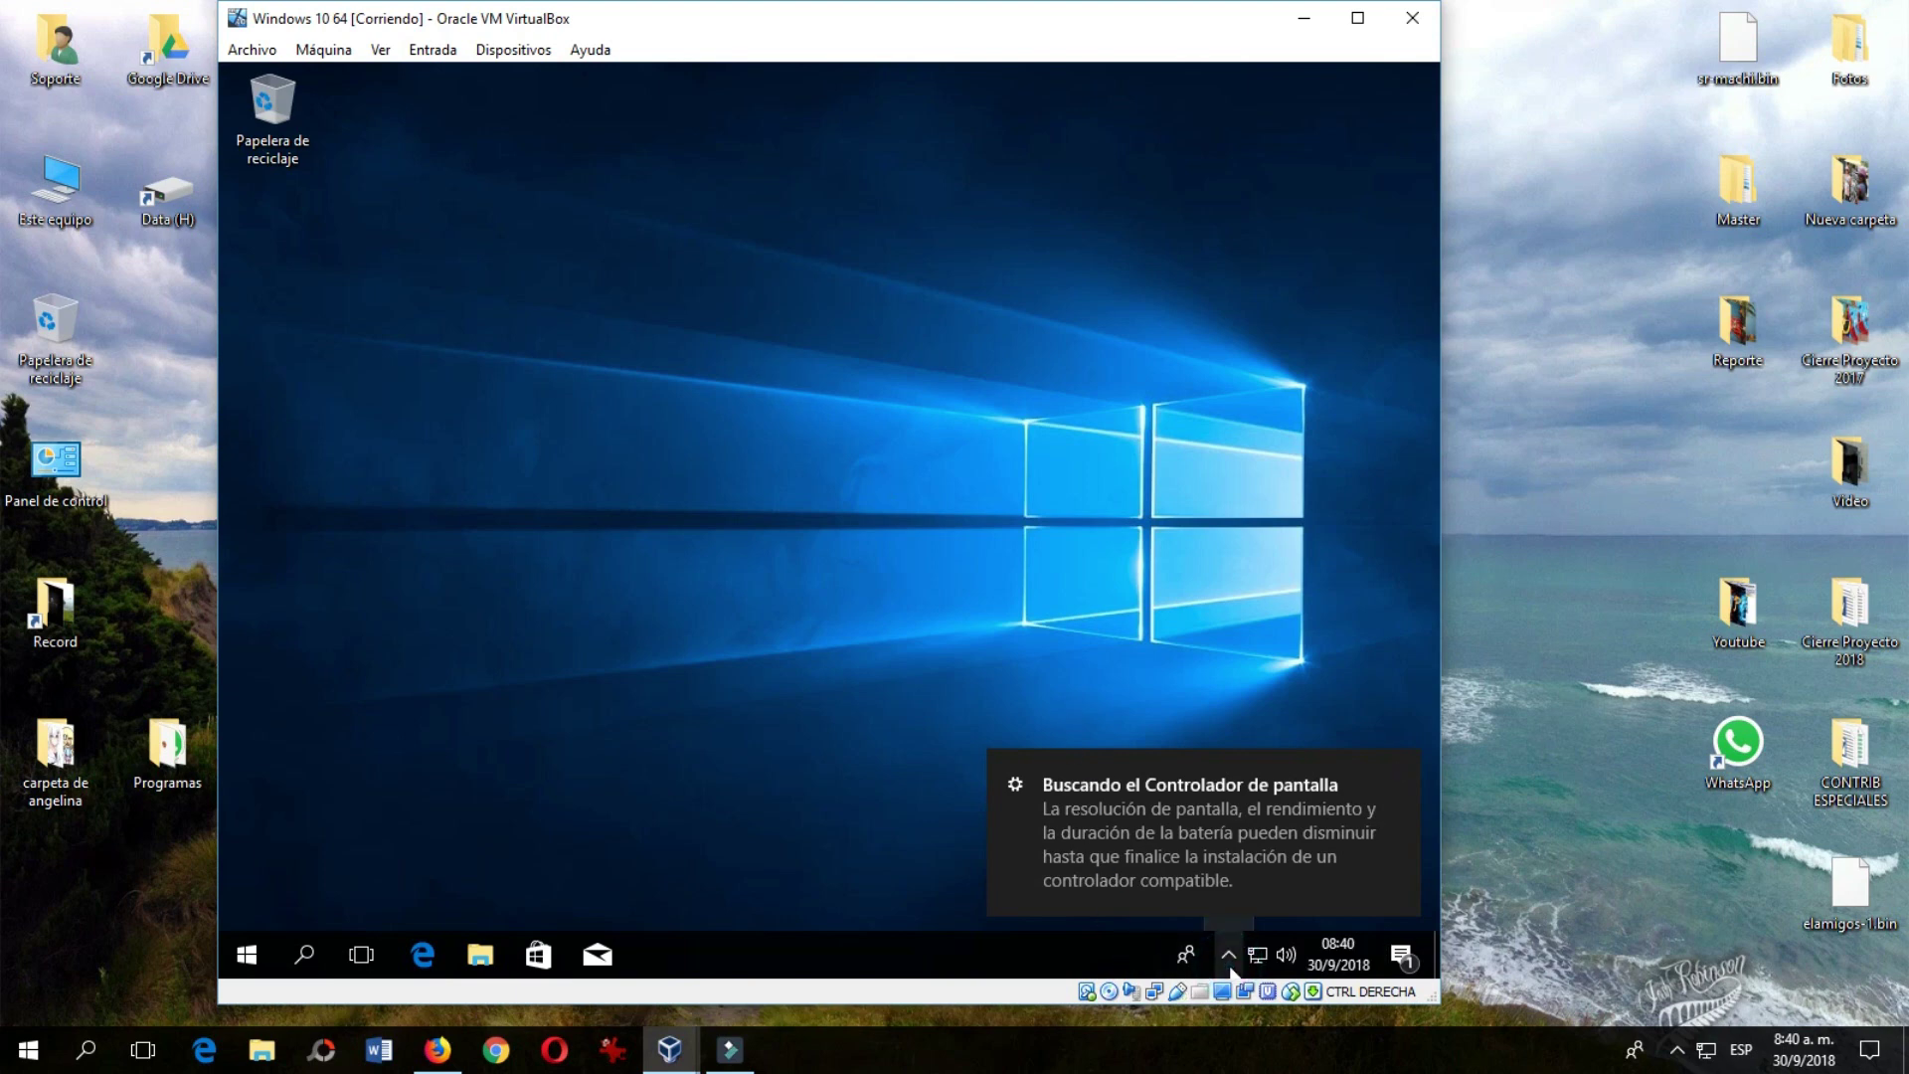
- Dismiss the display driver notification and look over the Start menu of the new Windows installation
{"action": "left_click", "coordinate": [1395, 767]}
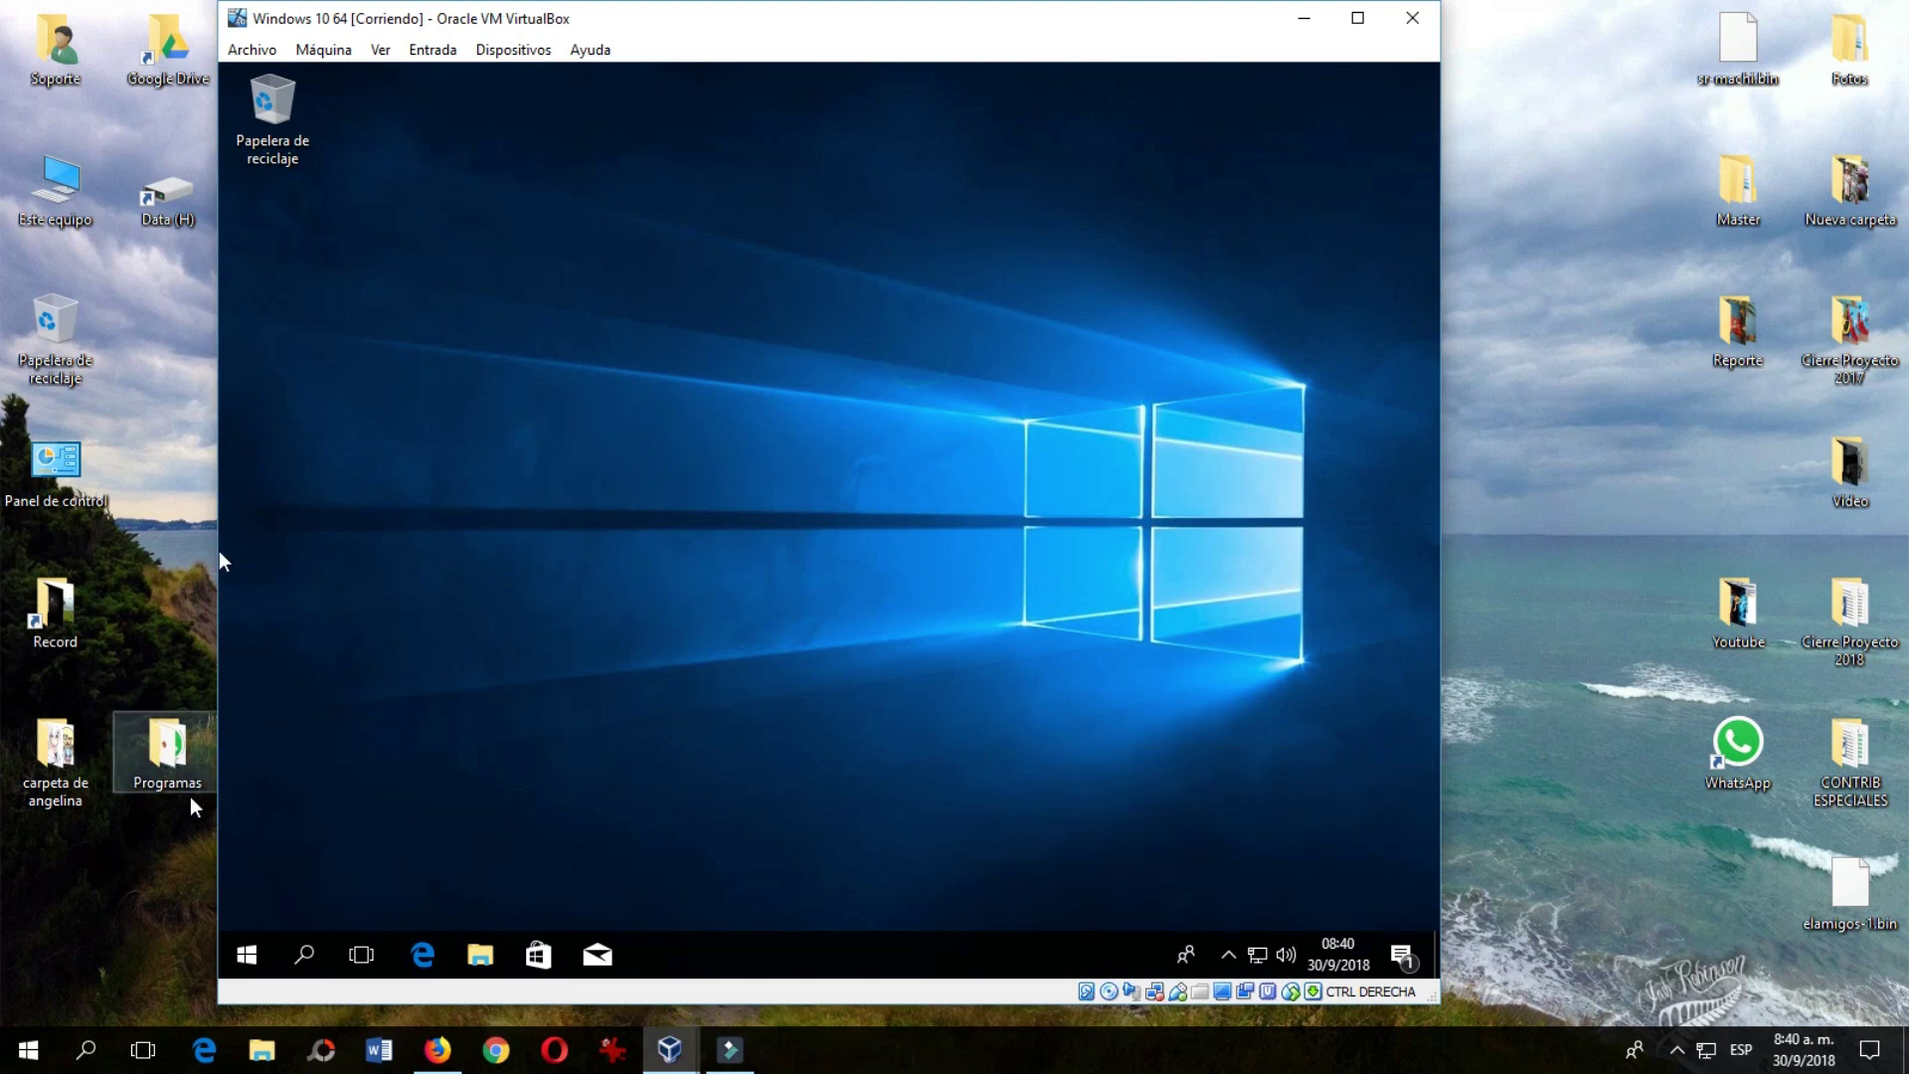
{"action": "left_click", "coordinate": [251, 960]}
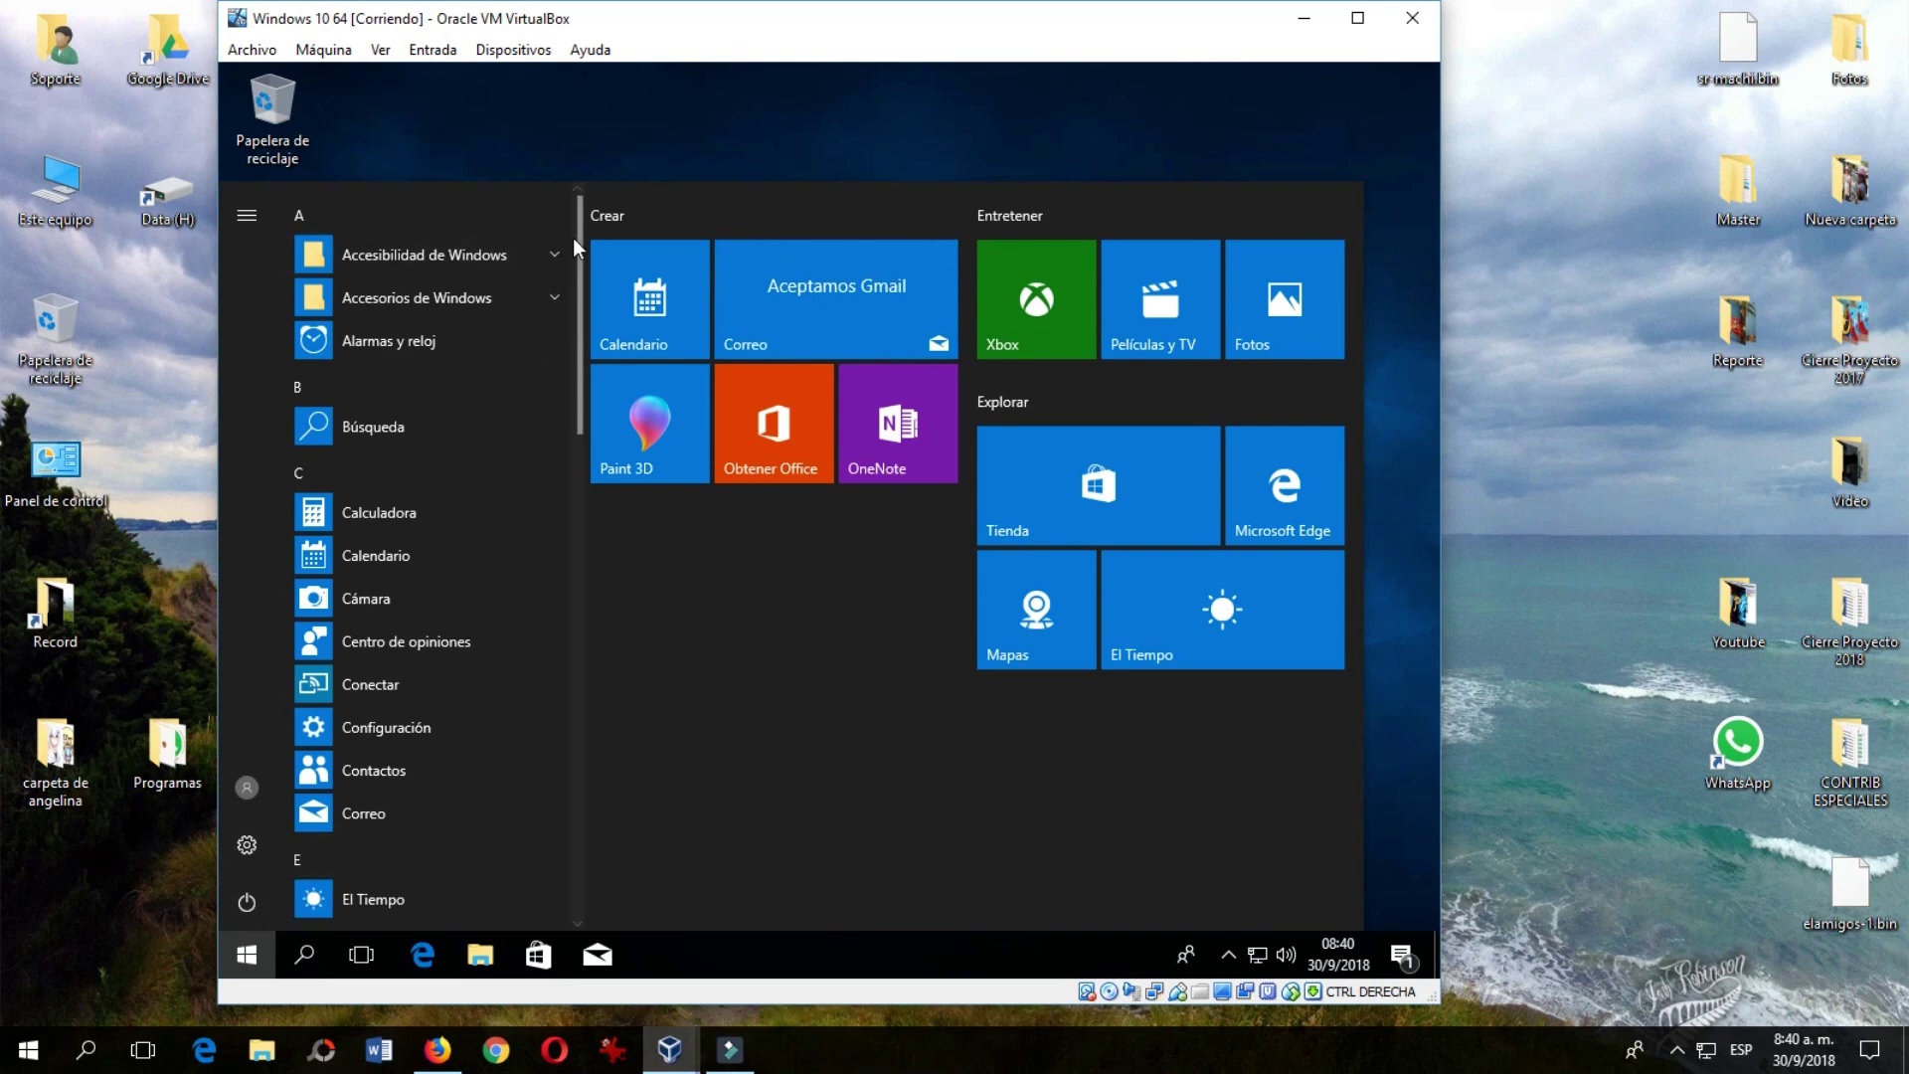
{"action": "left_click", "coordinate": [711, 107]}
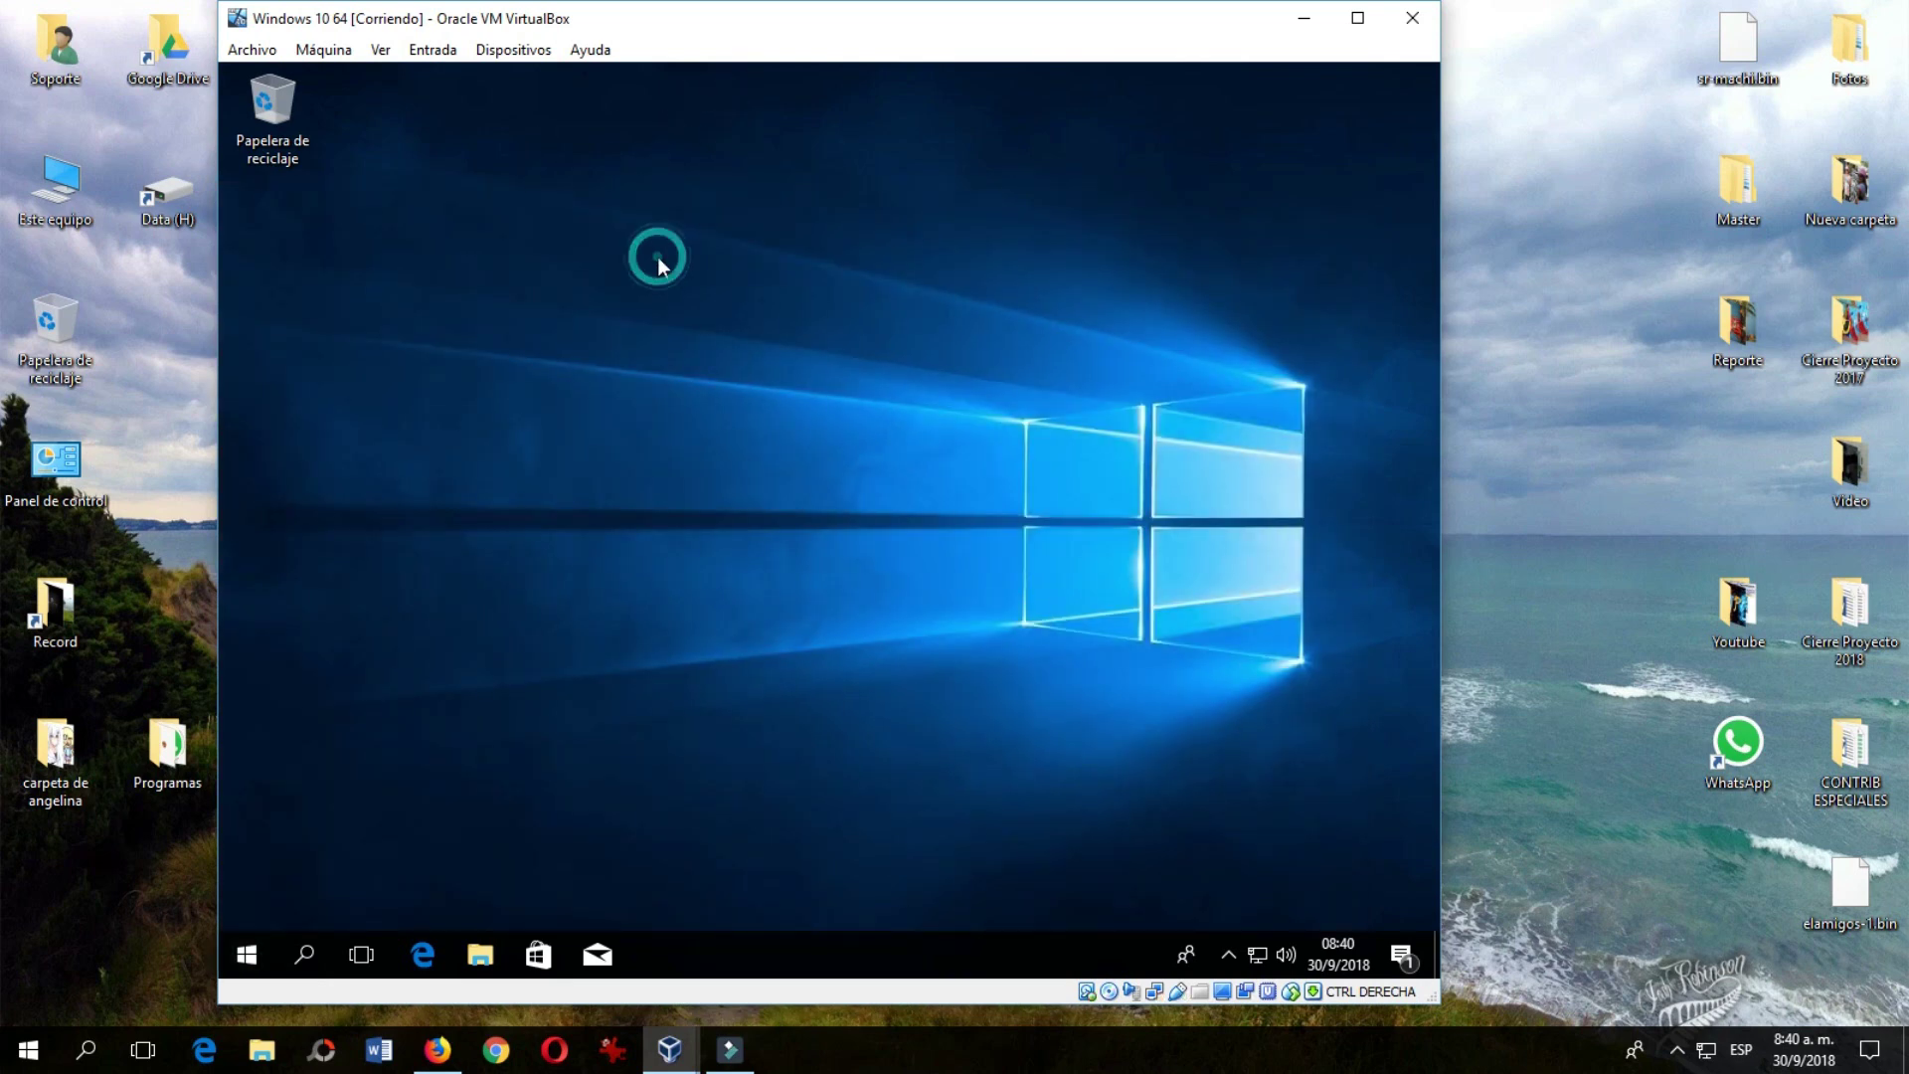
- Open the desktop icon settings from the Temas page of the virtual machine's personalization settings
{"action": "right_click", "coordinate": [658, 261]}
{"action": "left_click", "coordinate": [716, 487]}
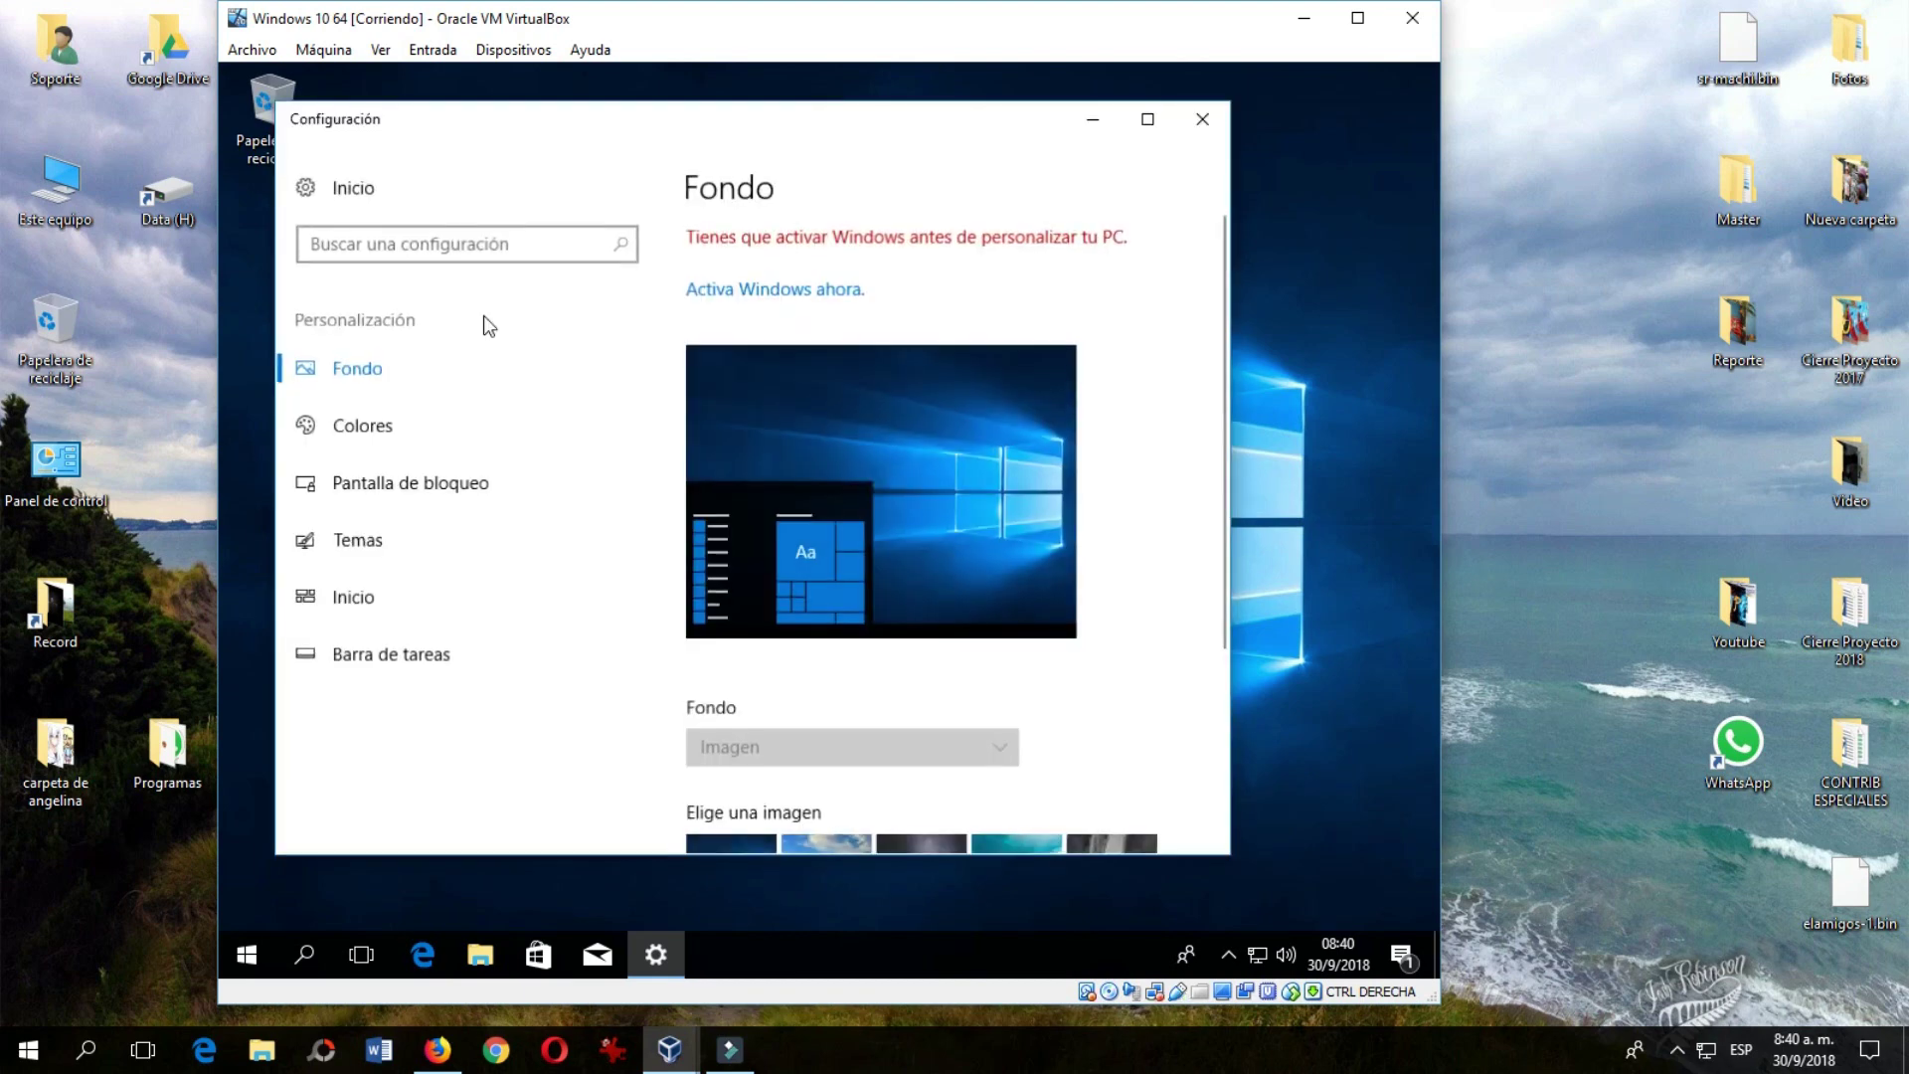
{"action": "left_click", "coordinate": [344, 602]}
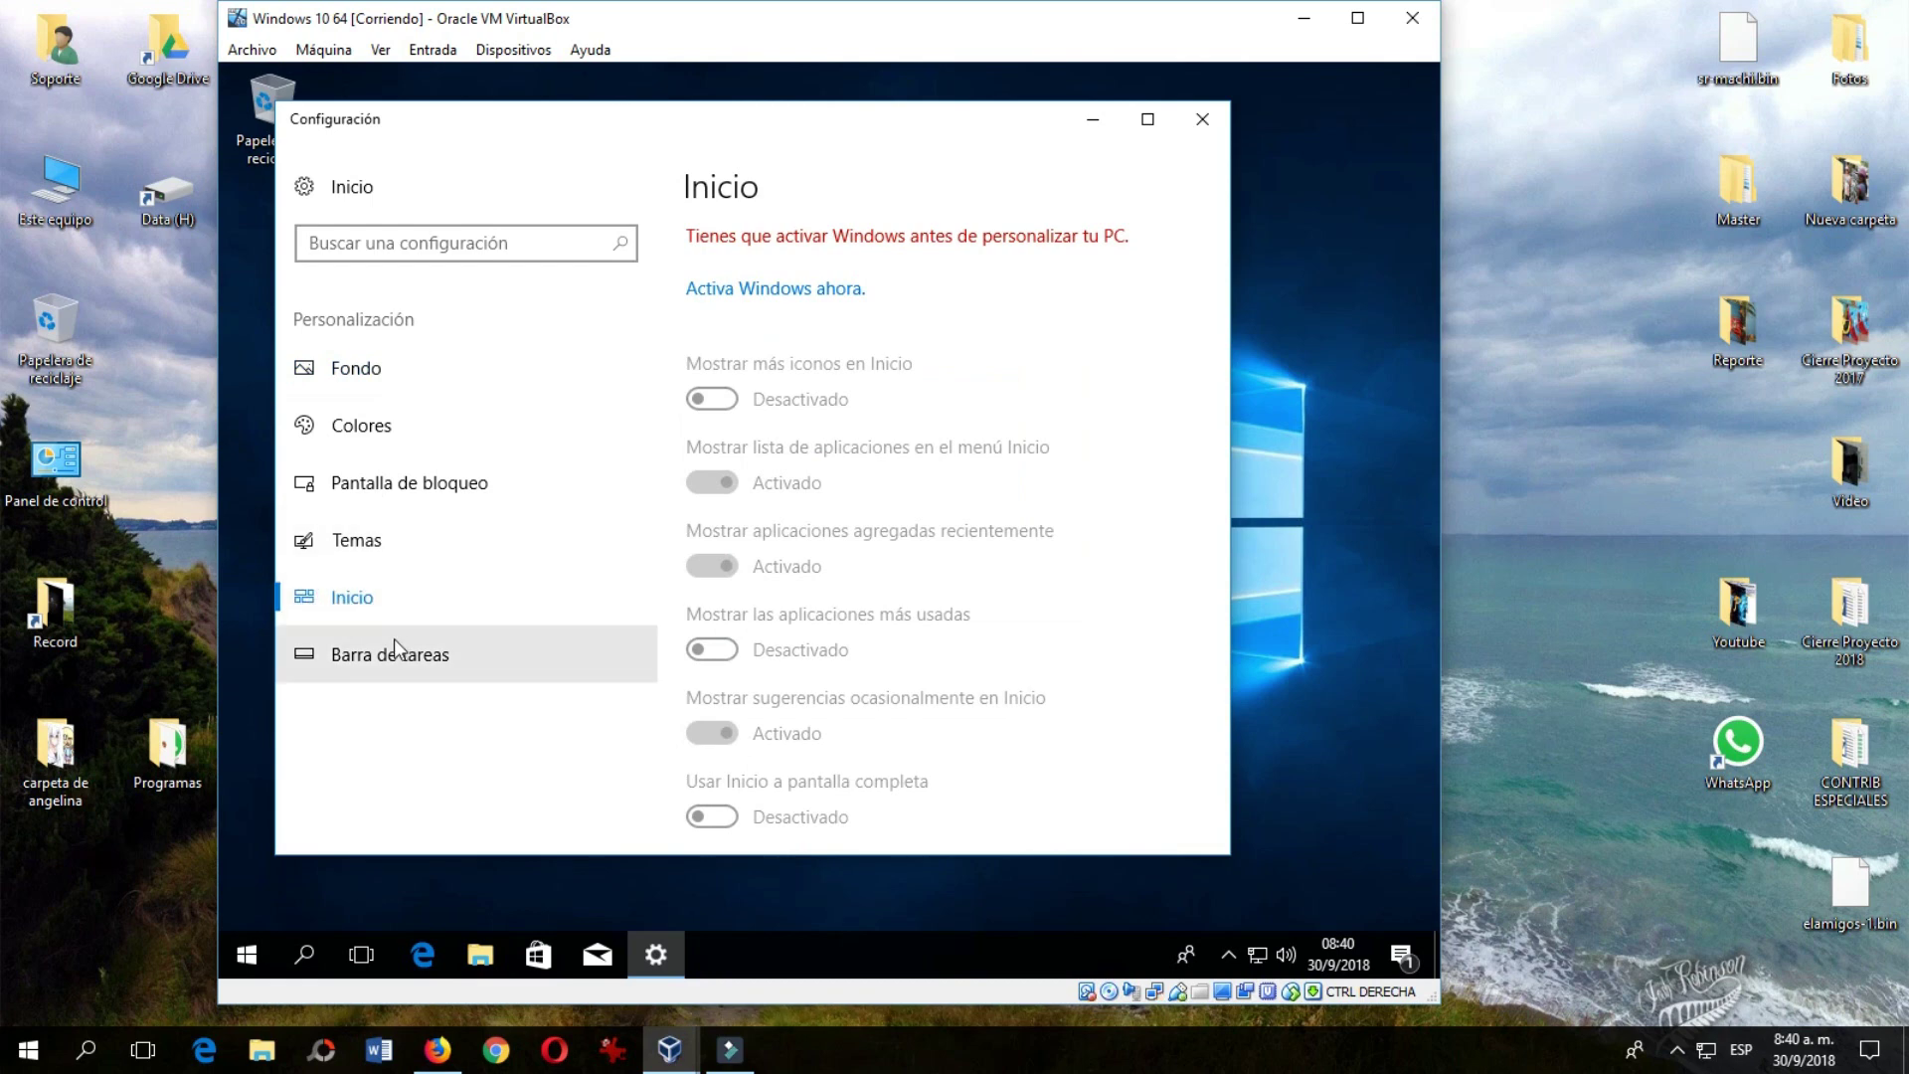
{"action": "left_click", "coordinate": [353, 539]}
{"action": "scroll", "coordinate": [706, 564], "scroll_direction": "down", "scroll_amount": 10}
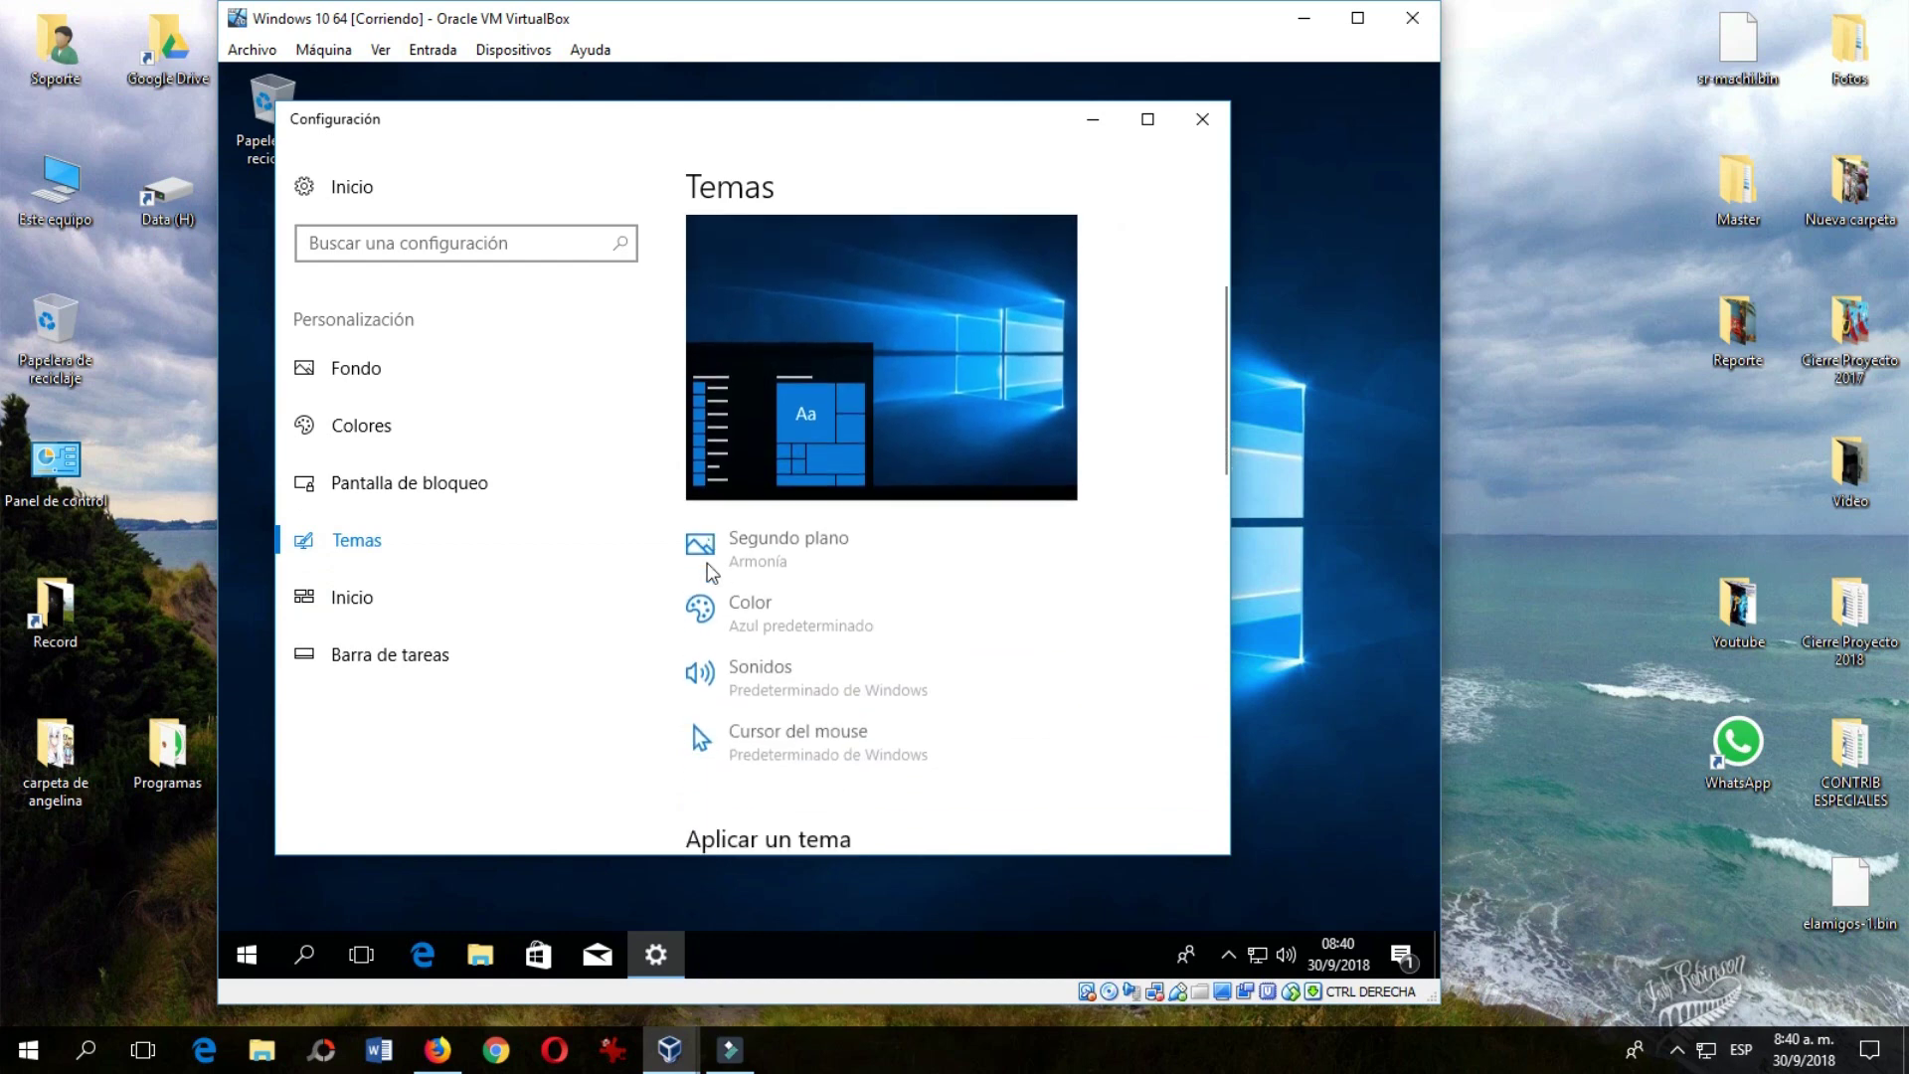
{"action": "scroll", "coordinate": [712, 572], "scroll_direction": "down", "scroll_amount": 1}
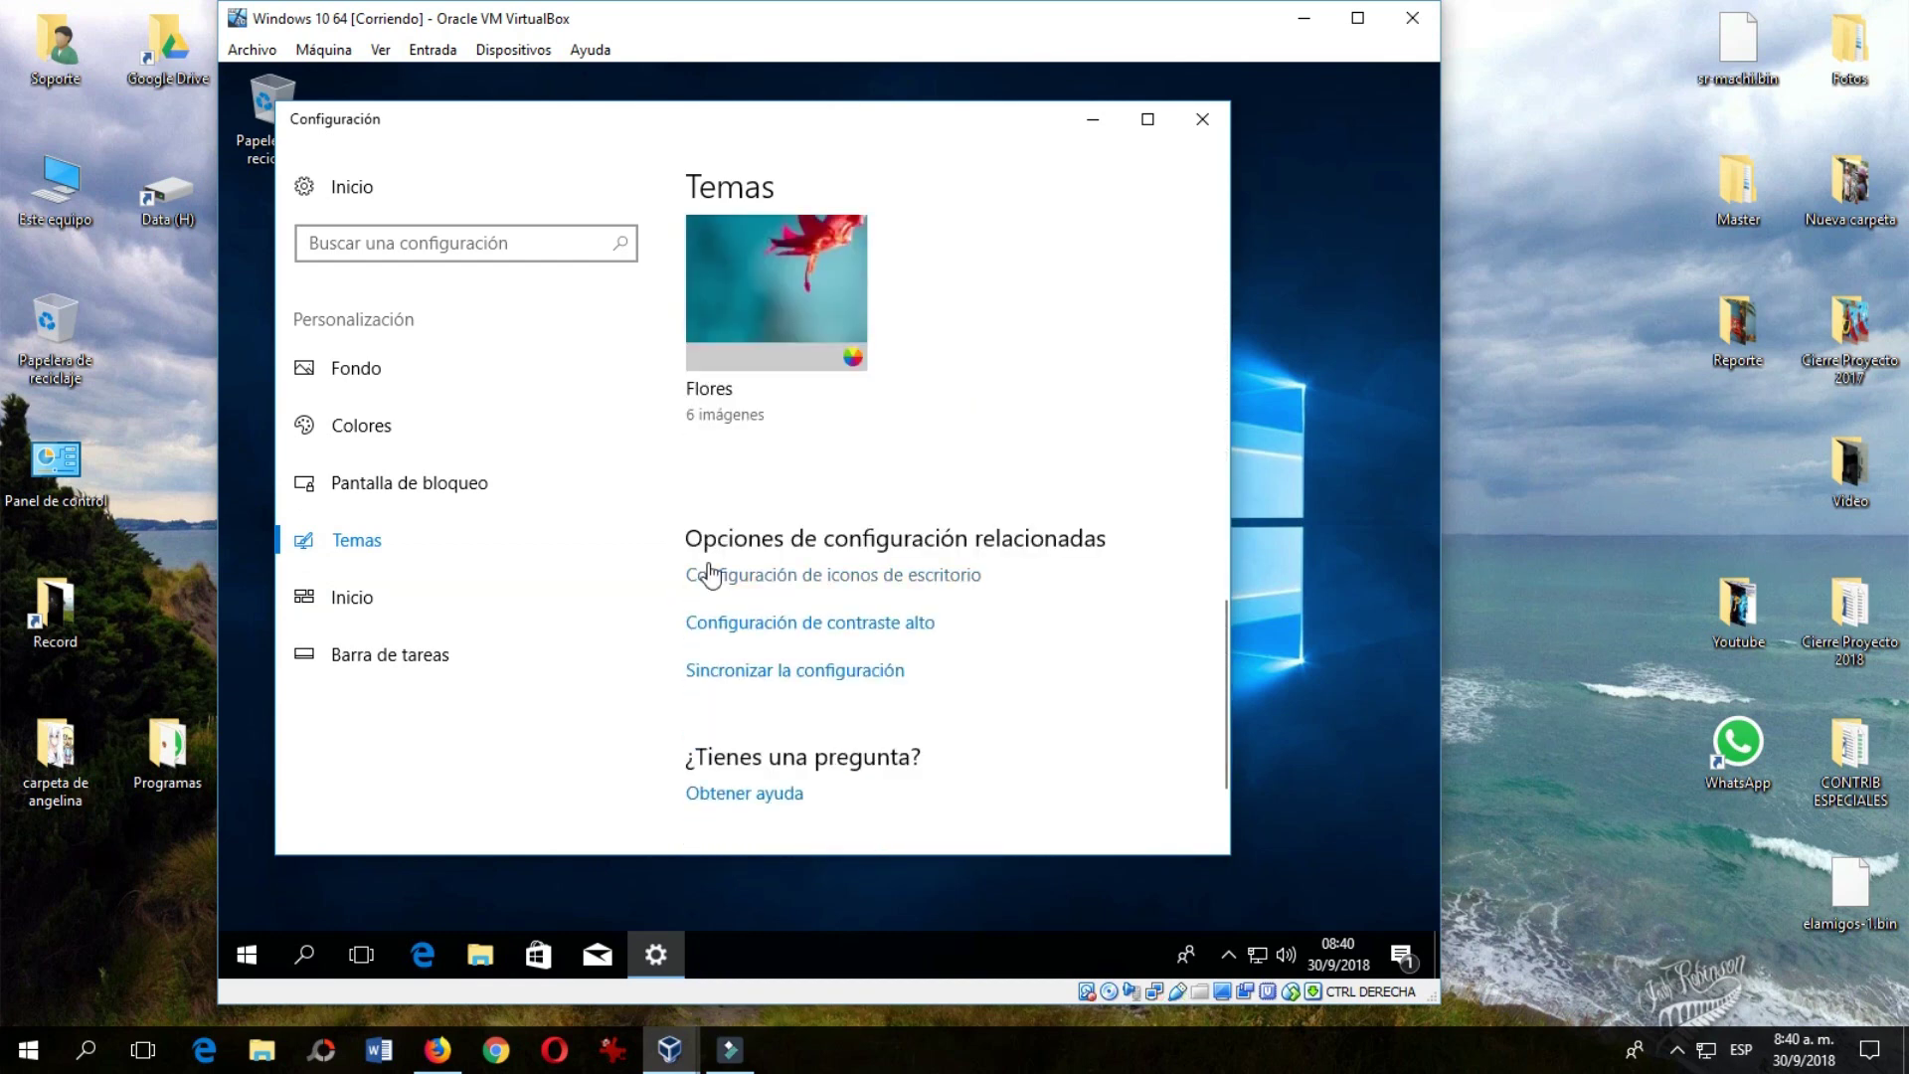
{"action": "left_click", "coordinate": [807, 577]}
- Show the Equipo, Archivos del usuario, Panel de control and Red icons on the desktop and close the settings
{"action": "left_click", "coordinate": [429, 334]}
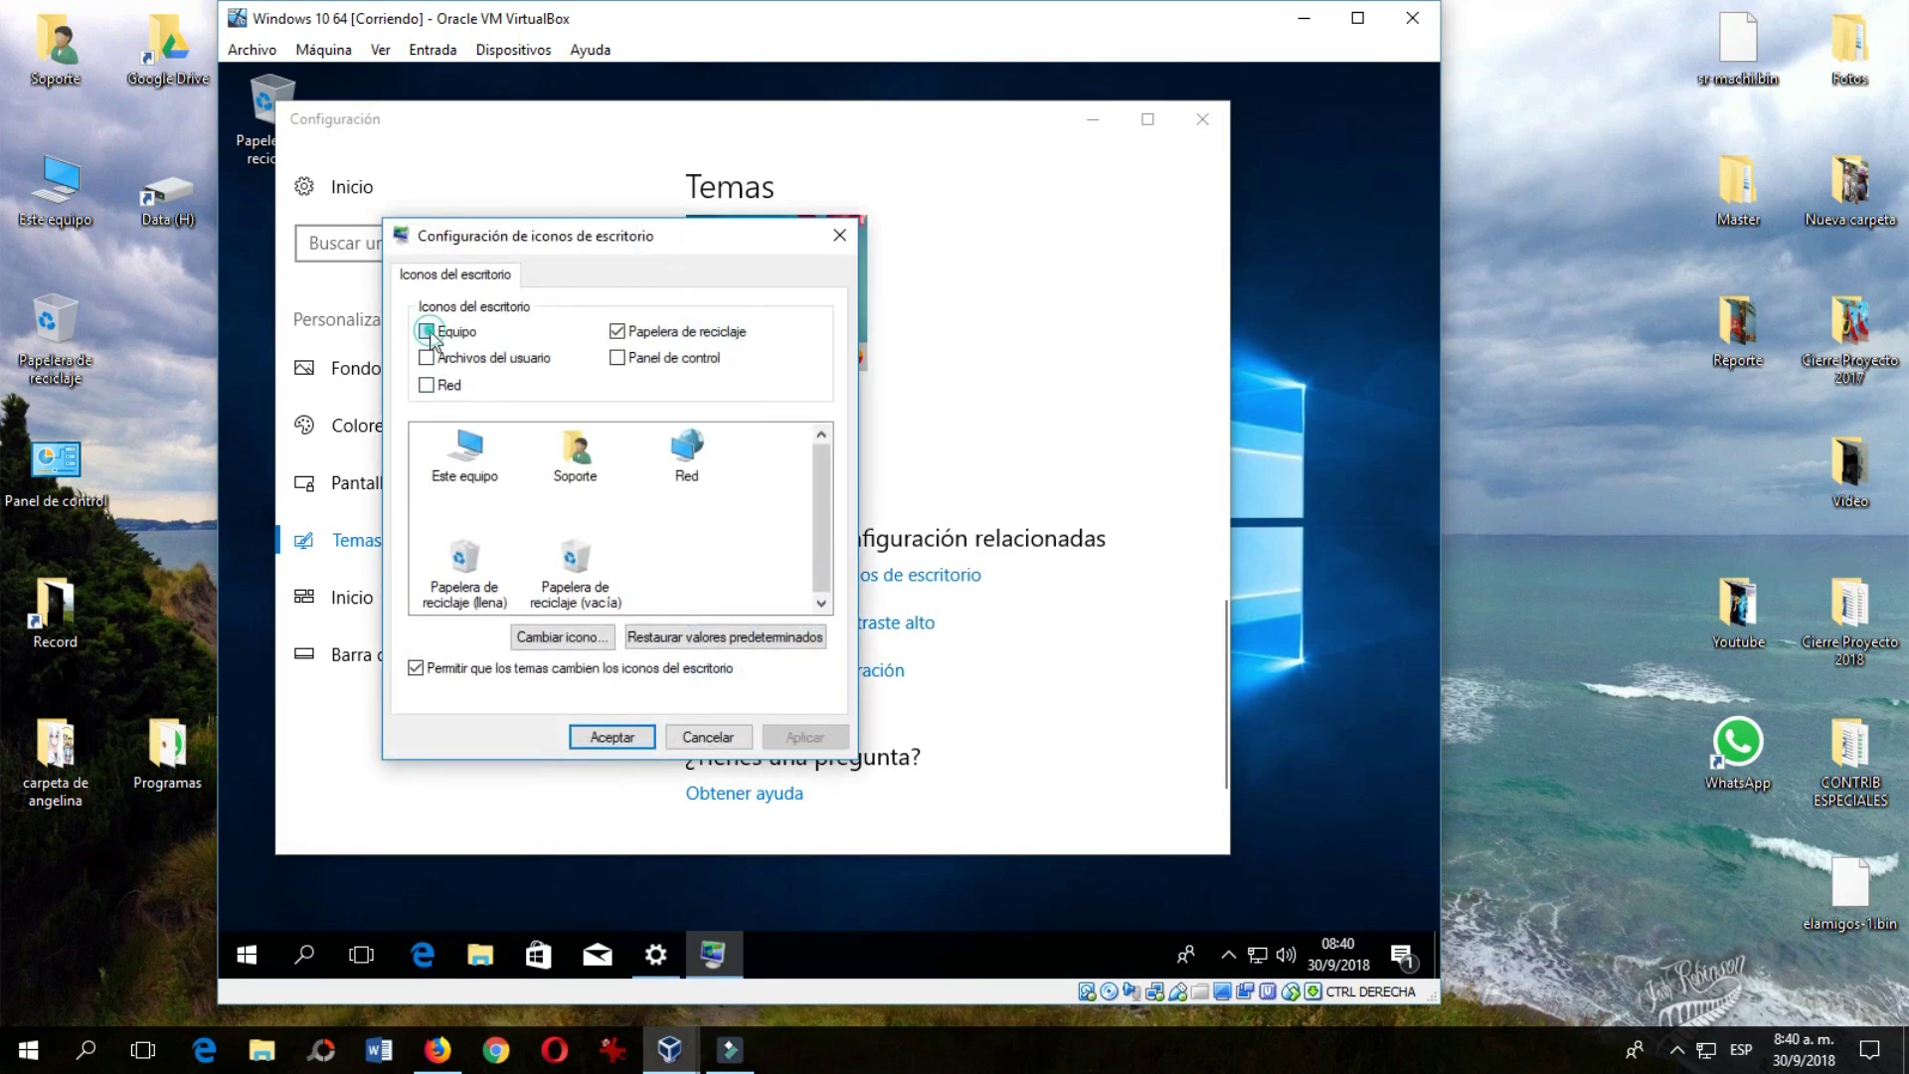
{"action": "left_click", "coordinate": [429, 359]}
{"action": "left_click", "coordinate": [612, 362]}
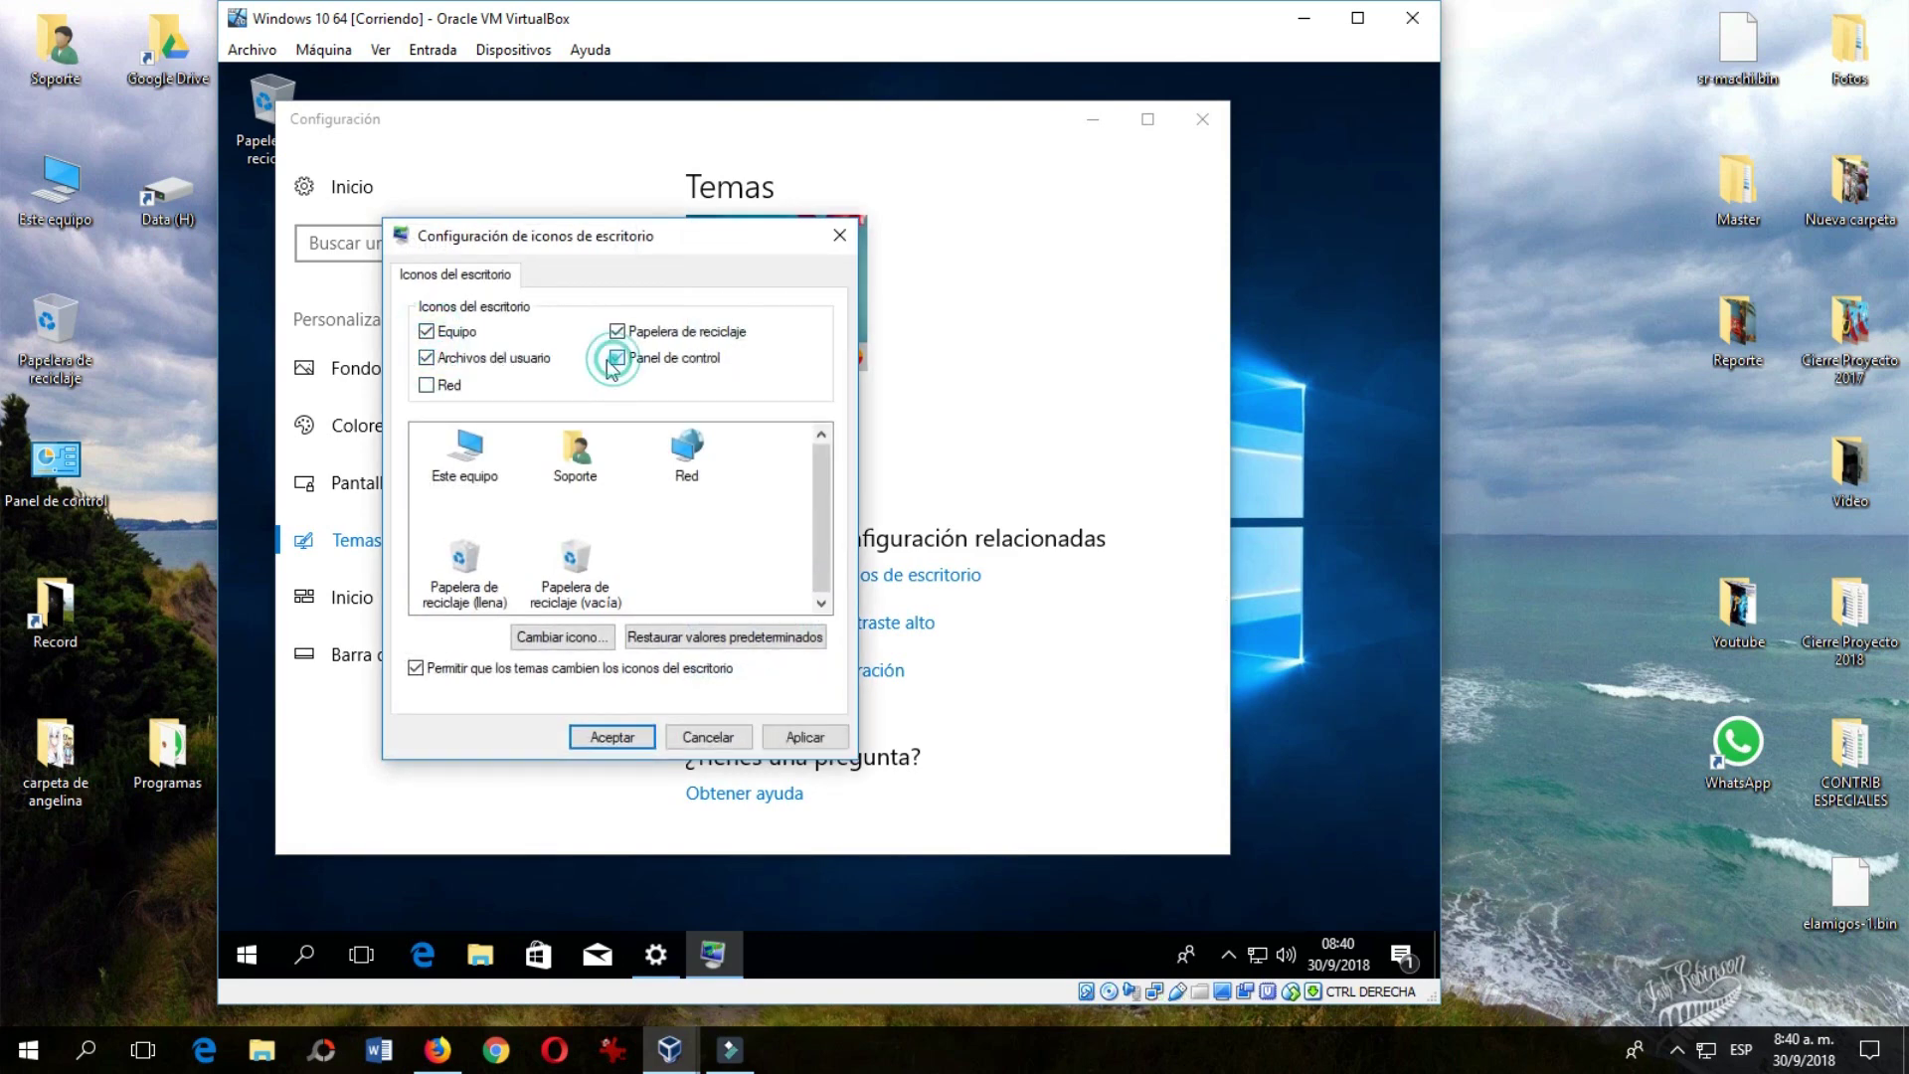
{"action": "left_click", "coordinate": [427, 386]}
{"action": "left_click", "coordinate": [798, 736]}
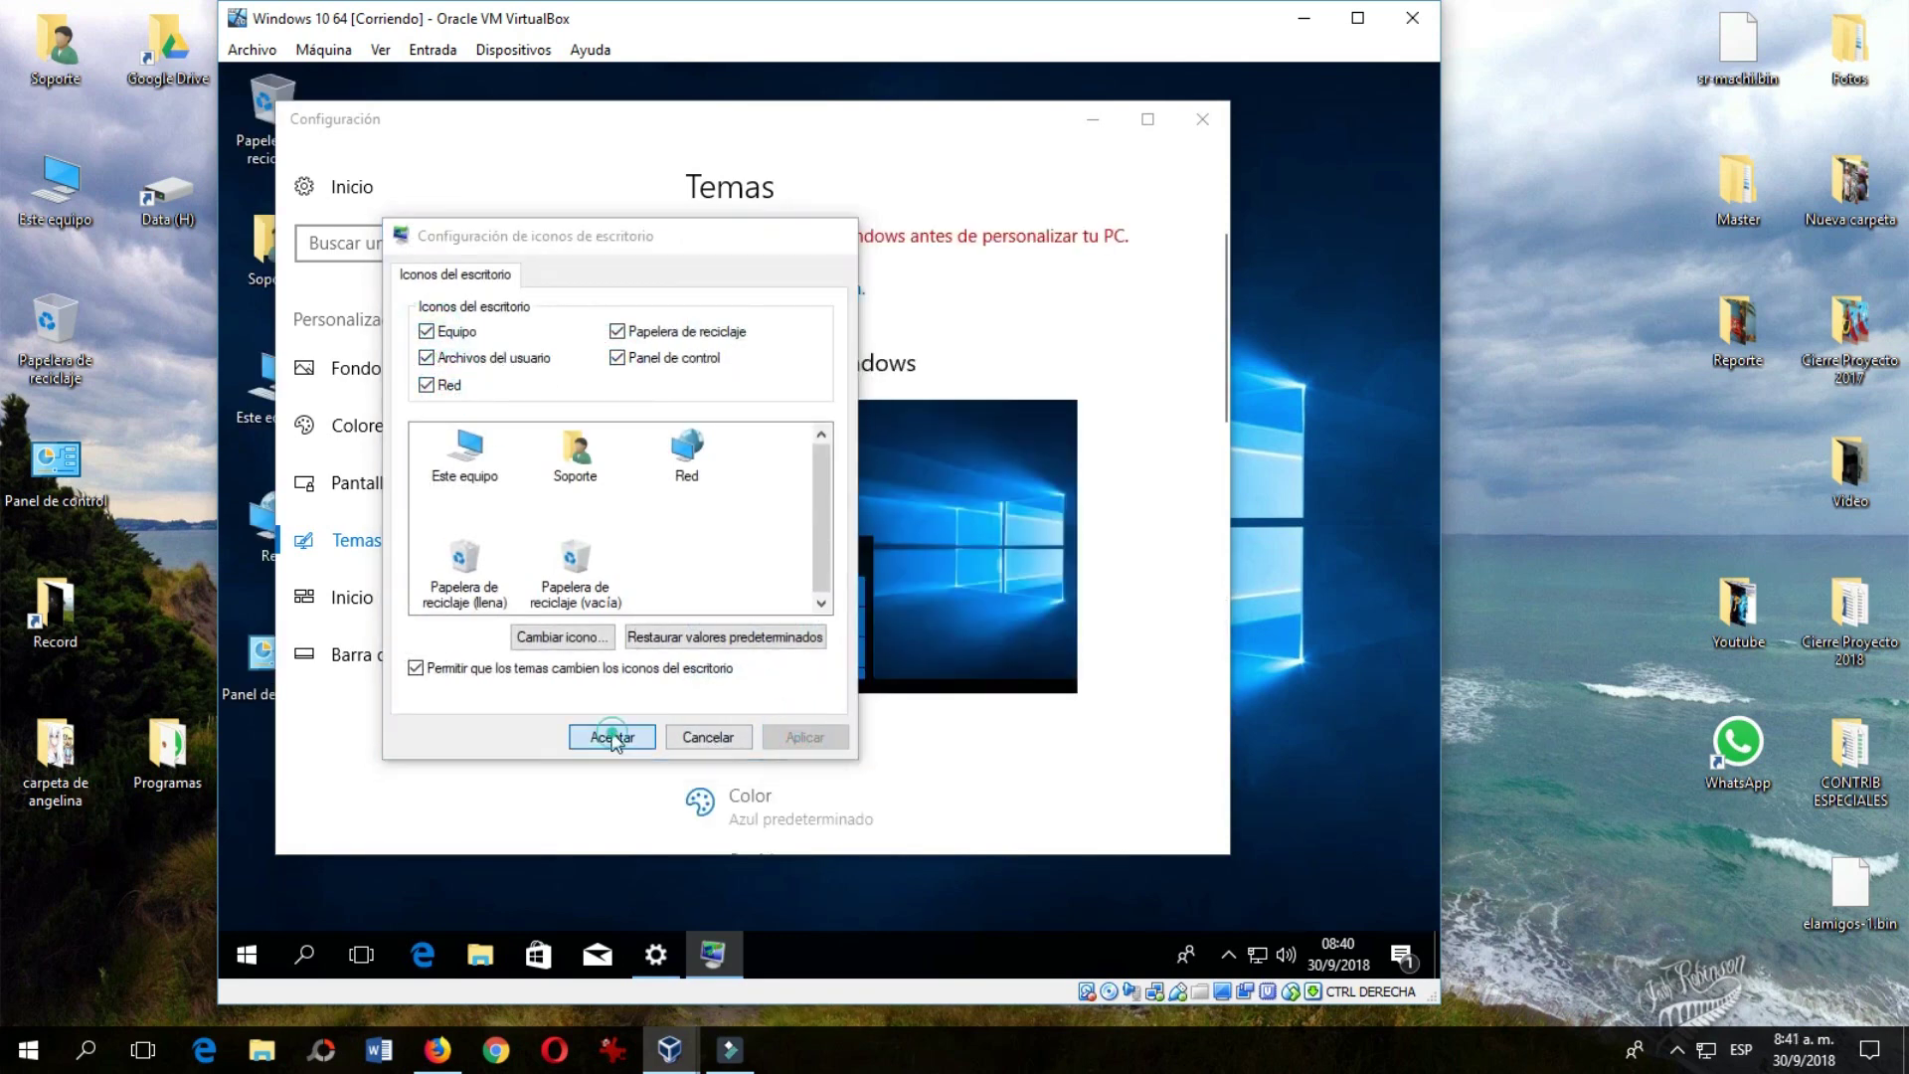
{"action": "left_click", "coordinate": [613, 737]}
{"action": "left_click", "coordinate": [1219, 121]}
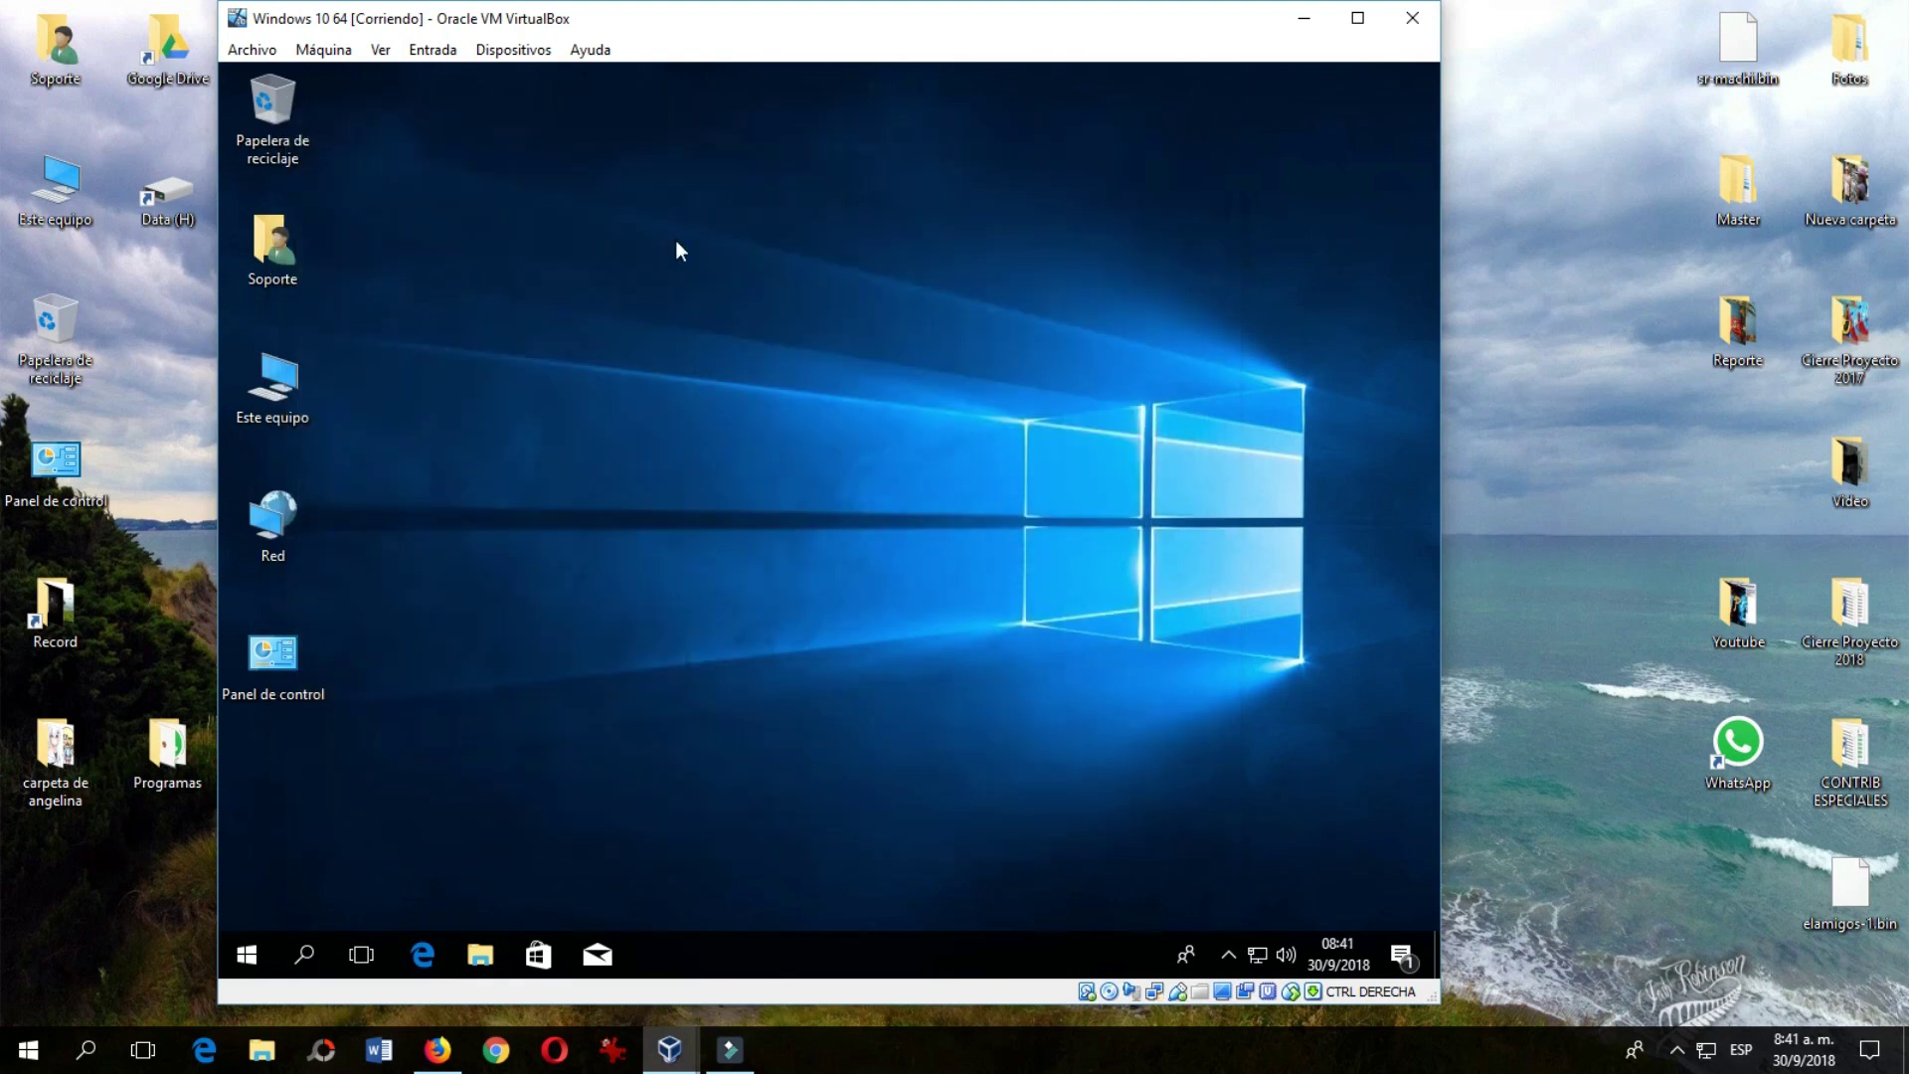
- View the properties of Este equipo in the virtual machine
{"action": "right_click", "coordinate": [288, 404]}
{"action": "left_click", "coordinate": [368, 684]}
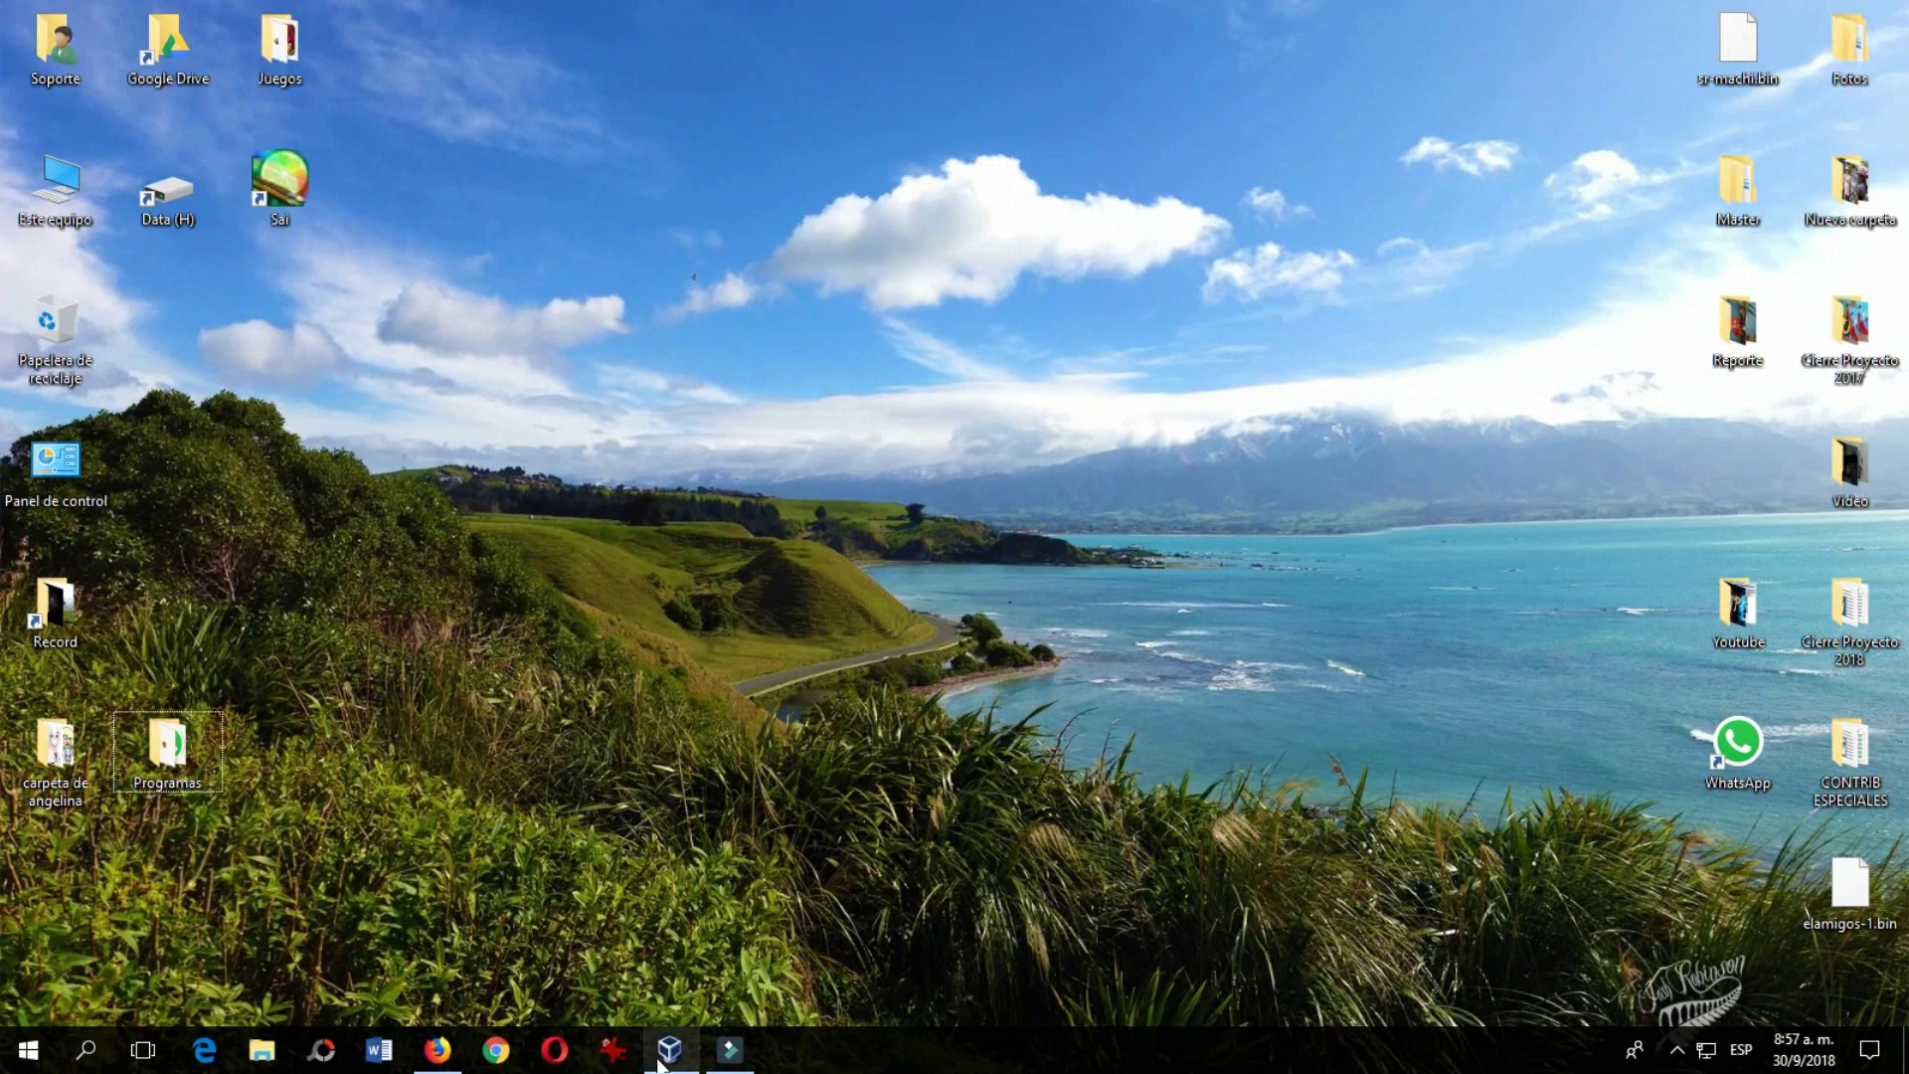
- Switch to VirtualBox Manager, move Disco duro to first place in the Windows 10 64 machine's boot order and save the configuration
{"action": "left_click", "coordinate": [661, 1060]}
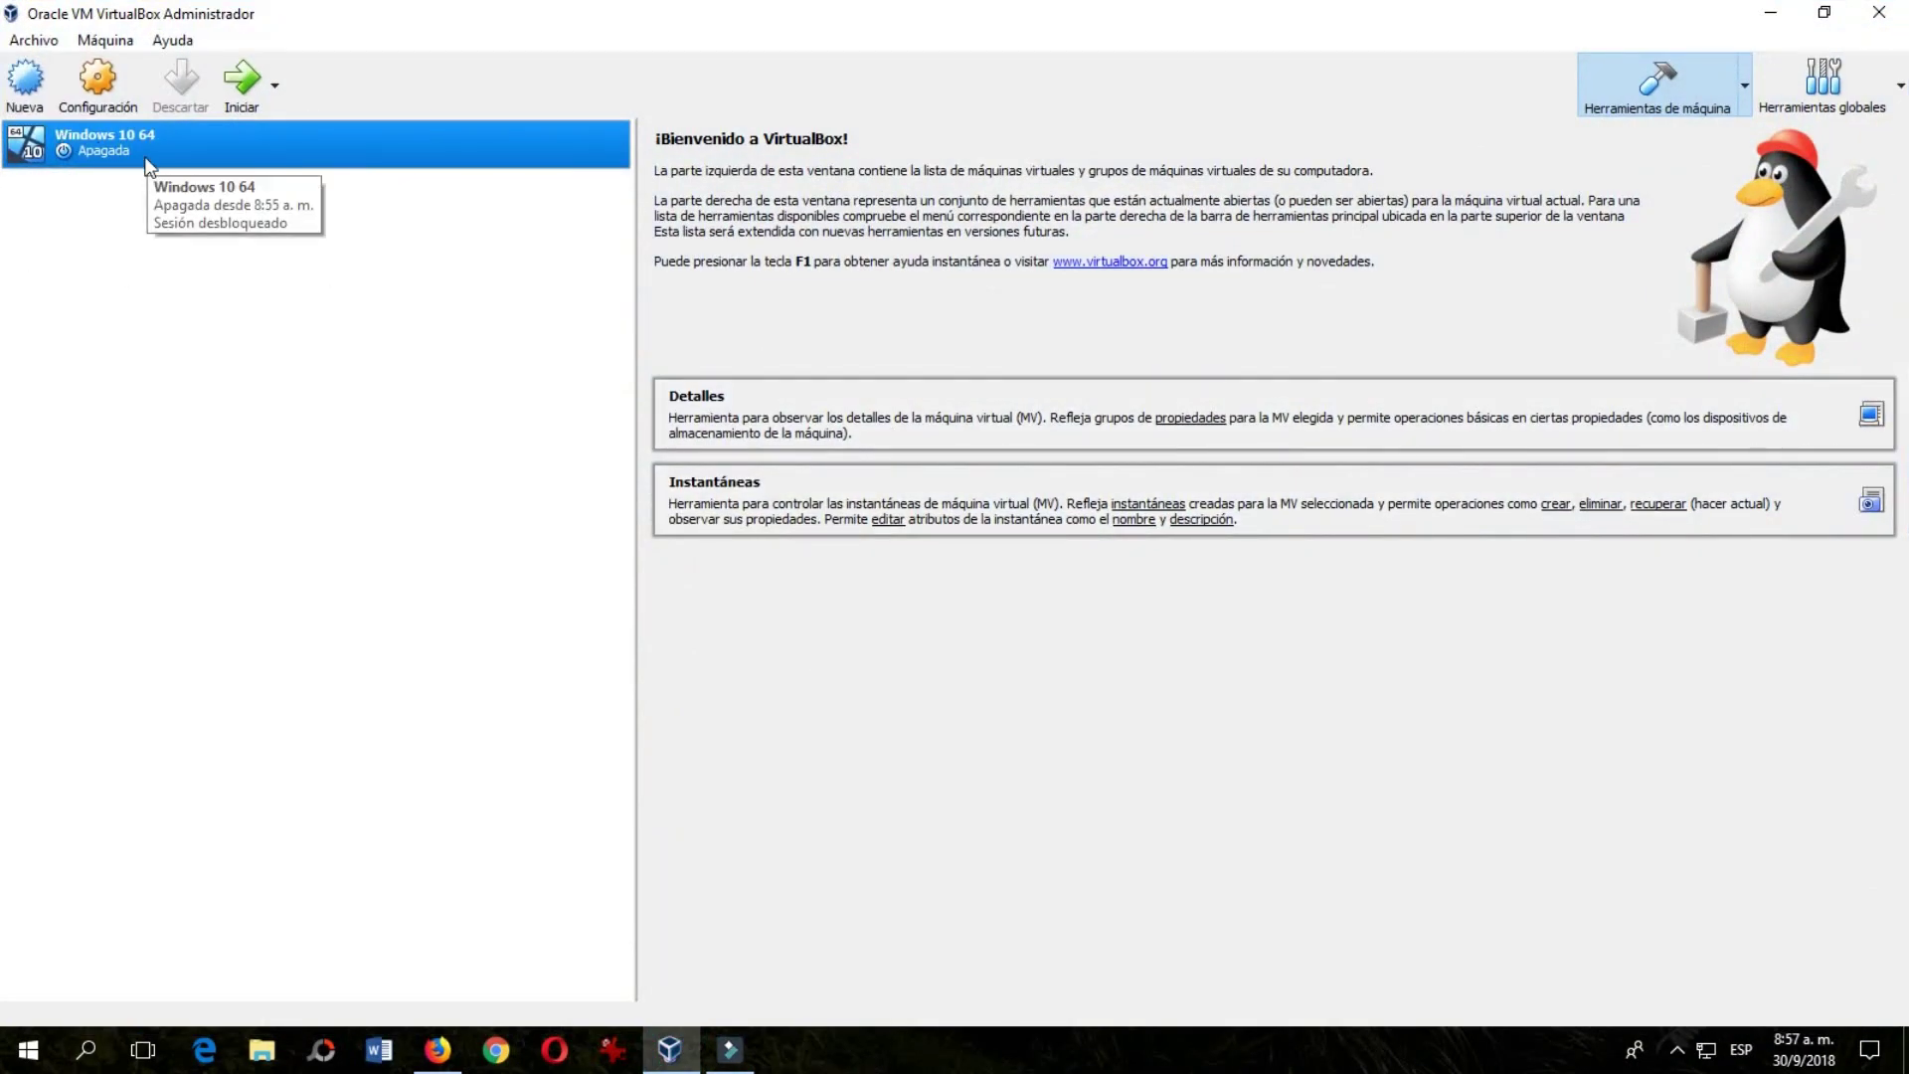
{"action": "left_click", "coordinate": [88, 95]}
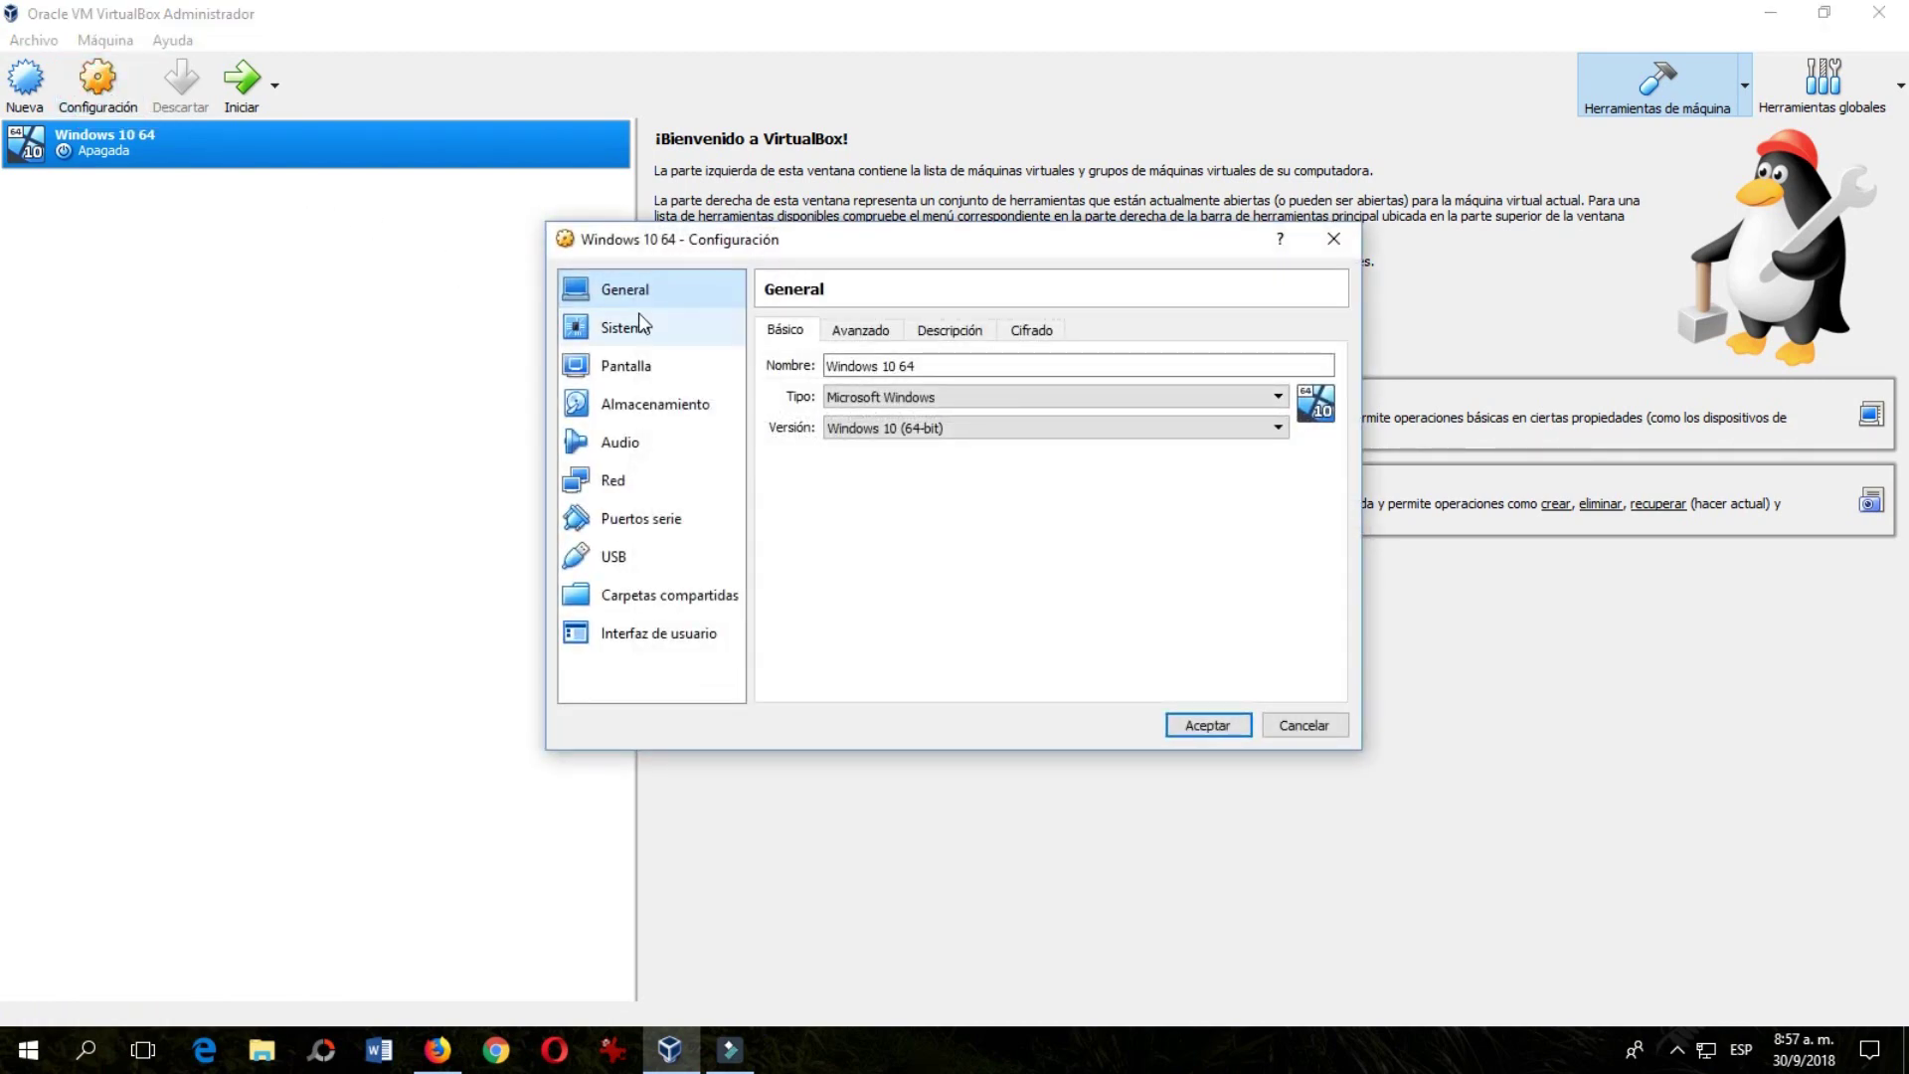
{"action": "left_click", "coordinate": [640, 329]}
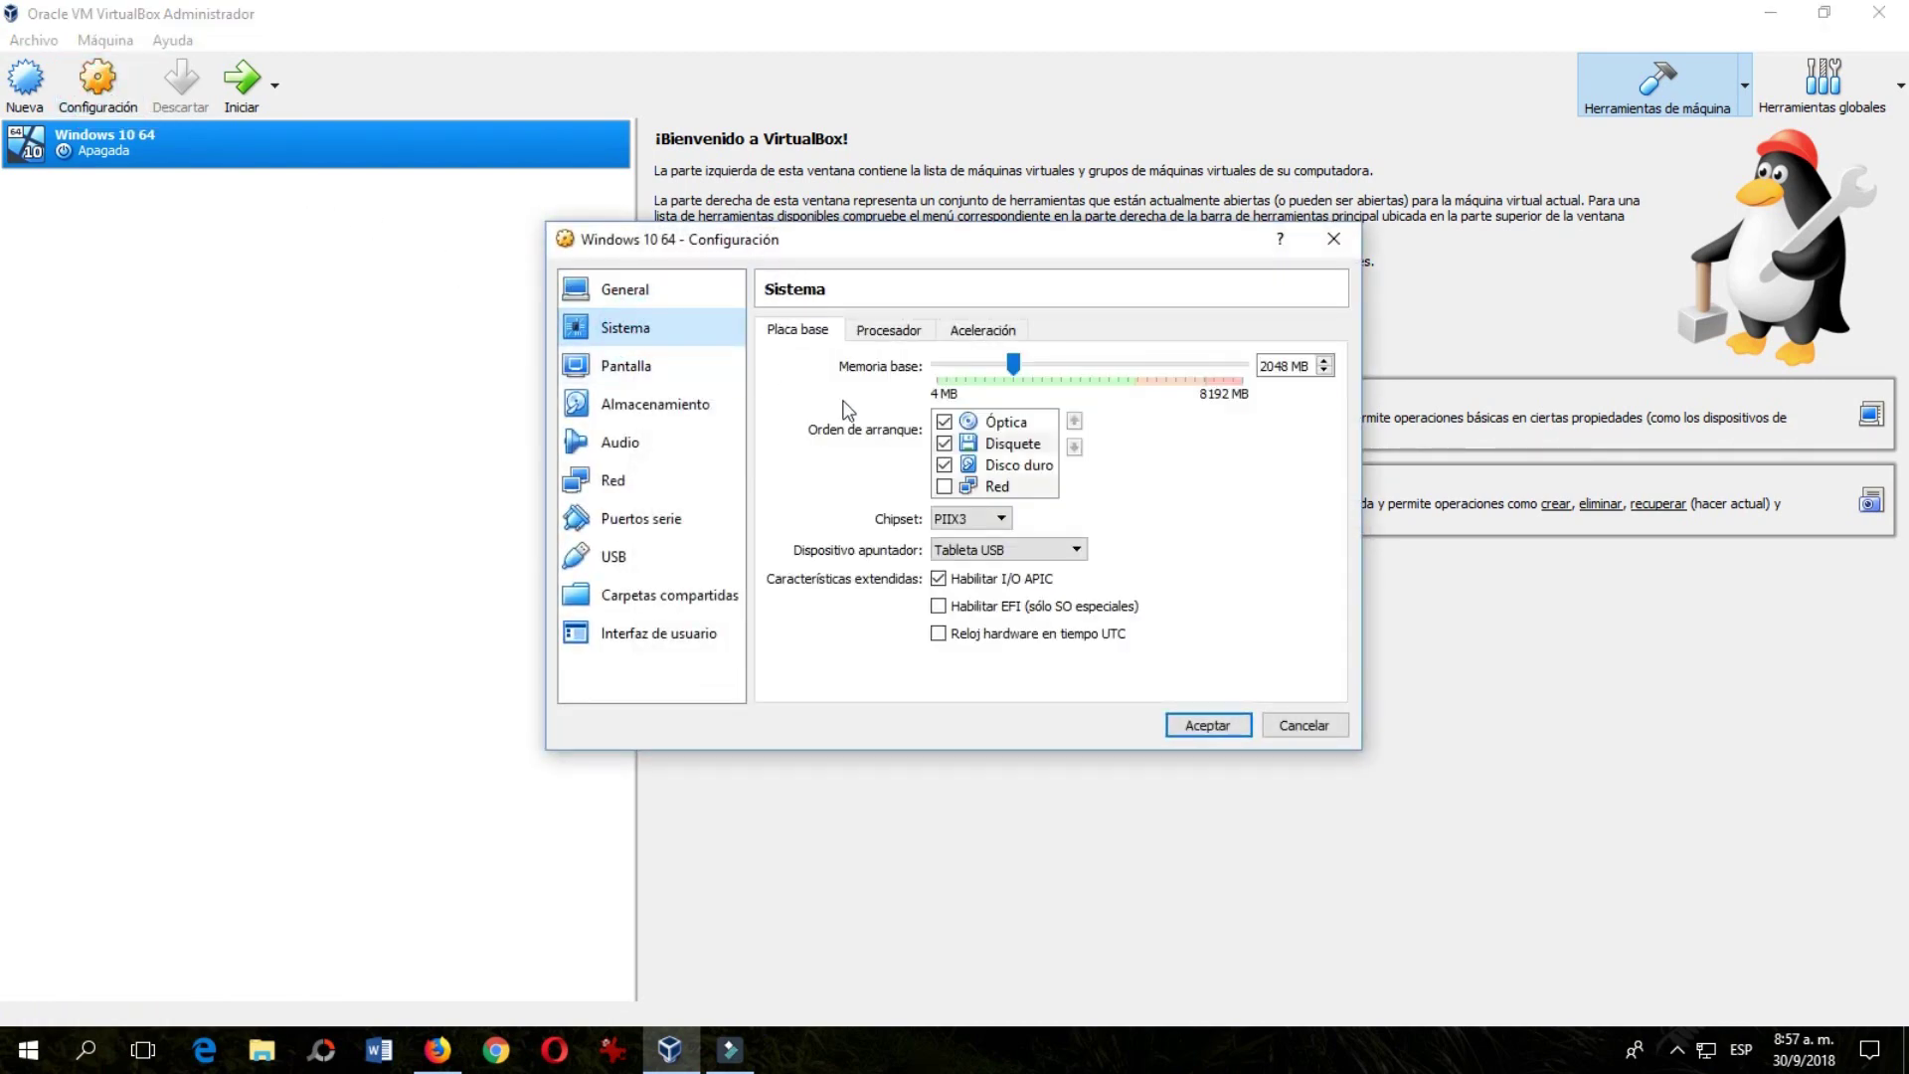
{"action": "left_click", "coordinate": [1016, 466]}
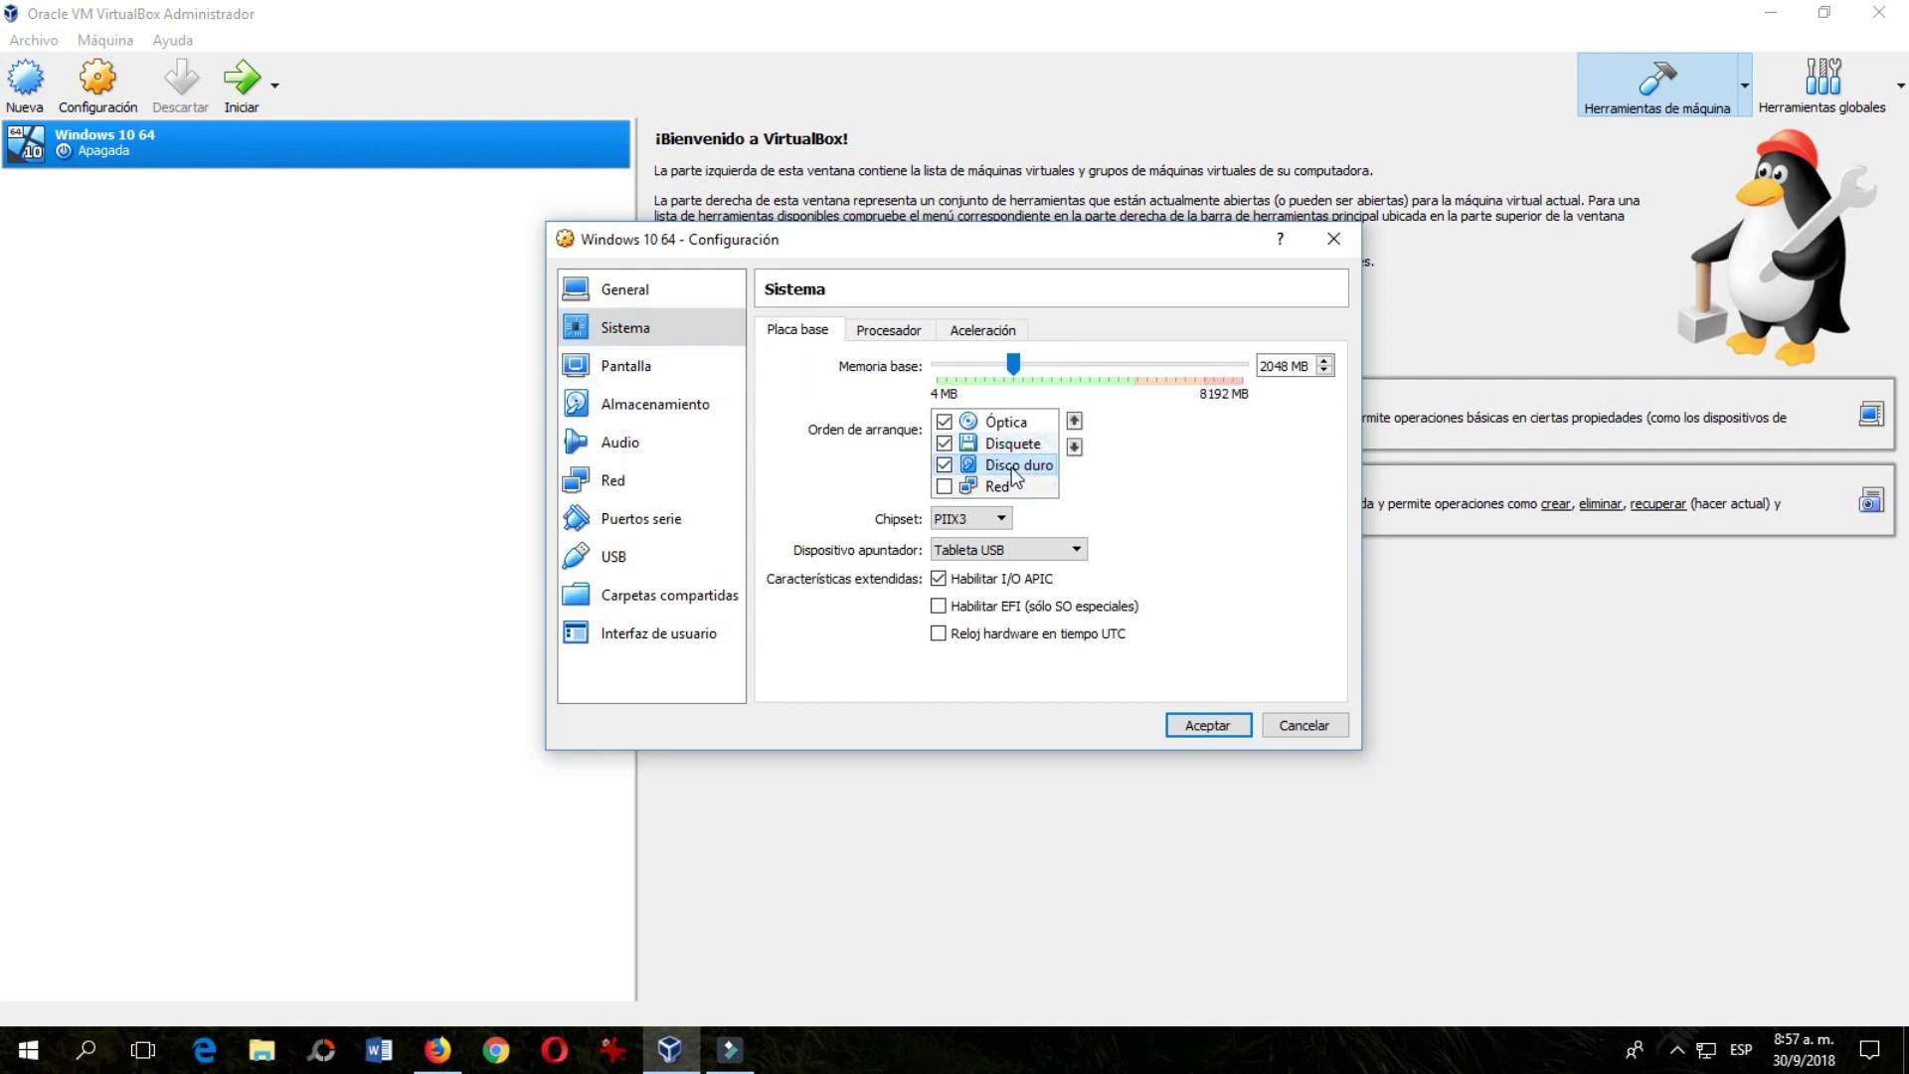
{"action": "left_click", "coordinate": [1074, 421]}
{"action": "left_click", "coordinate": [1073, 421]}
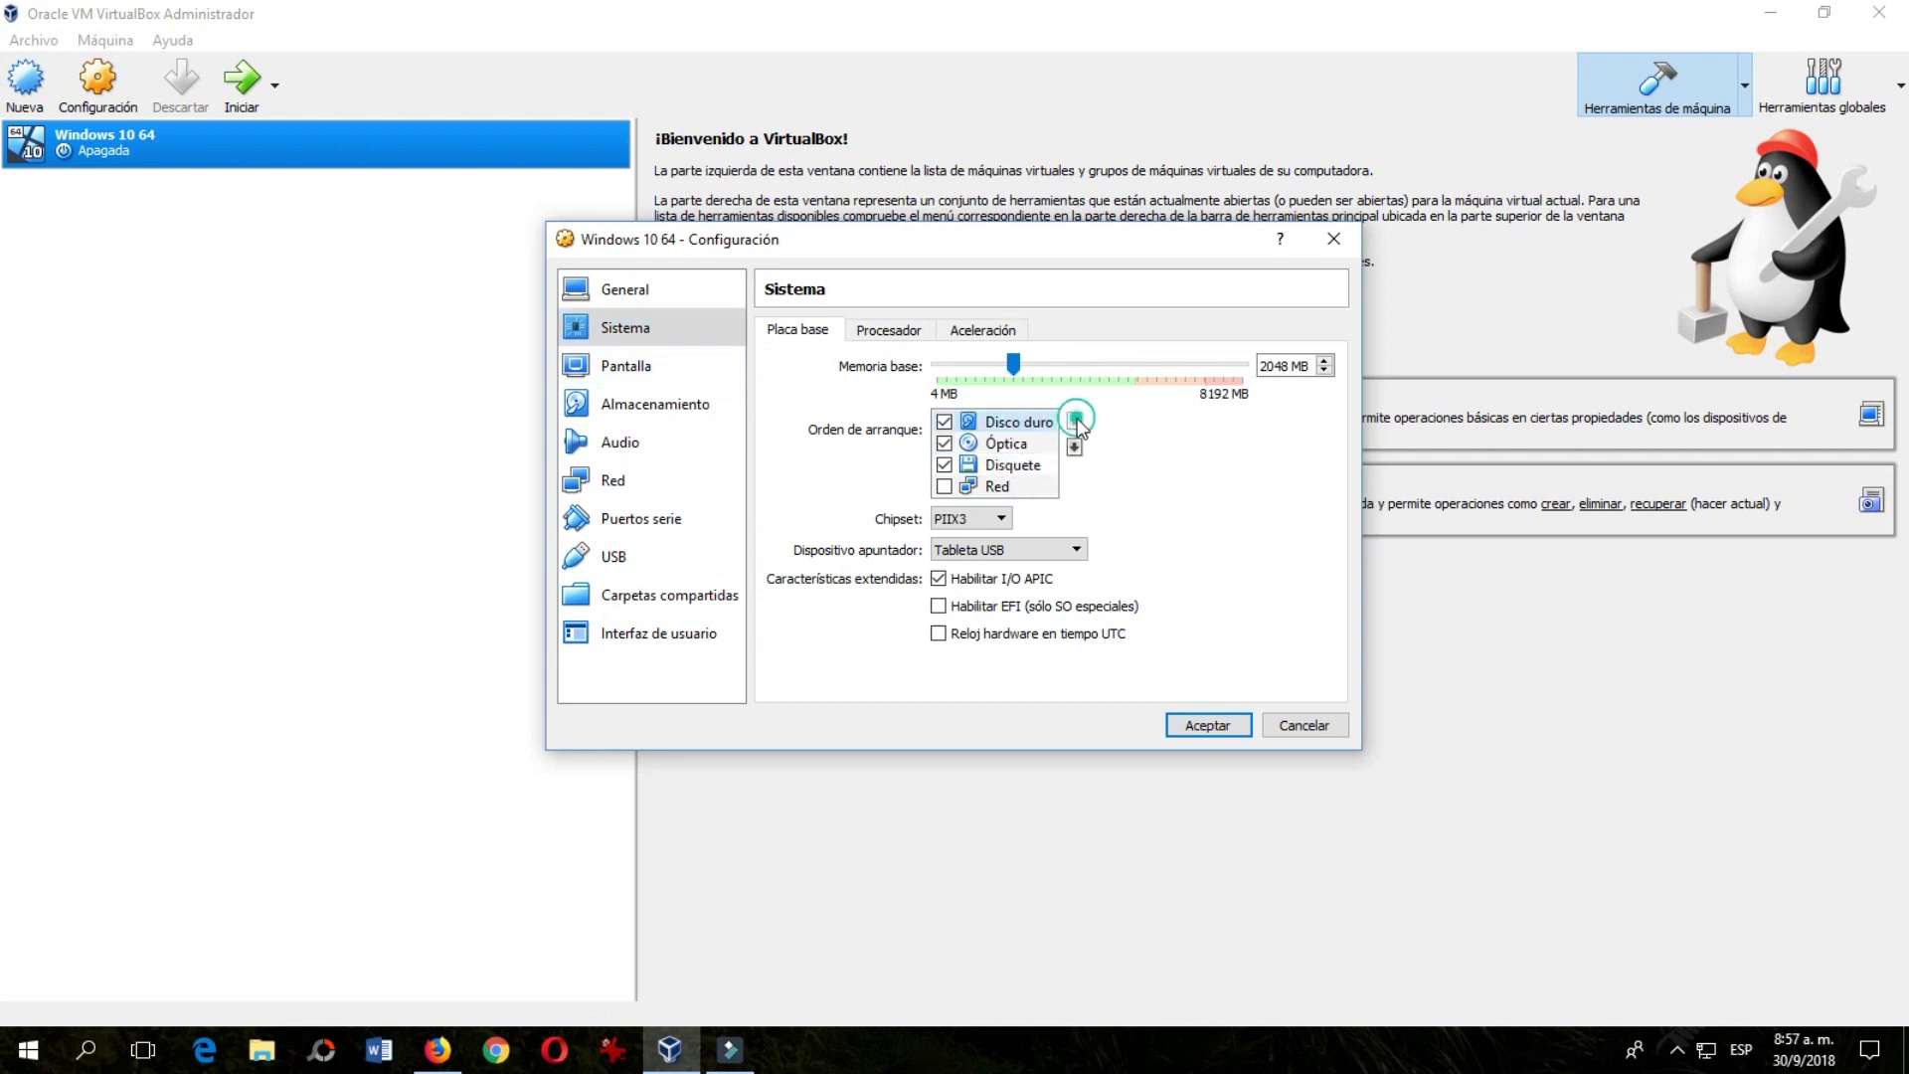
{"action": "left_click", "coordinate": [1207, 726]}
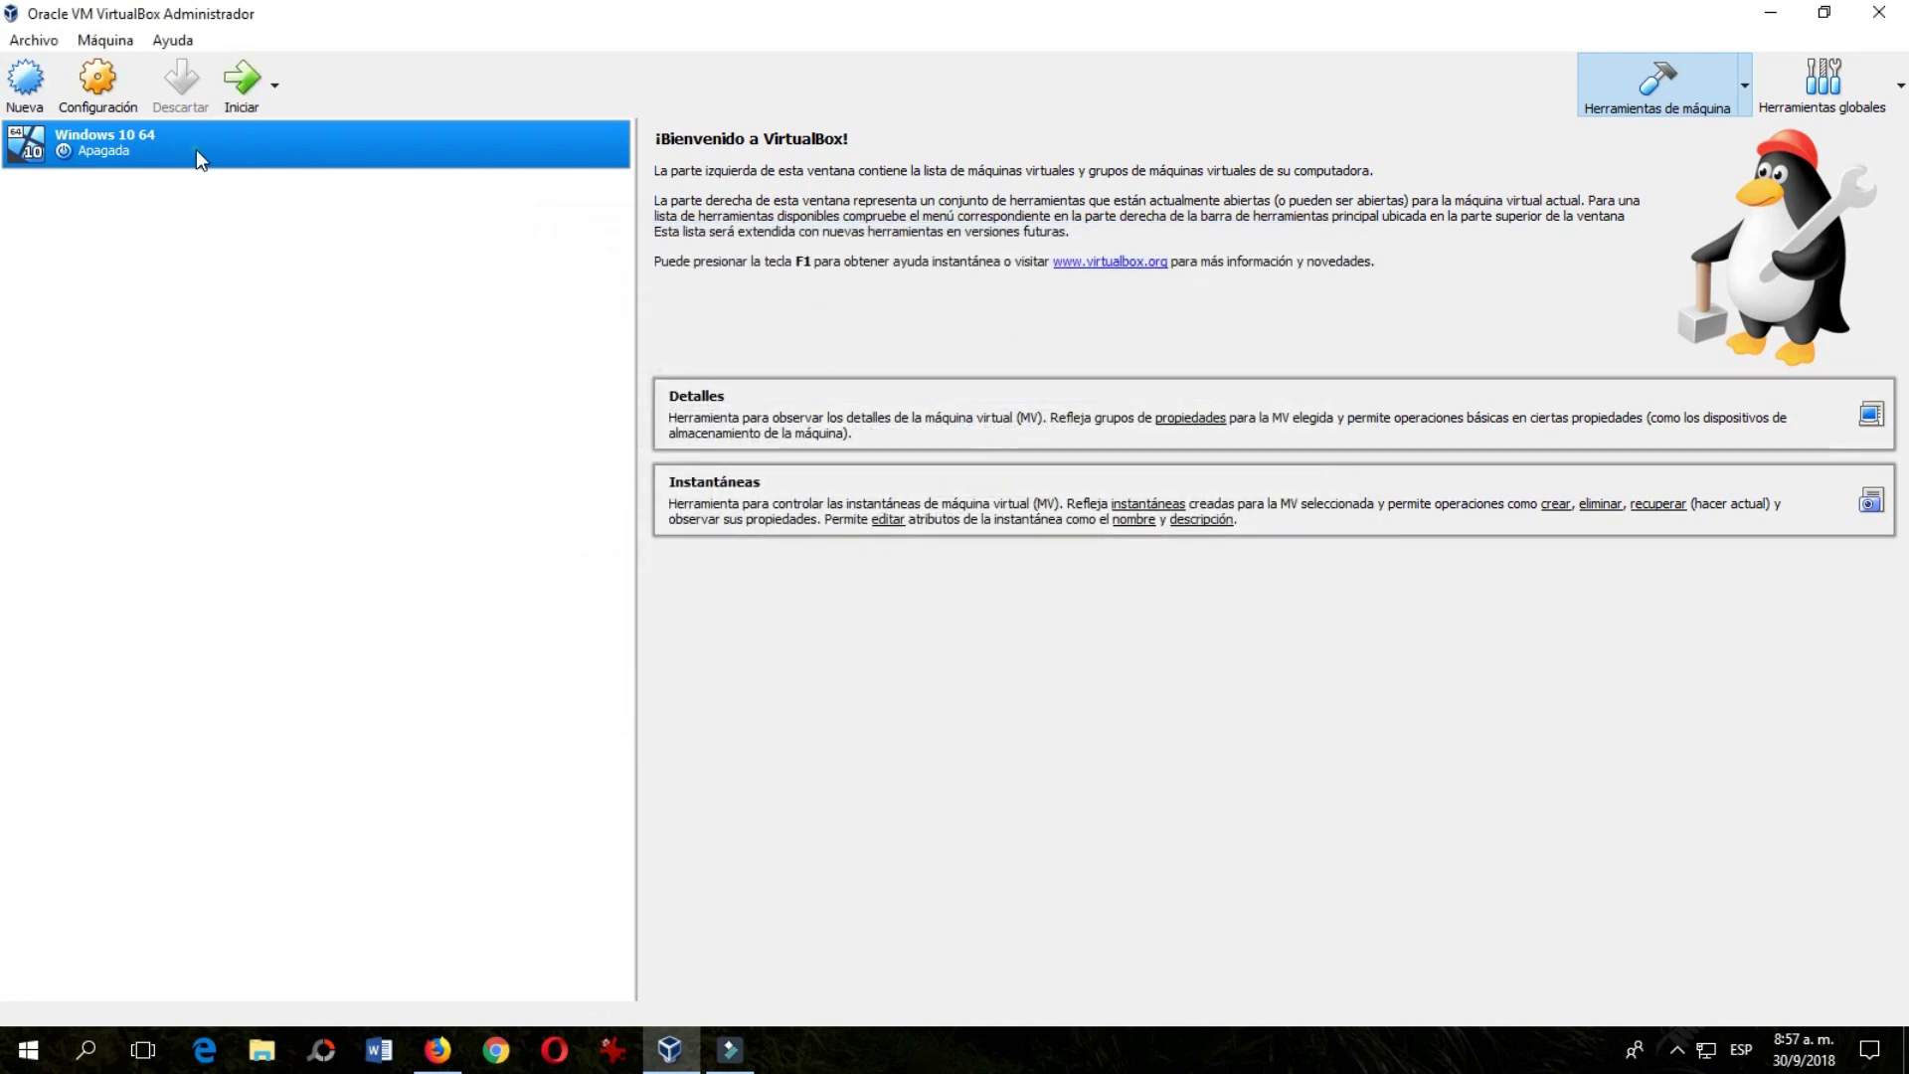
{"action": "right_click", "coordinate": [197, 152]}
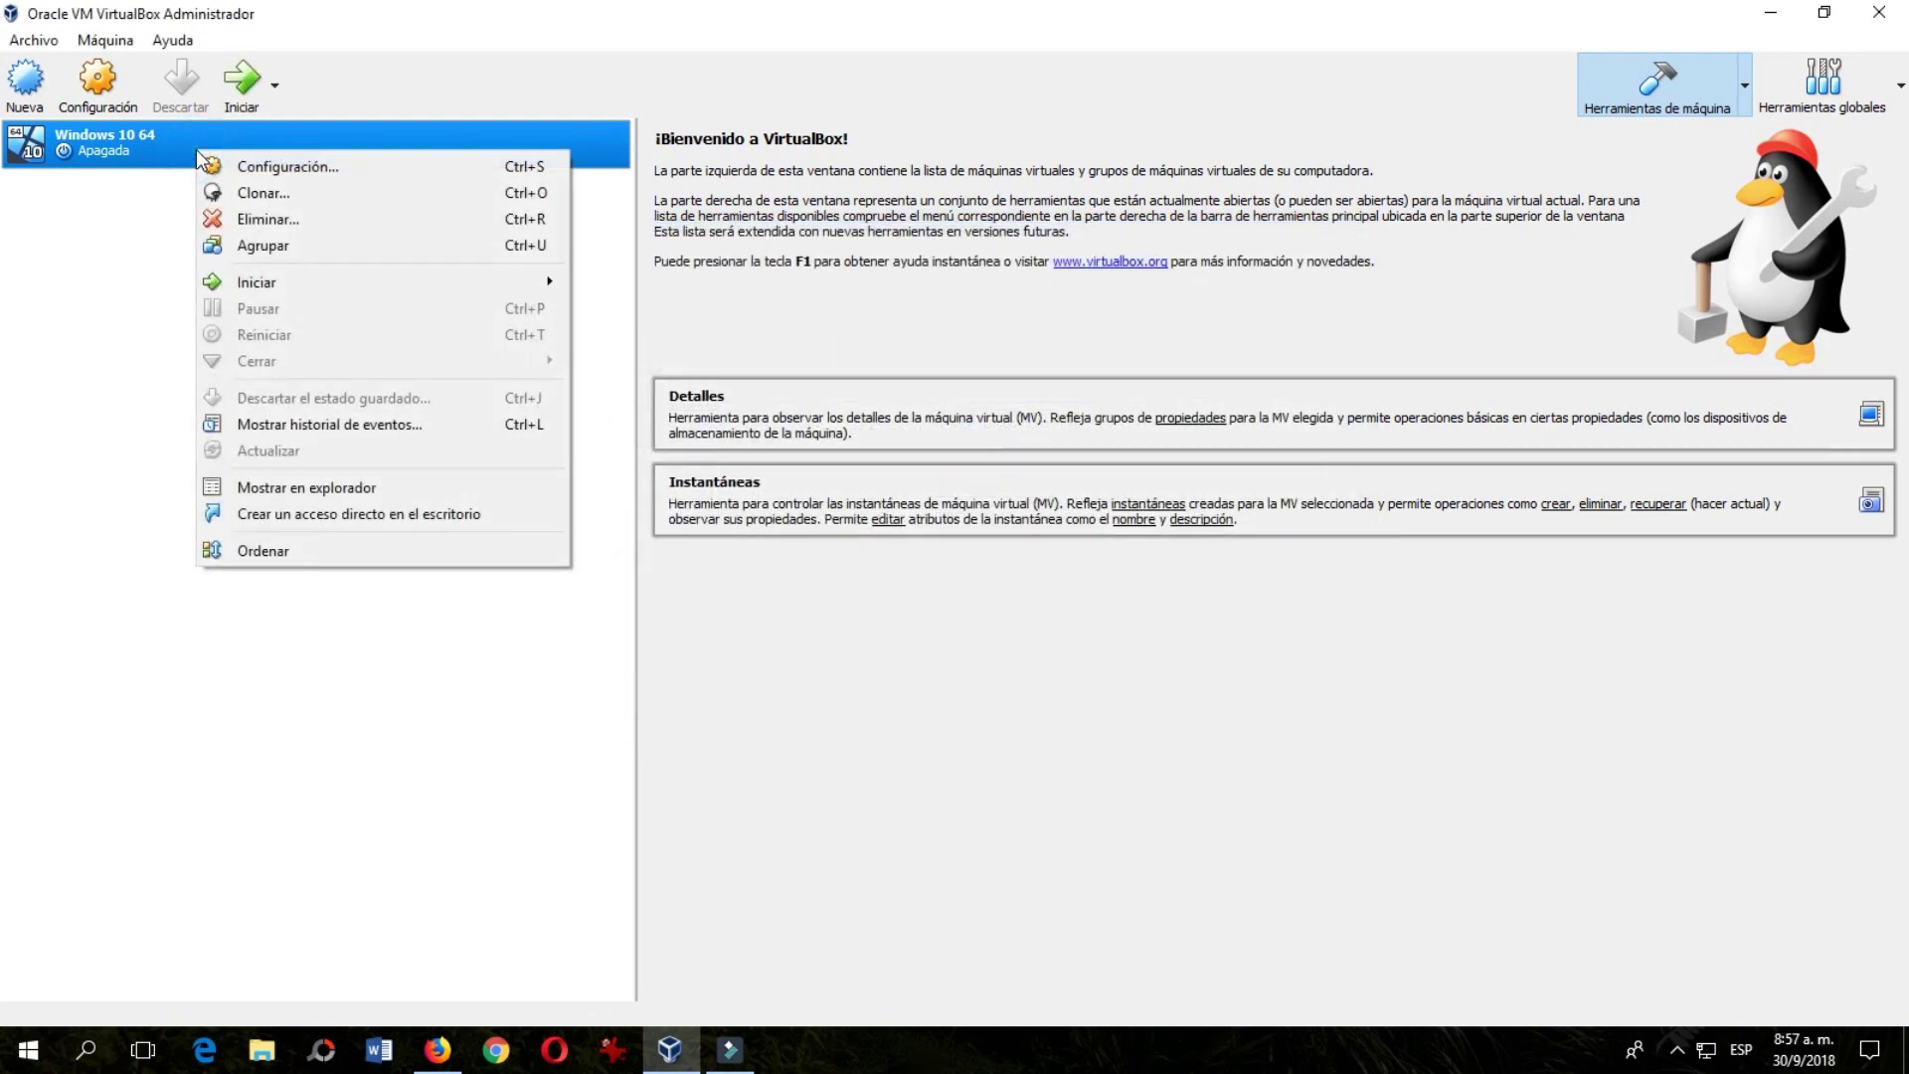
{"action": "left_click", "coordinate": [128, 303]}
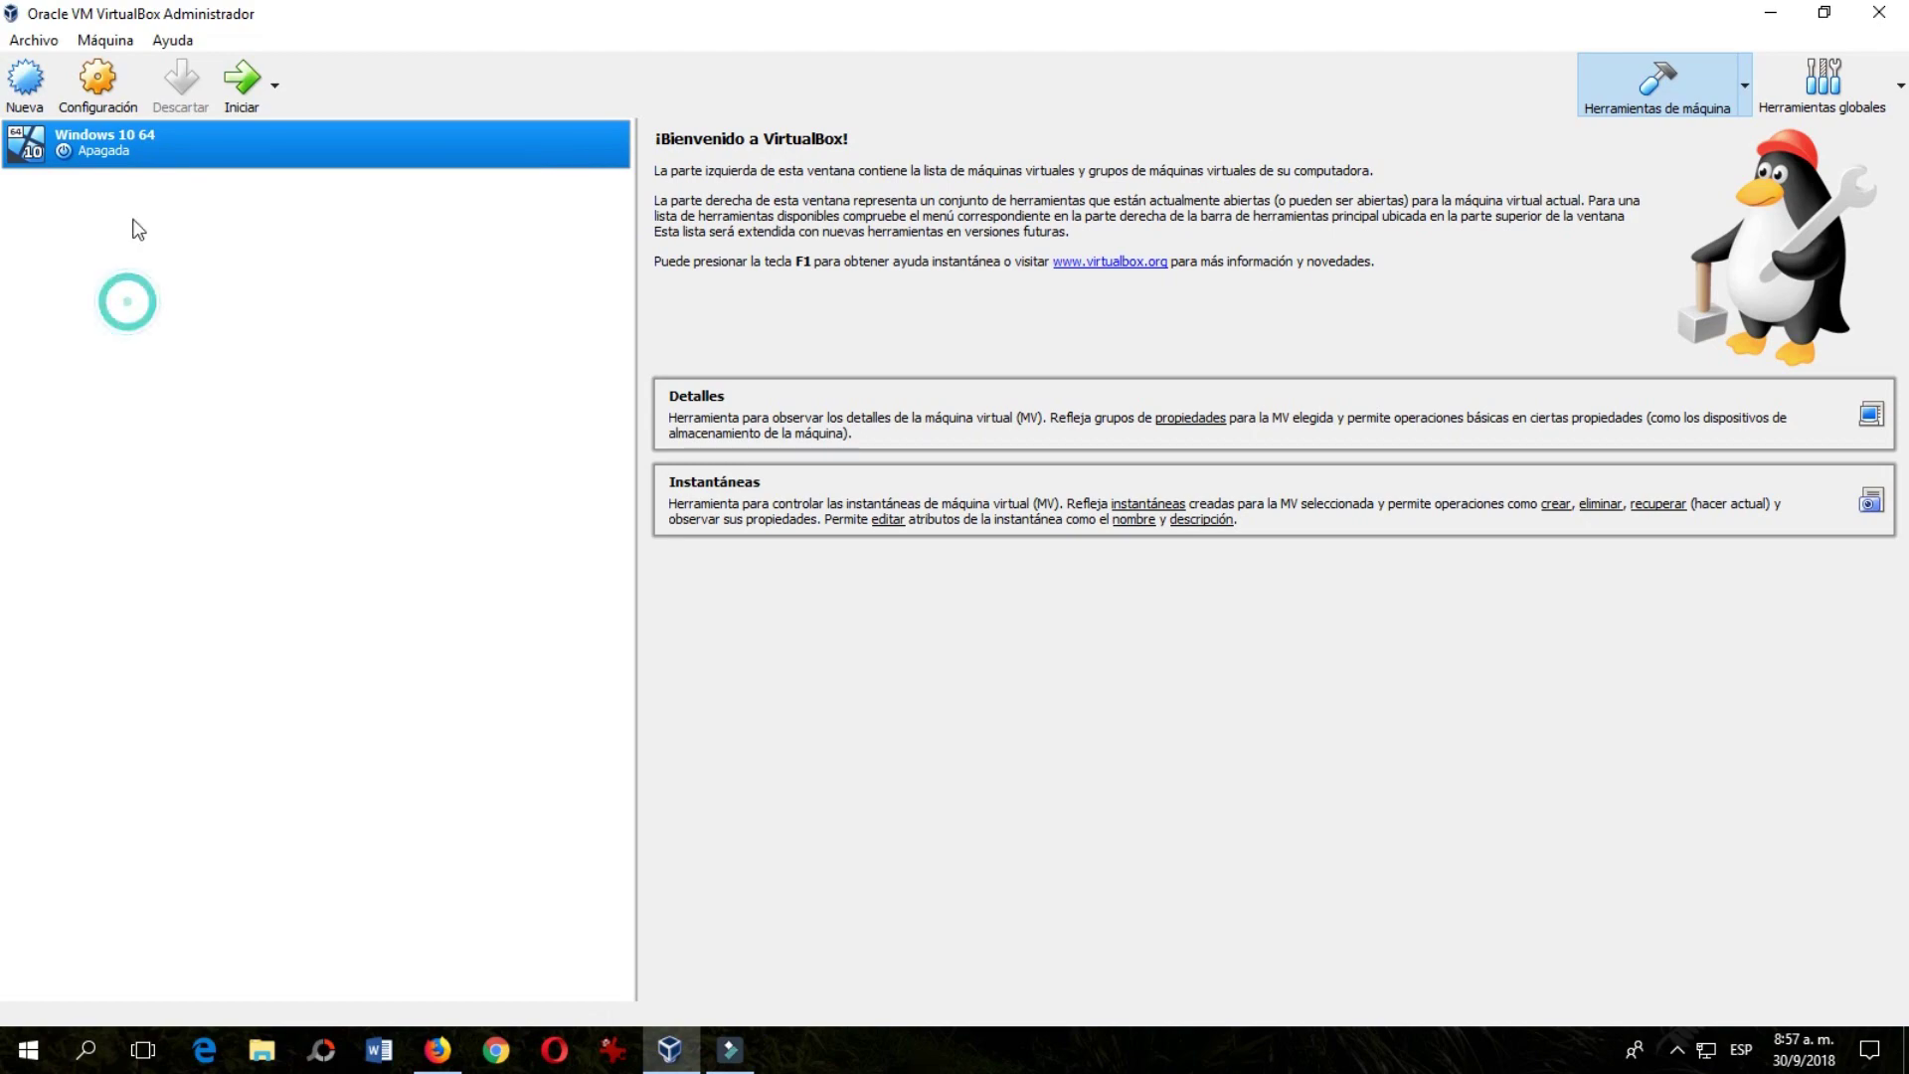